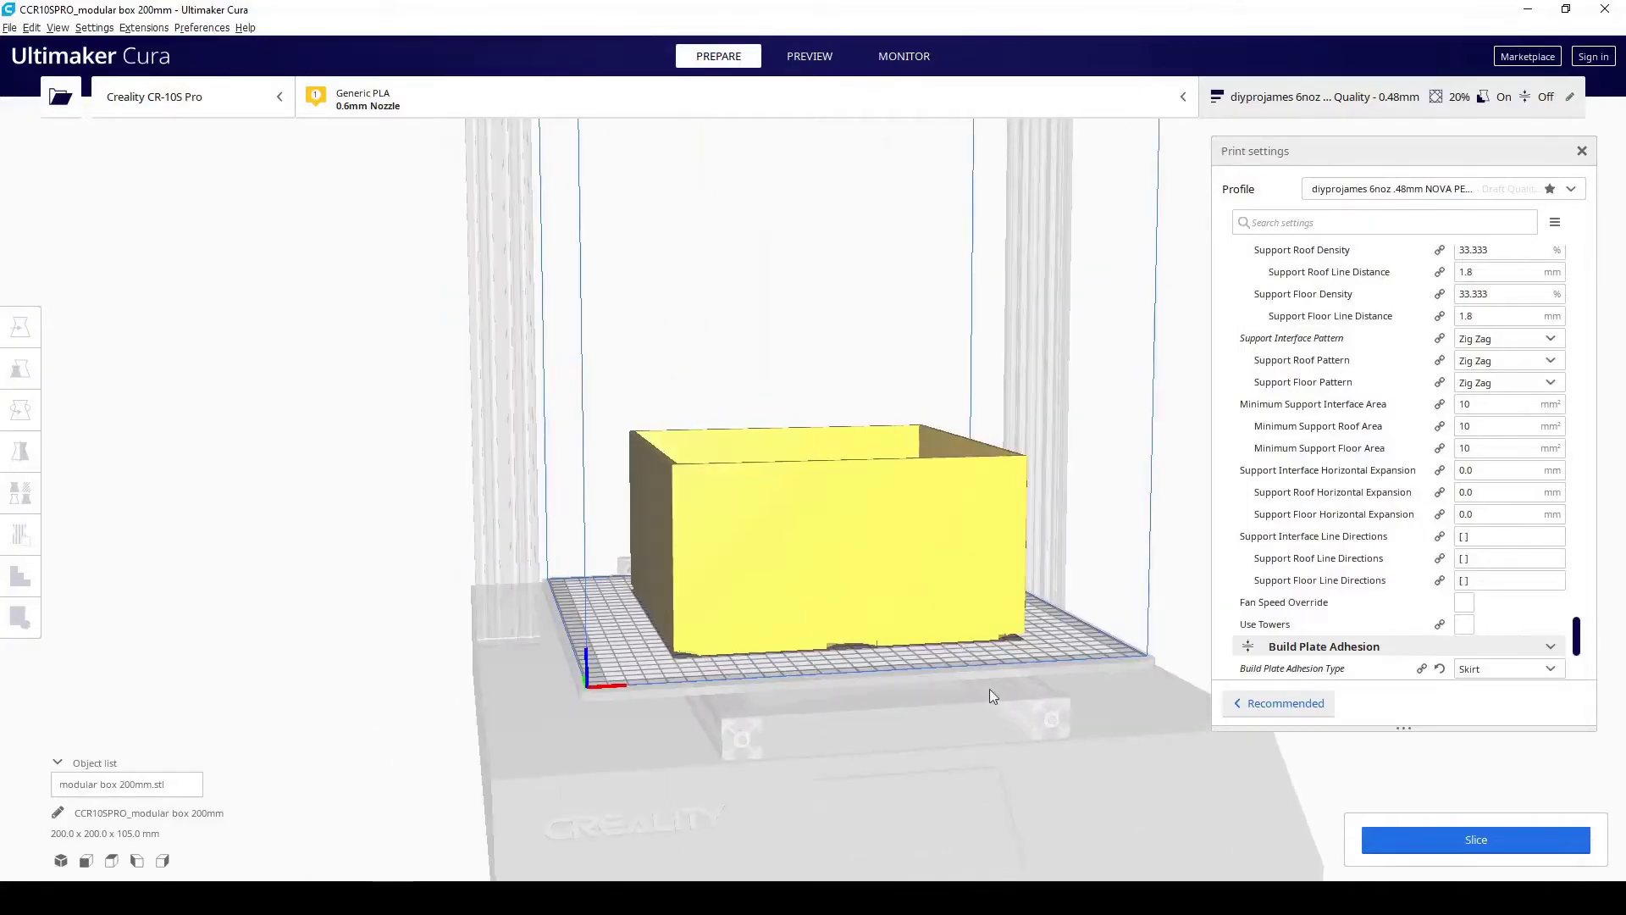
- Select the box and orbit the view to inspect it from above and low front angles
click(938, 598)
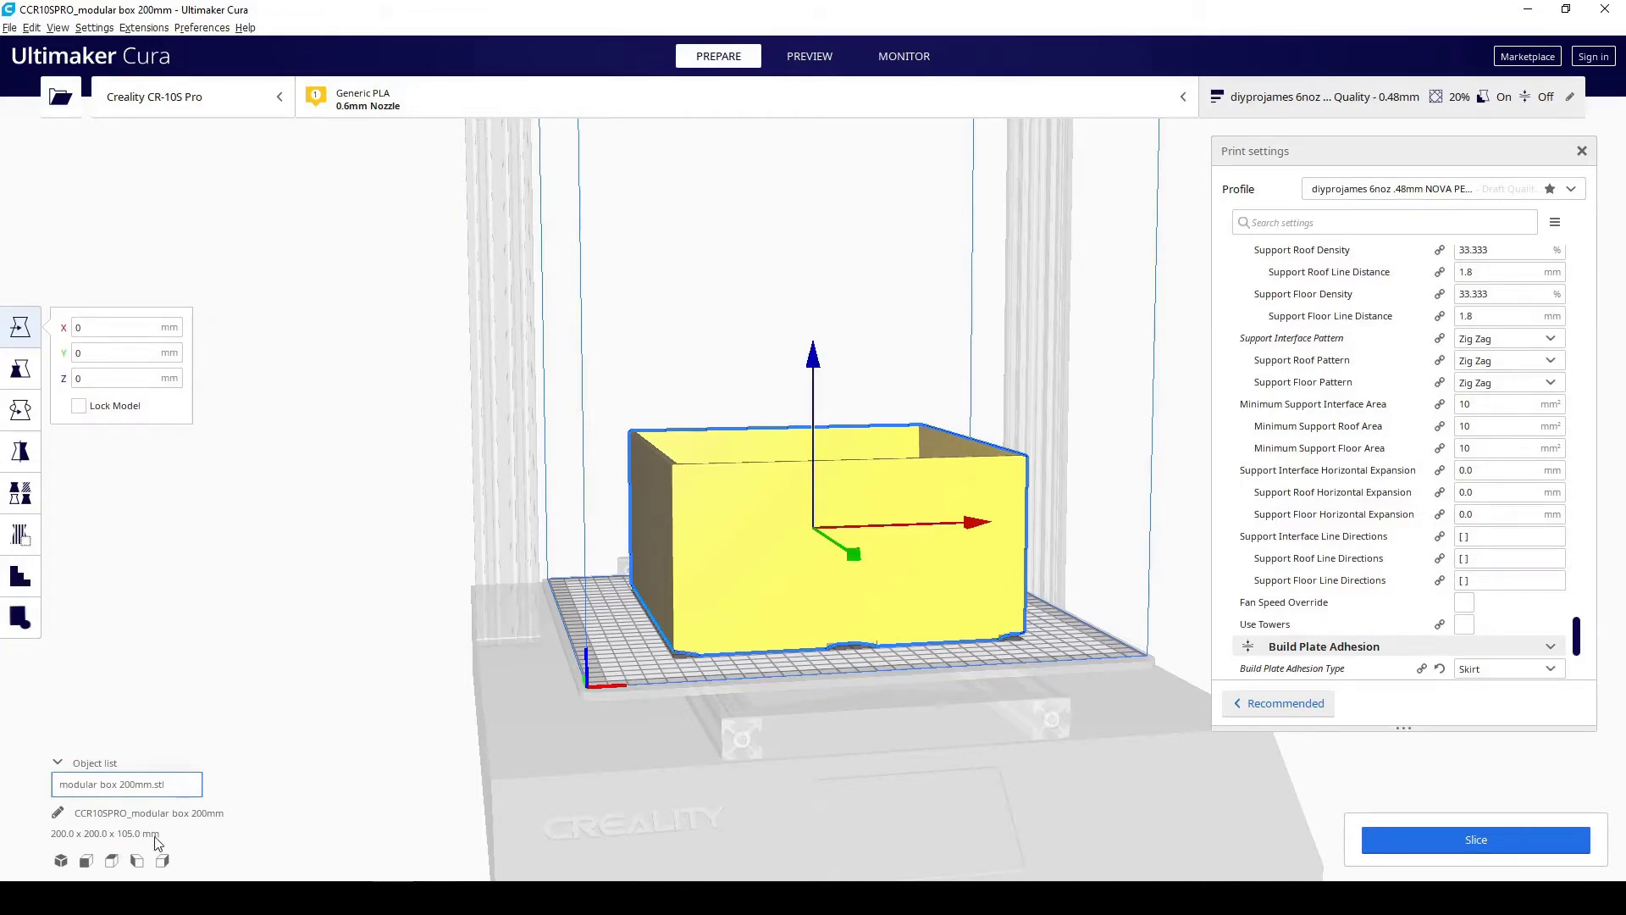
right_drag(686, 654, 665, 684)
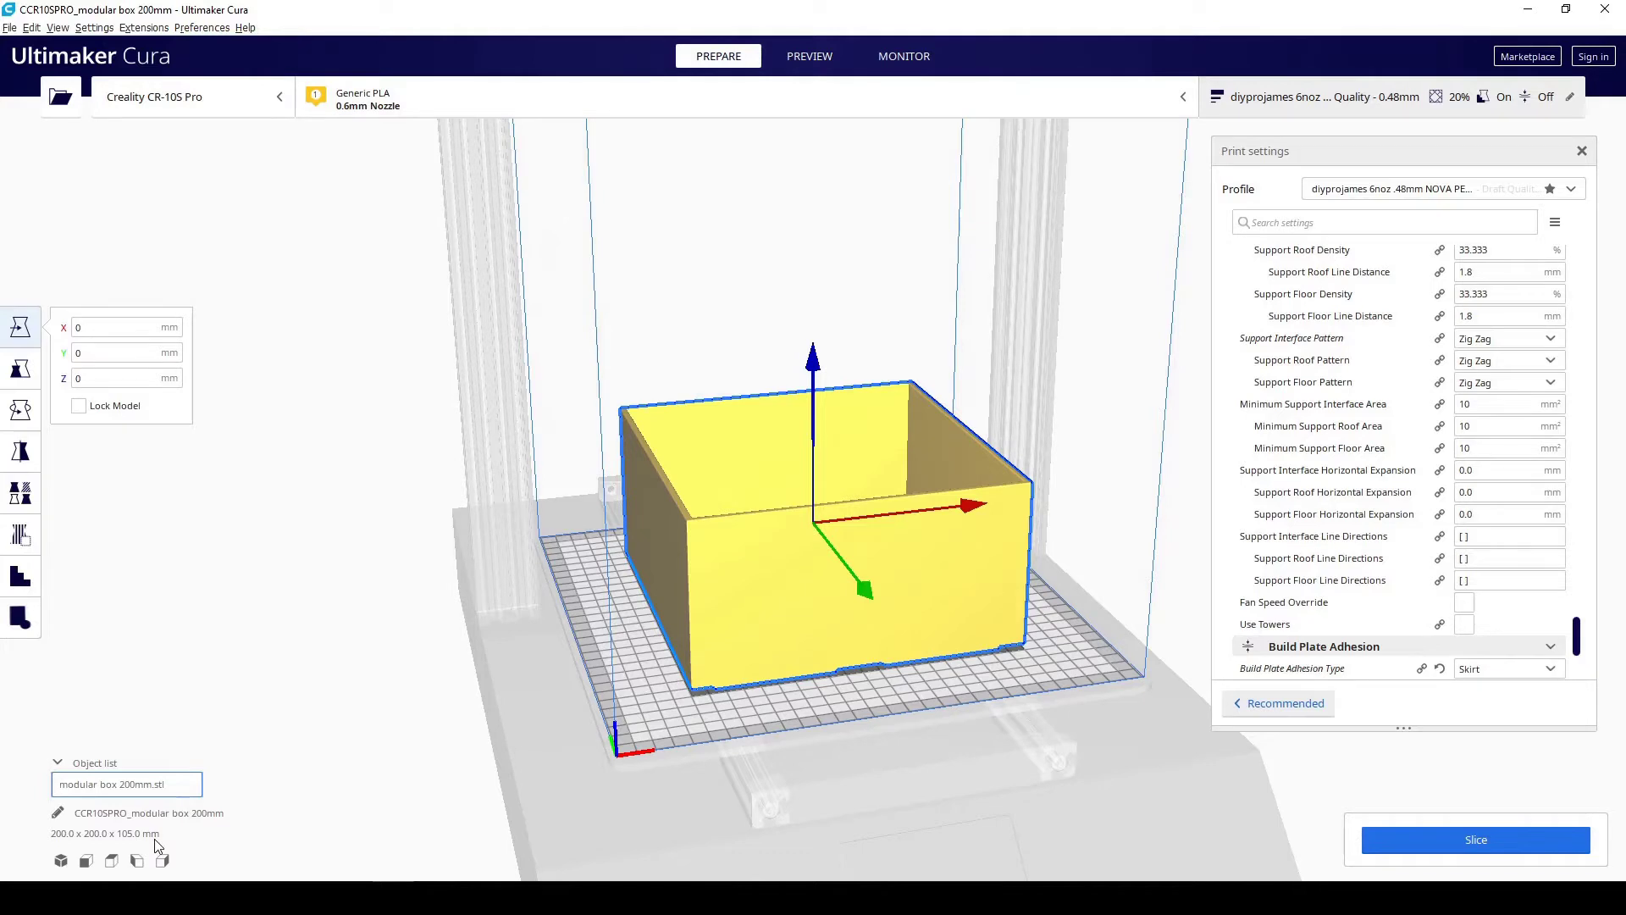
right_drag(157, 846, 664, 771)
click(664, 771)
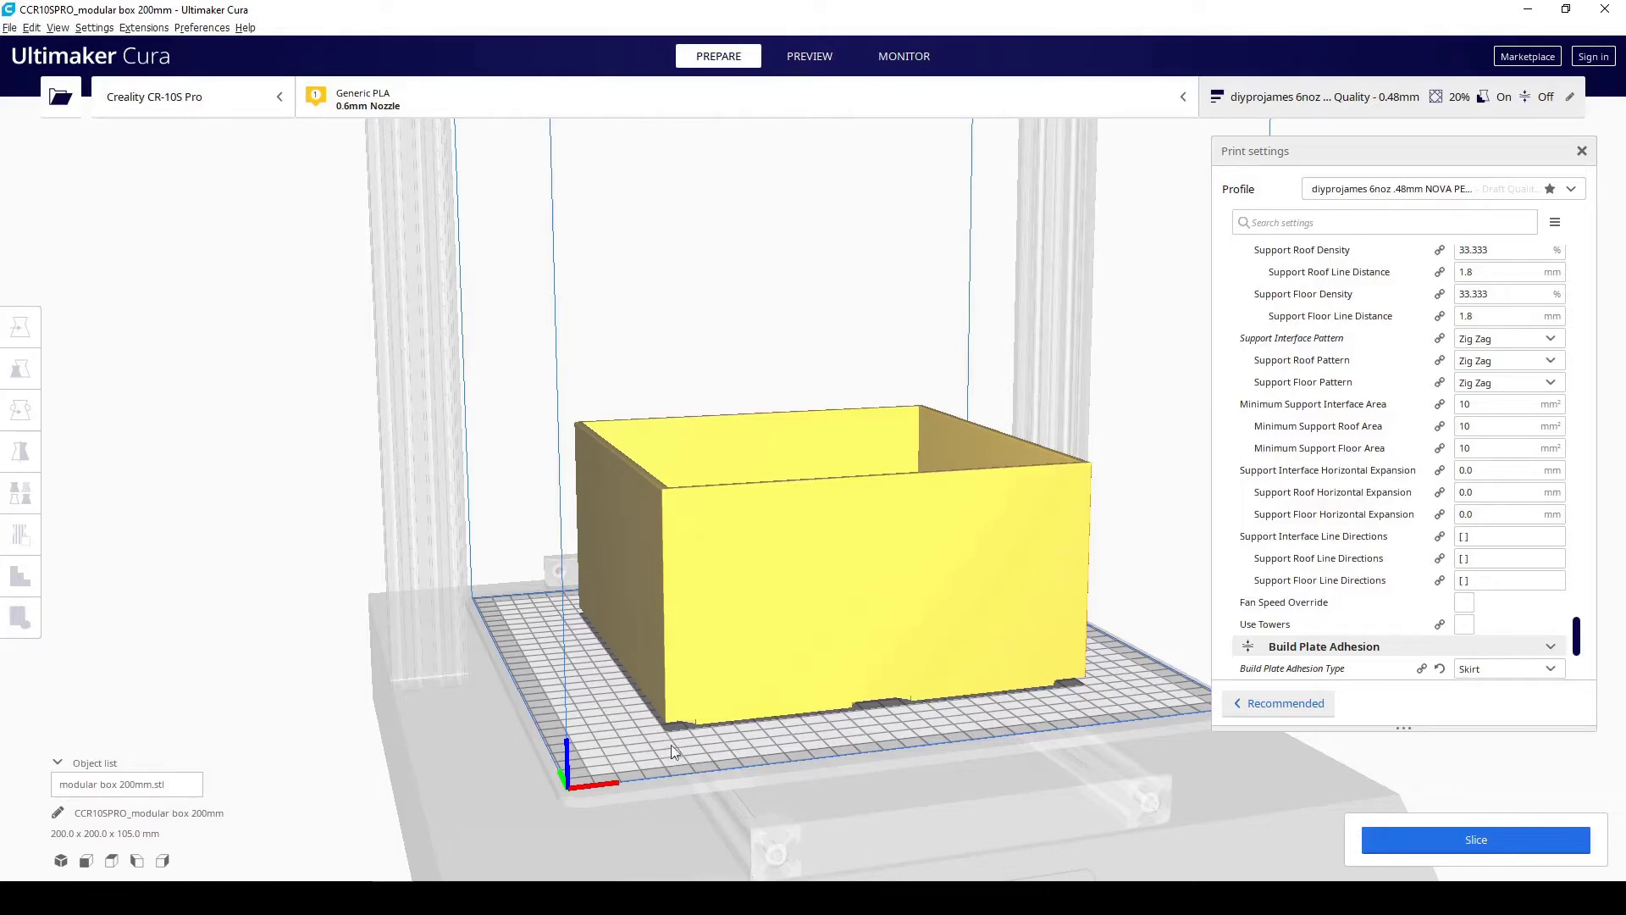
right_drag(684, 735, 624, 730)
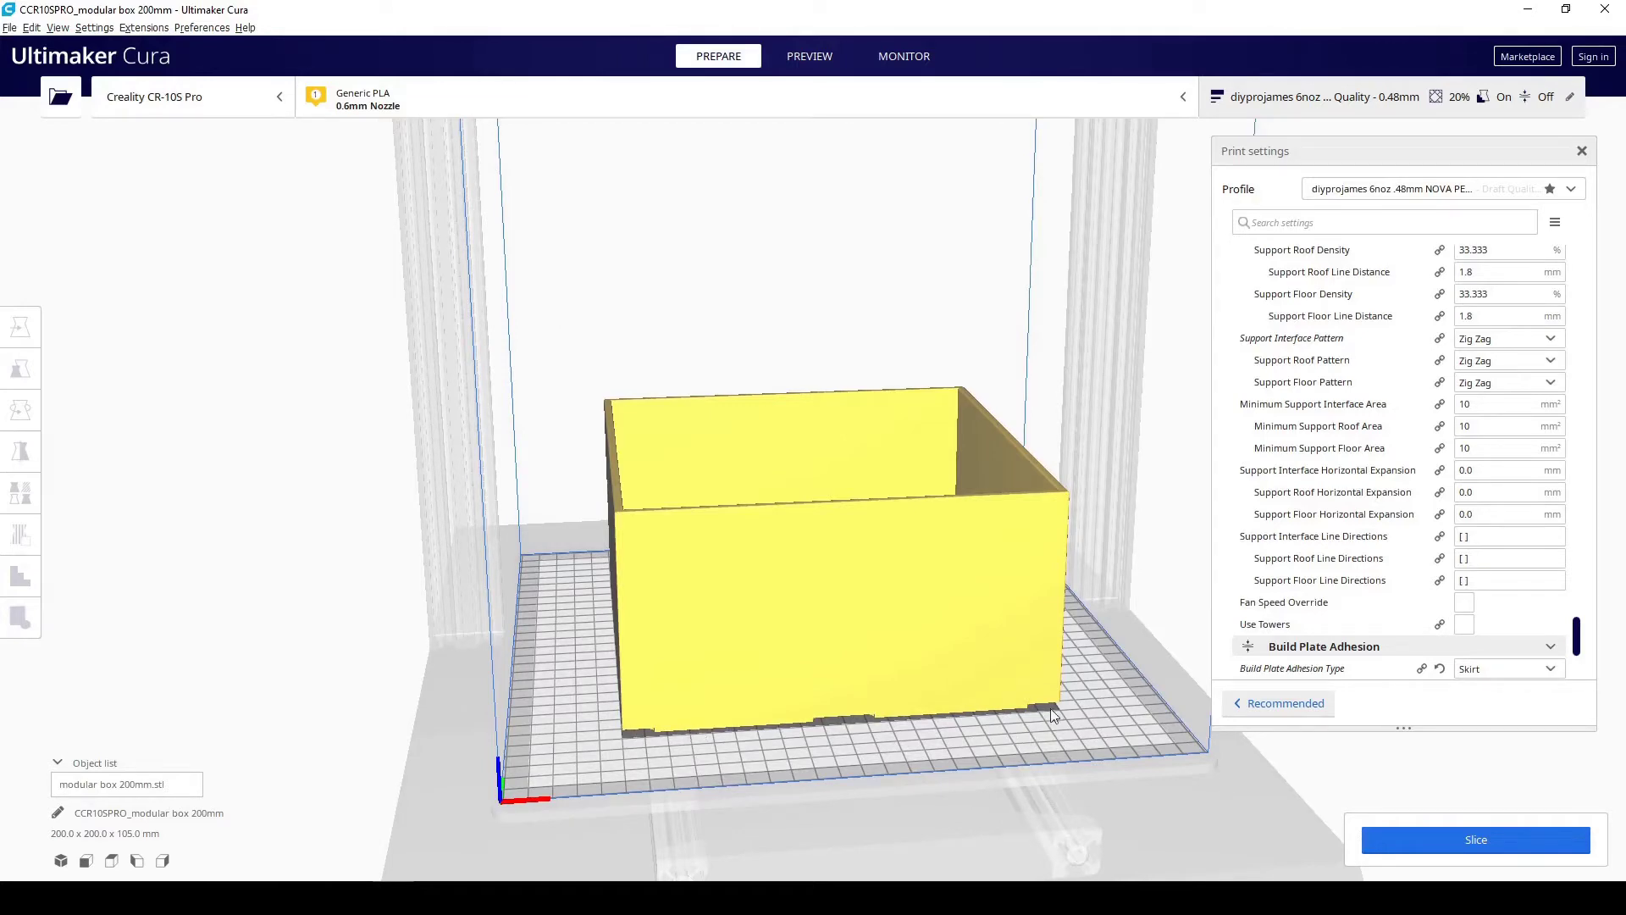
right_drag(1050, 708, 744, 752)
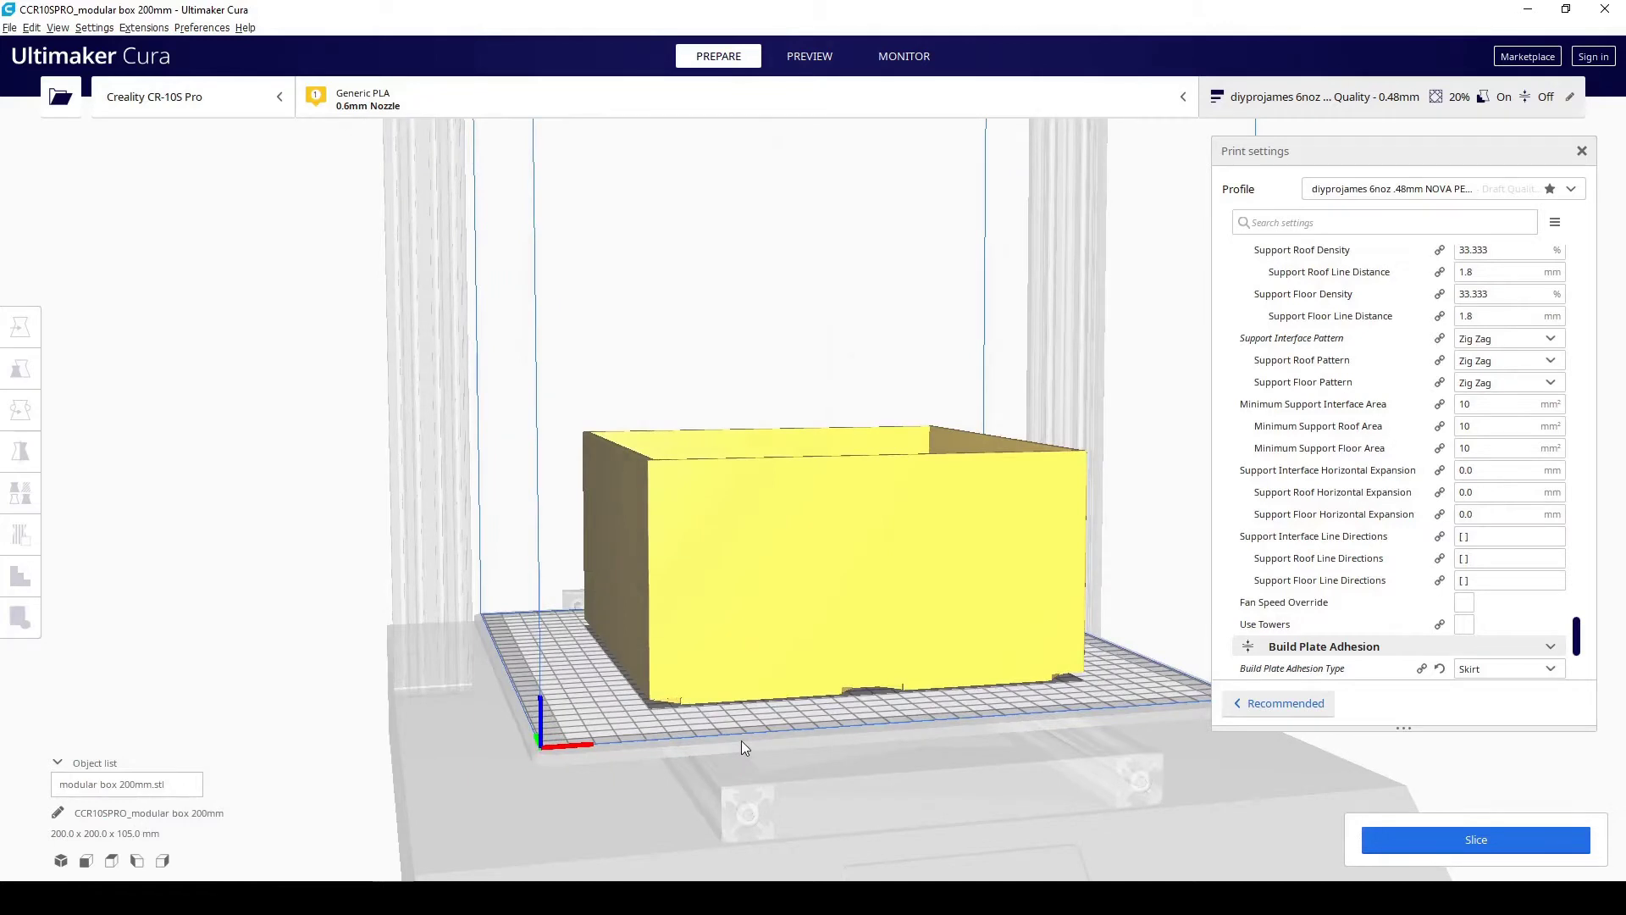
right_drag(700, 705, 639, 717)
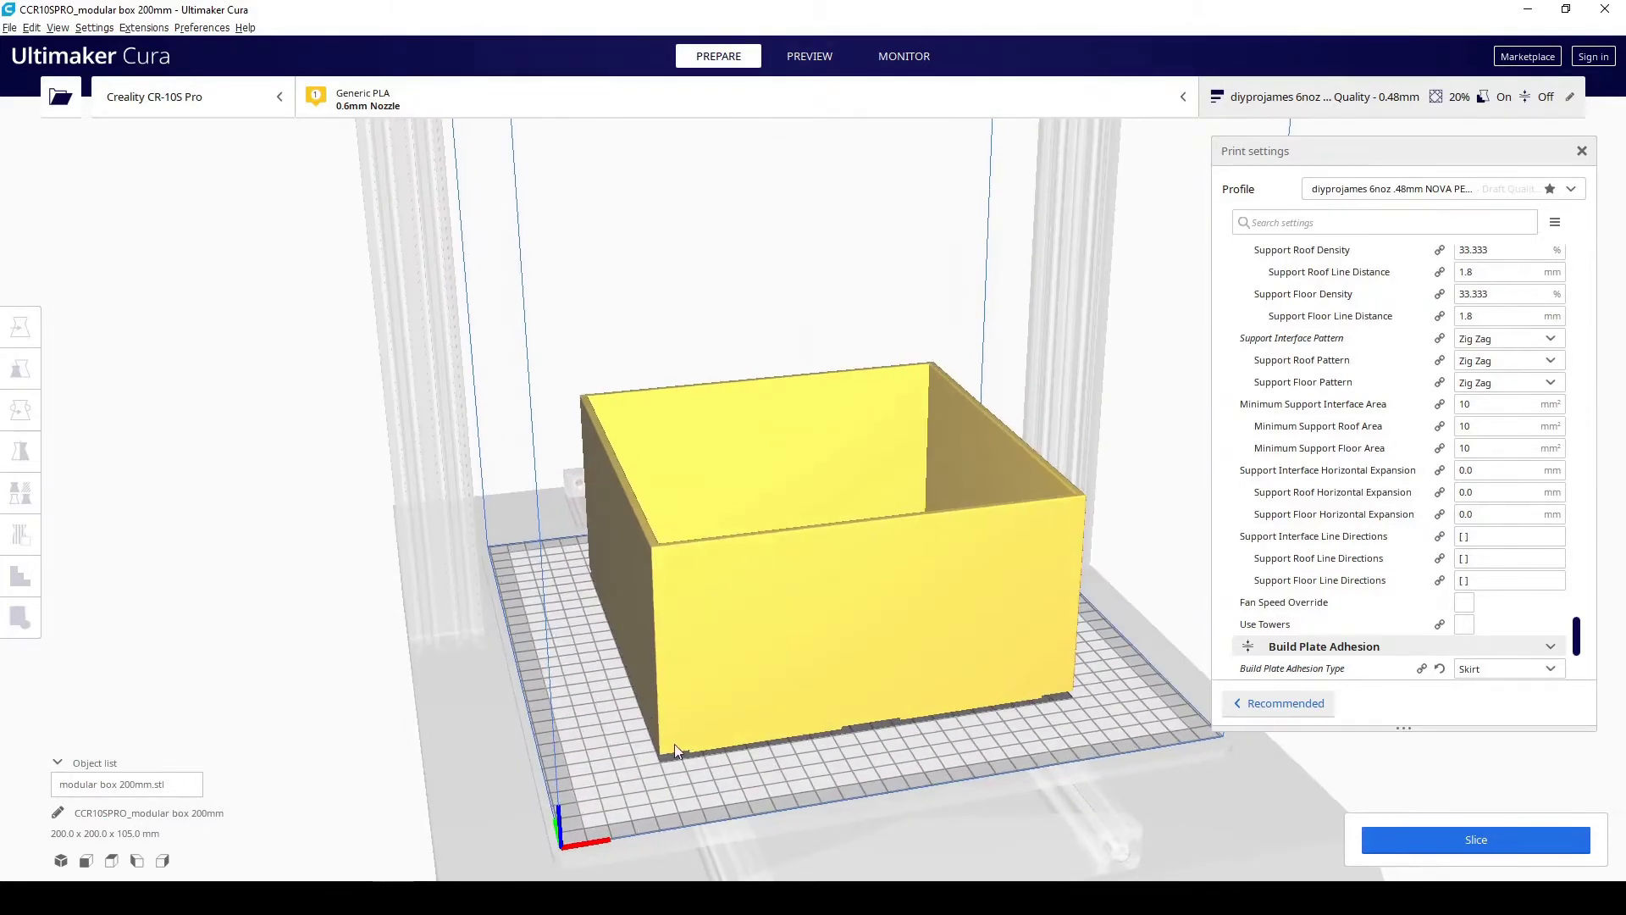
right_drag(694, 796, 693, 669)
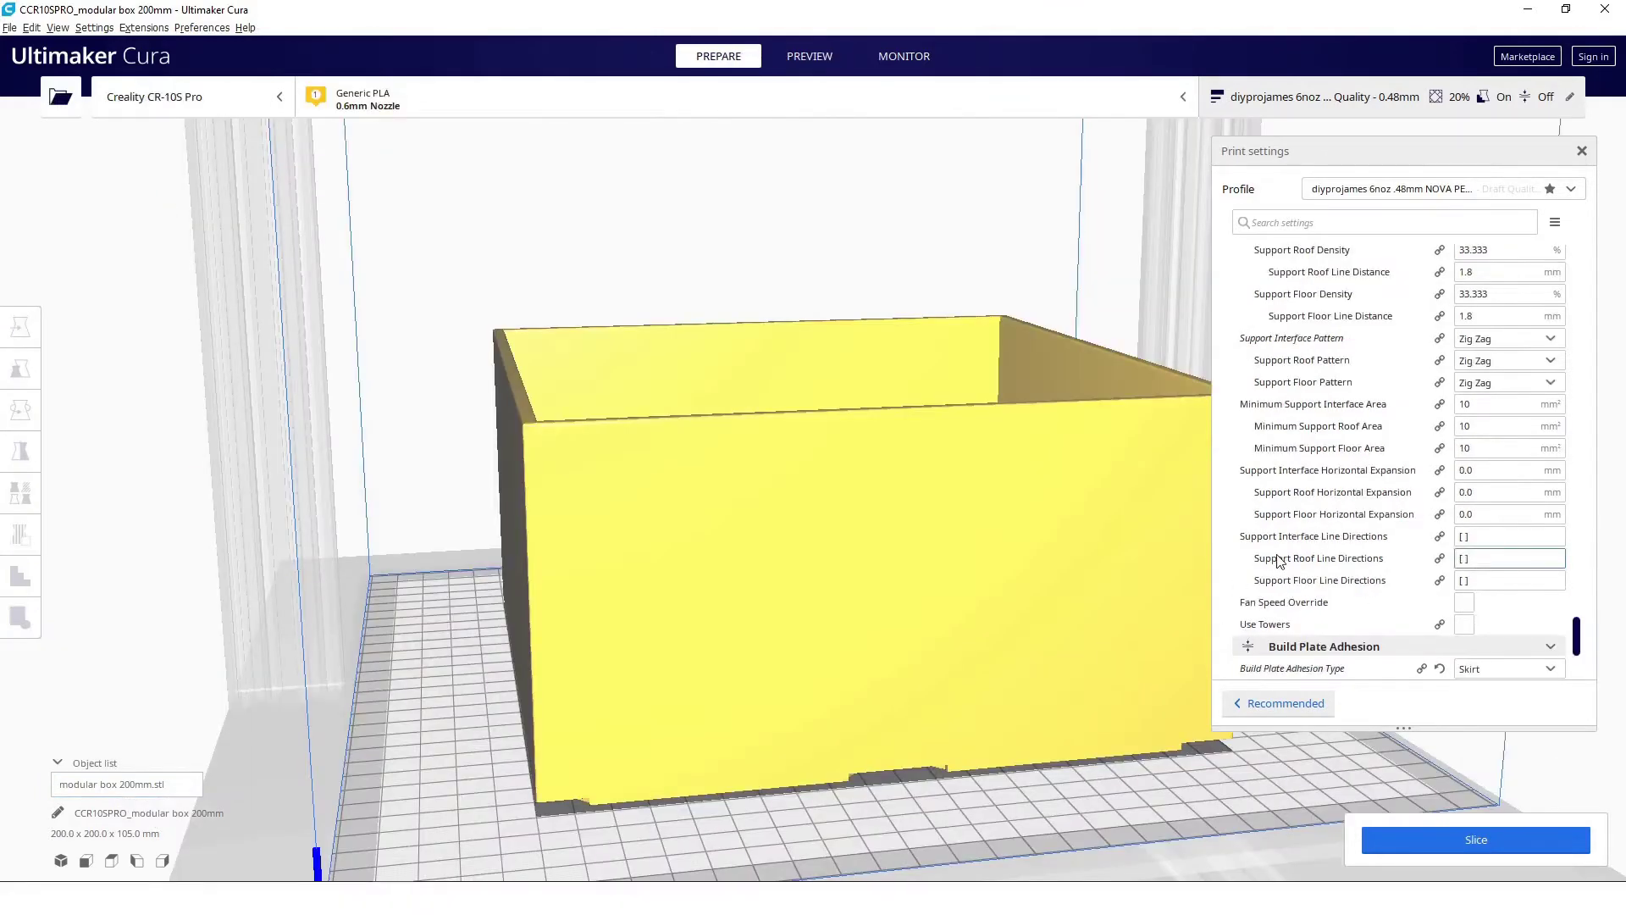
- Change Build Plate Adhesion Type from Skirt to Brim and slice the box
scroll(1279, 559, down, 5)
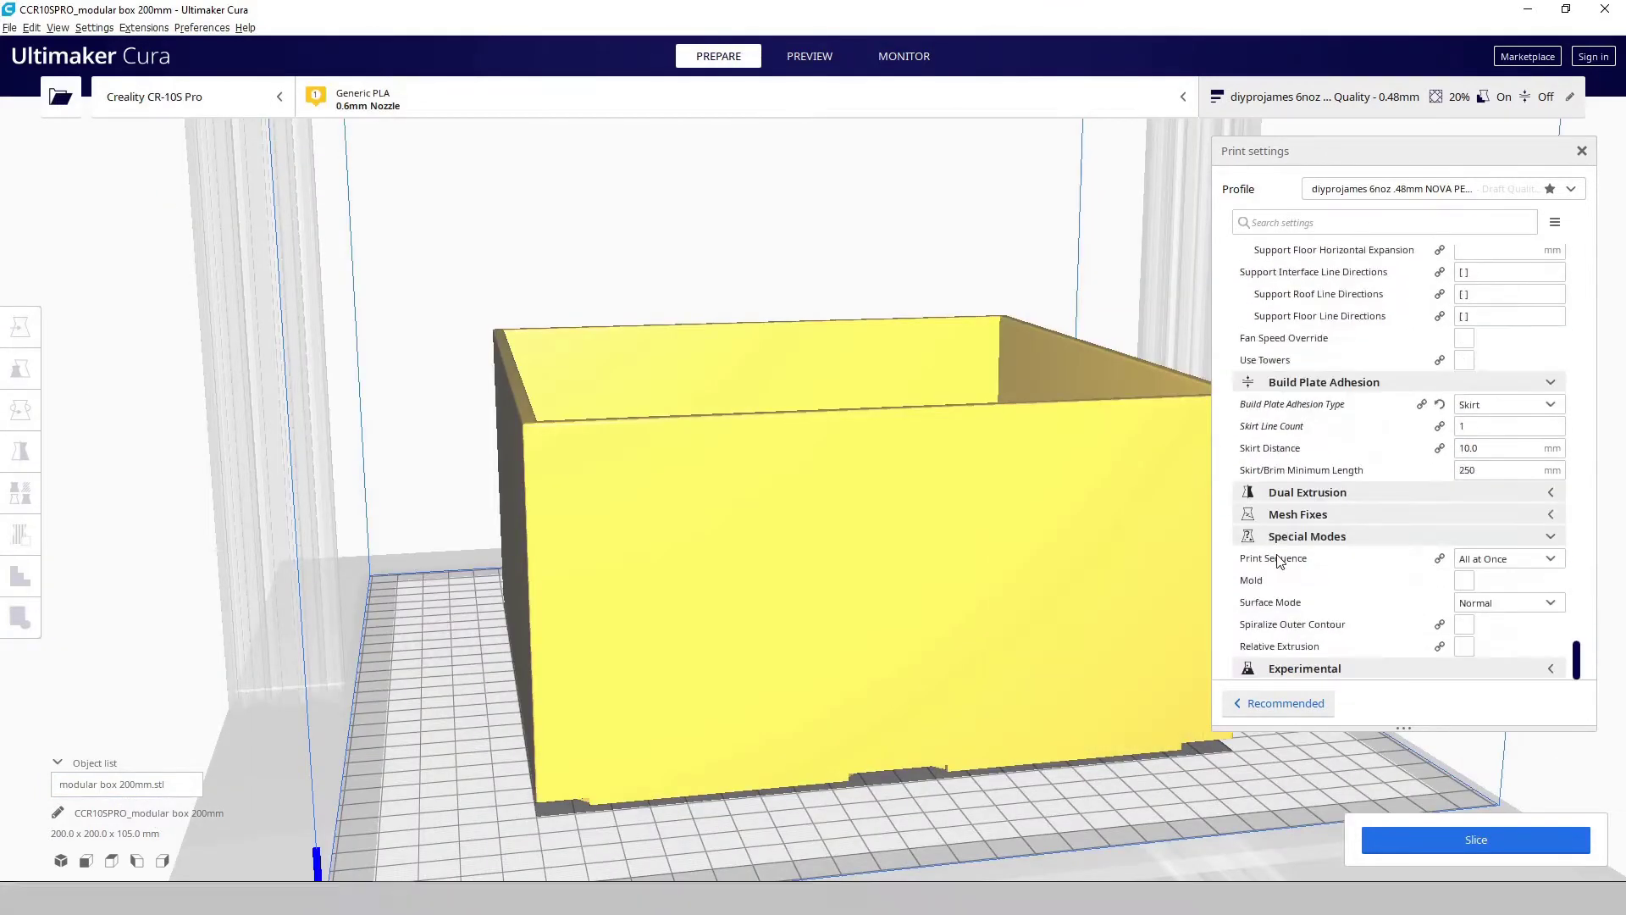
scroll(1279, 559, up, 3)
scroll(1279, 559, down, 3)
click(1508, 404)
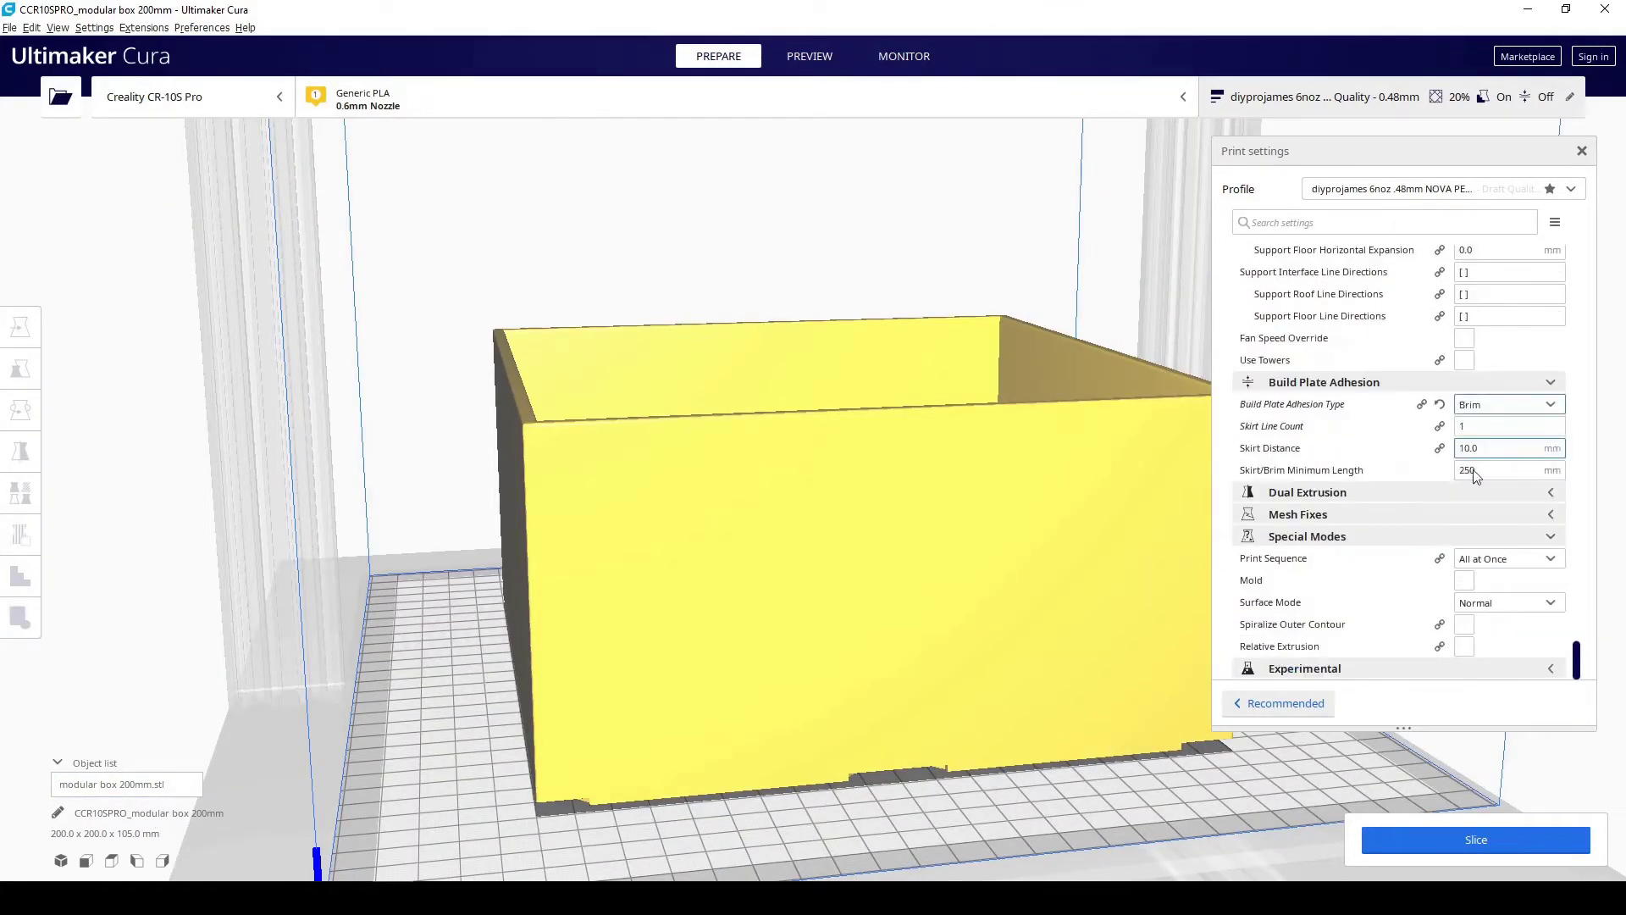
click(1499, 447)
click(1487, 837)
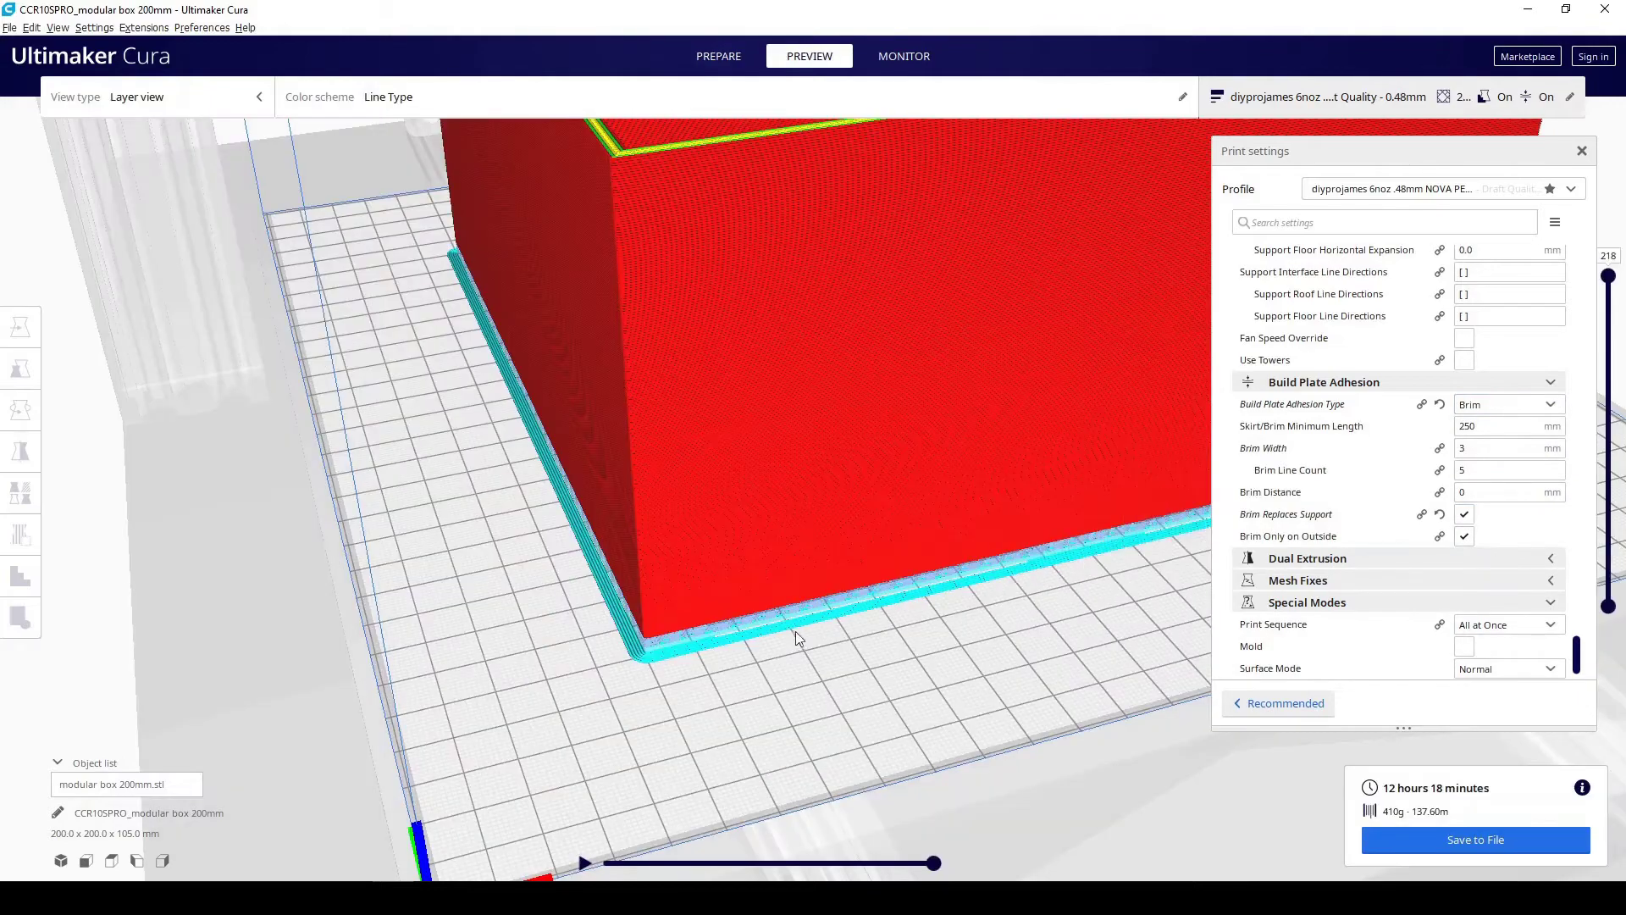
- Zoom the sliced brim preview and select the Brim Width value of 3 for editing
scroll(638, 641, up, 2)
scroll(670, 703, up, 4)
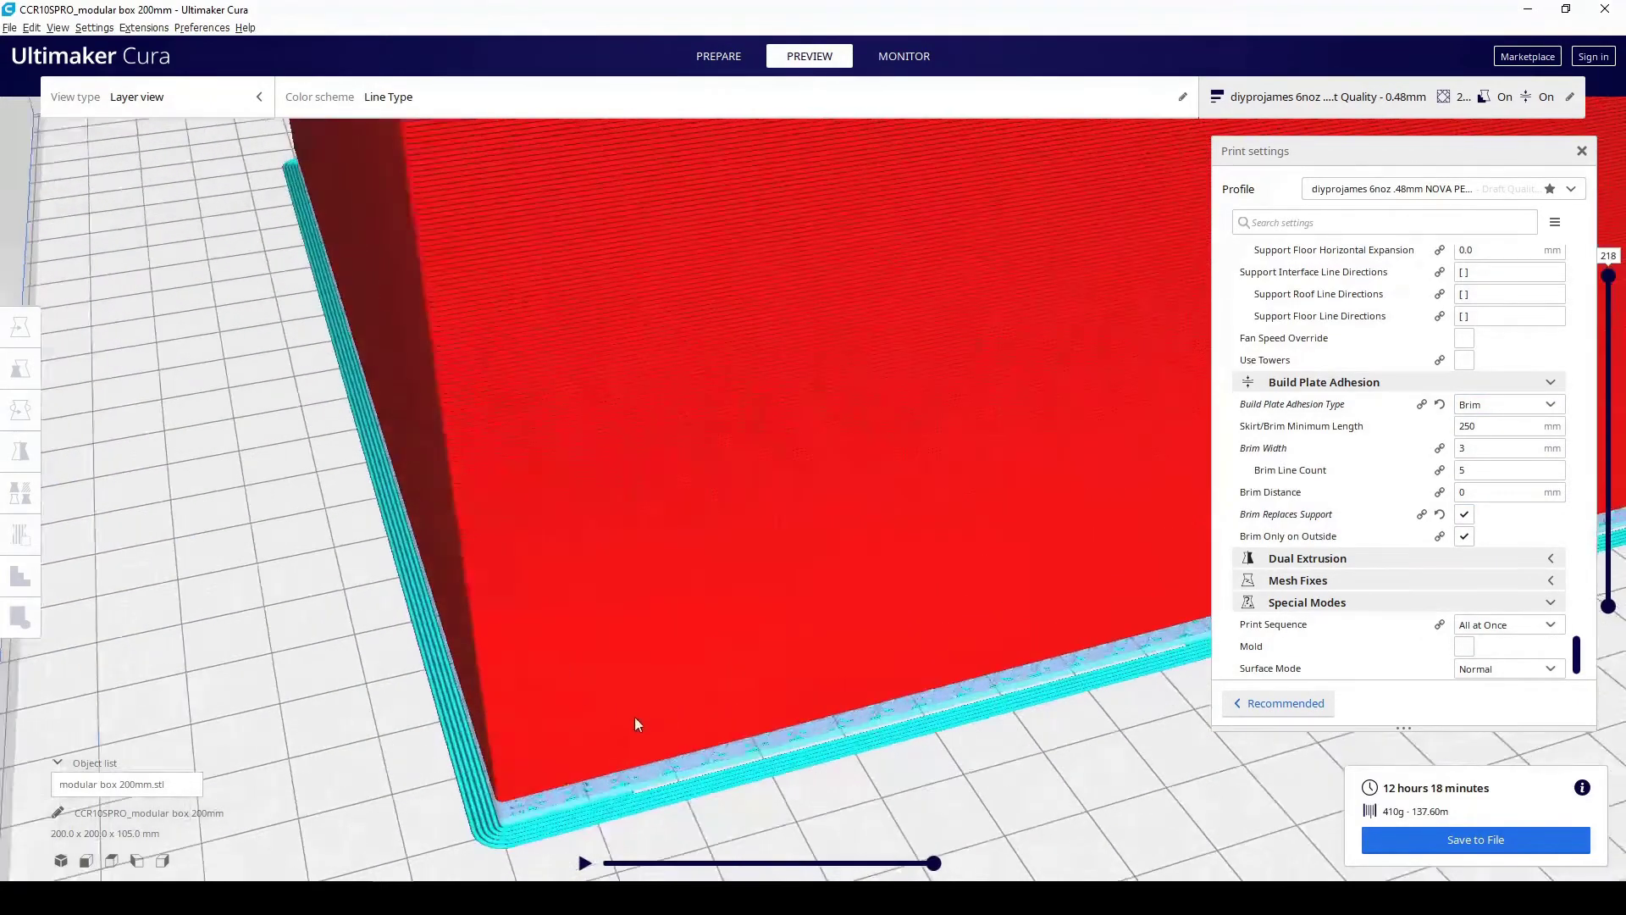
scroll(618, 752, down, 2)
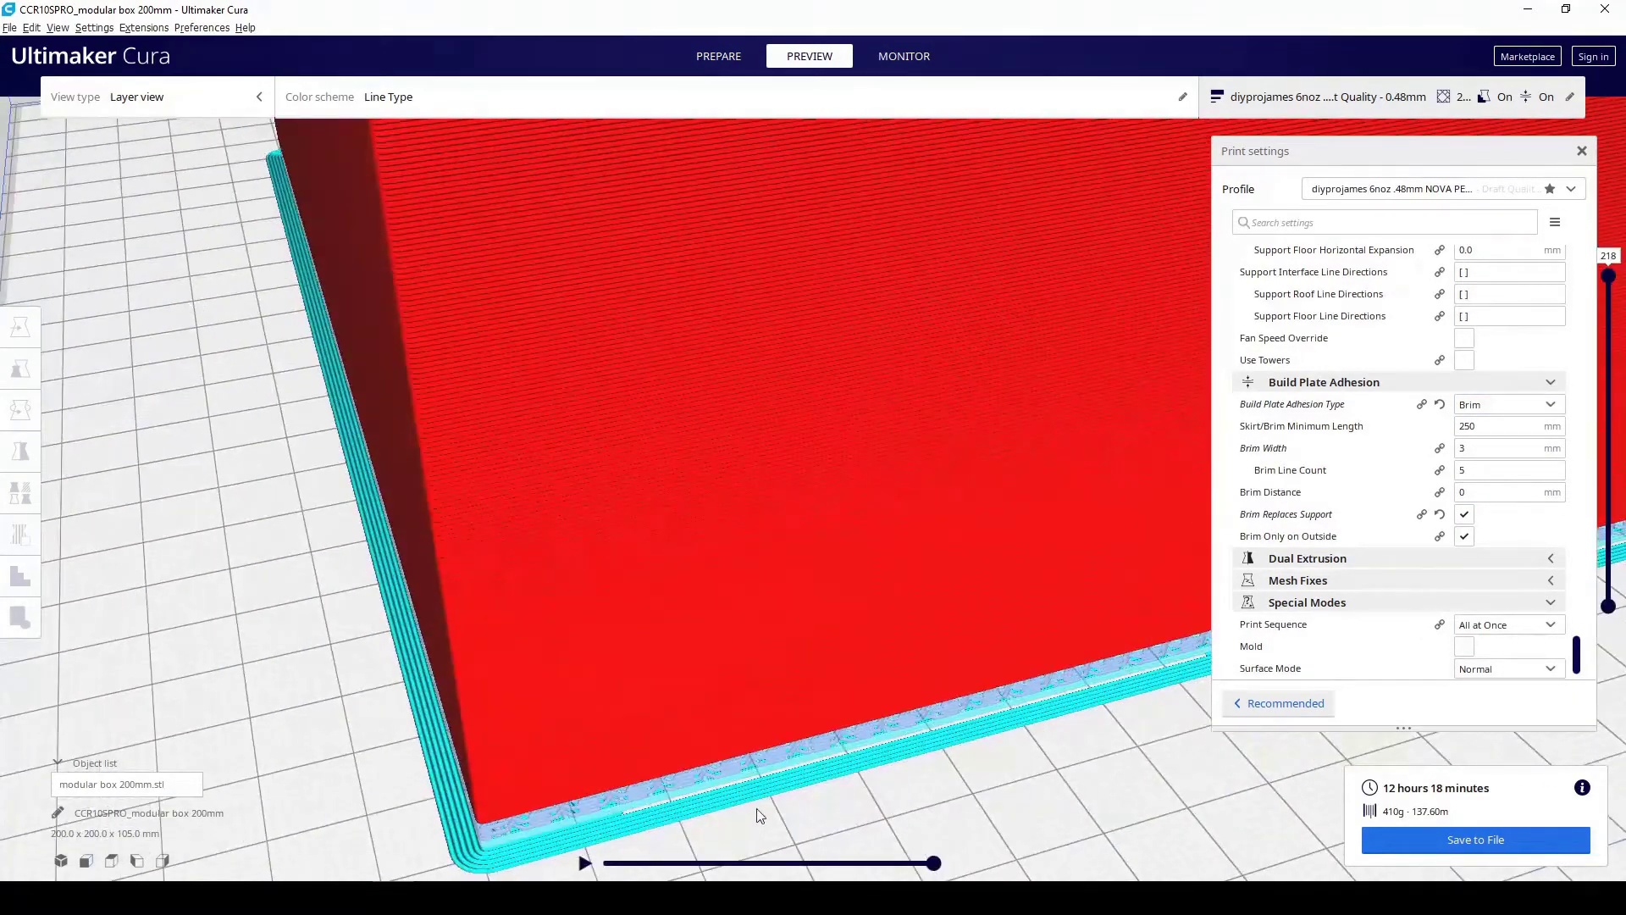
scroll(755, 816, down, 2)
scroll(1398, 525, up, 2)
click(1488, 512)
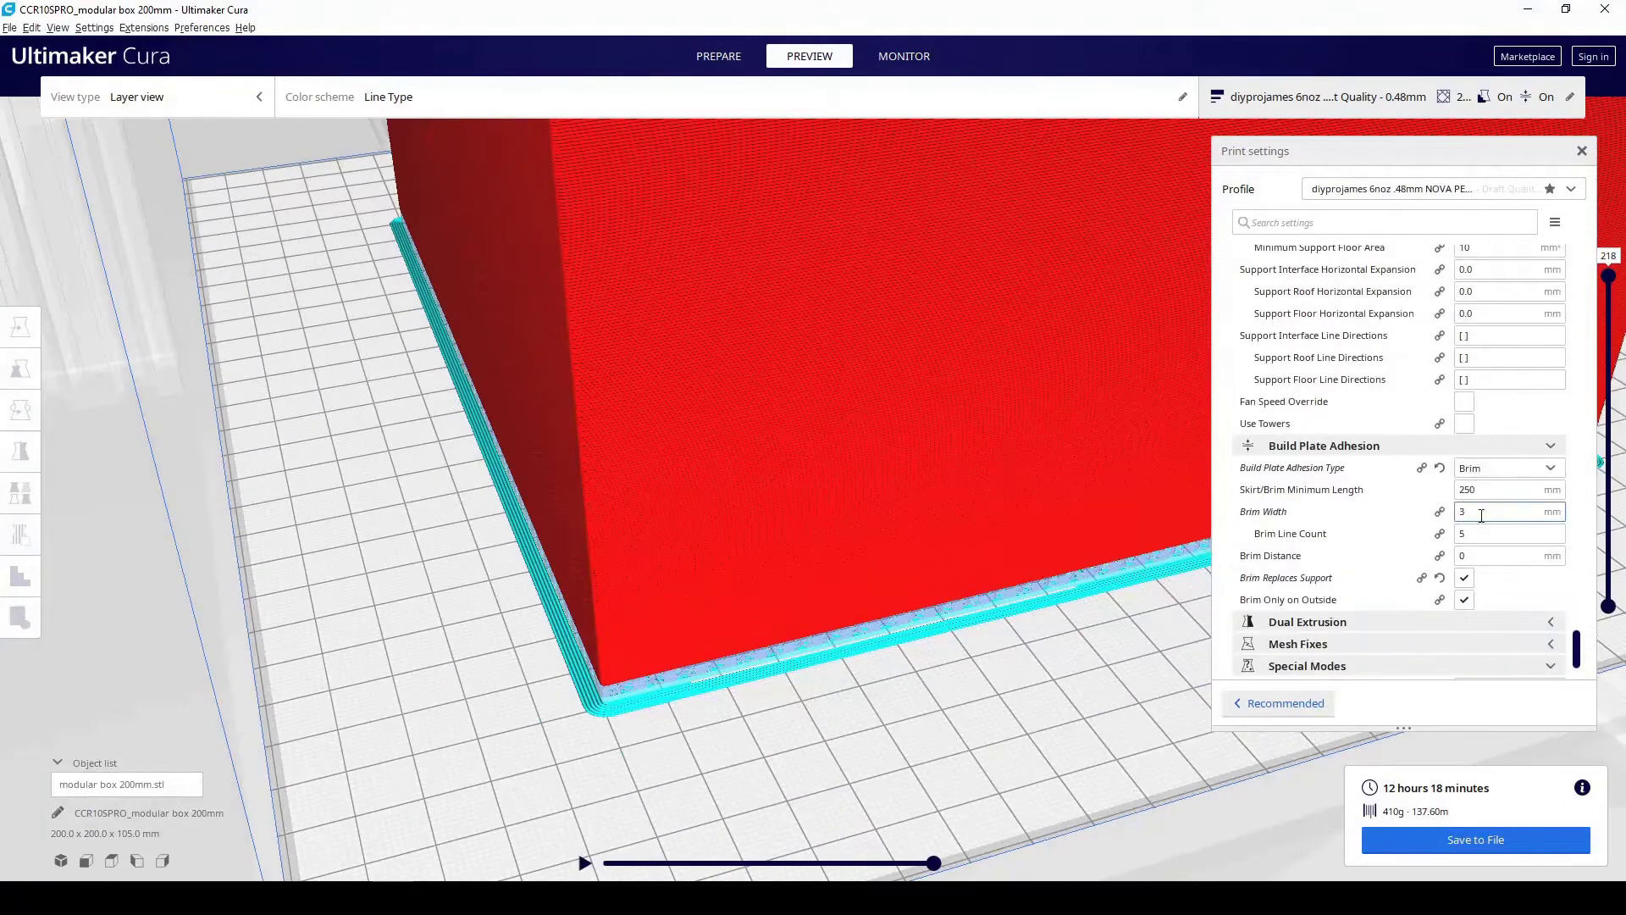
double_click(1487, 511)
- Set Brim Width to 25 mm, re-slice, and zoom the layer preview
text(25)
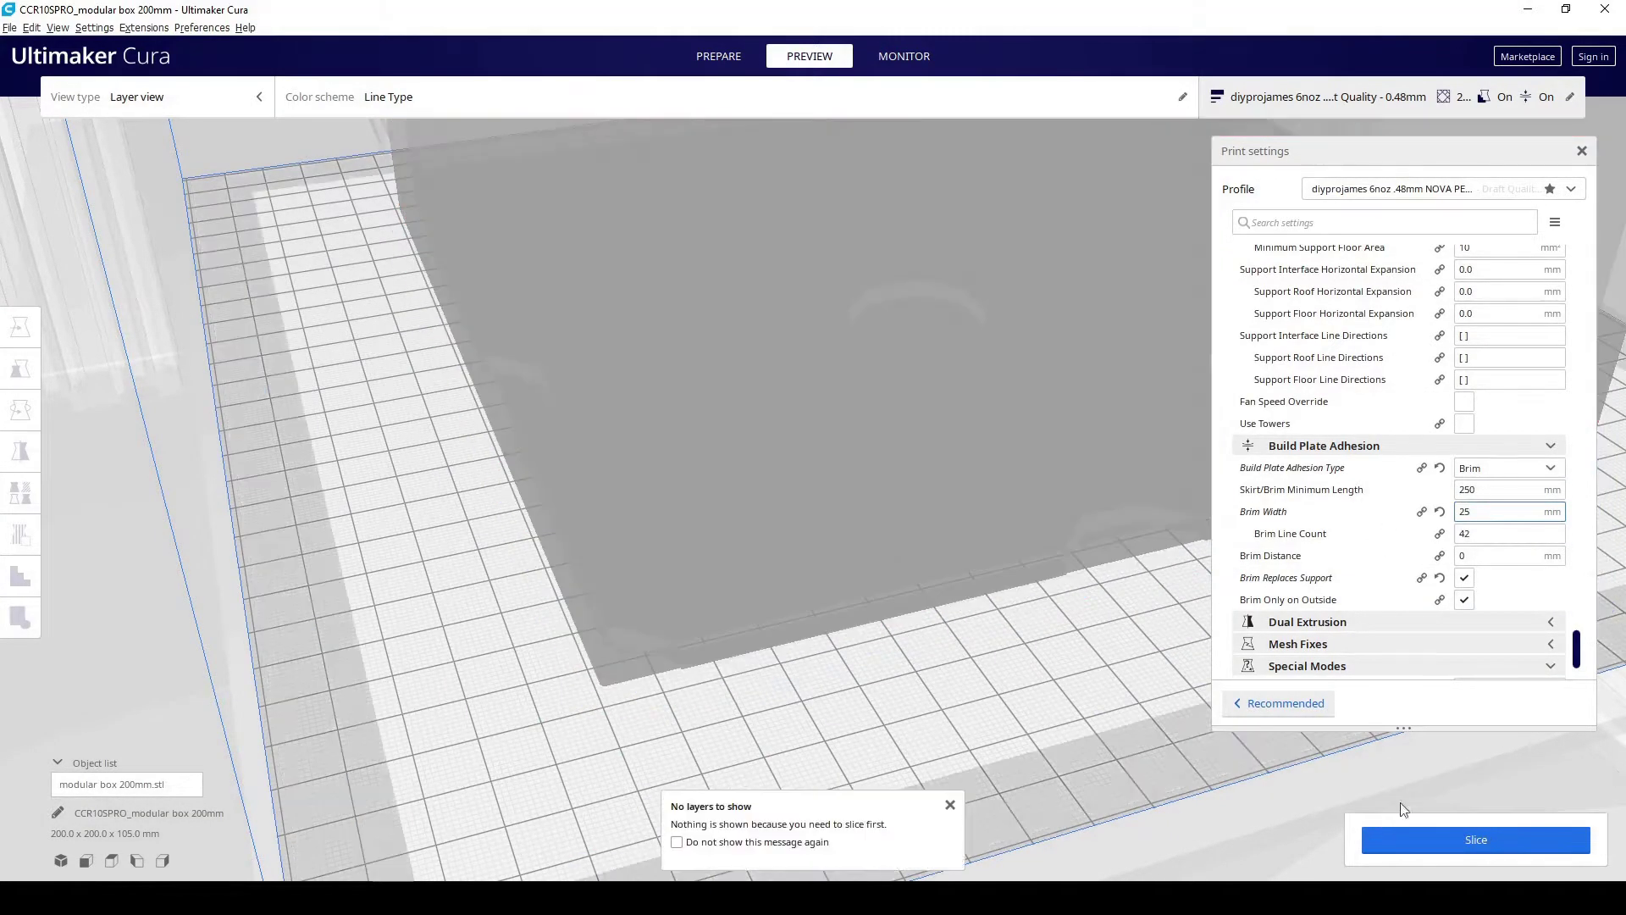
click(1523, 838)
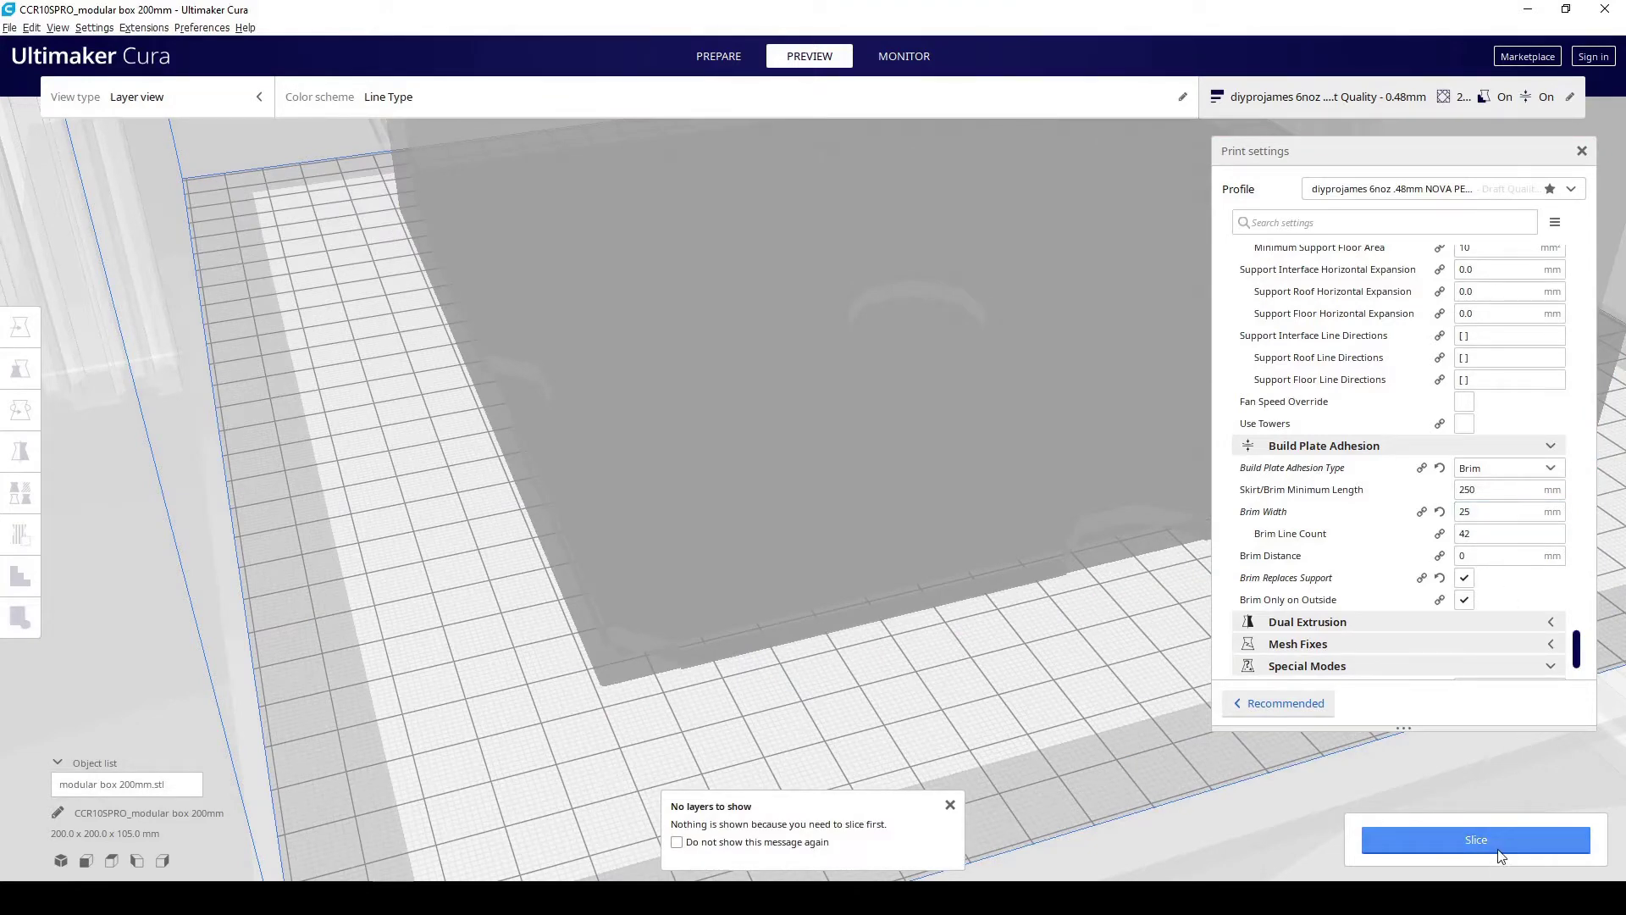
scroll(1491, 749, up, 1)
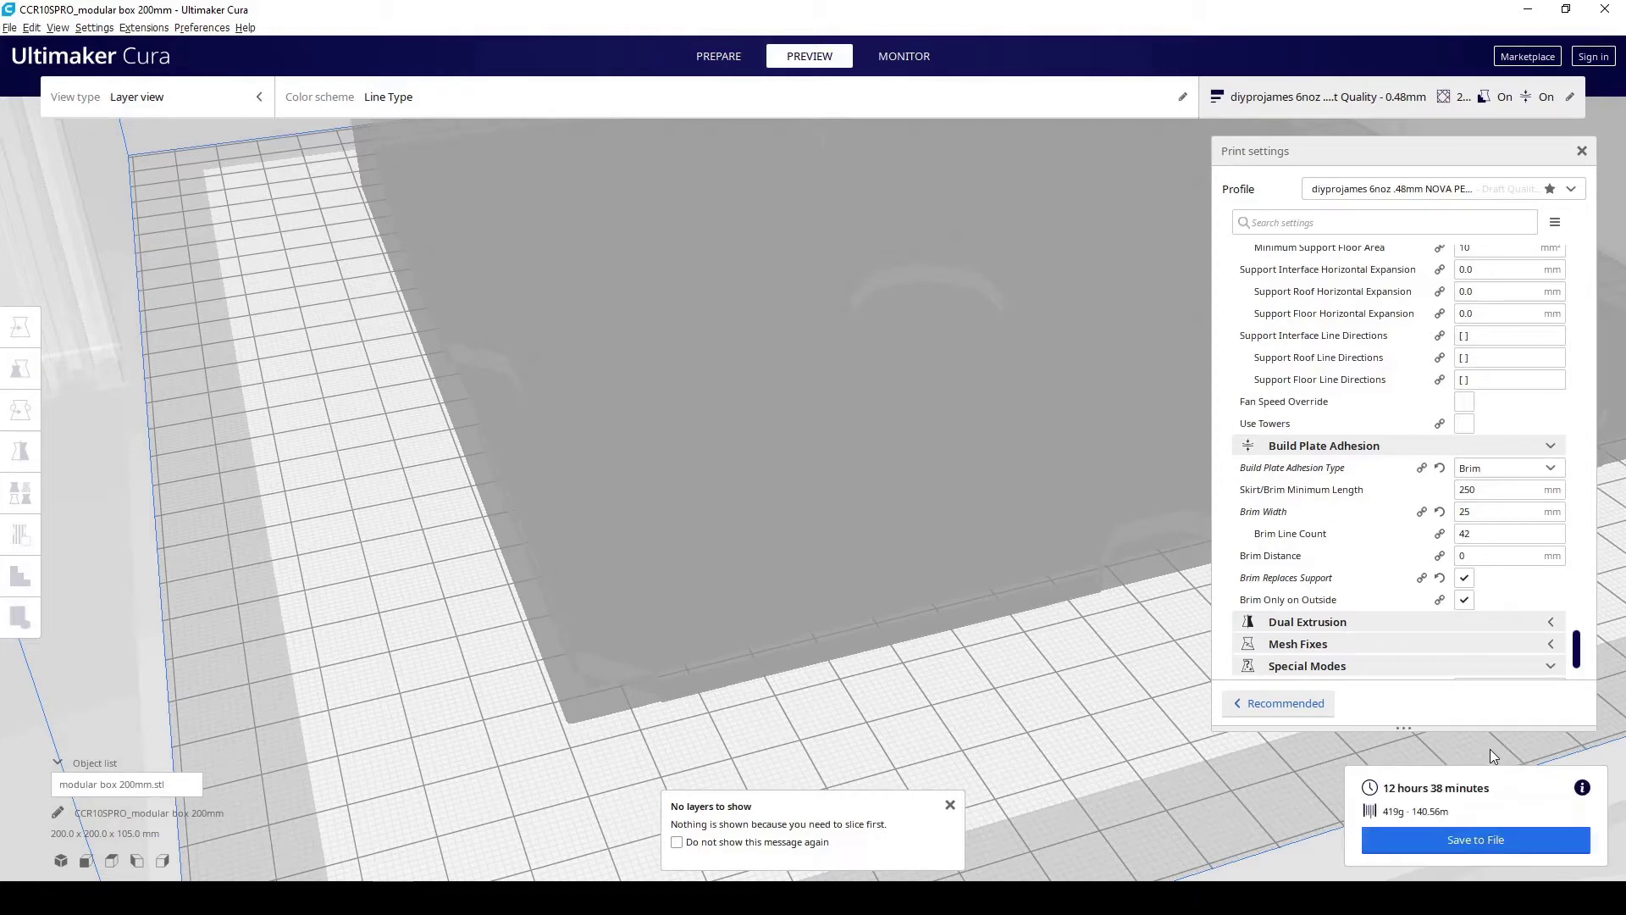
scroll(891, 700, down, 2)
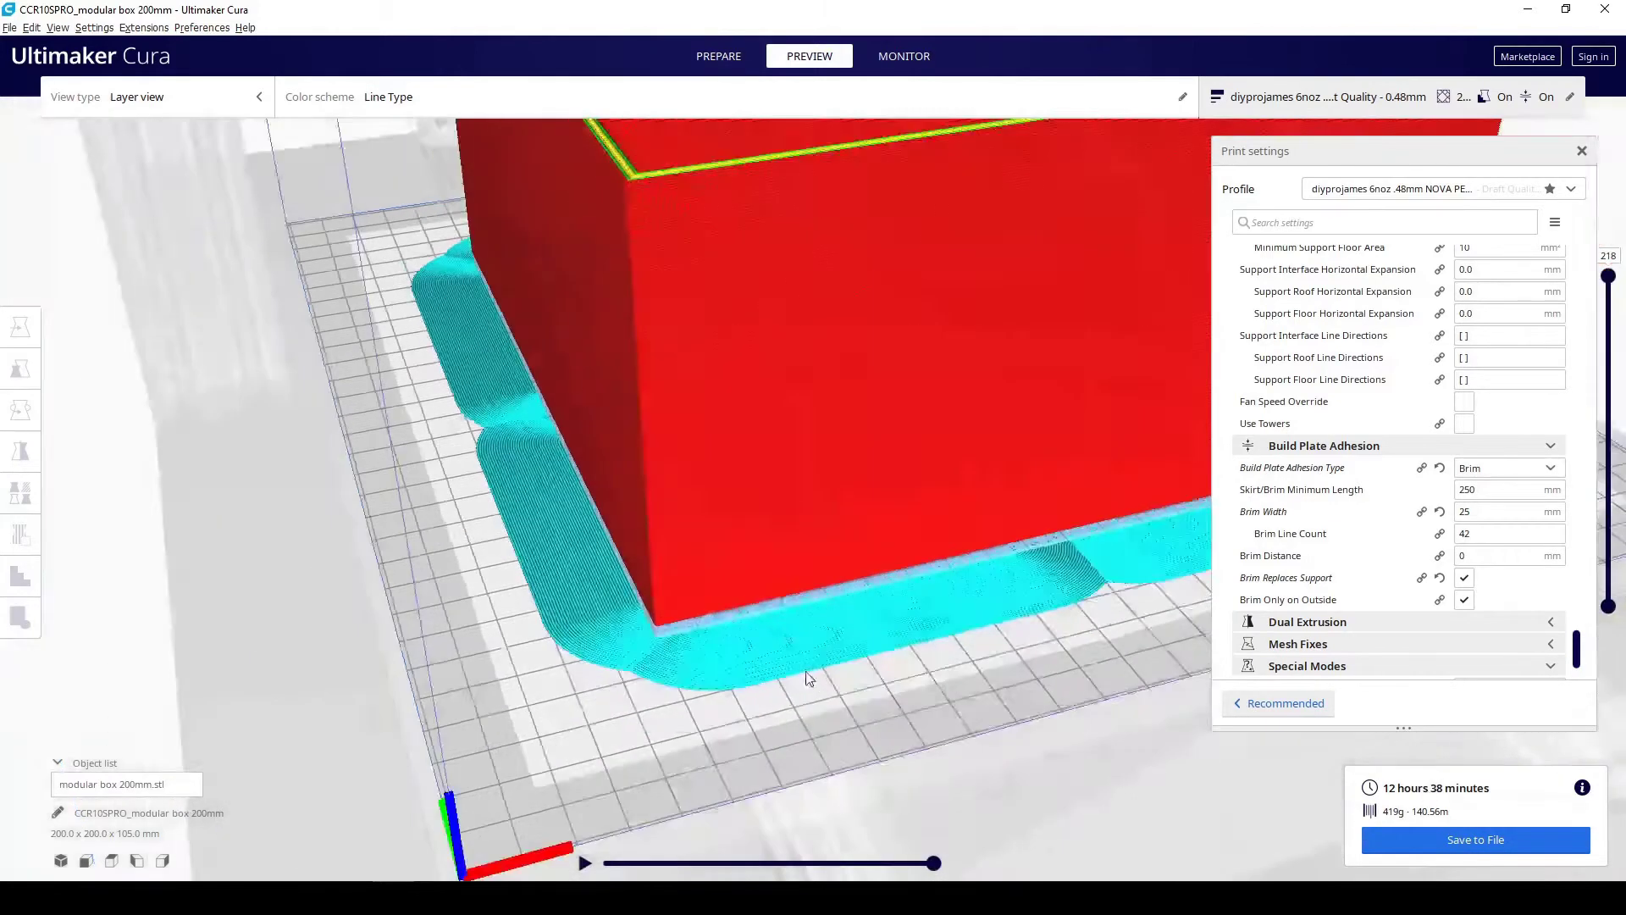
scroll(719, 644, up, 1)
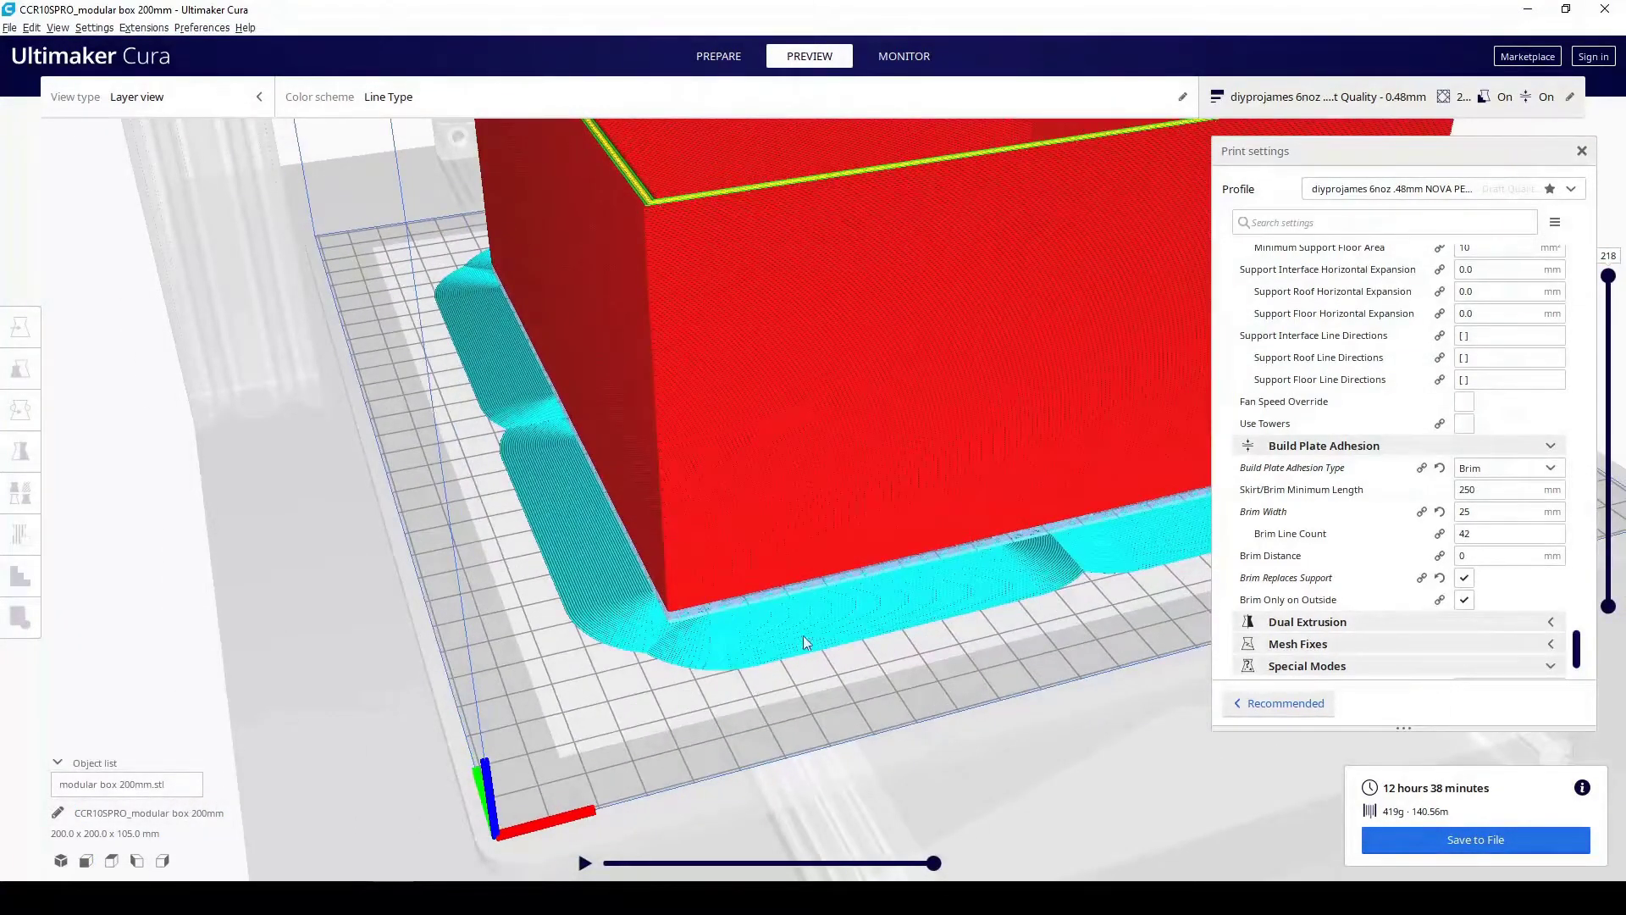
scroll(717, 532, up, 2)
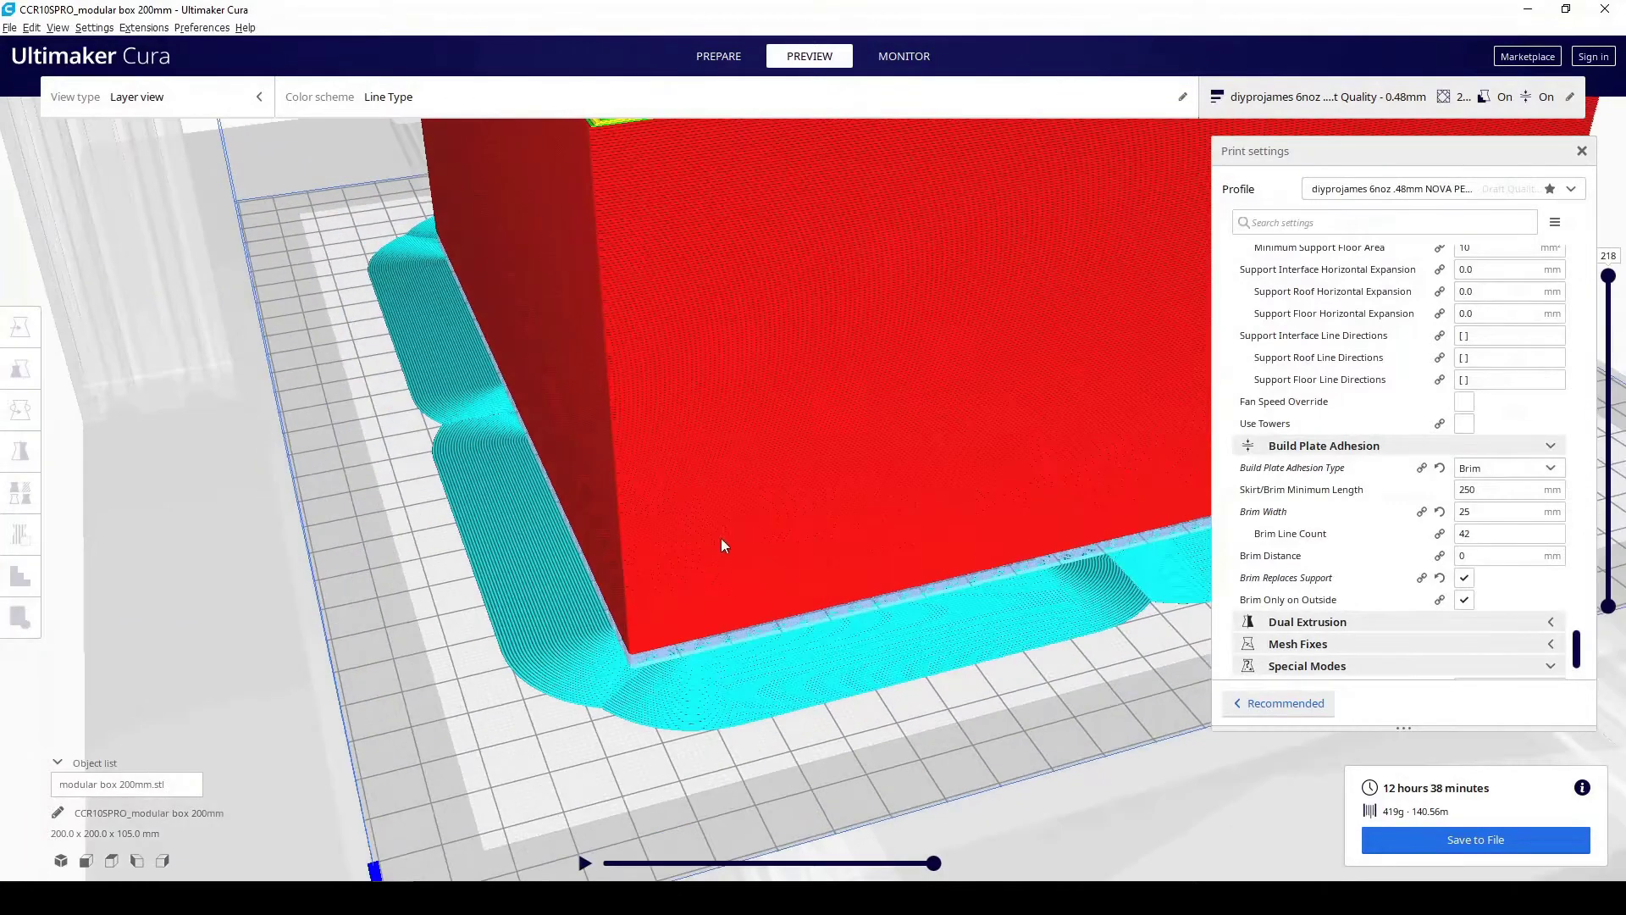
scroll(670, 705, down, 1)
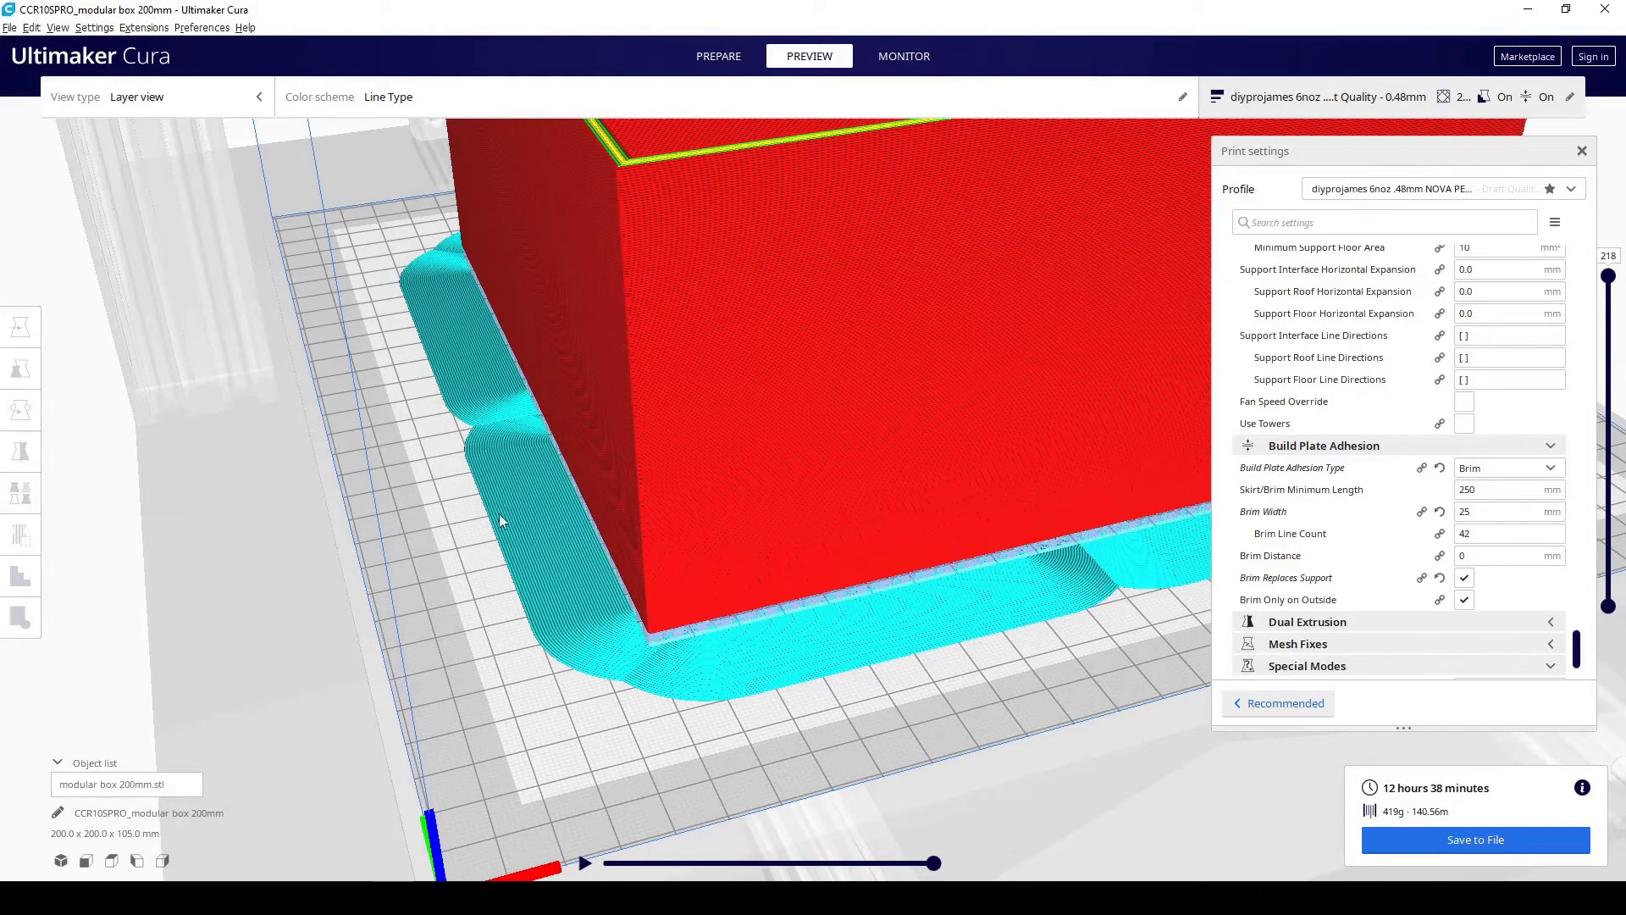
- Orbit around the box to inspect the wide brim, then return to Prepare
right_drag(500, 520, 605, 508)
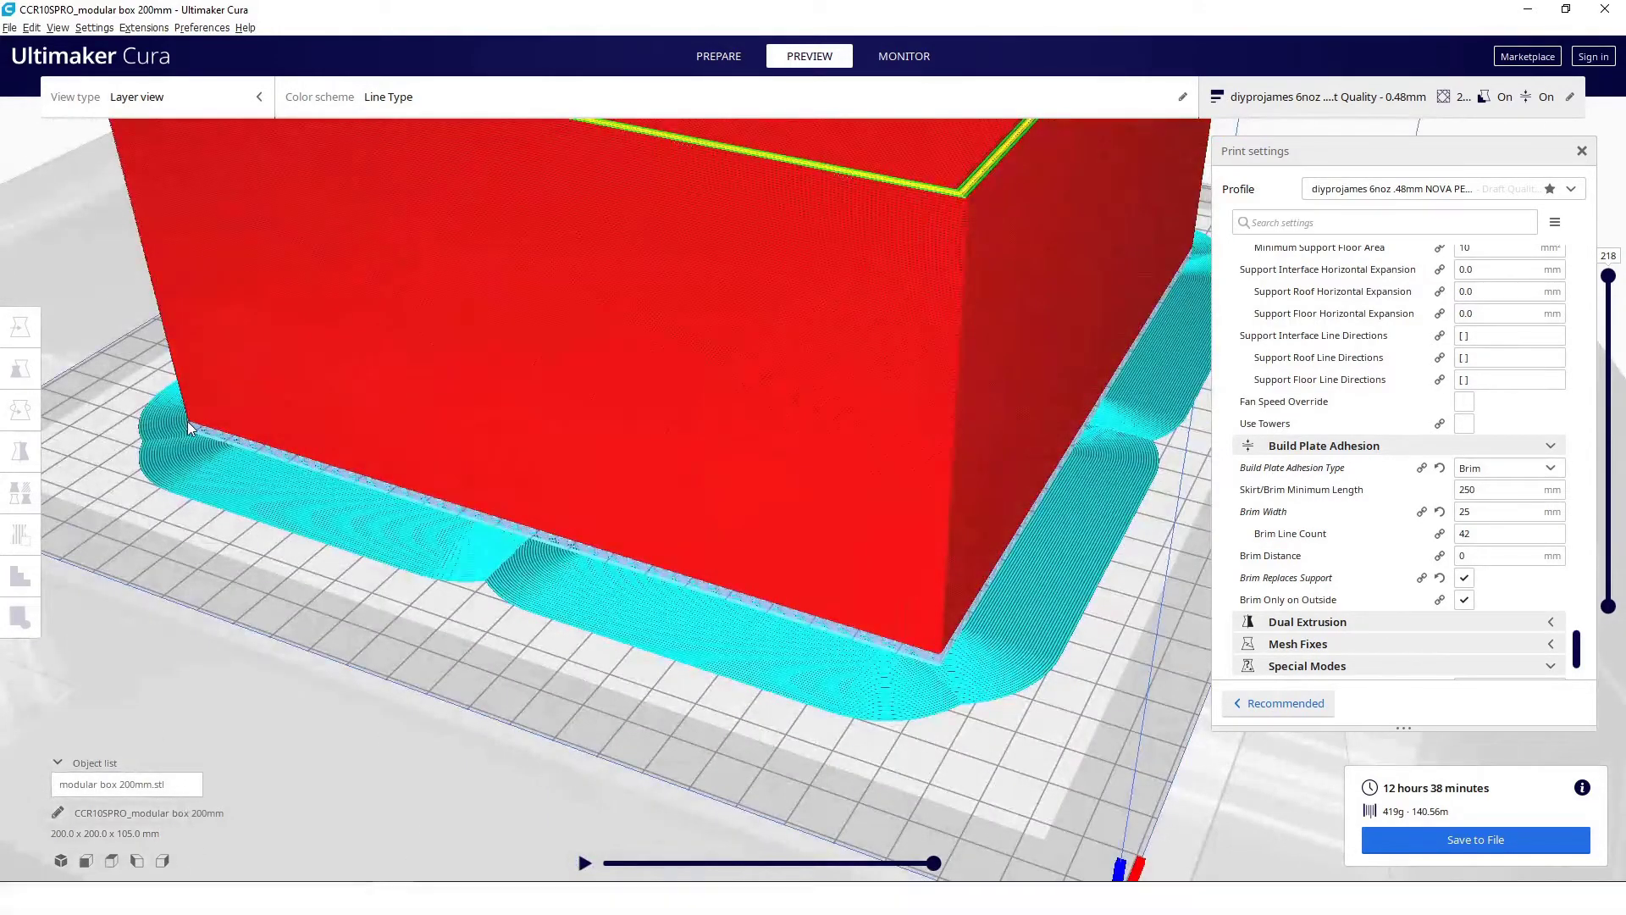
right_drag(190, 427, 501, 538)
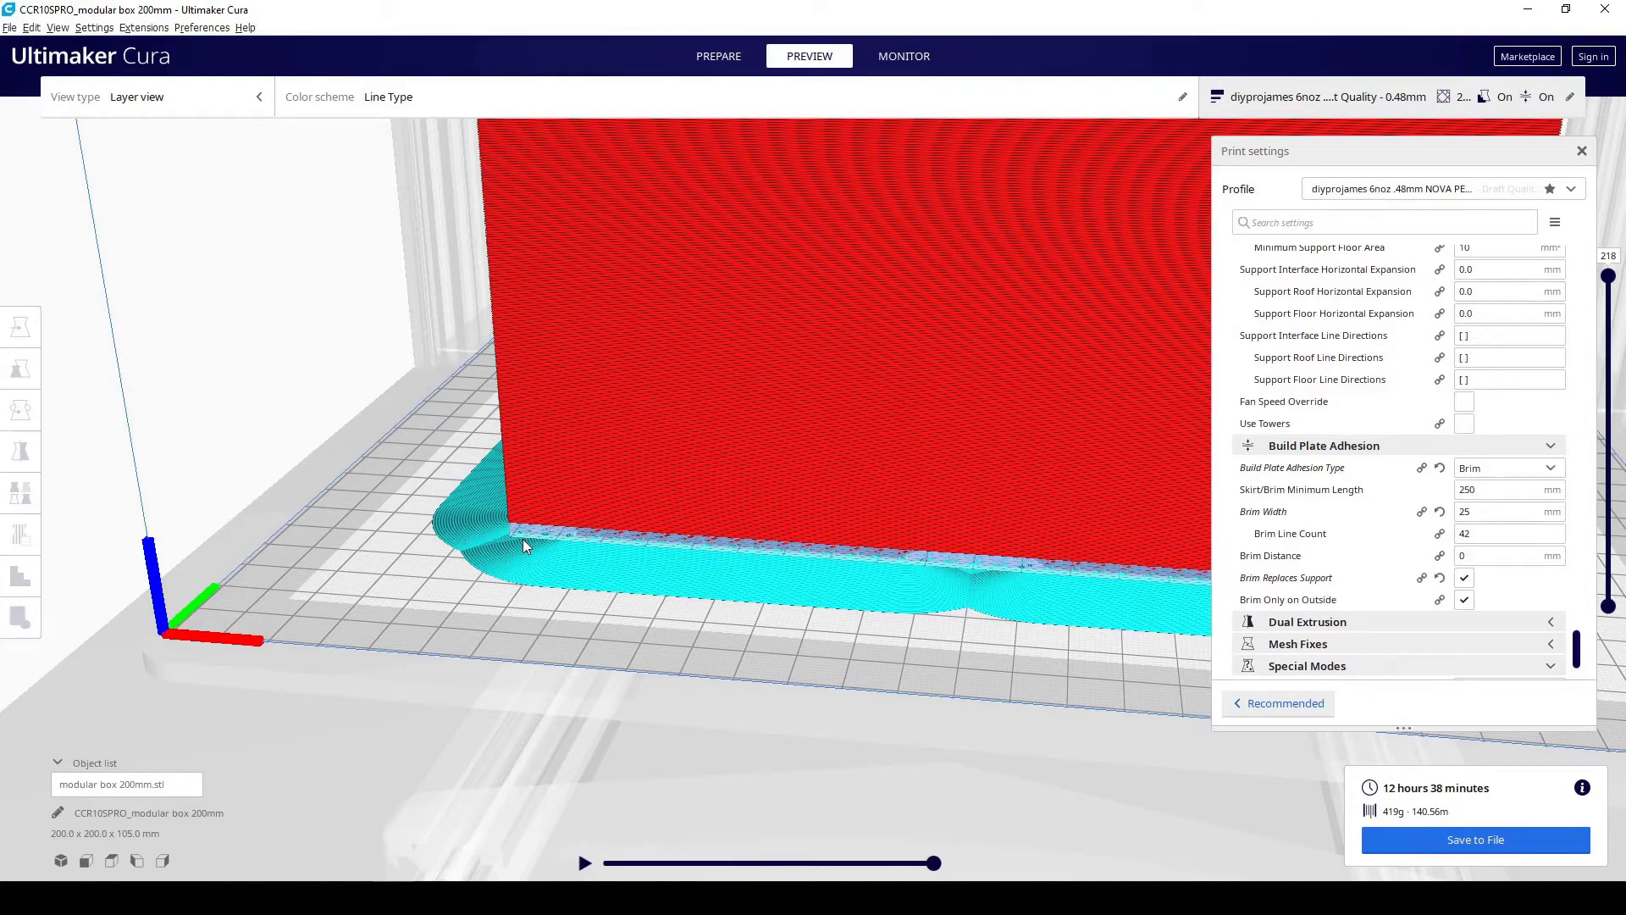
right_drag(522, 539, 852, 603)
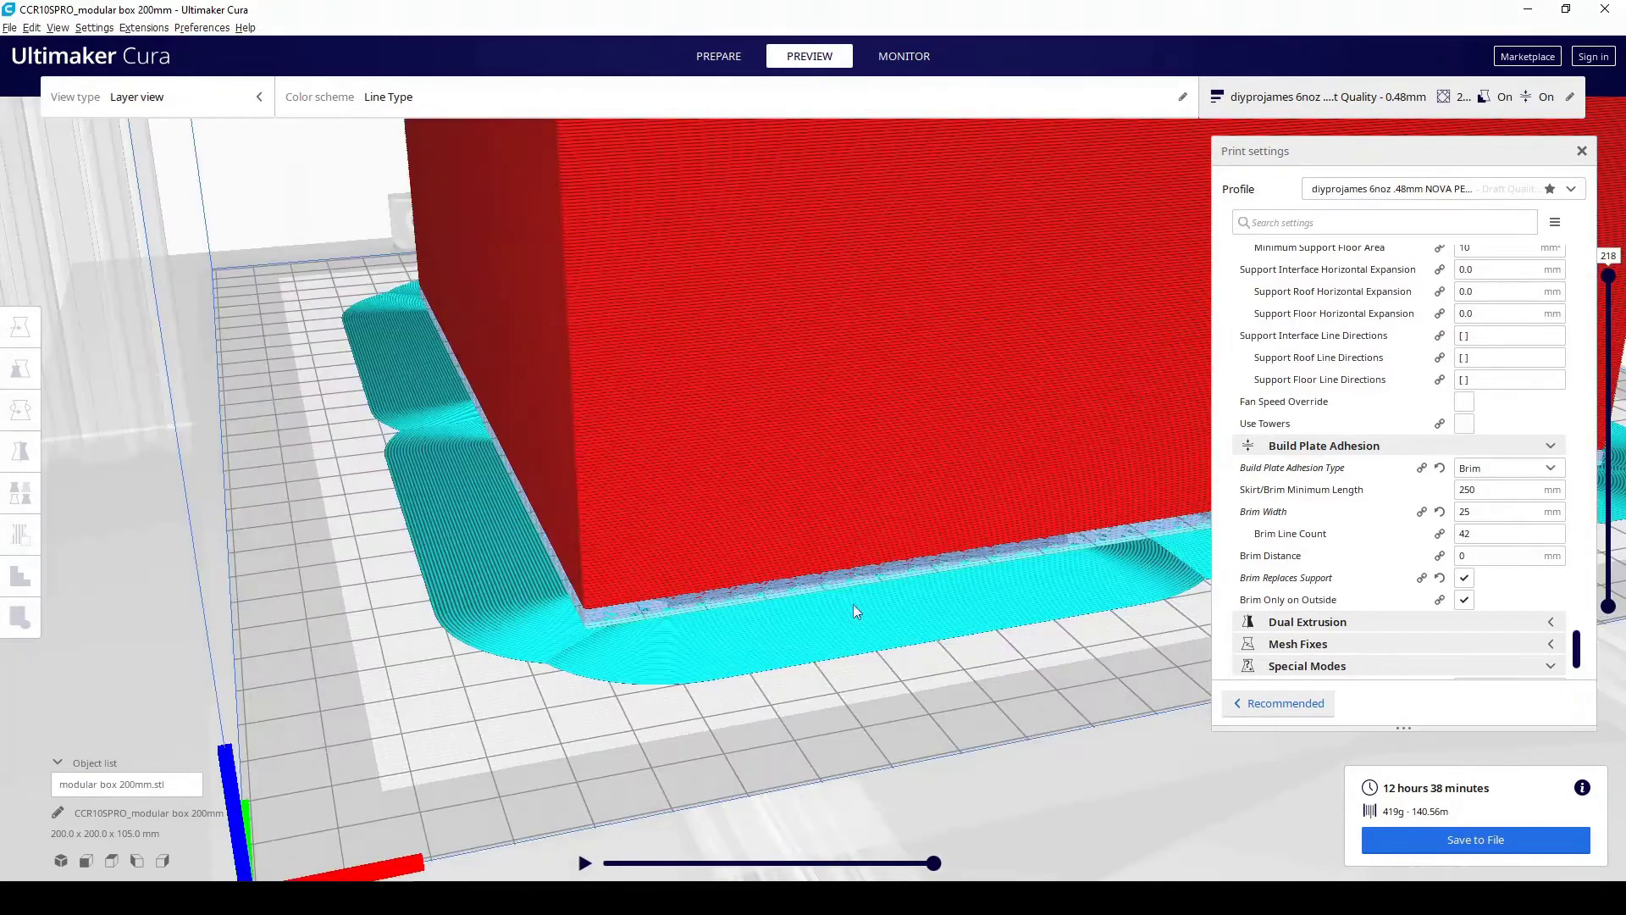
click(1508, 467)
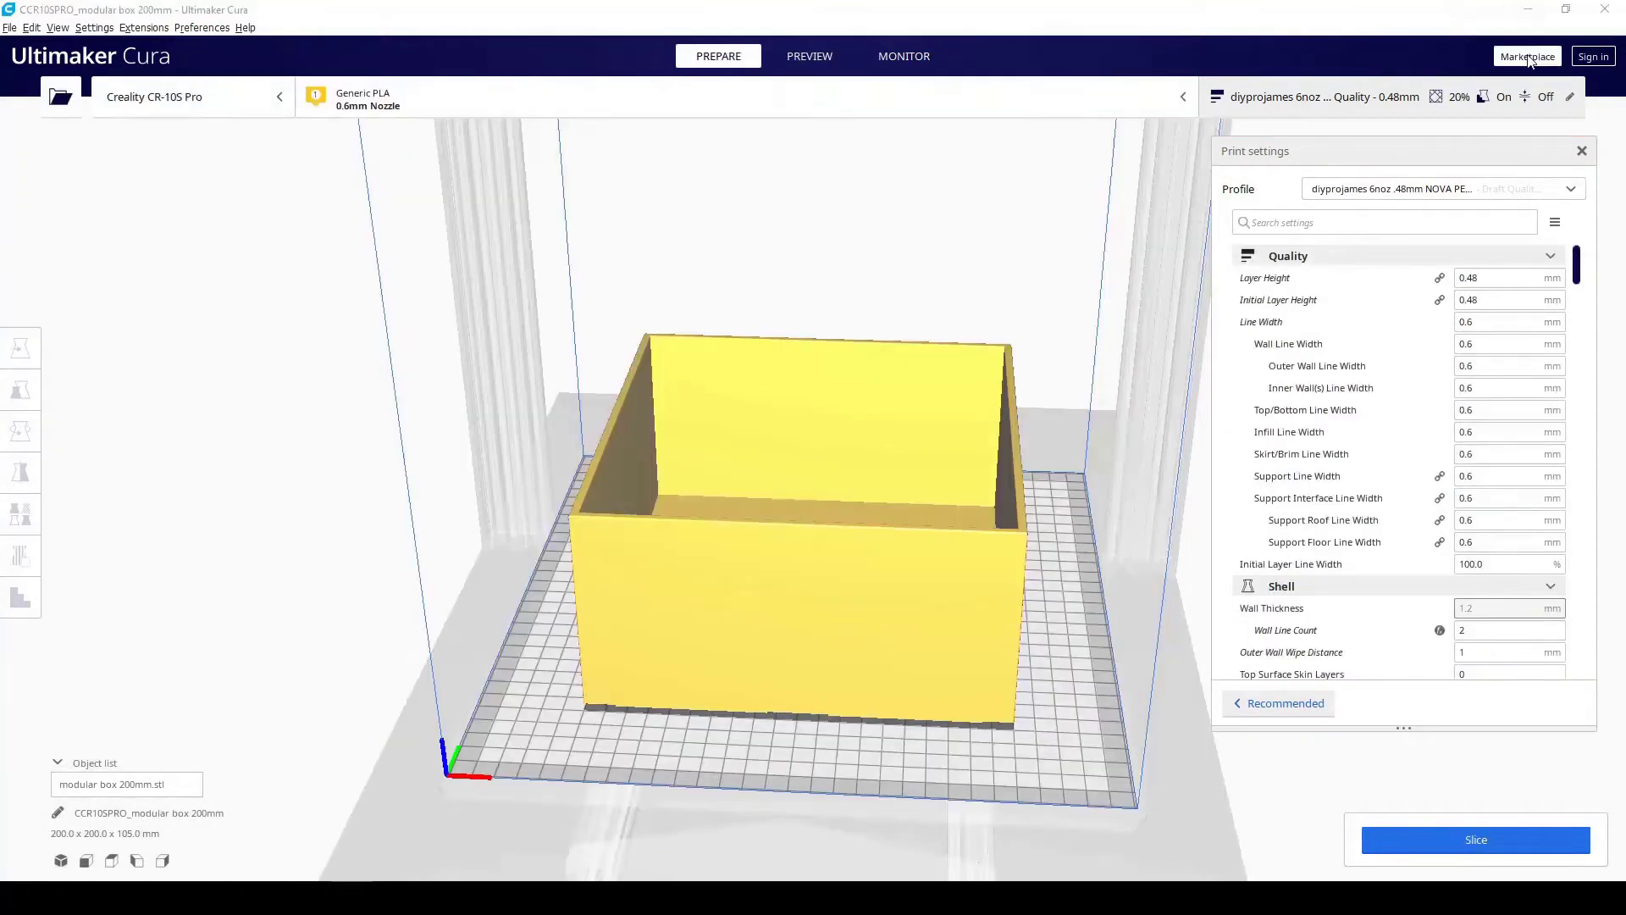
- Install the TabAntiWarping plugin from the Marketplace and quit Cura to apply it
click(1514, 64)
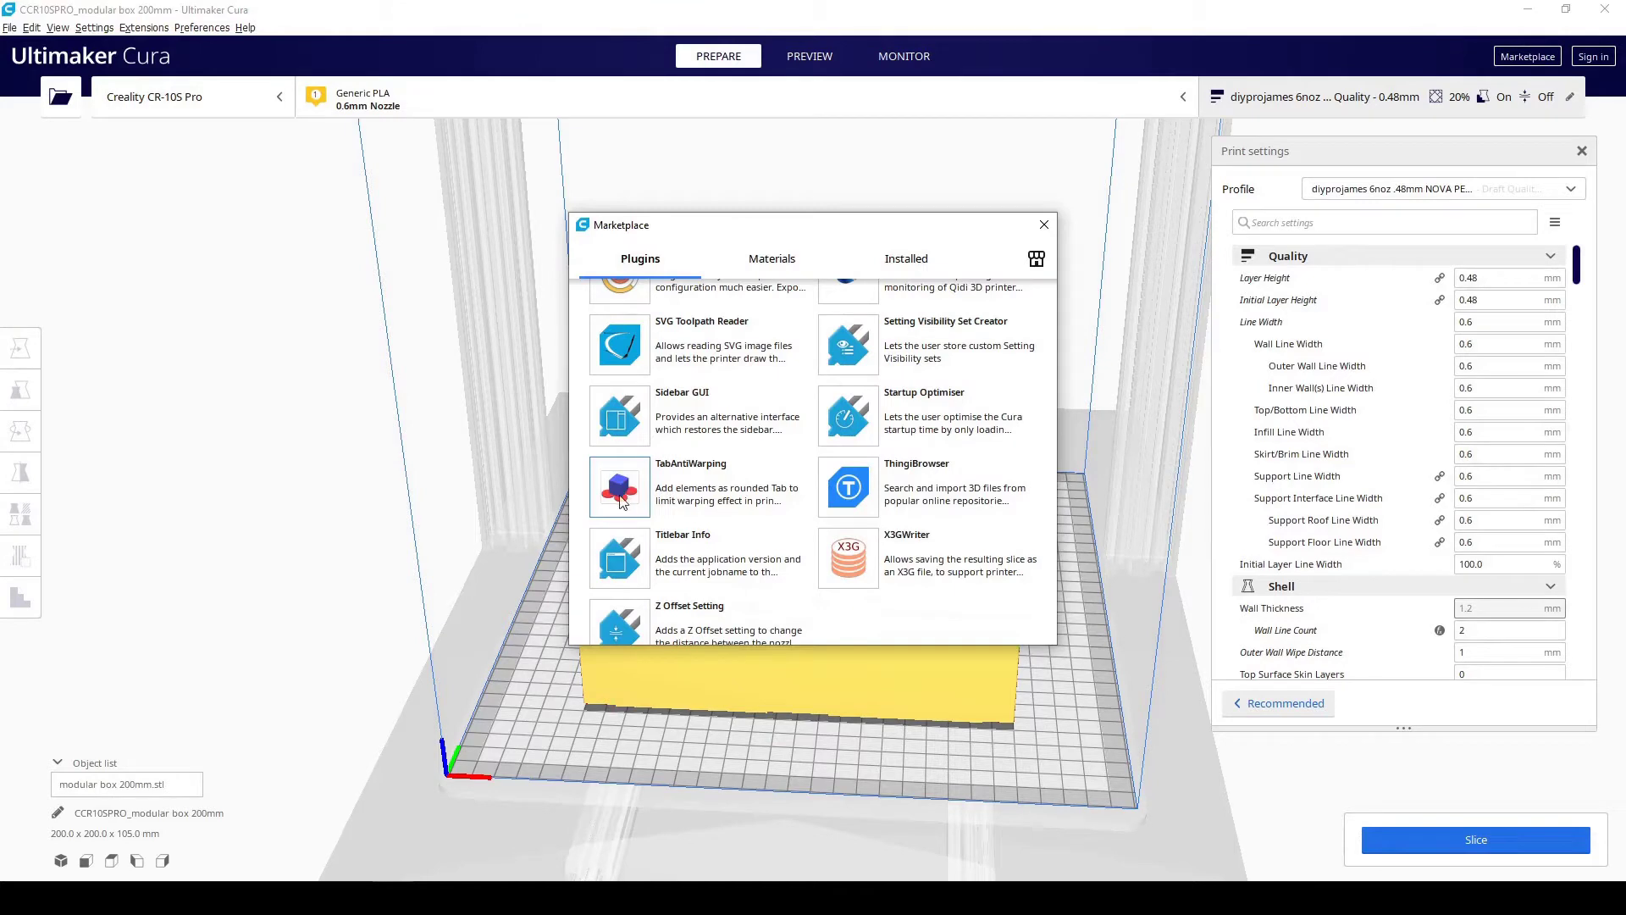
click(622, 501)
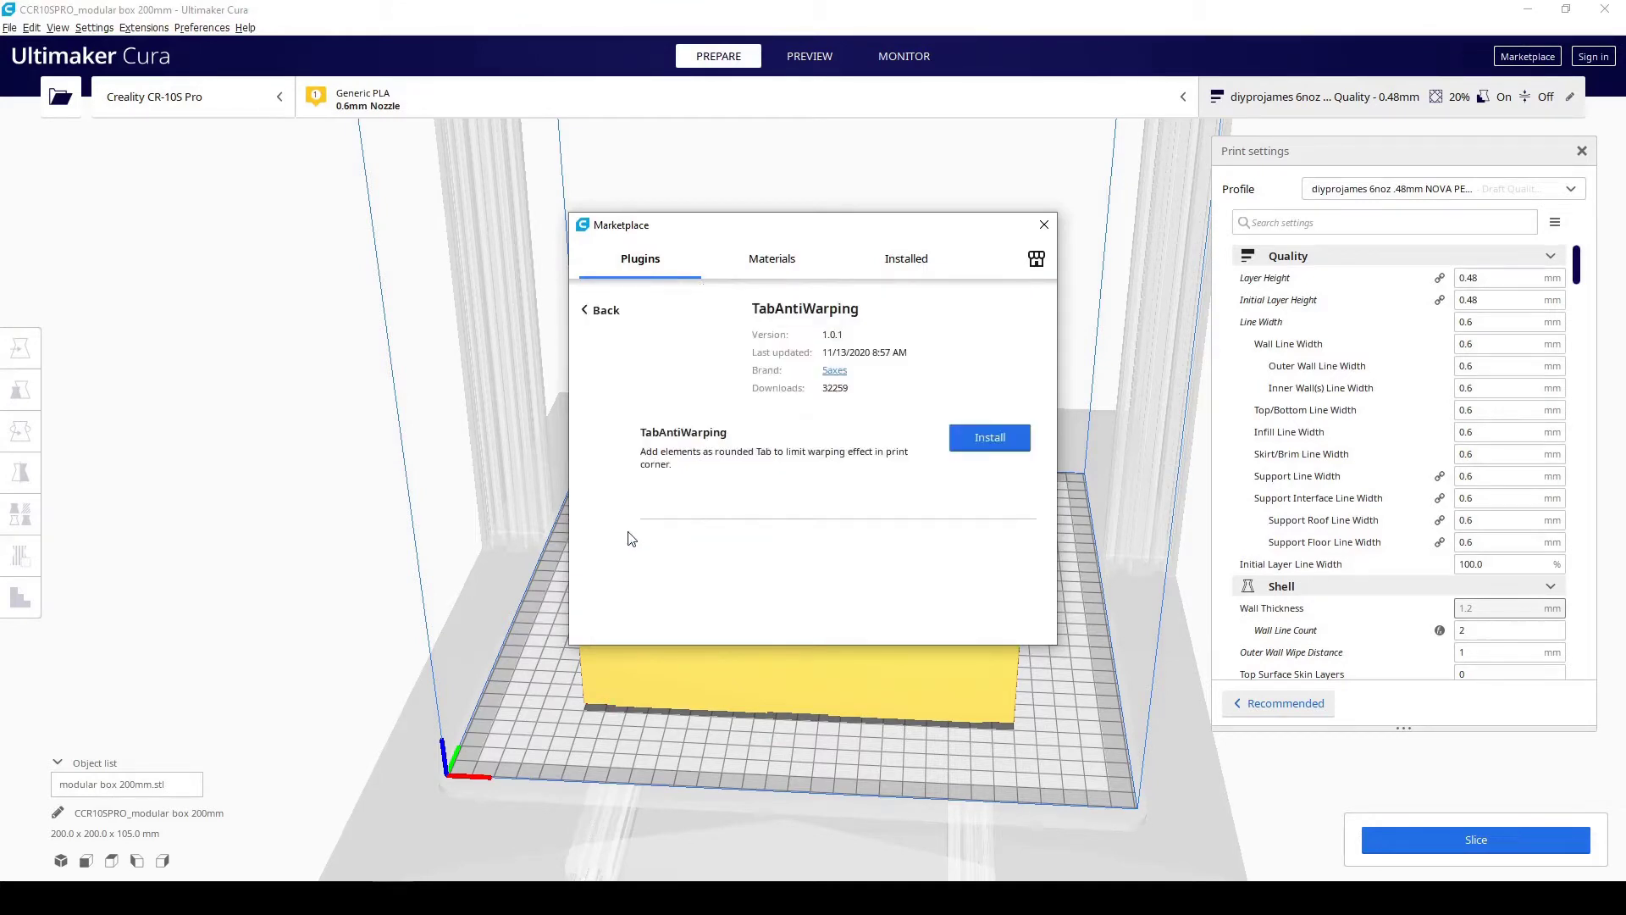
click(993, 449)
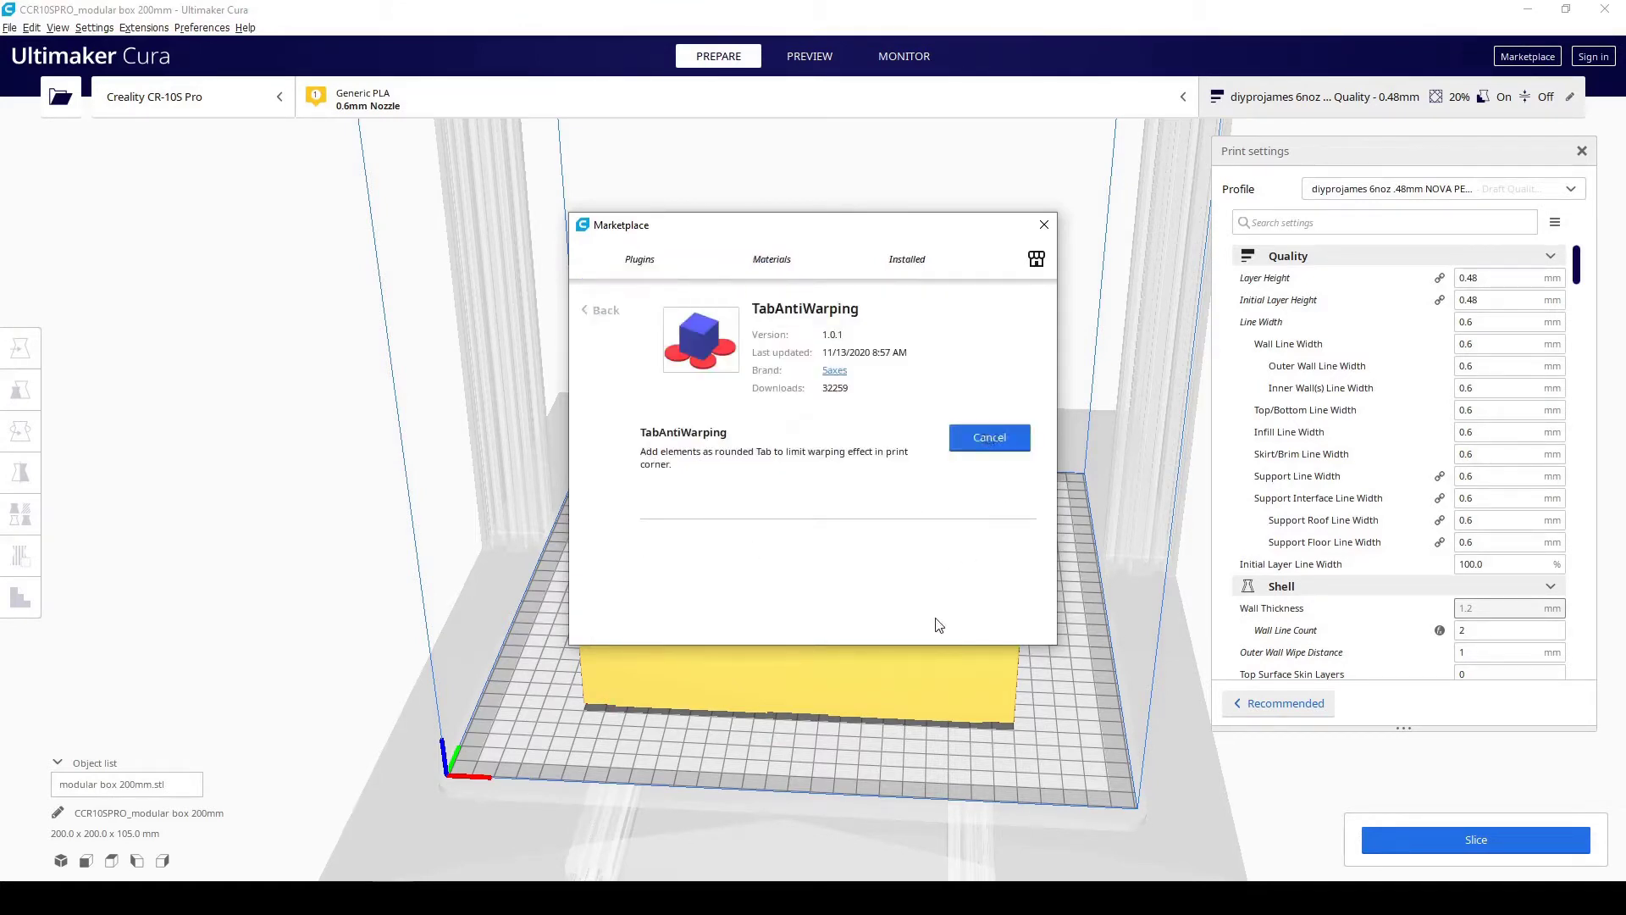
click(984, 622)
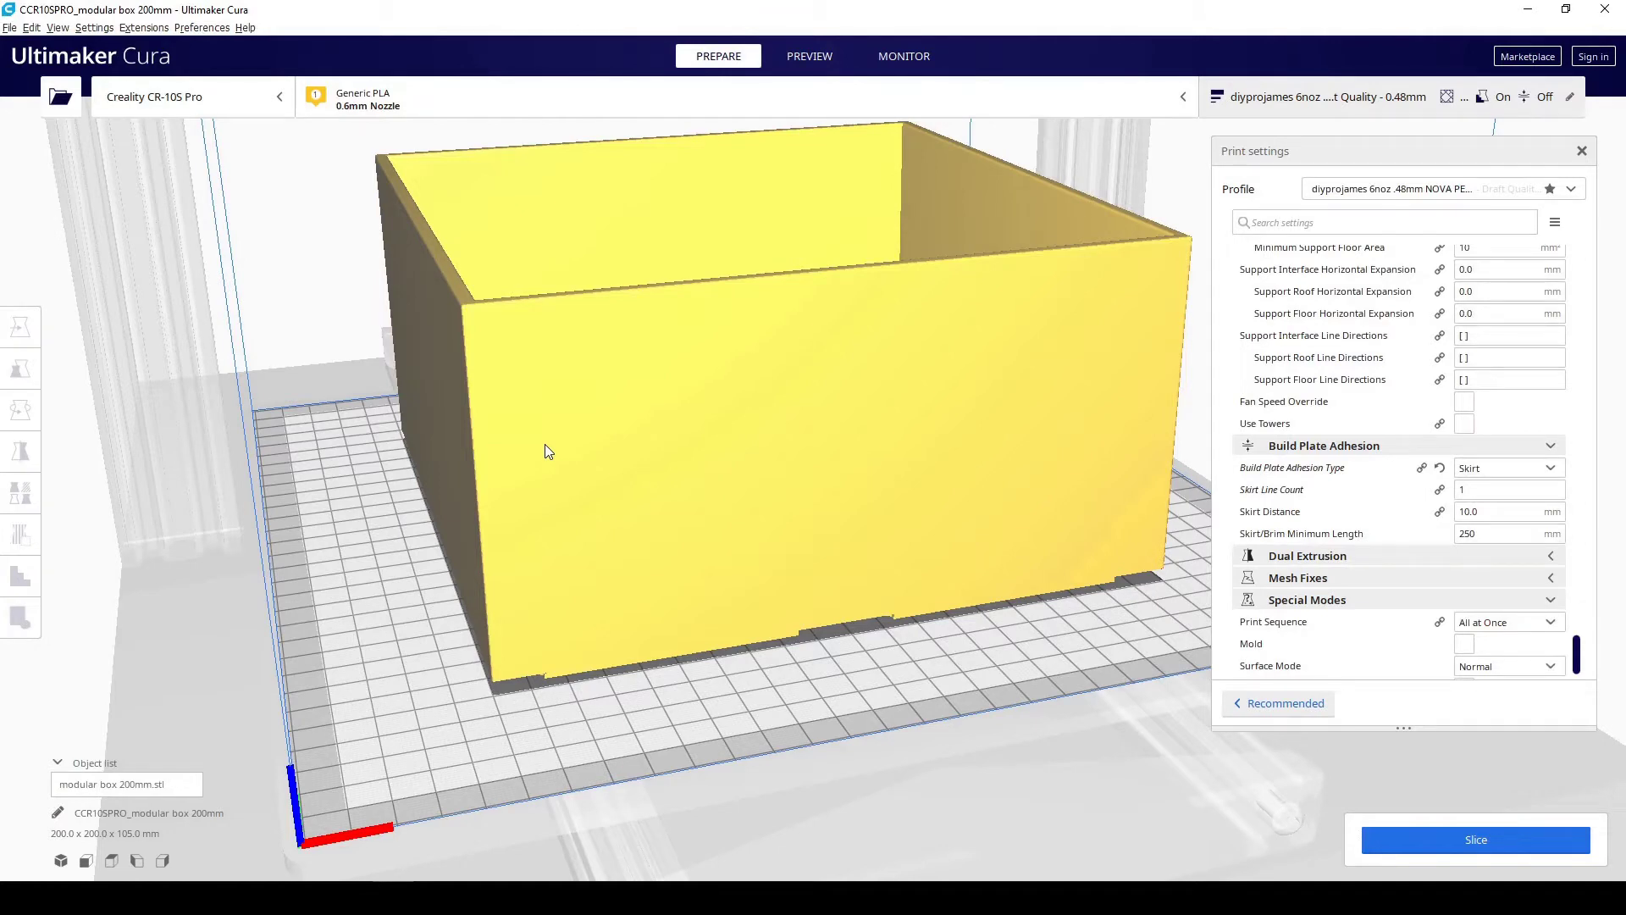
- Place five round anti-warp tabs along the box's front bottom edge
click(546, 445)
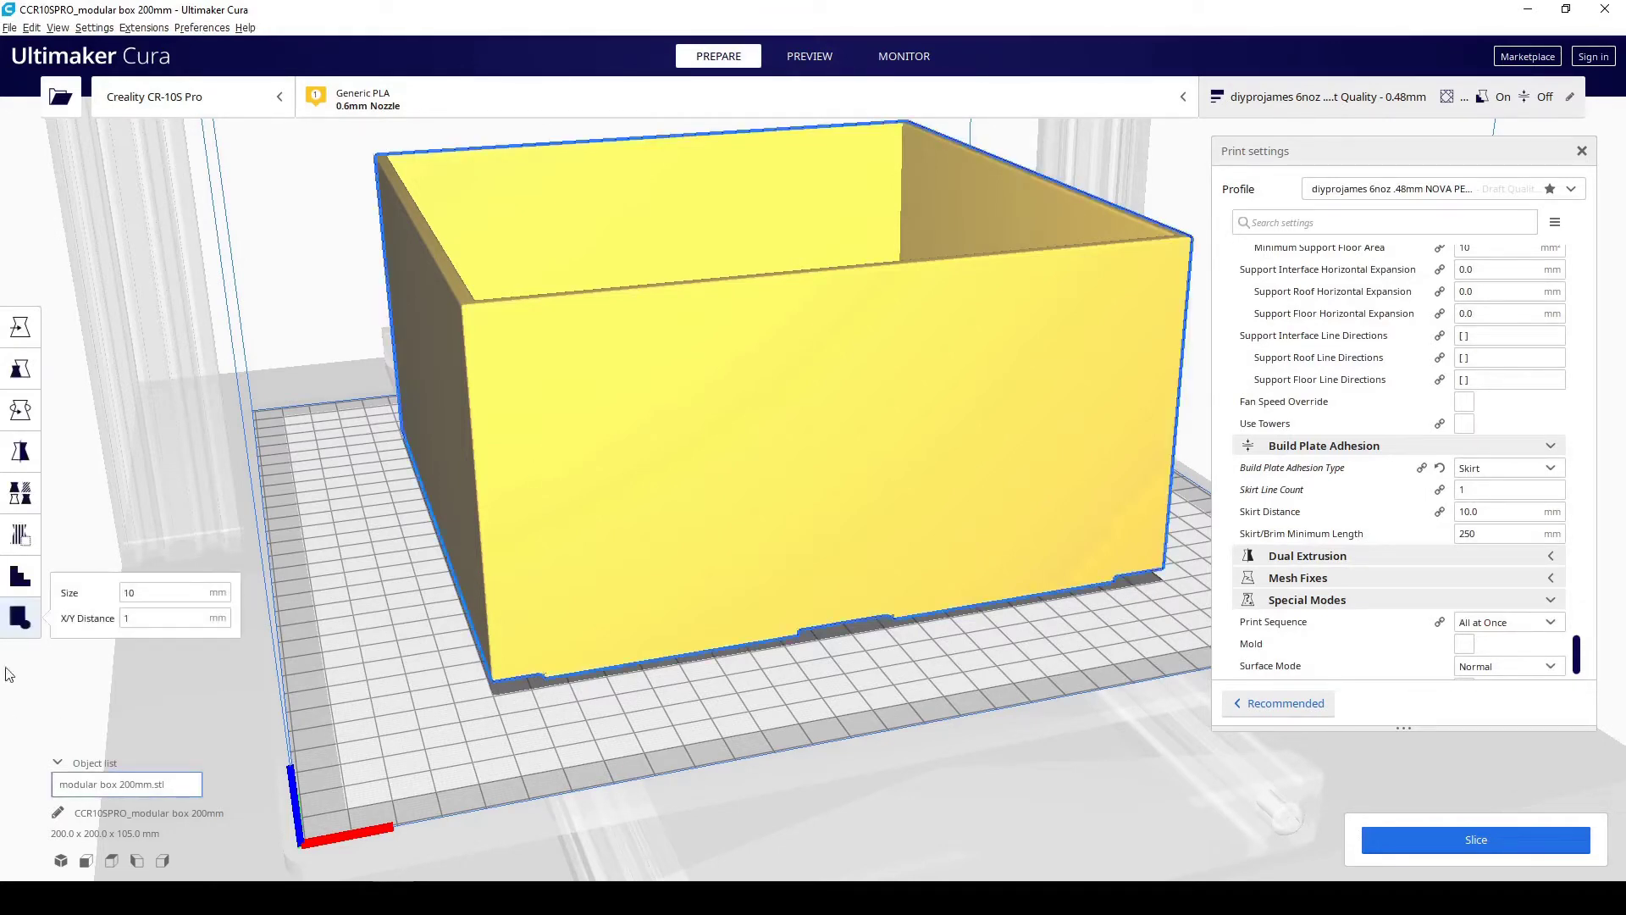
click(20, 625)
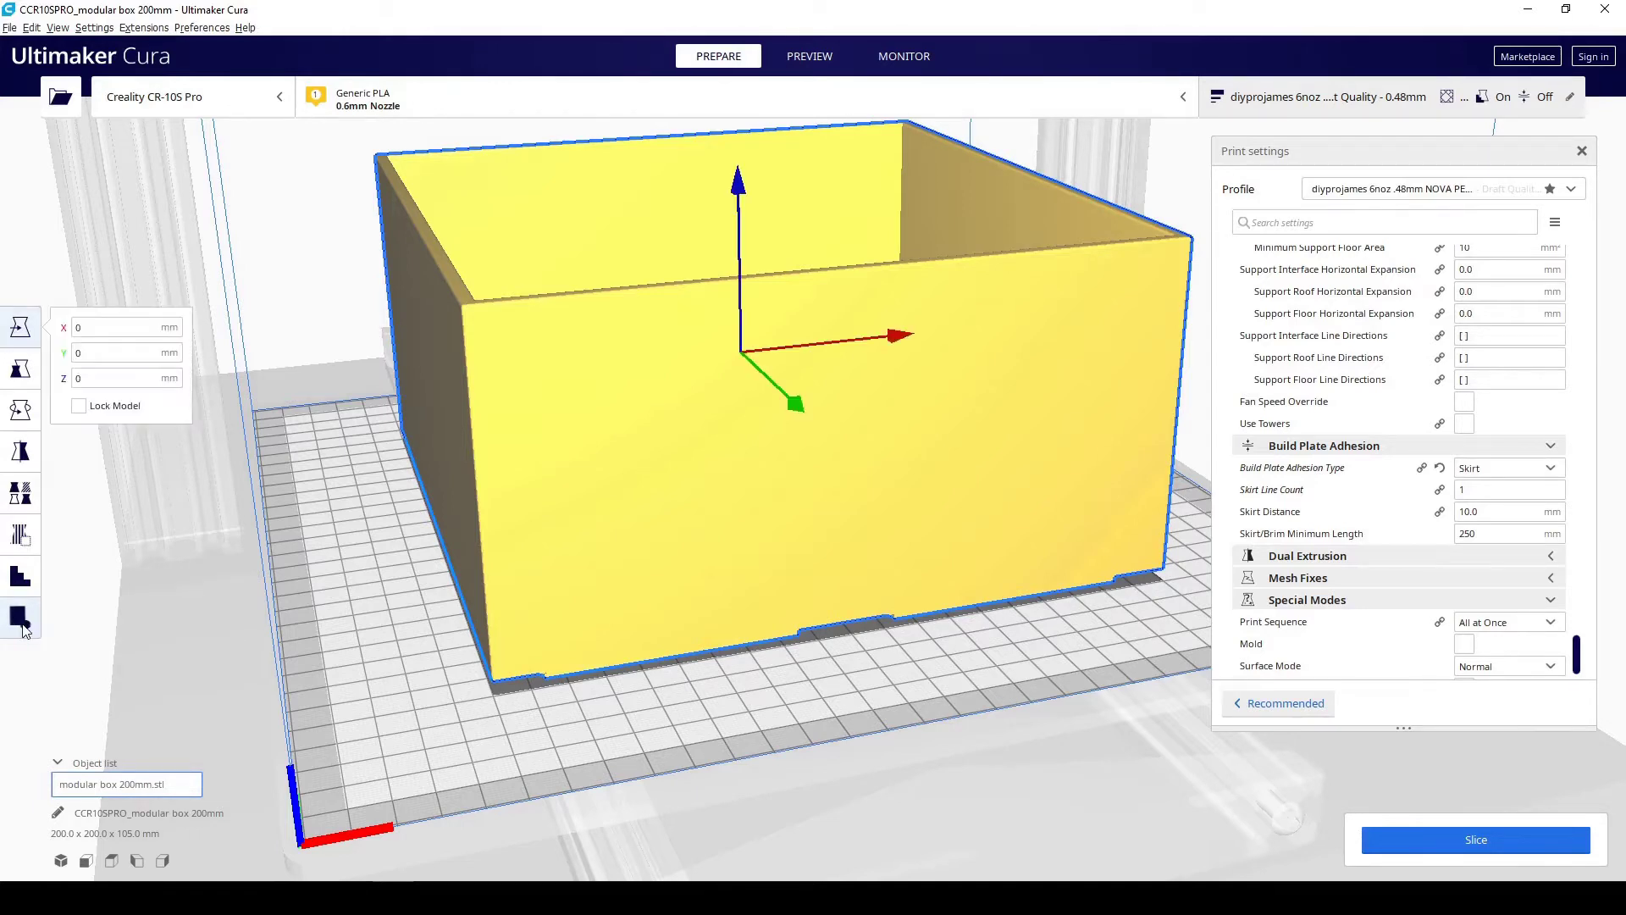
click(500, 686)
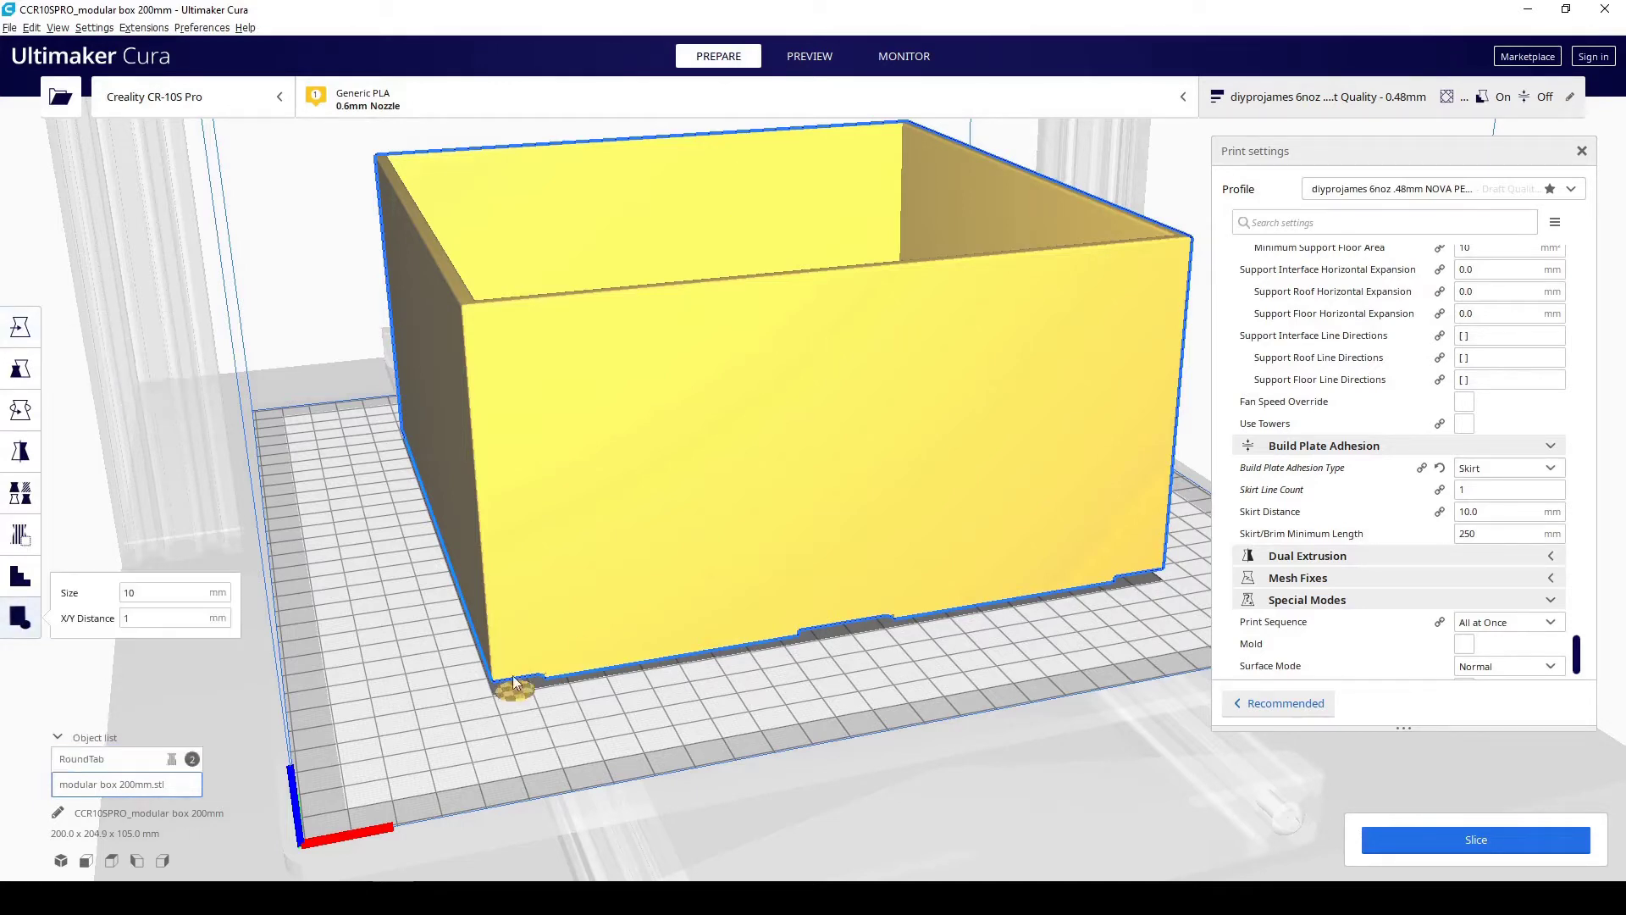
click(633, 658)
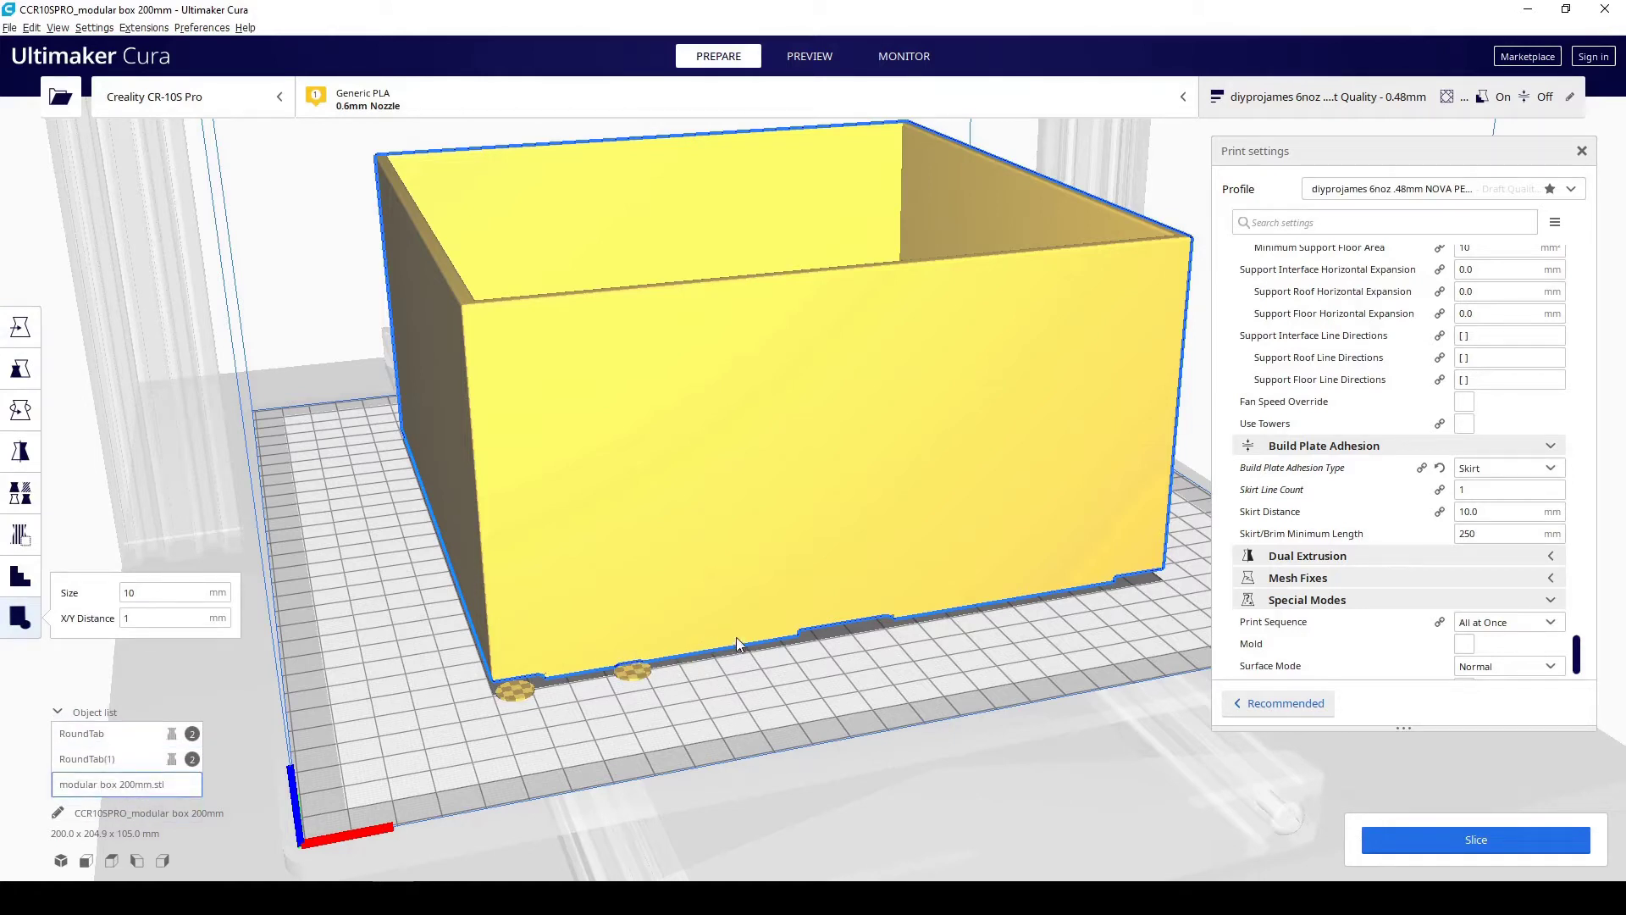
click(735, 637)
click(839, 615)
click(929, 608)
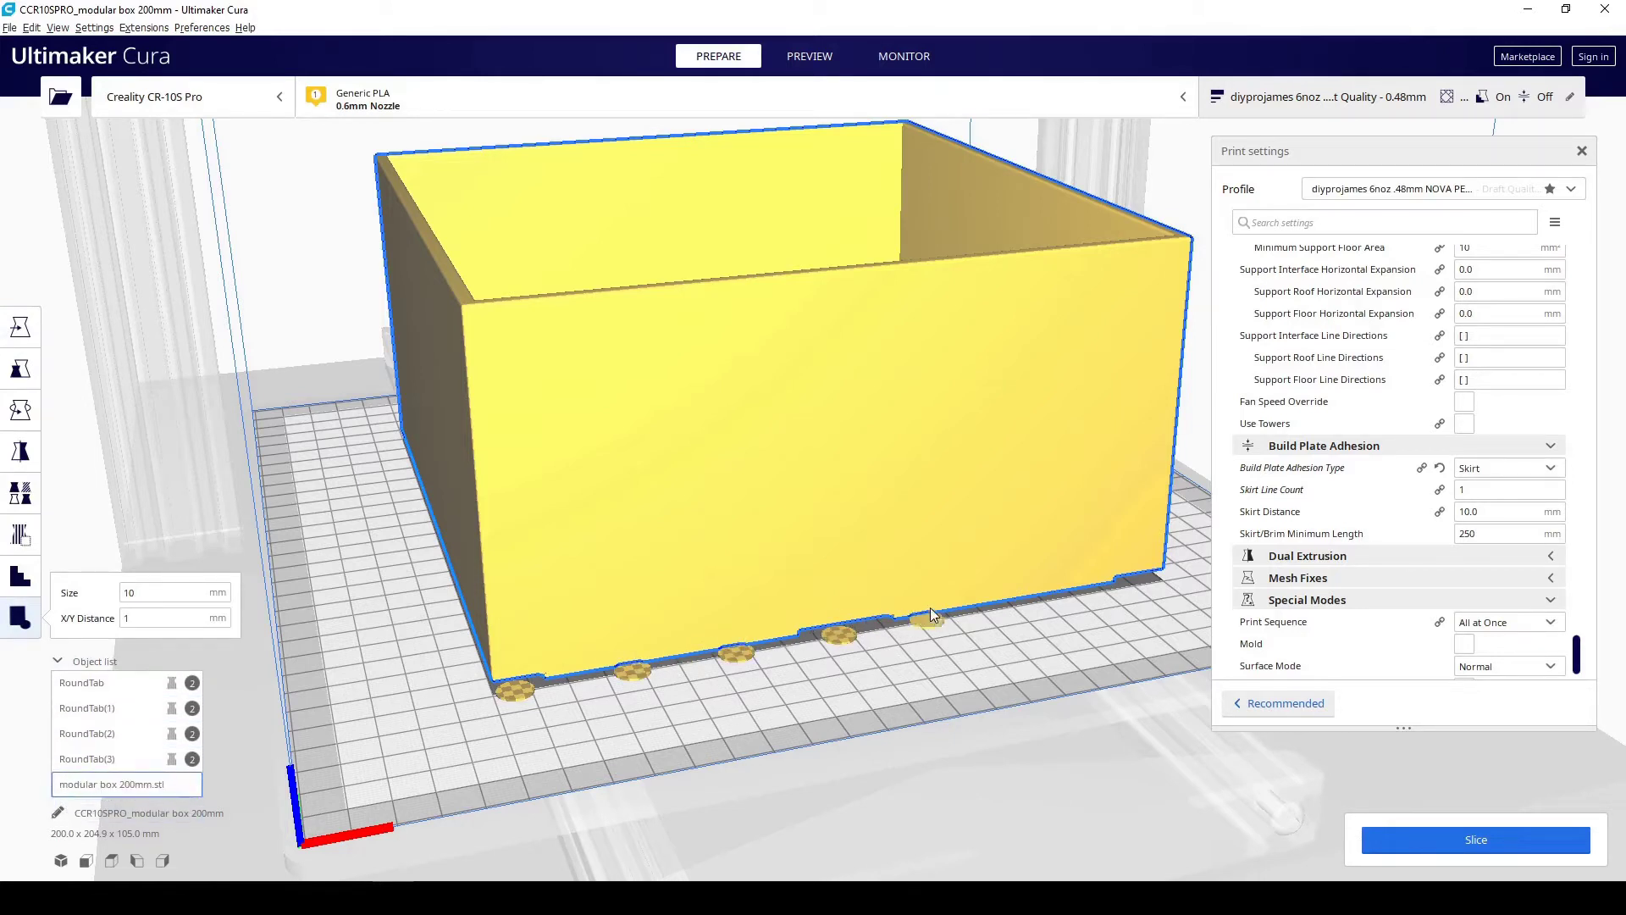
- Nudge RoundTab(4) along Y, test scaling it wider and thicker, then undo the scaling
click(929, 621)
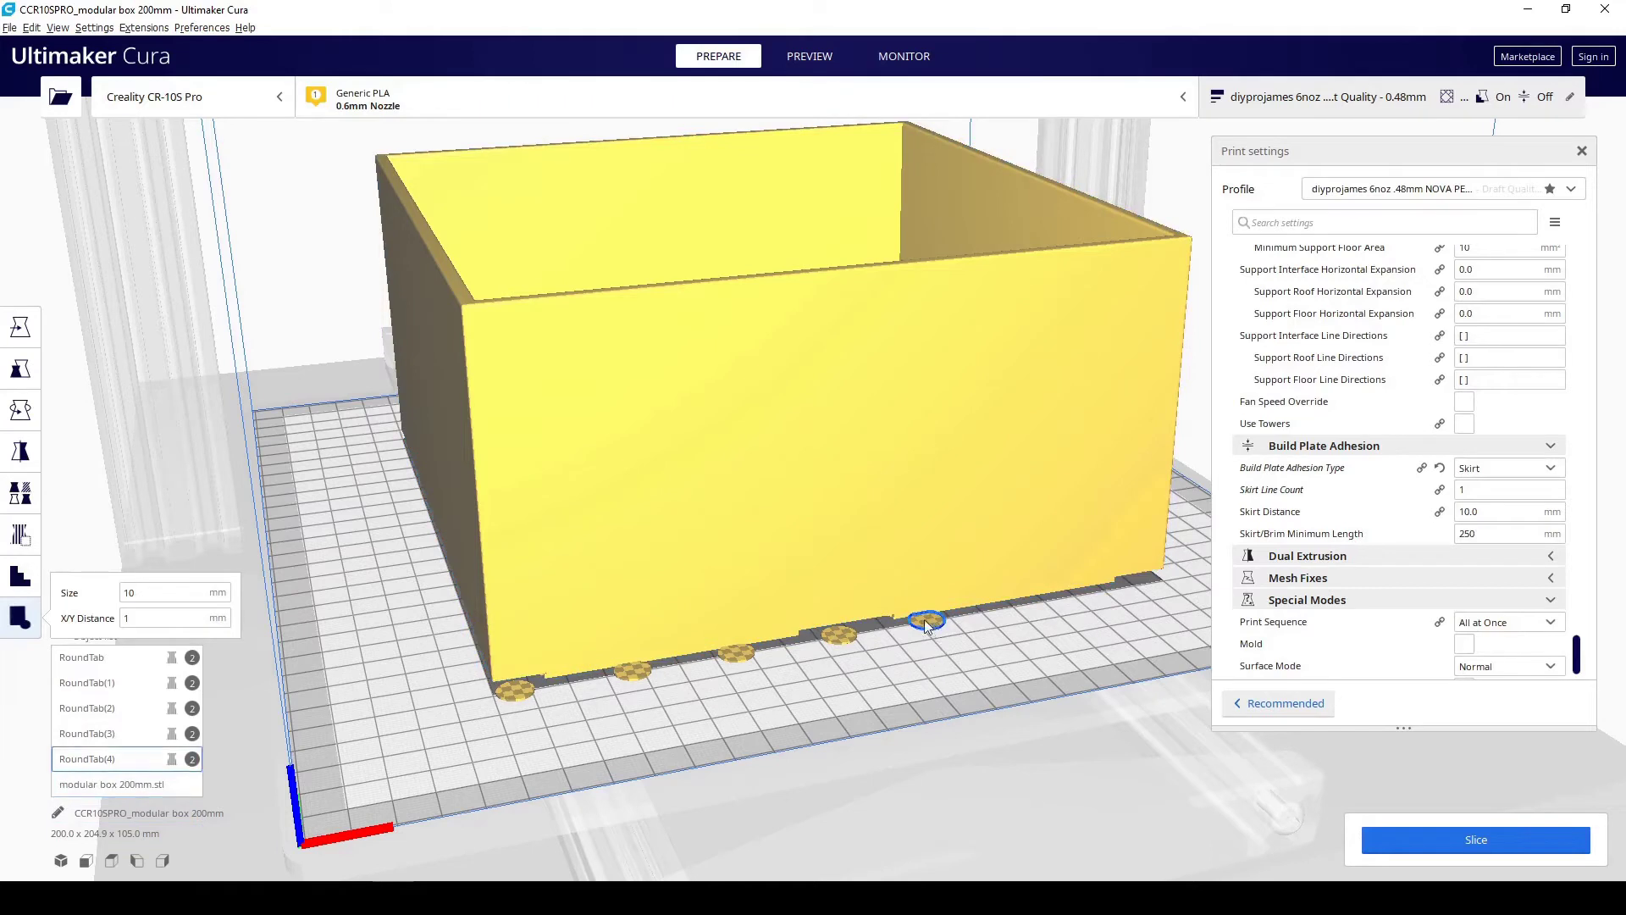
click(25, 337)
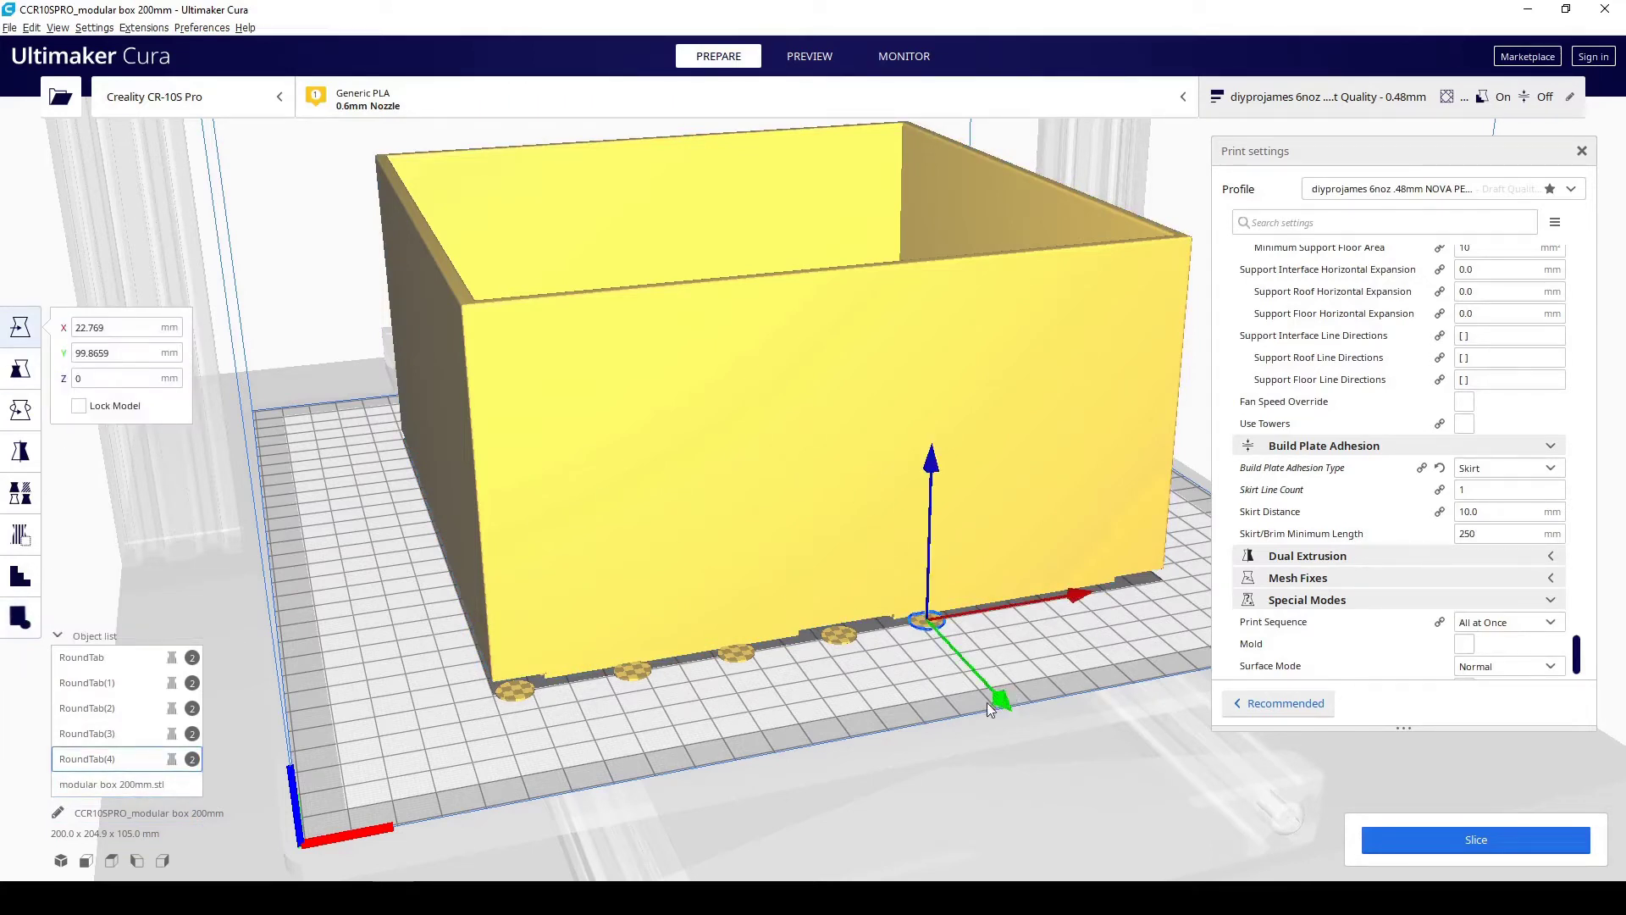
drag(987, 703, 1012, 758)
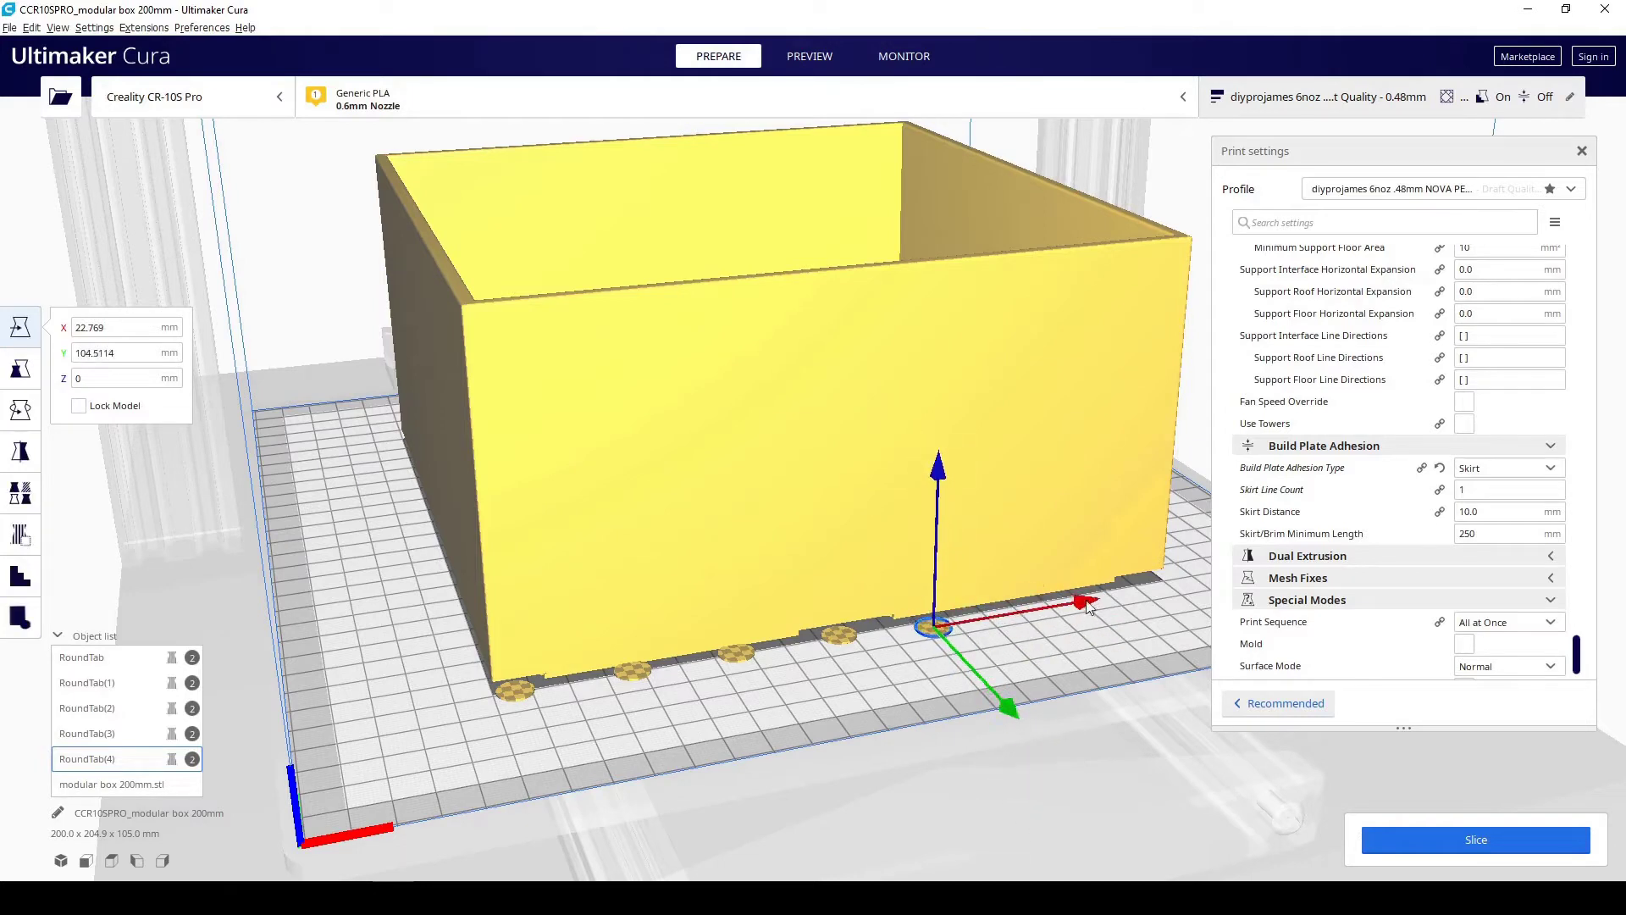
key(s)
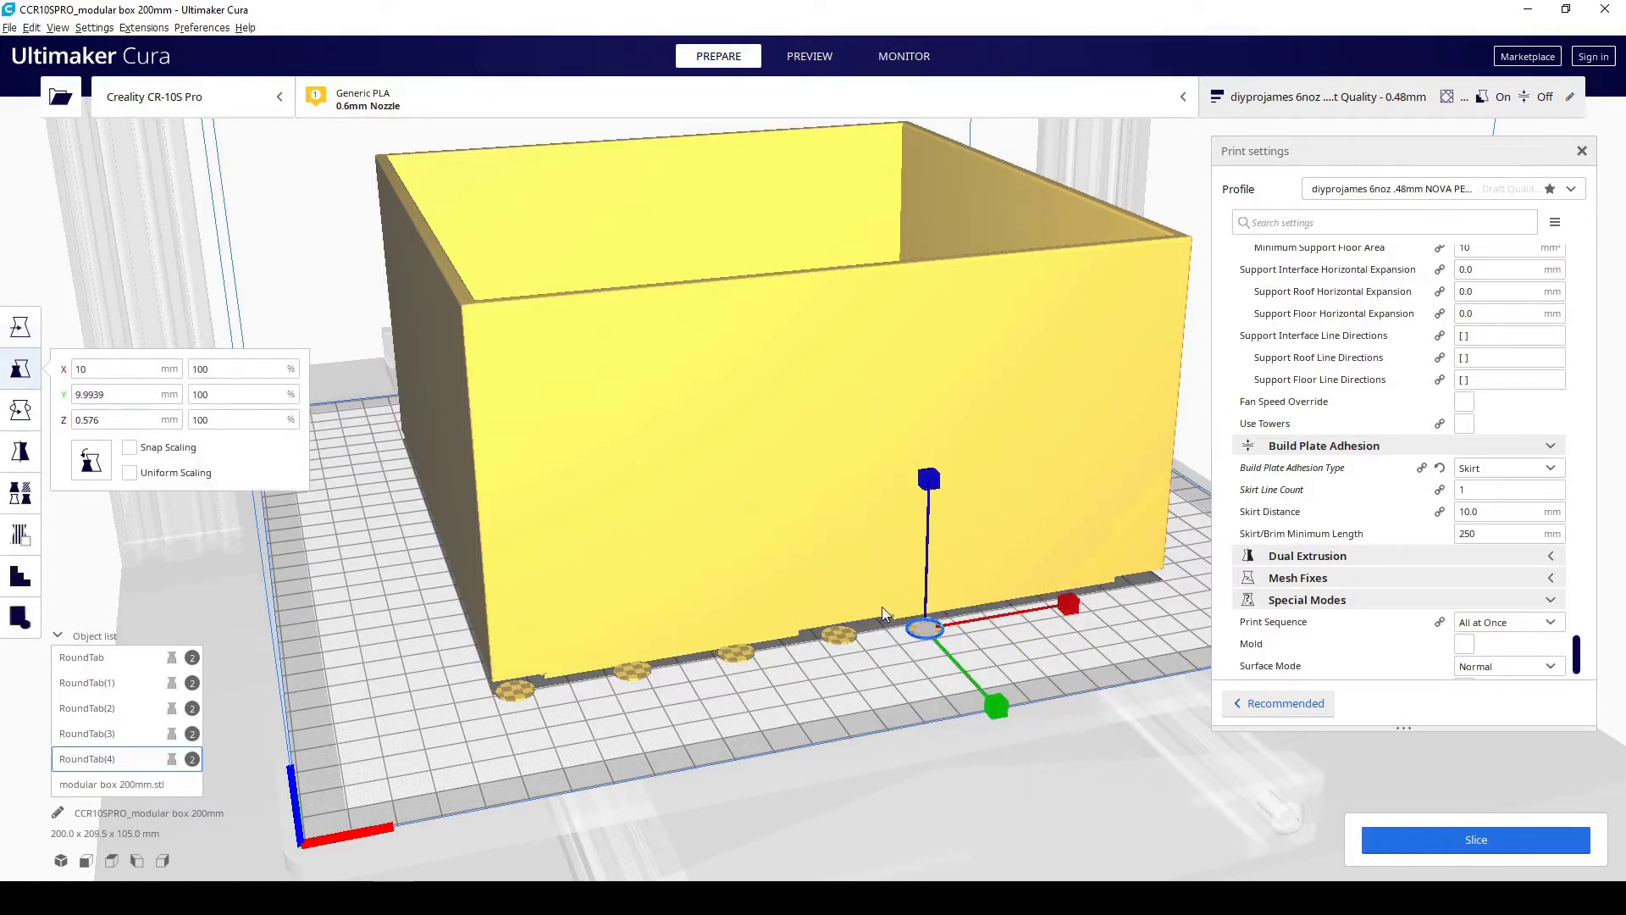
drag(1070, 609, 1042, 788)
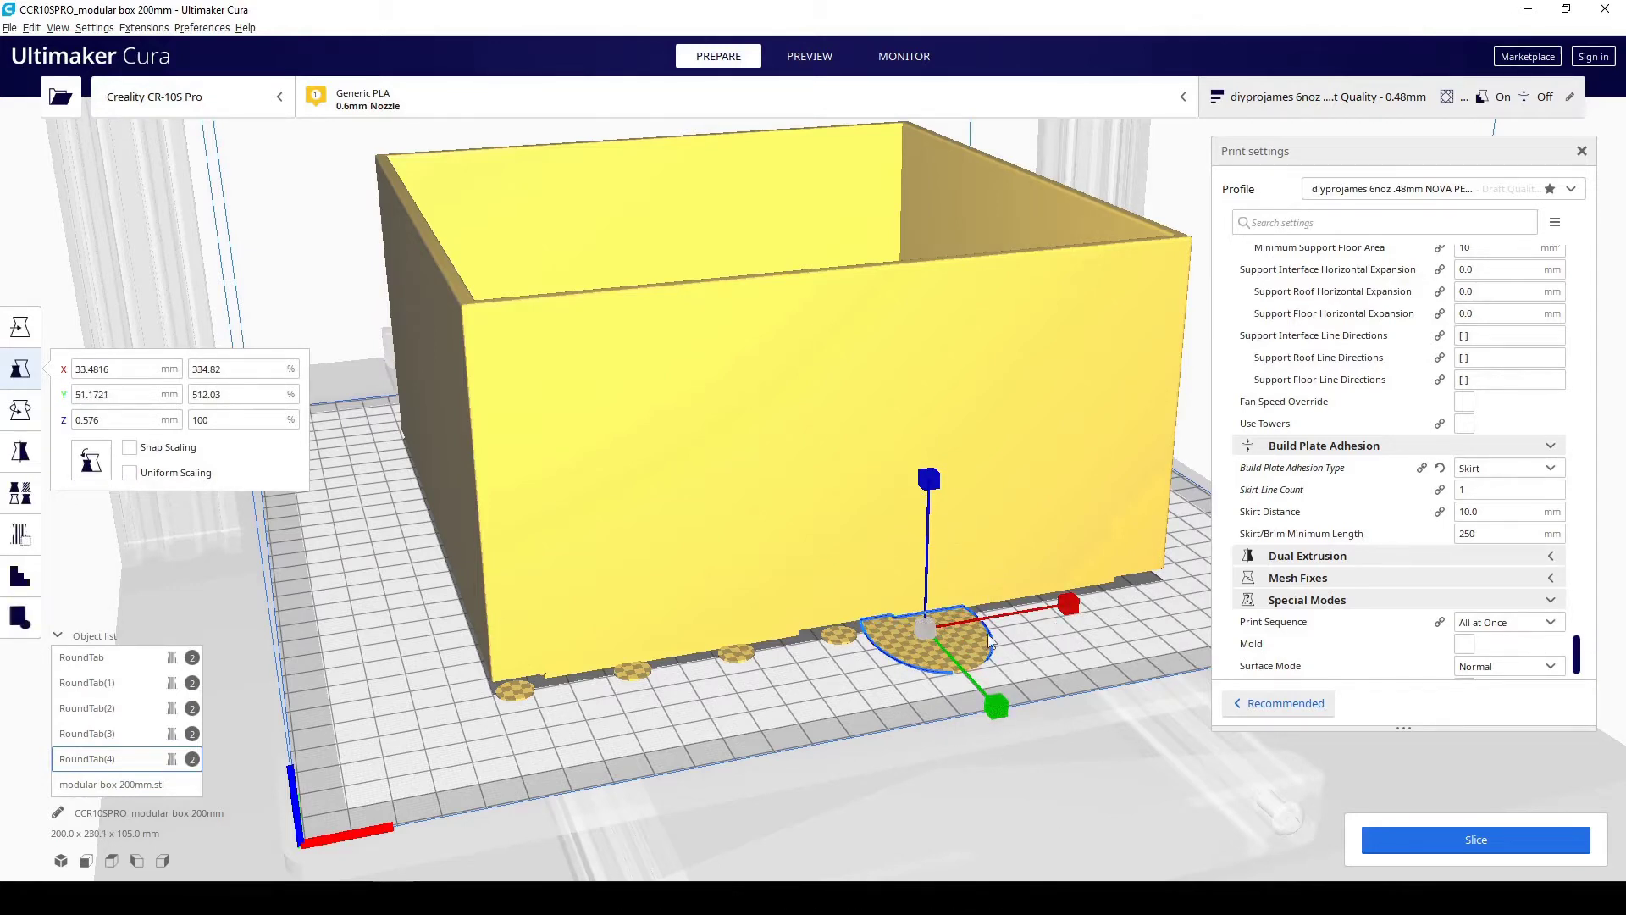
middle_drag(987, 634, 959, 590)
drag(921, 441, 907, 342)
middle_drag(906, 342, 867, 513)
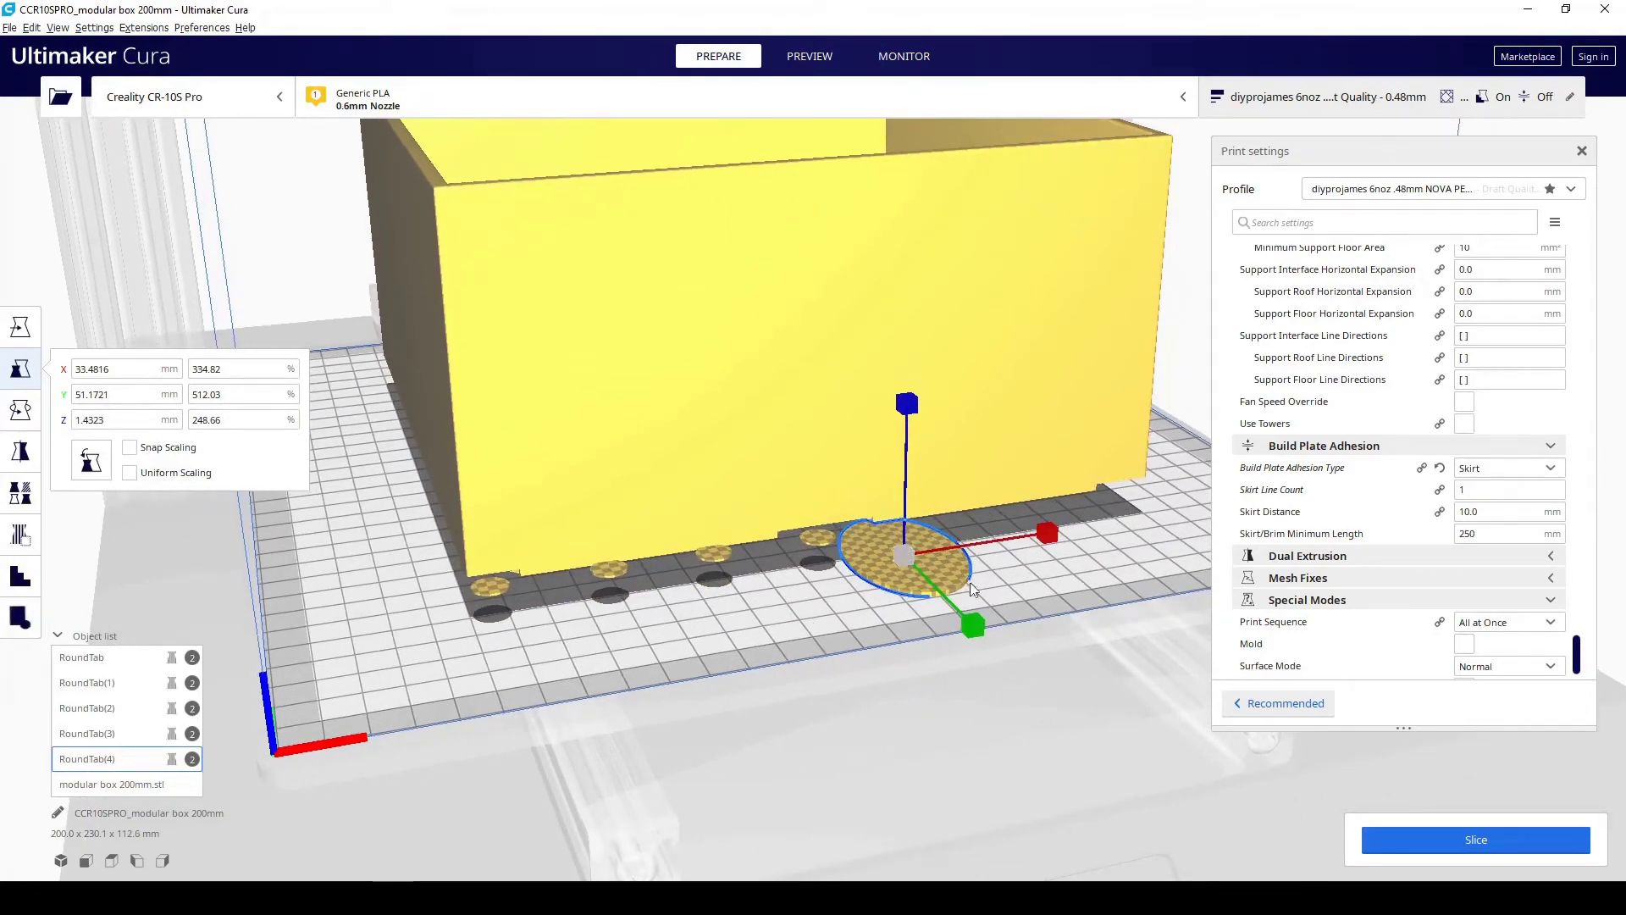
key(ctrl+z)
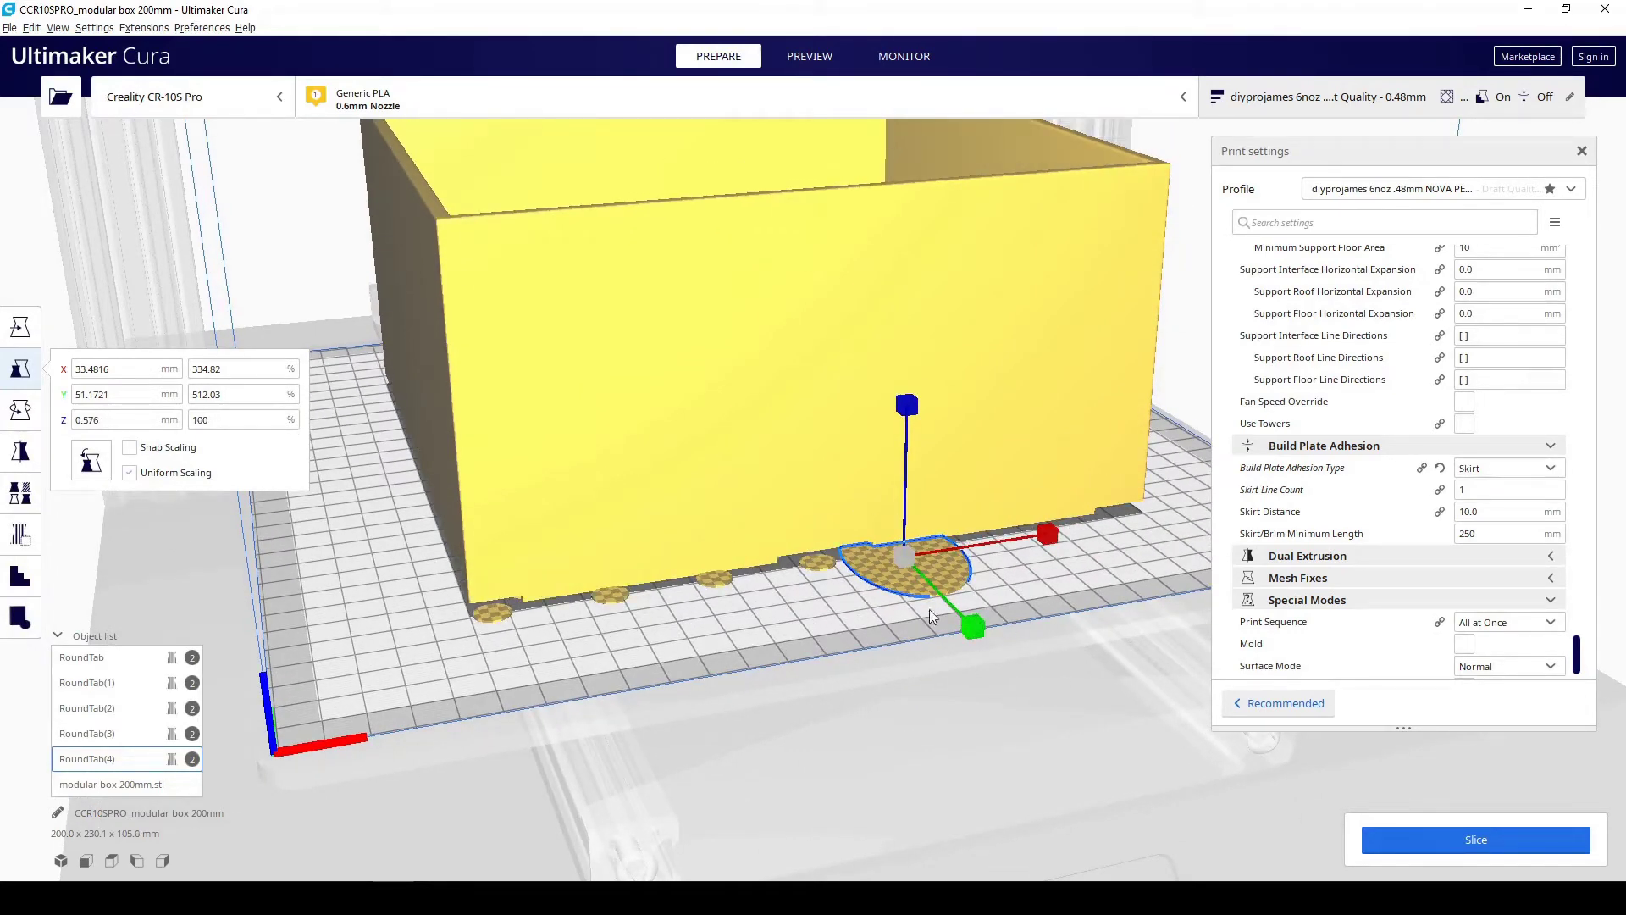
key(ctrl+z)
key(ctrl+z)
- Delete all five round tabs from the box's front edge
click(903, 563)
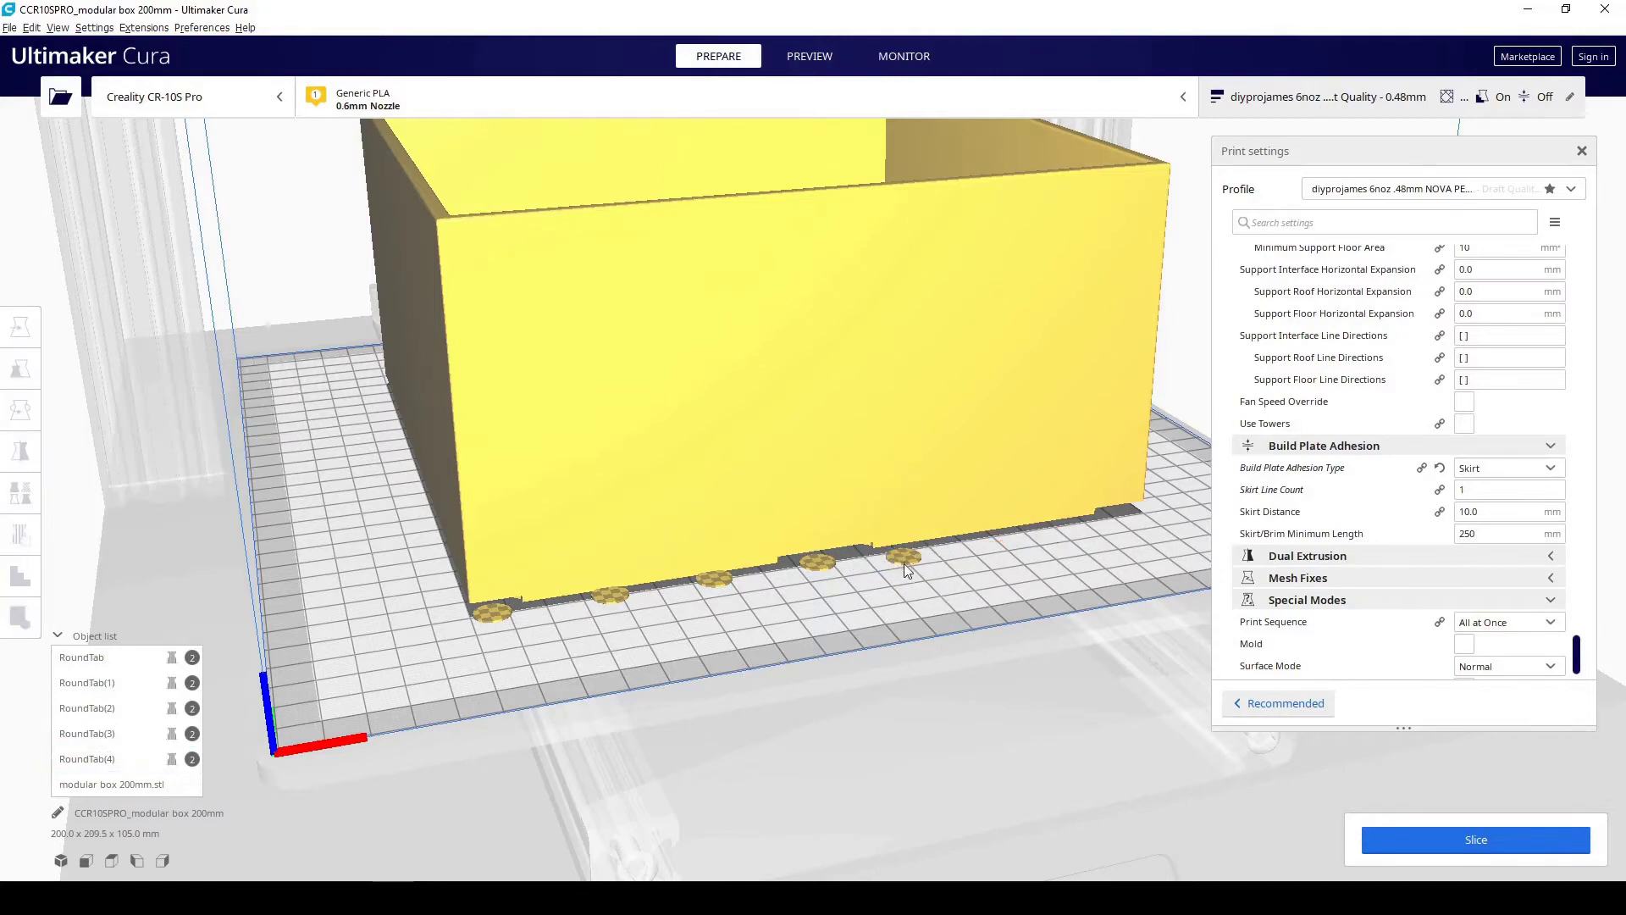
click(908, 552)
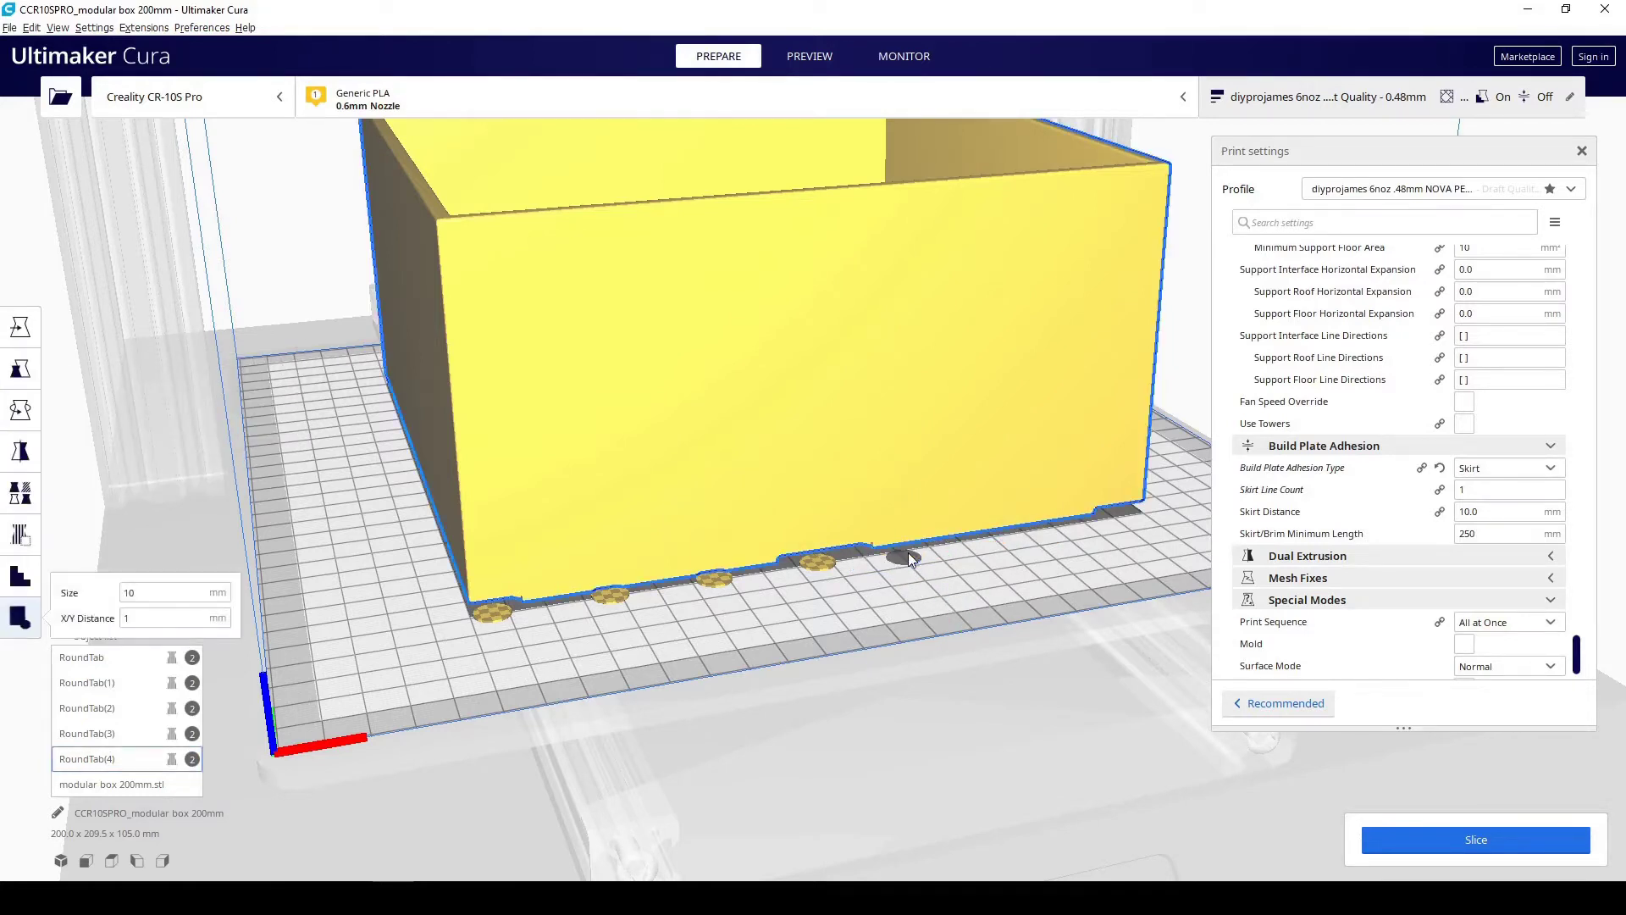
click(904, 555)
click(822, 559)
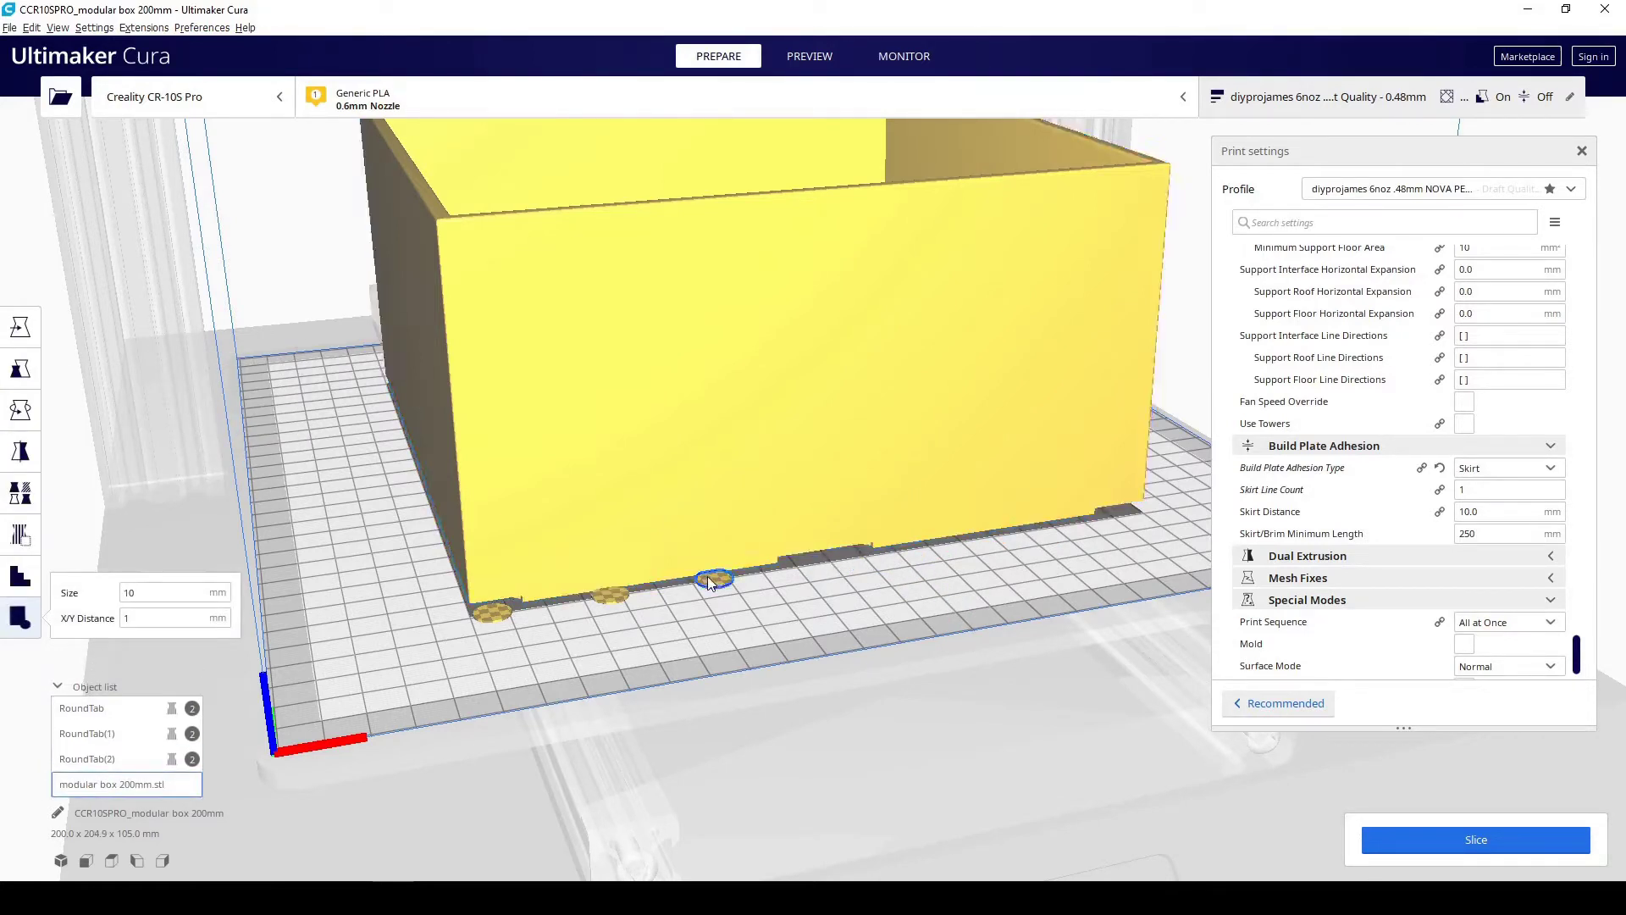
click(712, 578)
click(613, 593)
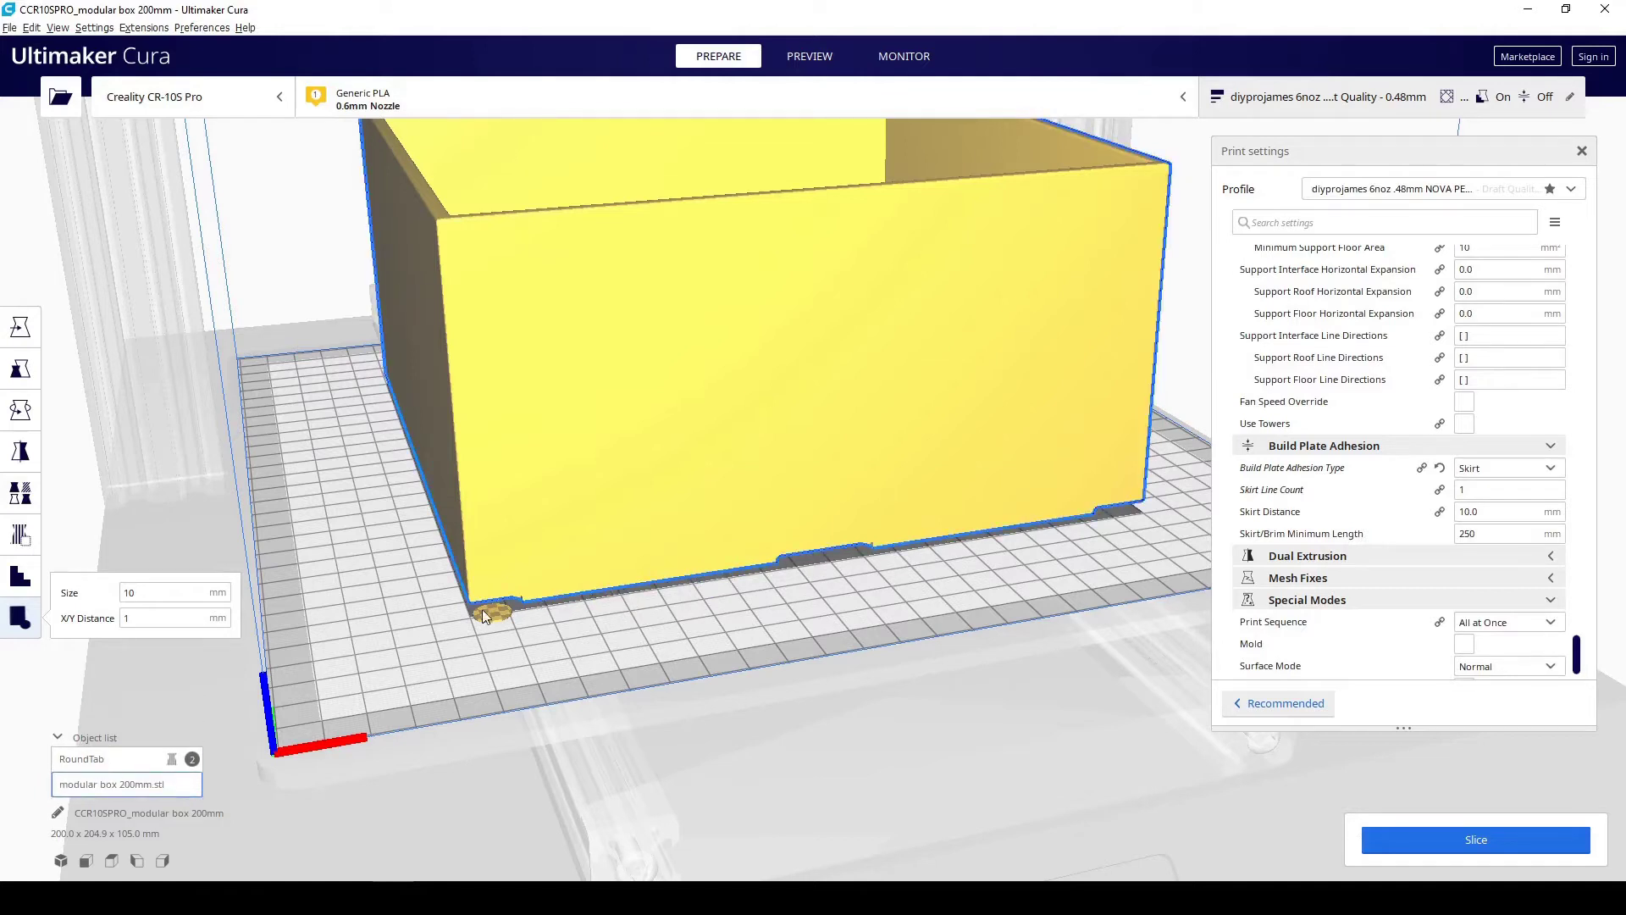
click(484, 608)
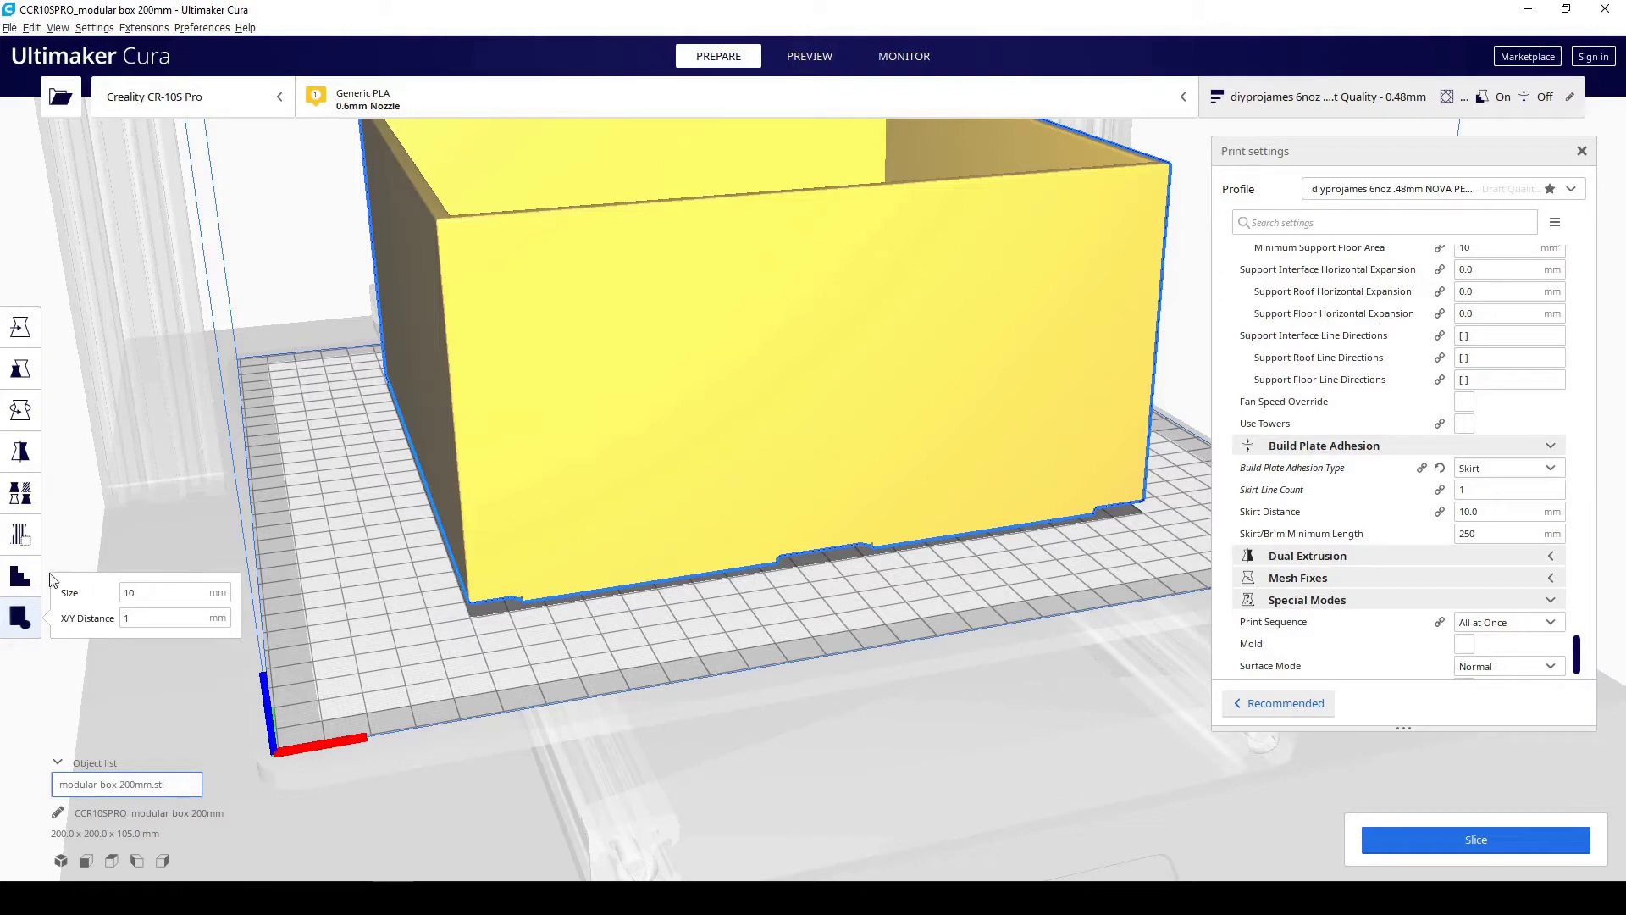
- Deselect and reselect the box, then select the tab Size value for replacement
click(75, 688)
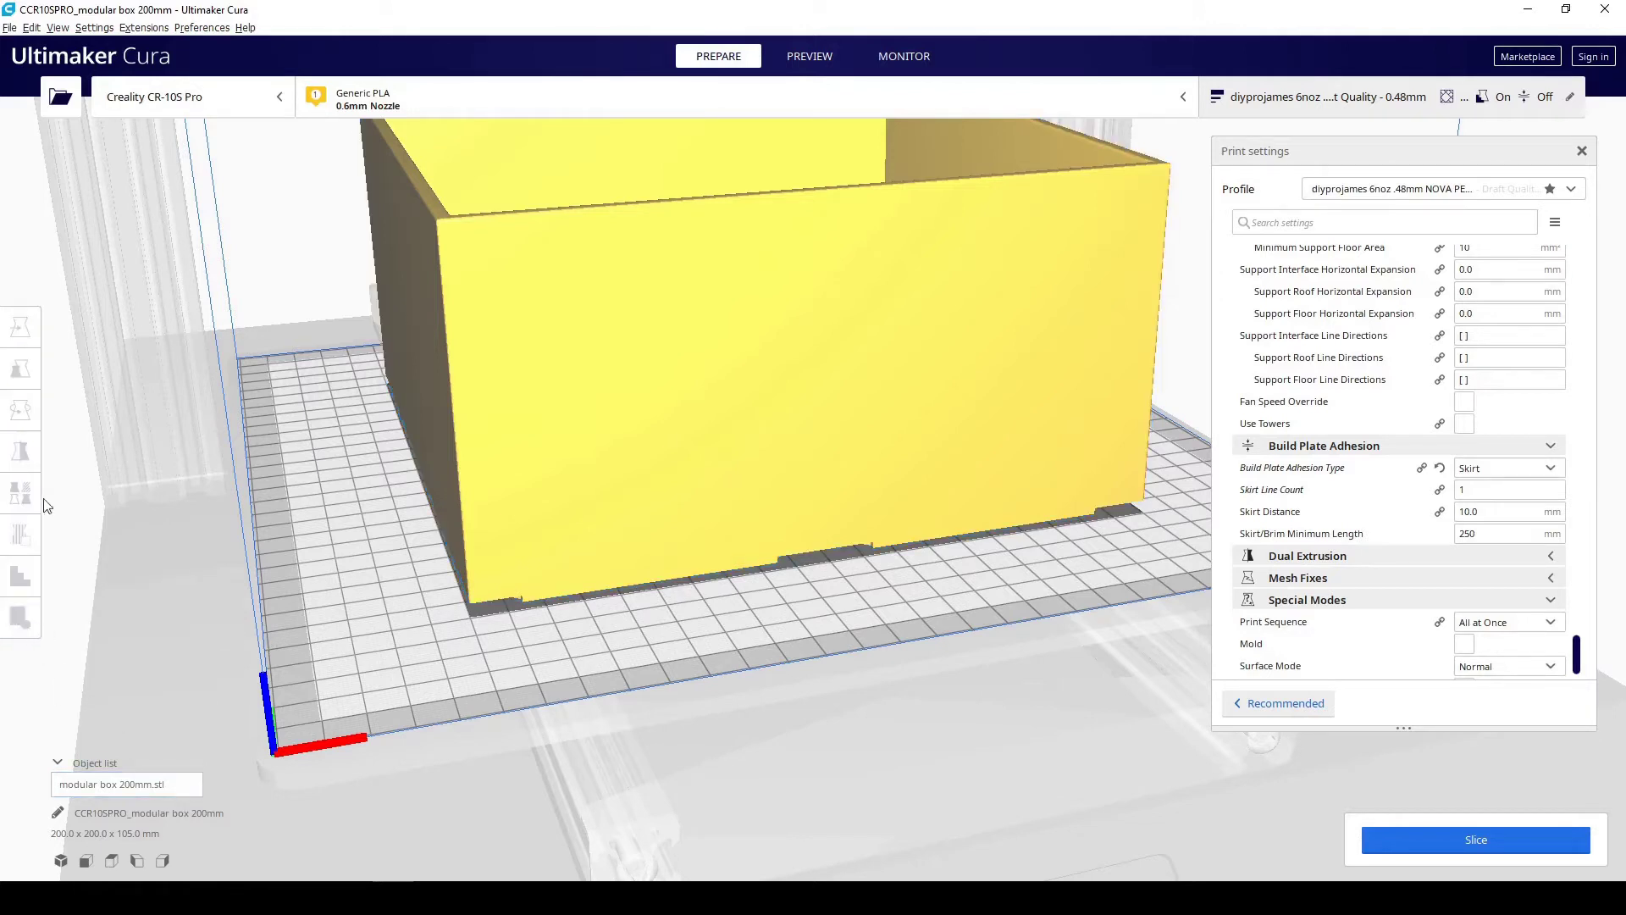
click(557, 410)
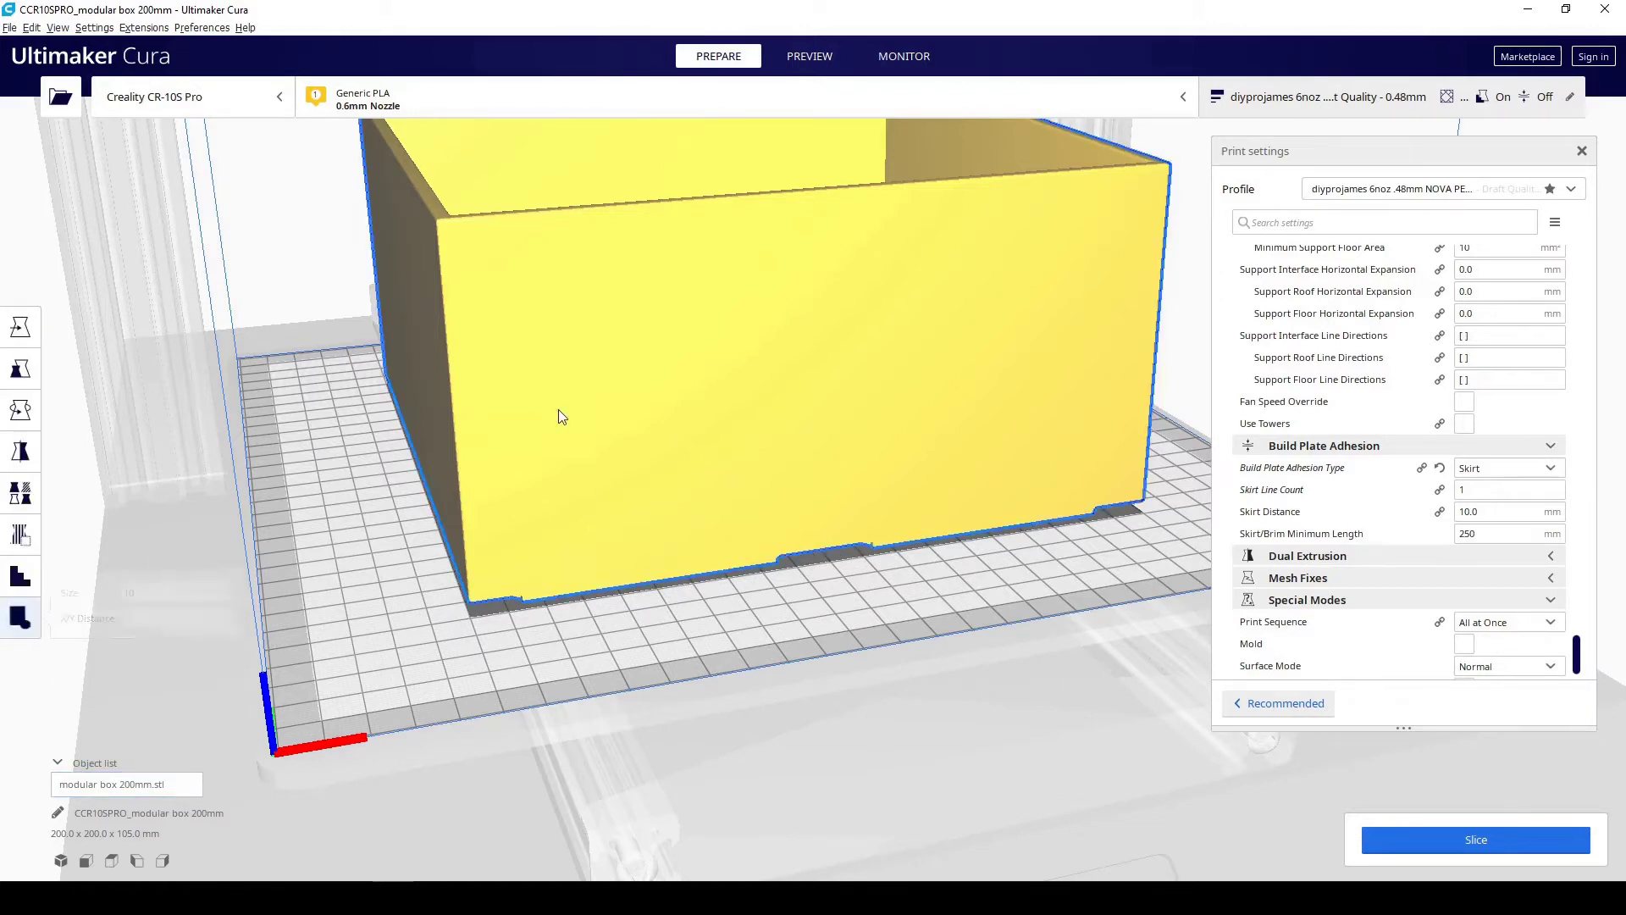
double_click(174, 596)
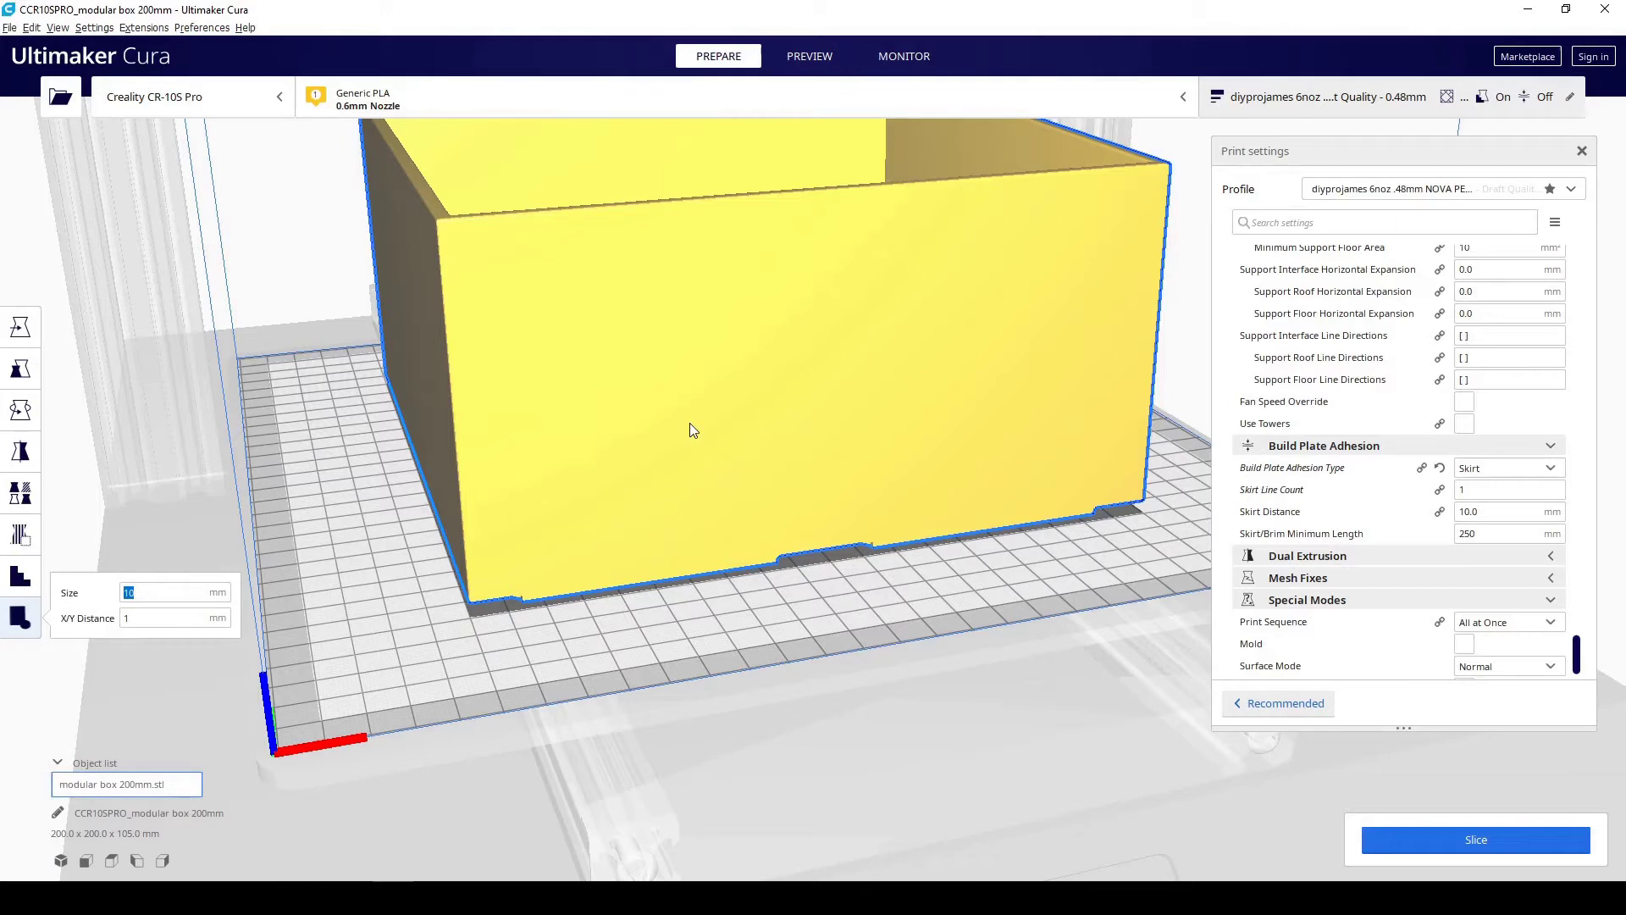
- Try a 5 mm tab at the front-left corner, then raise Size to 50 mm and remove the small tab
text(5)
click(473, 602)
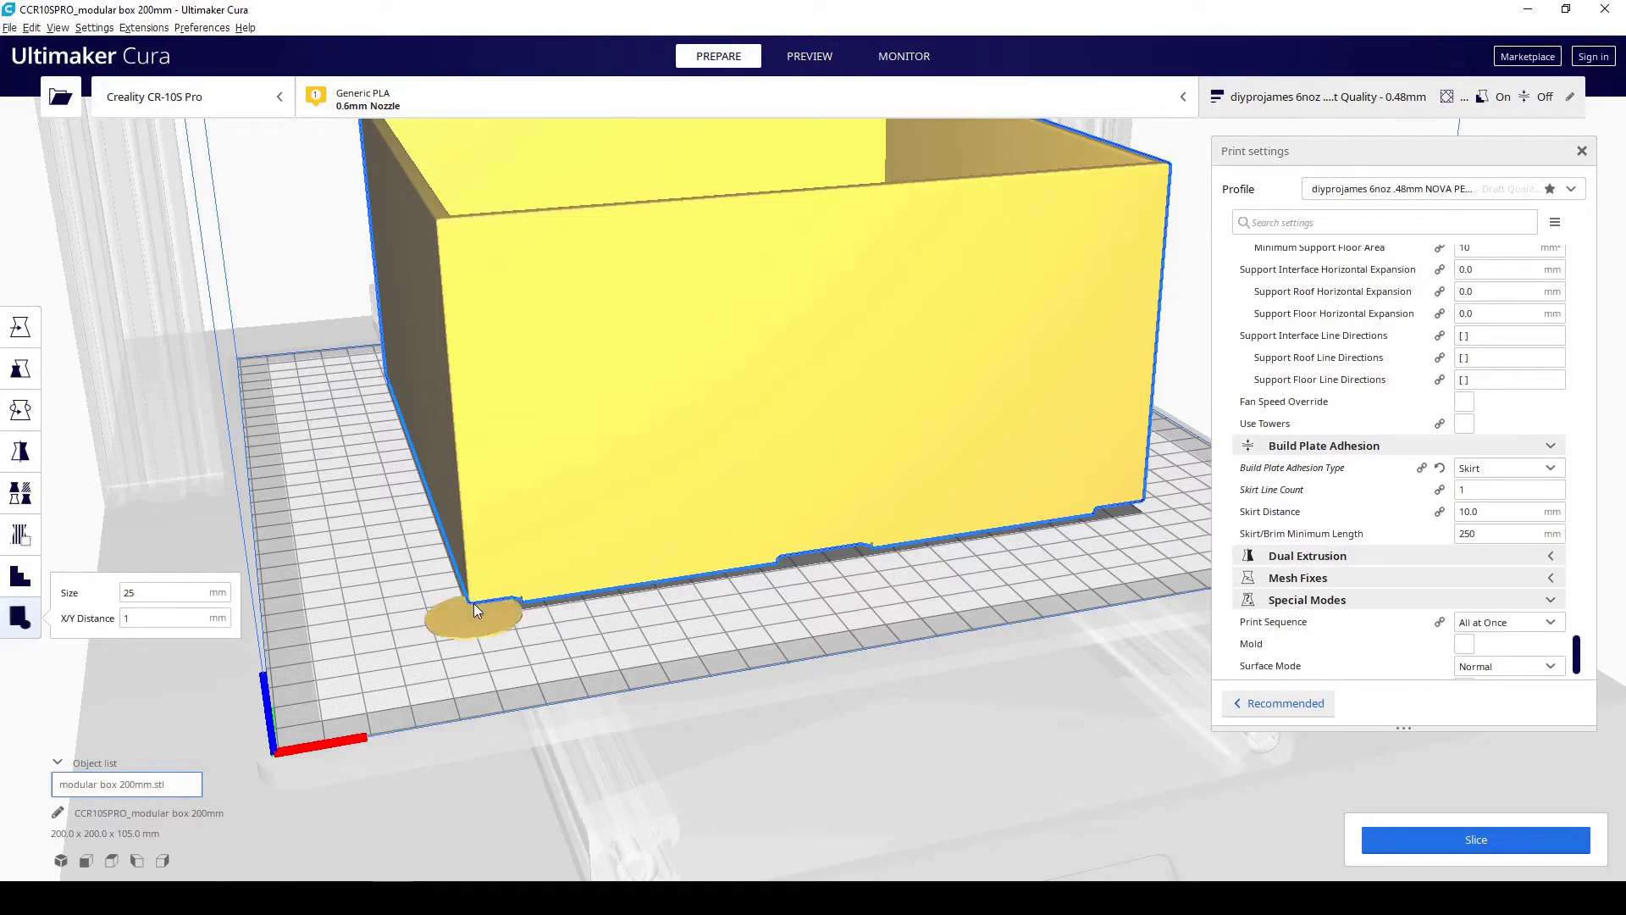
double_click(128, 592)
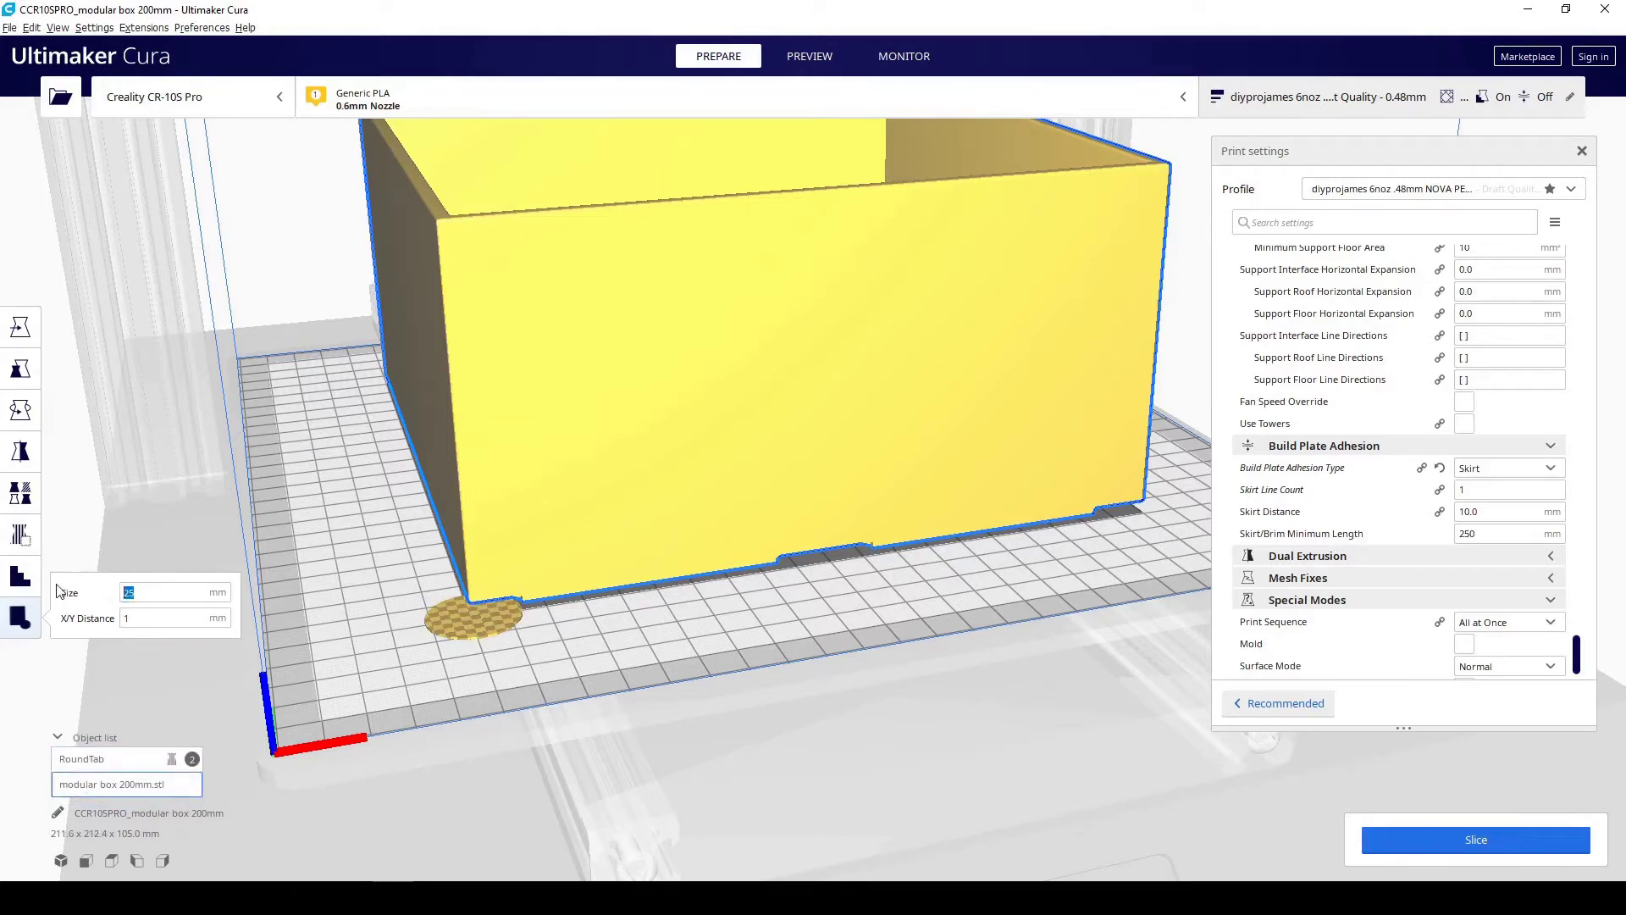
text(50)
click(486, 623)
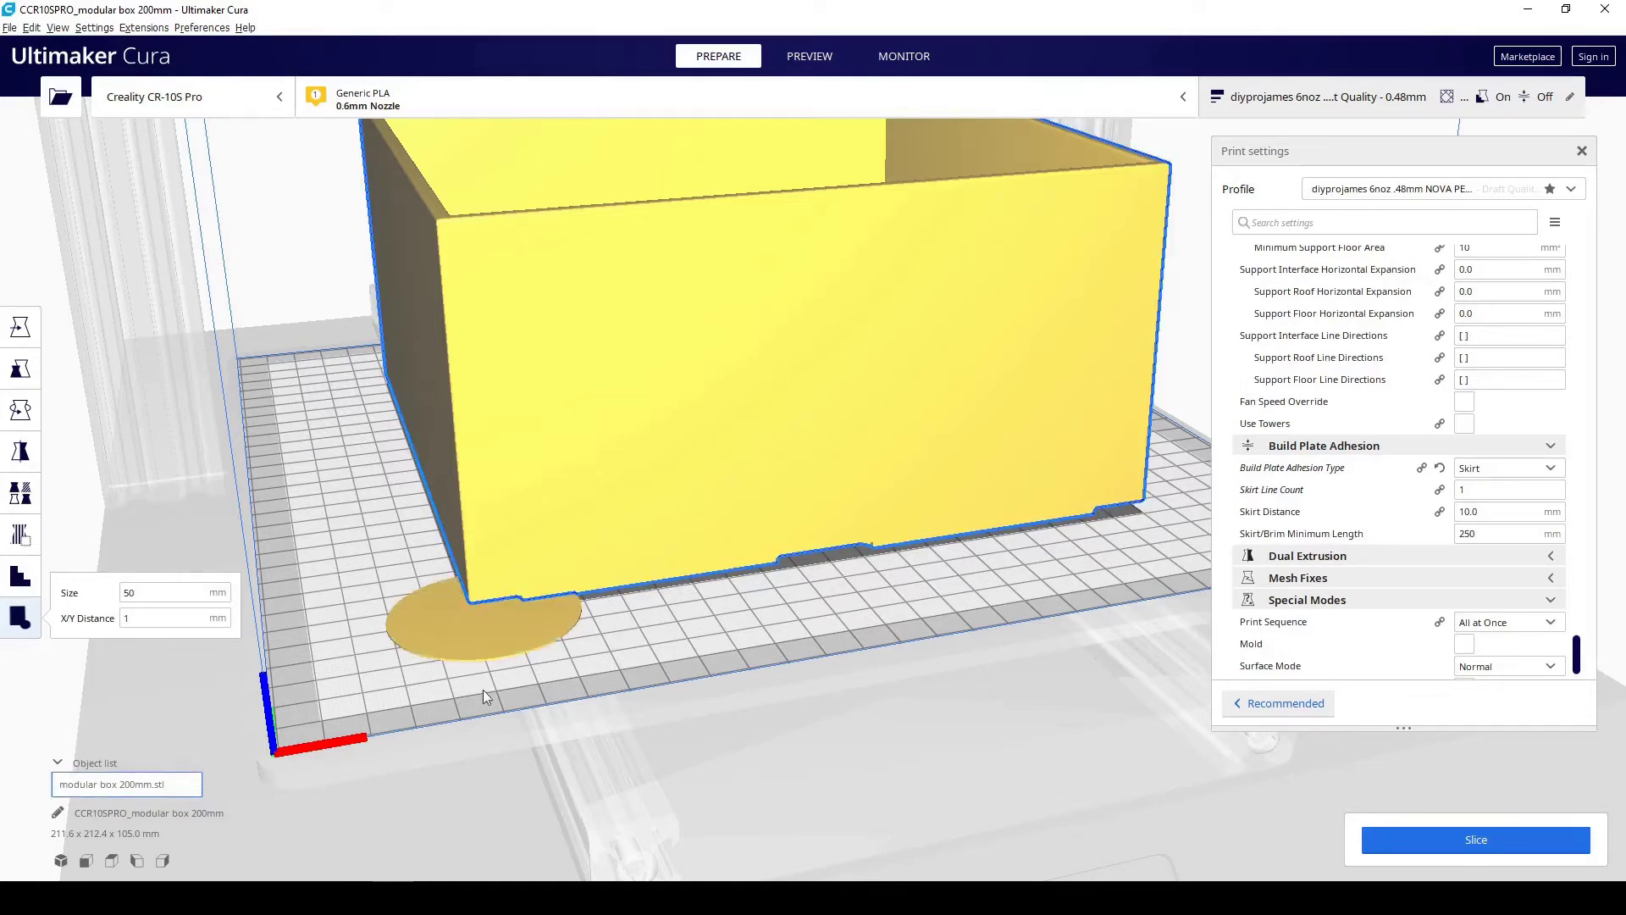
scroll(506, 742, up, 3)
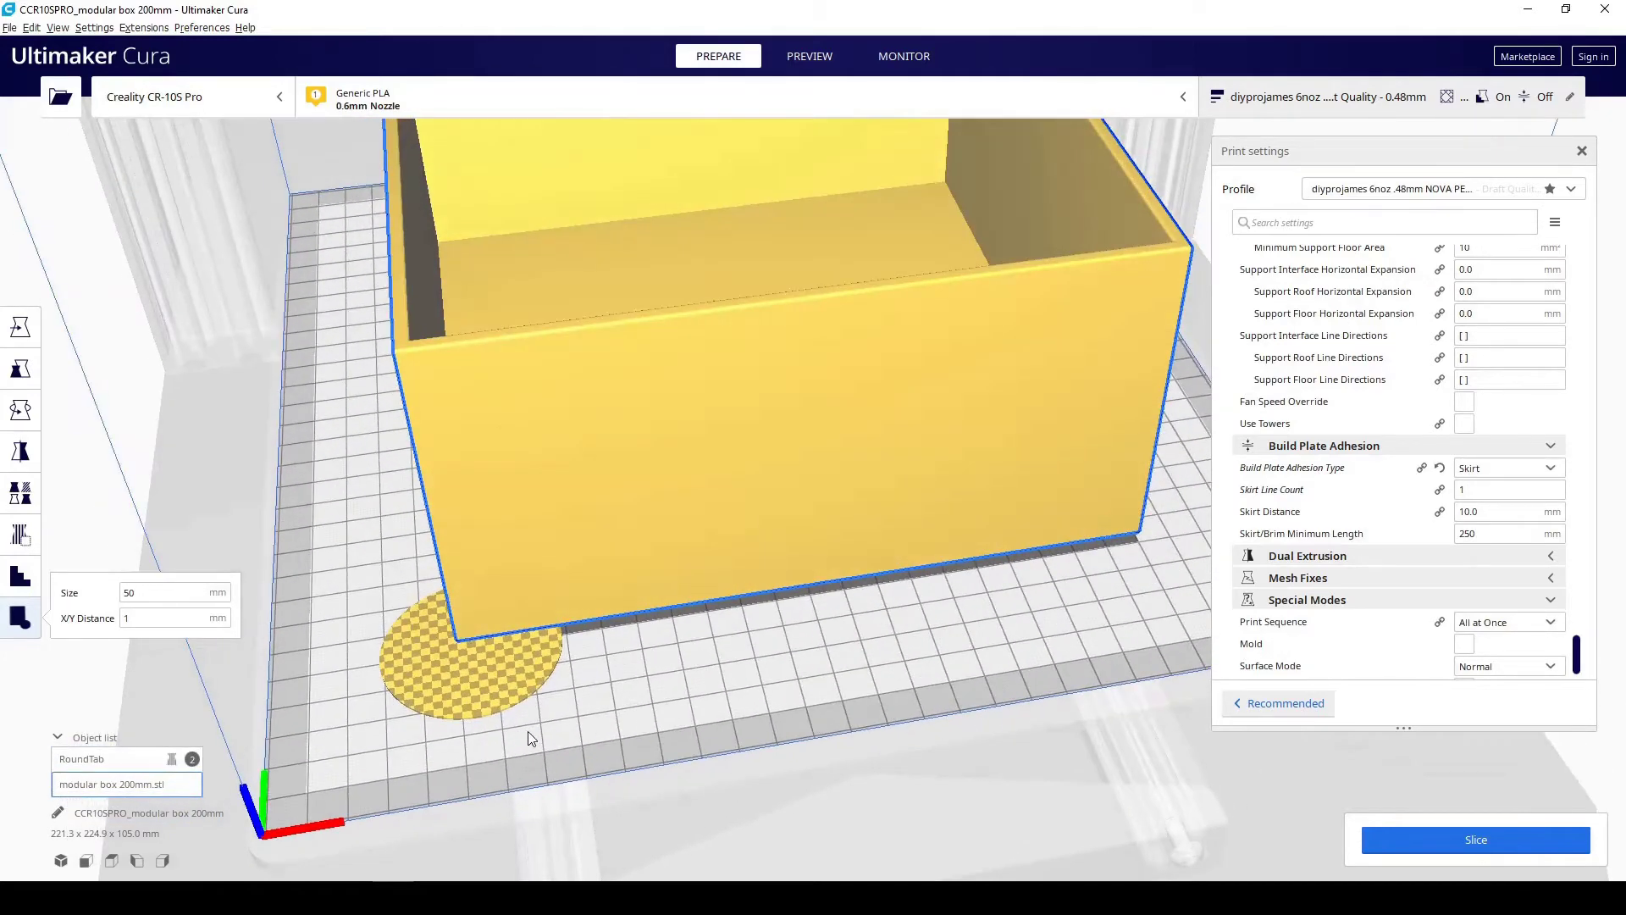
scroll(528, 737, down, 3)
- Add 50 mm round tabs under the remaining bottom corners, then select RoundTab(5) for moving
click(1060, 520)
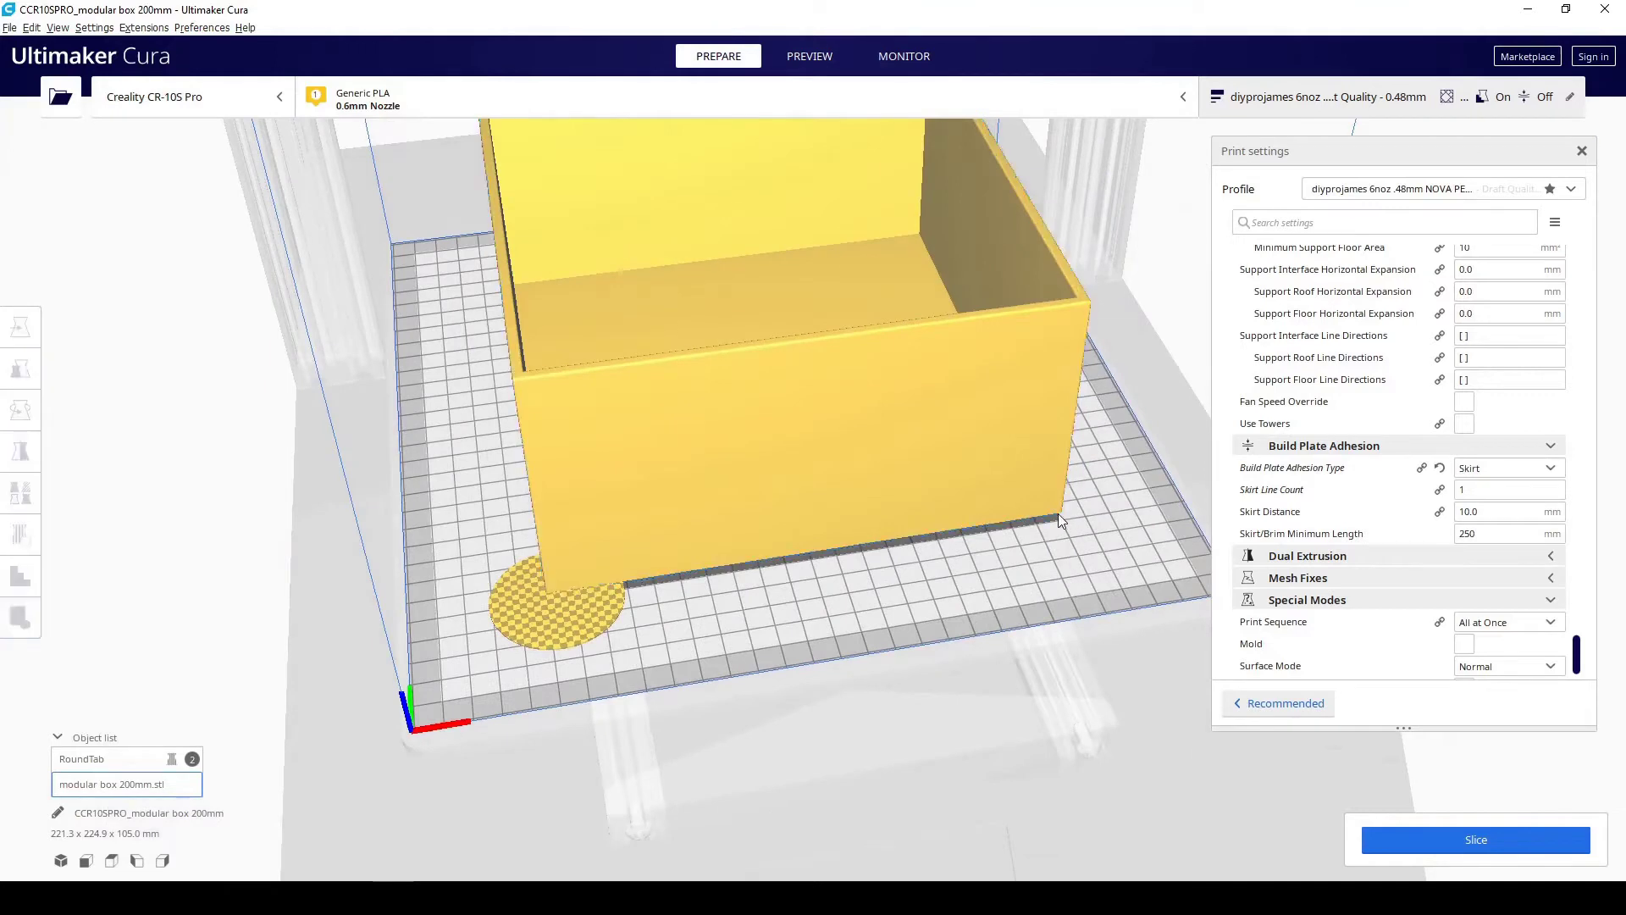
click(1059, 519)
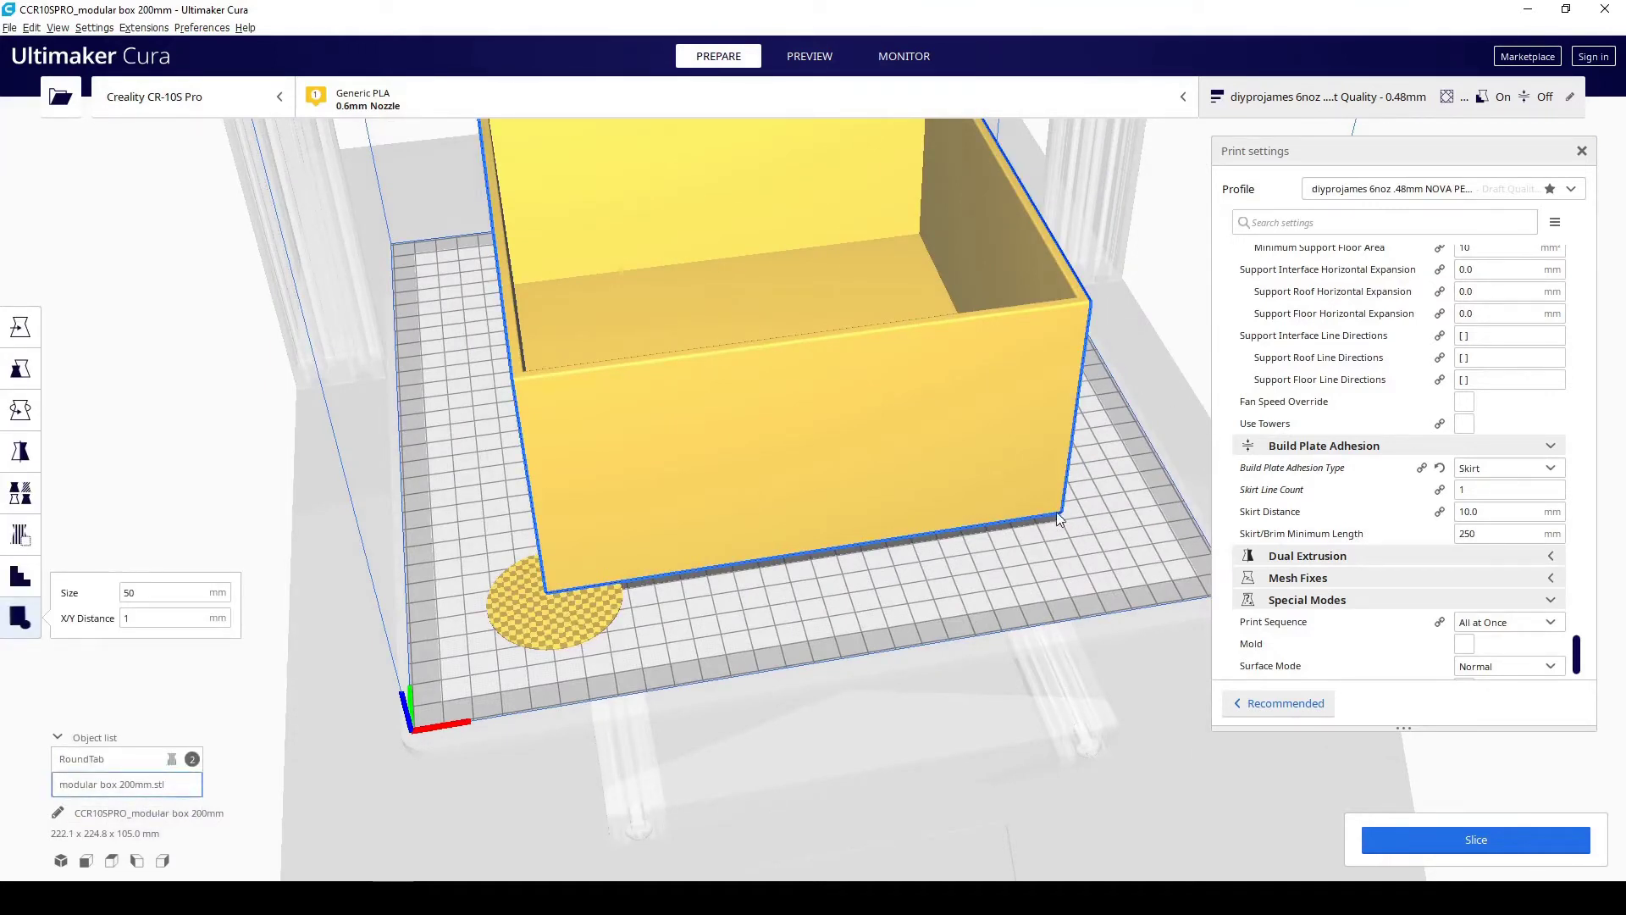
double_click(1058, 514)
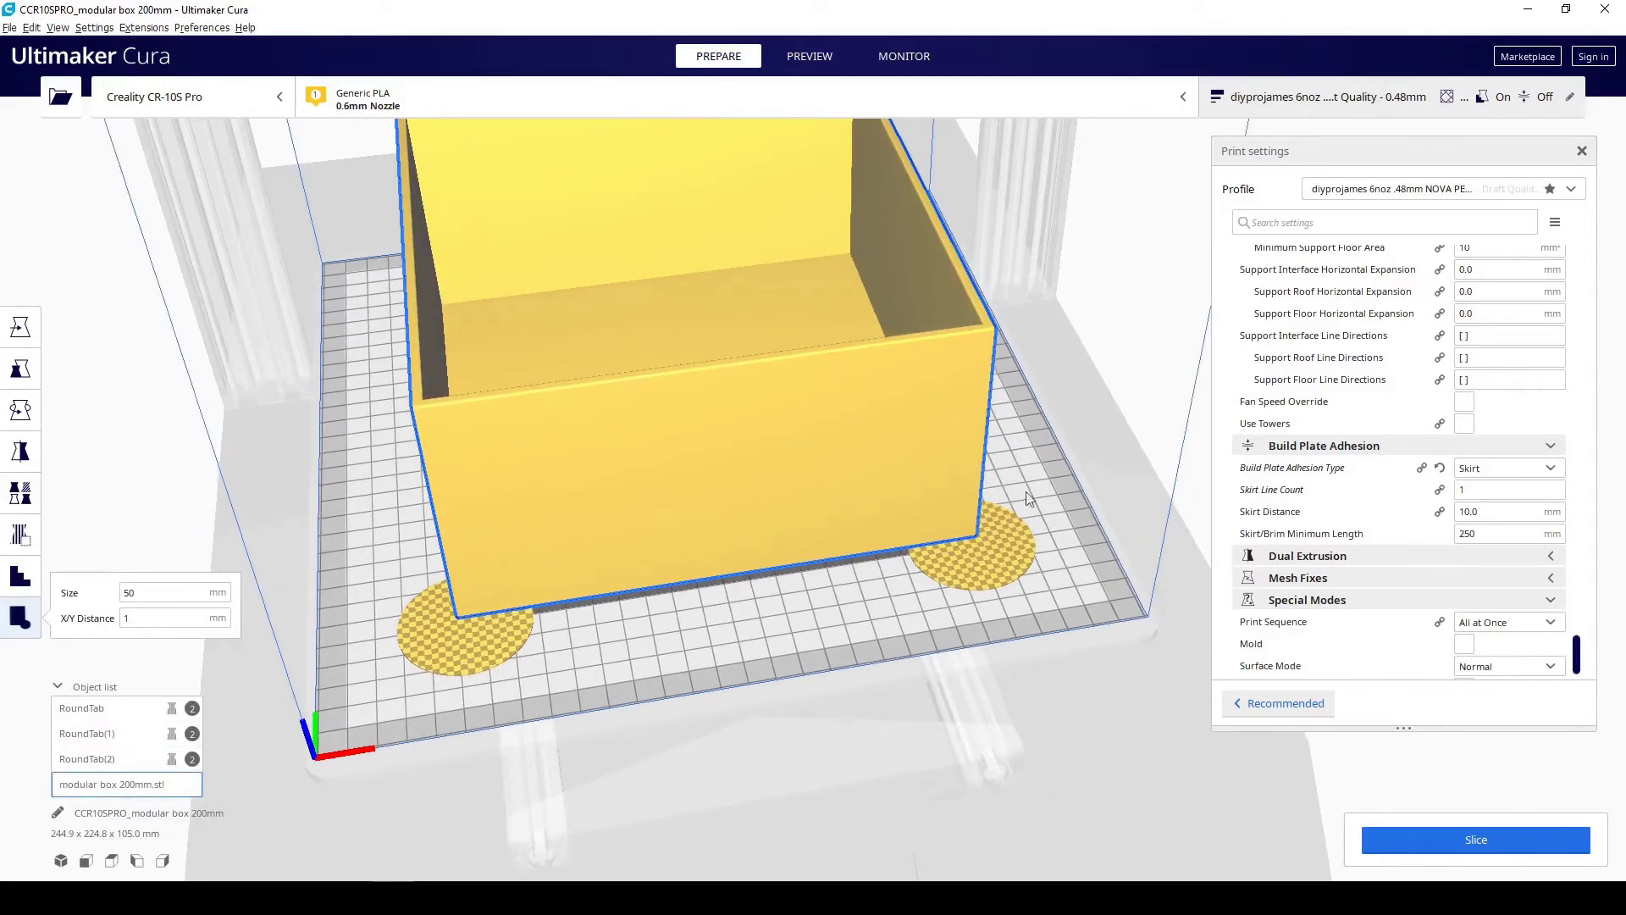
right_drag(957, 473, 576, 603)
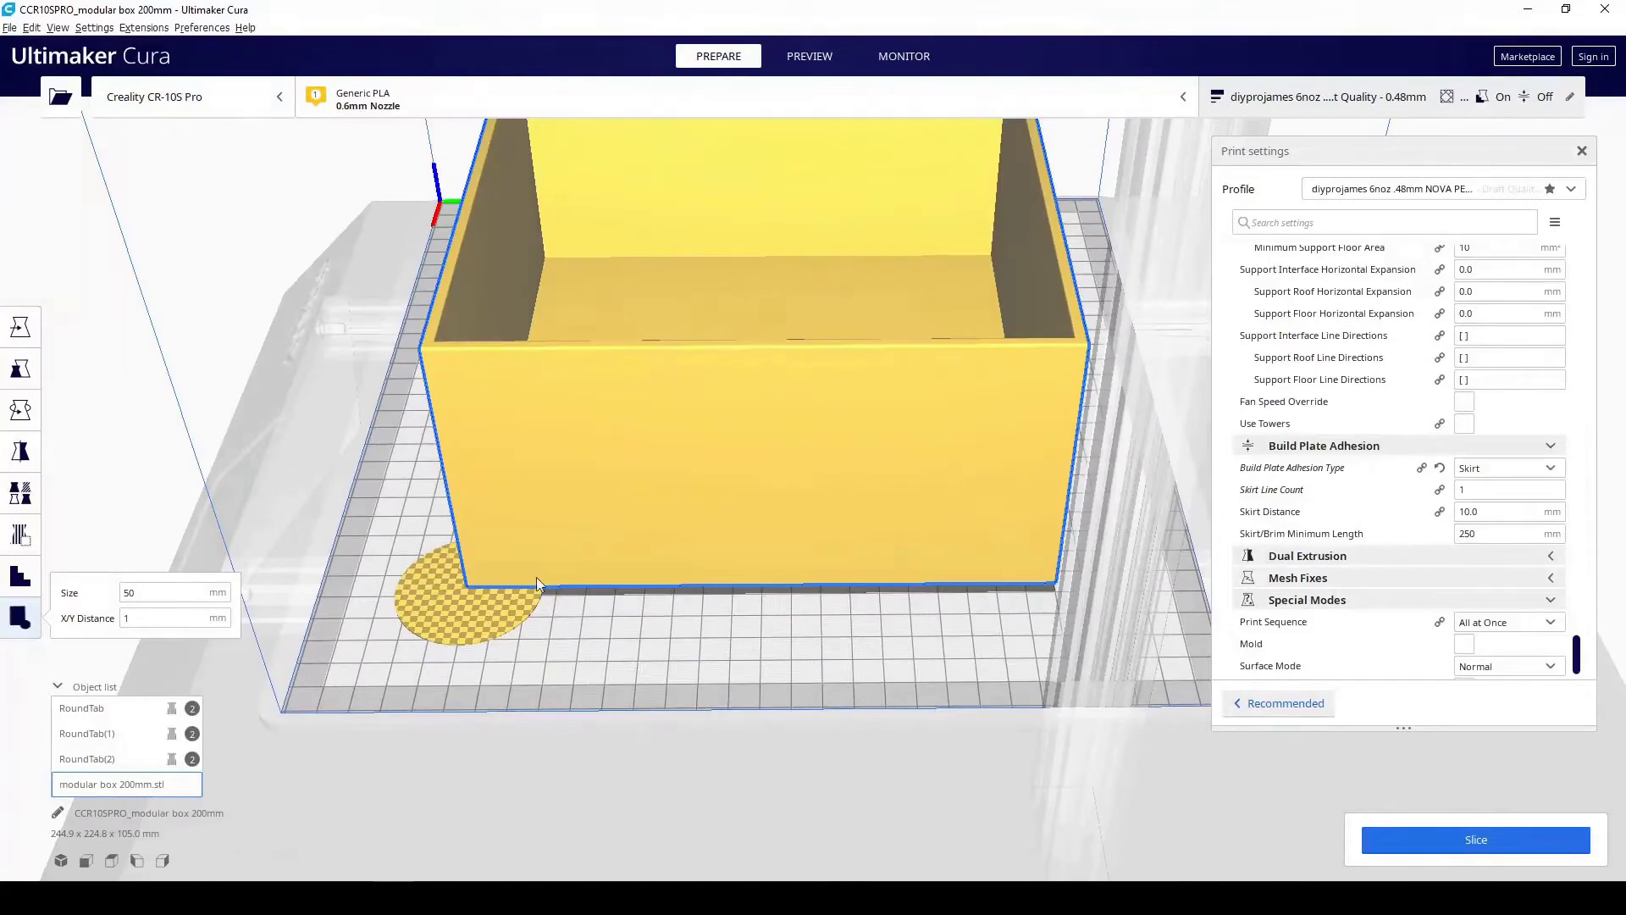
click(1053, 579)
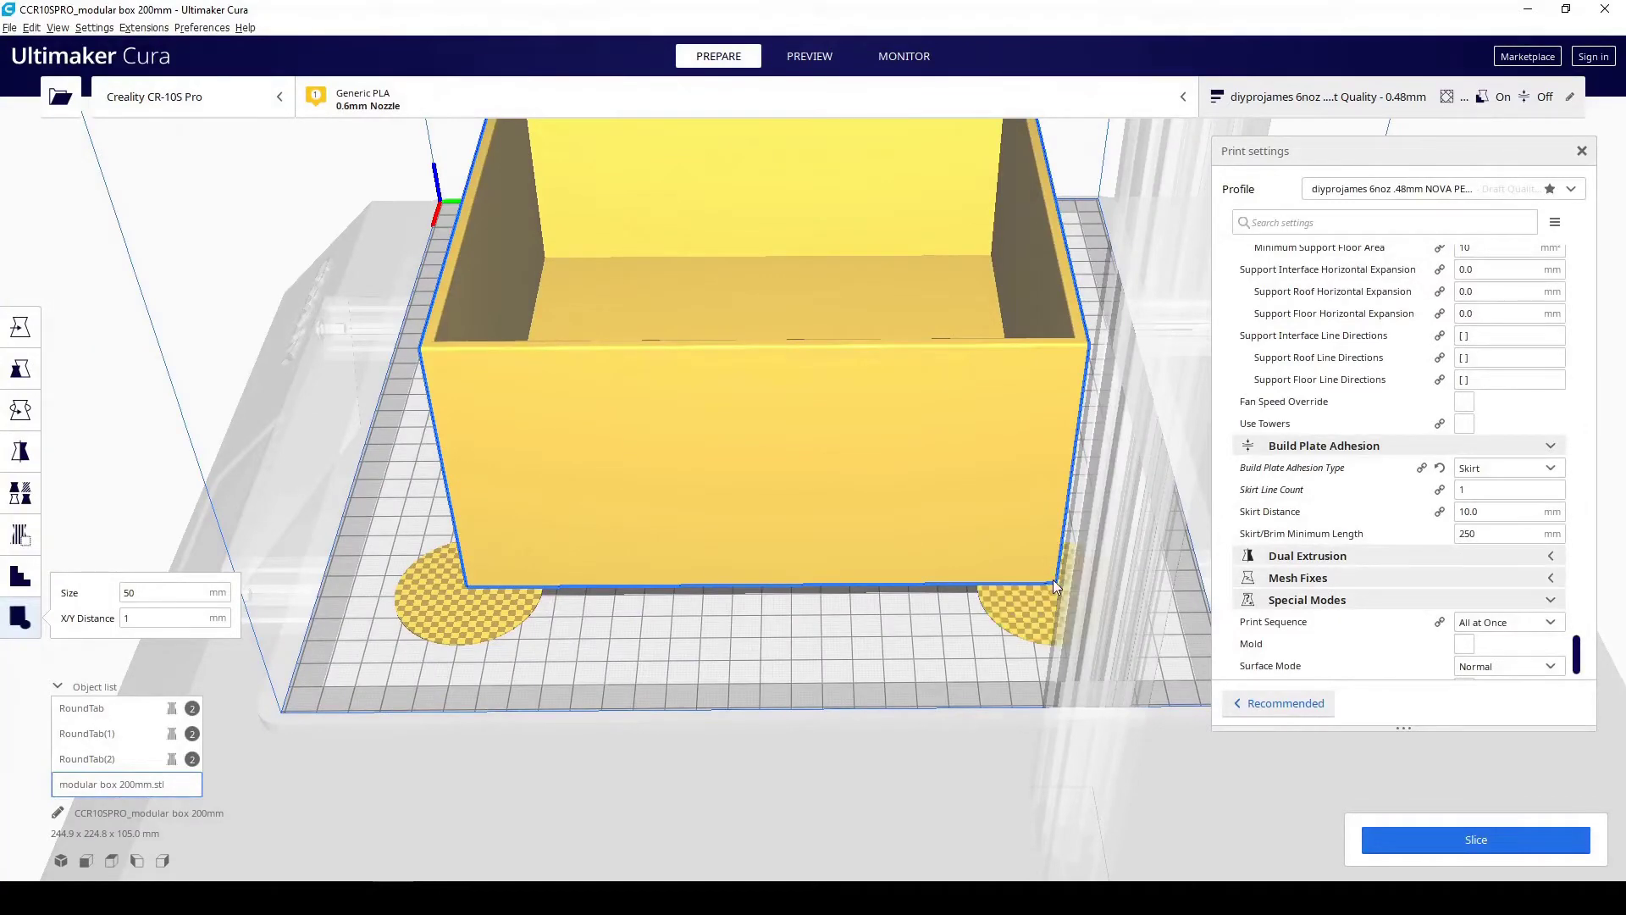
click(1053, 579)
right_drag(1081, 598, 1044, 555)
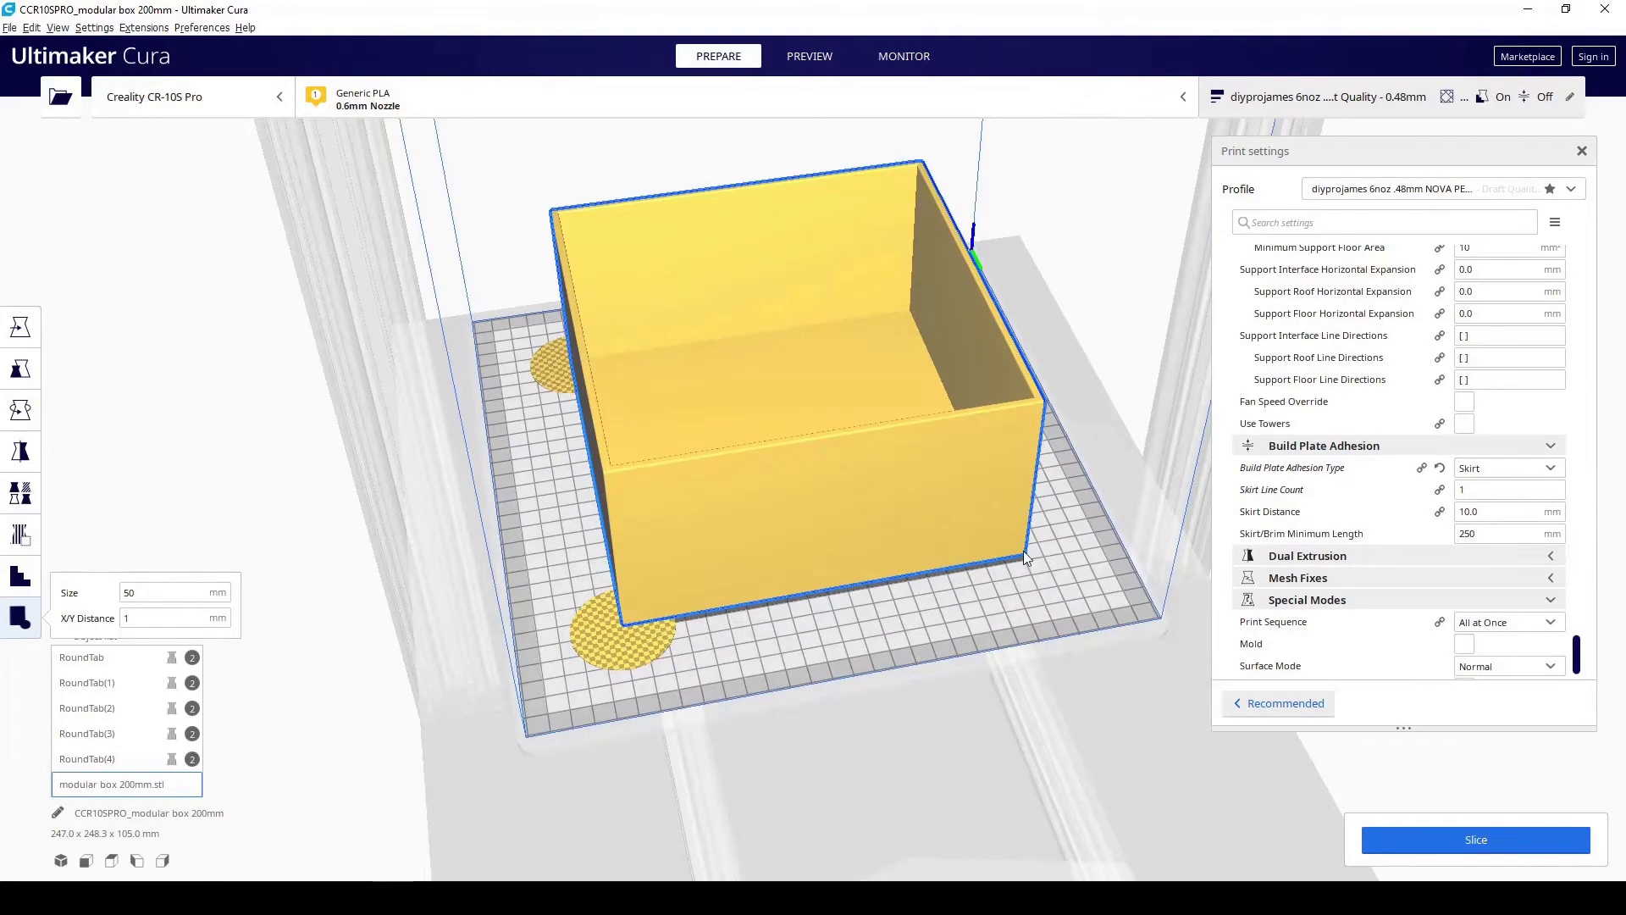
click(1024, 550)
right_drag(1074, 615, 745, 616)
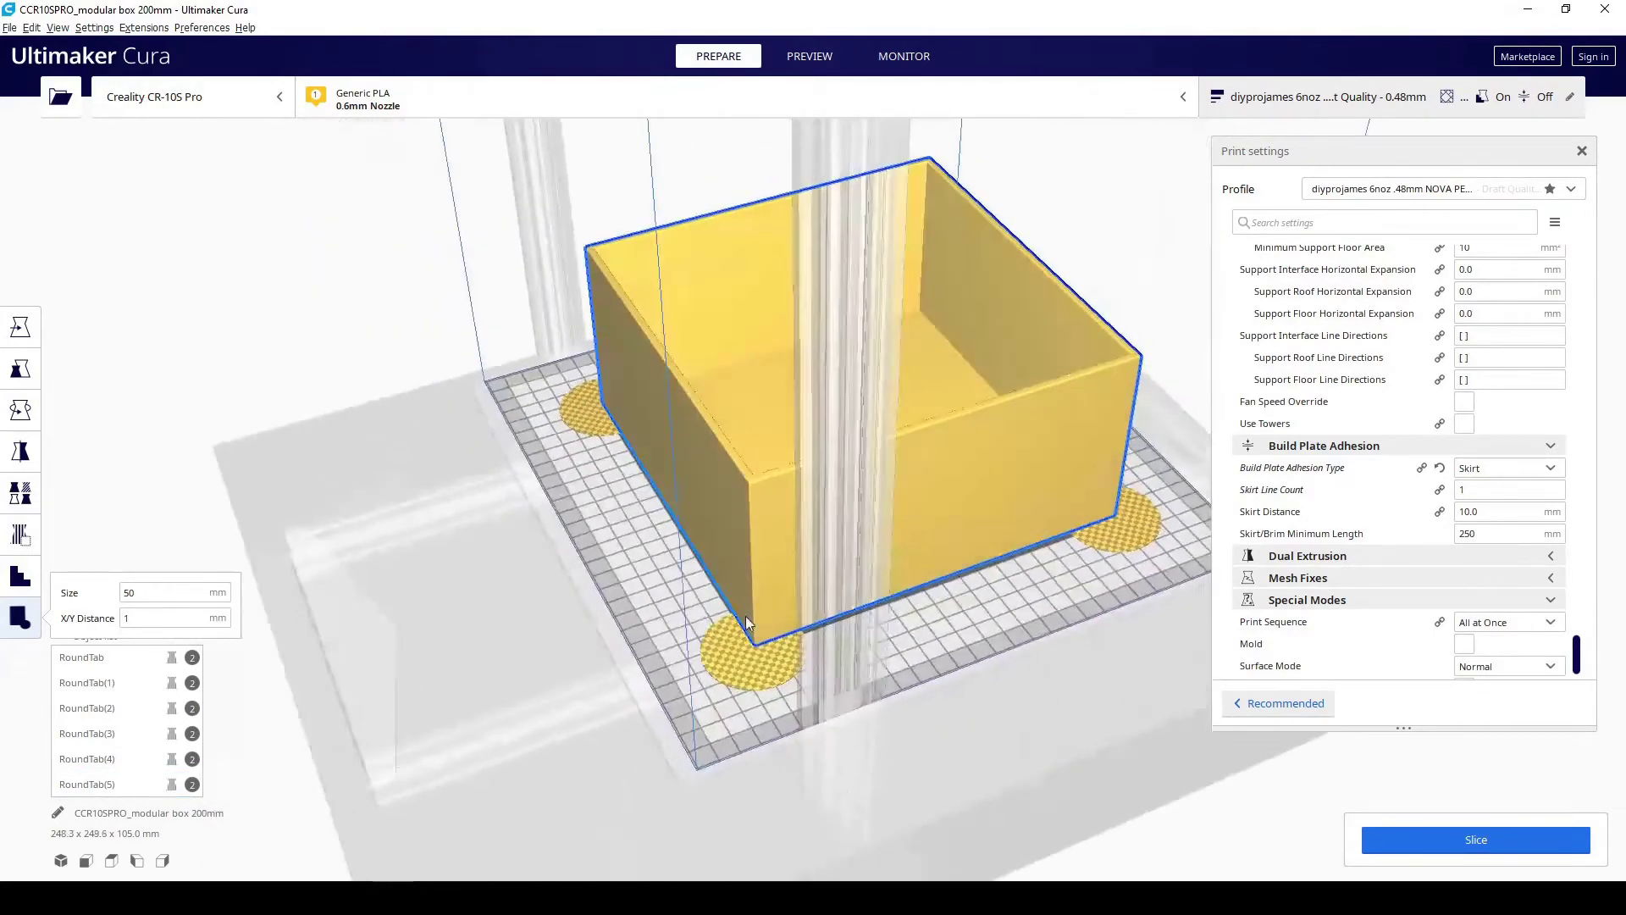
click(755, 660)
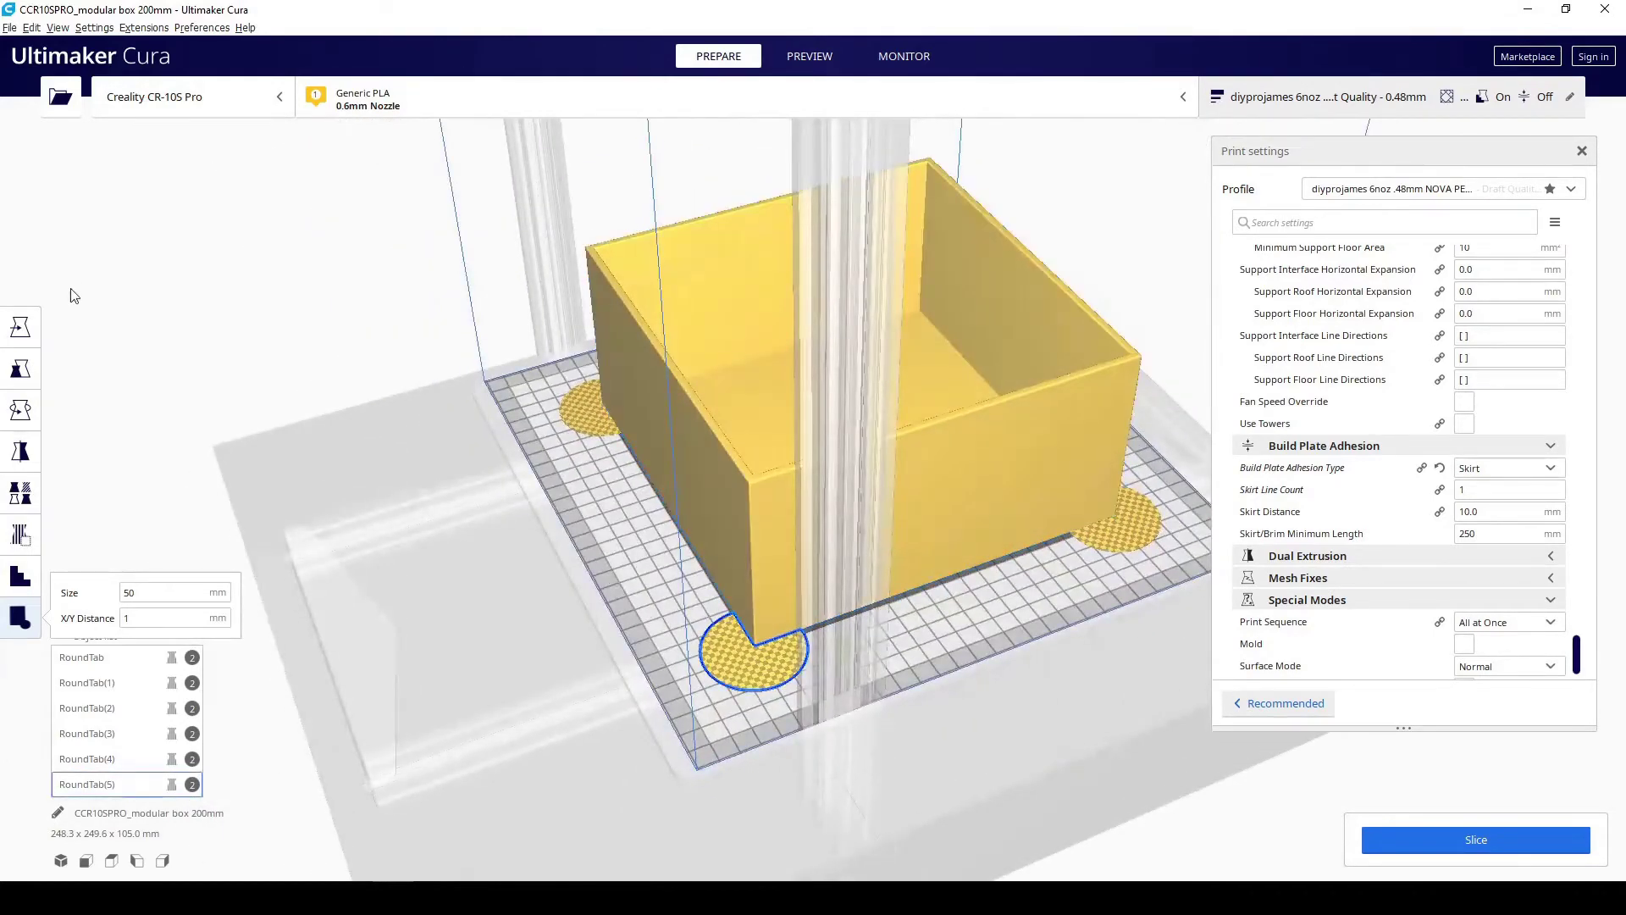
click(35, 341)
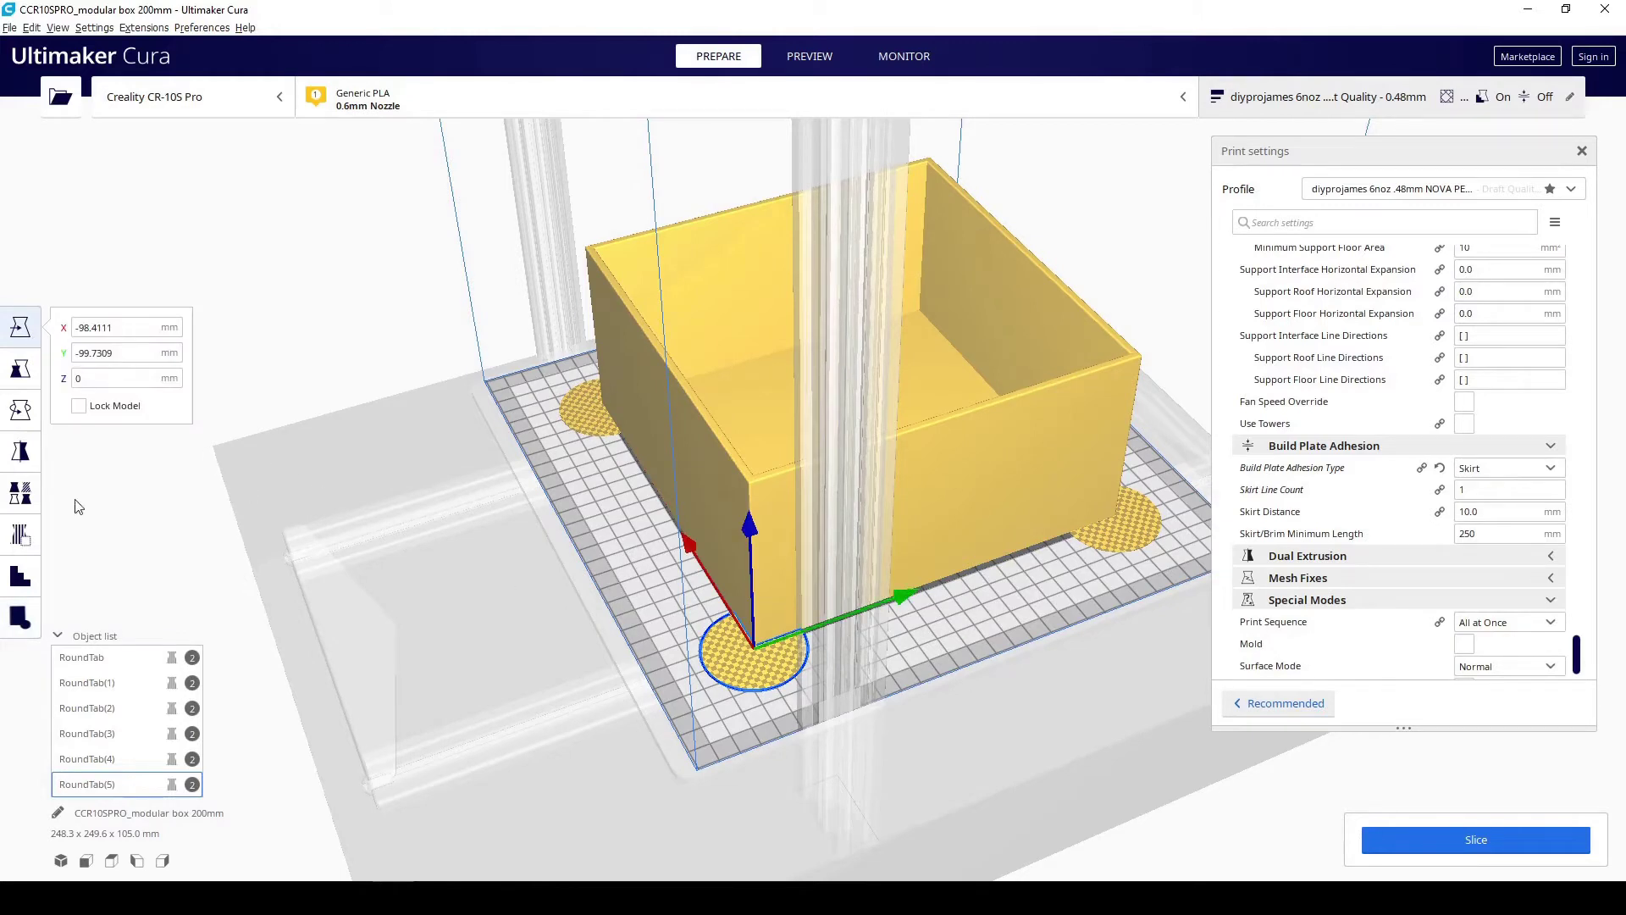
- Nudge RoundTab(5) slightly along Y with the Move tool
drag(905, 601, 912, 601)
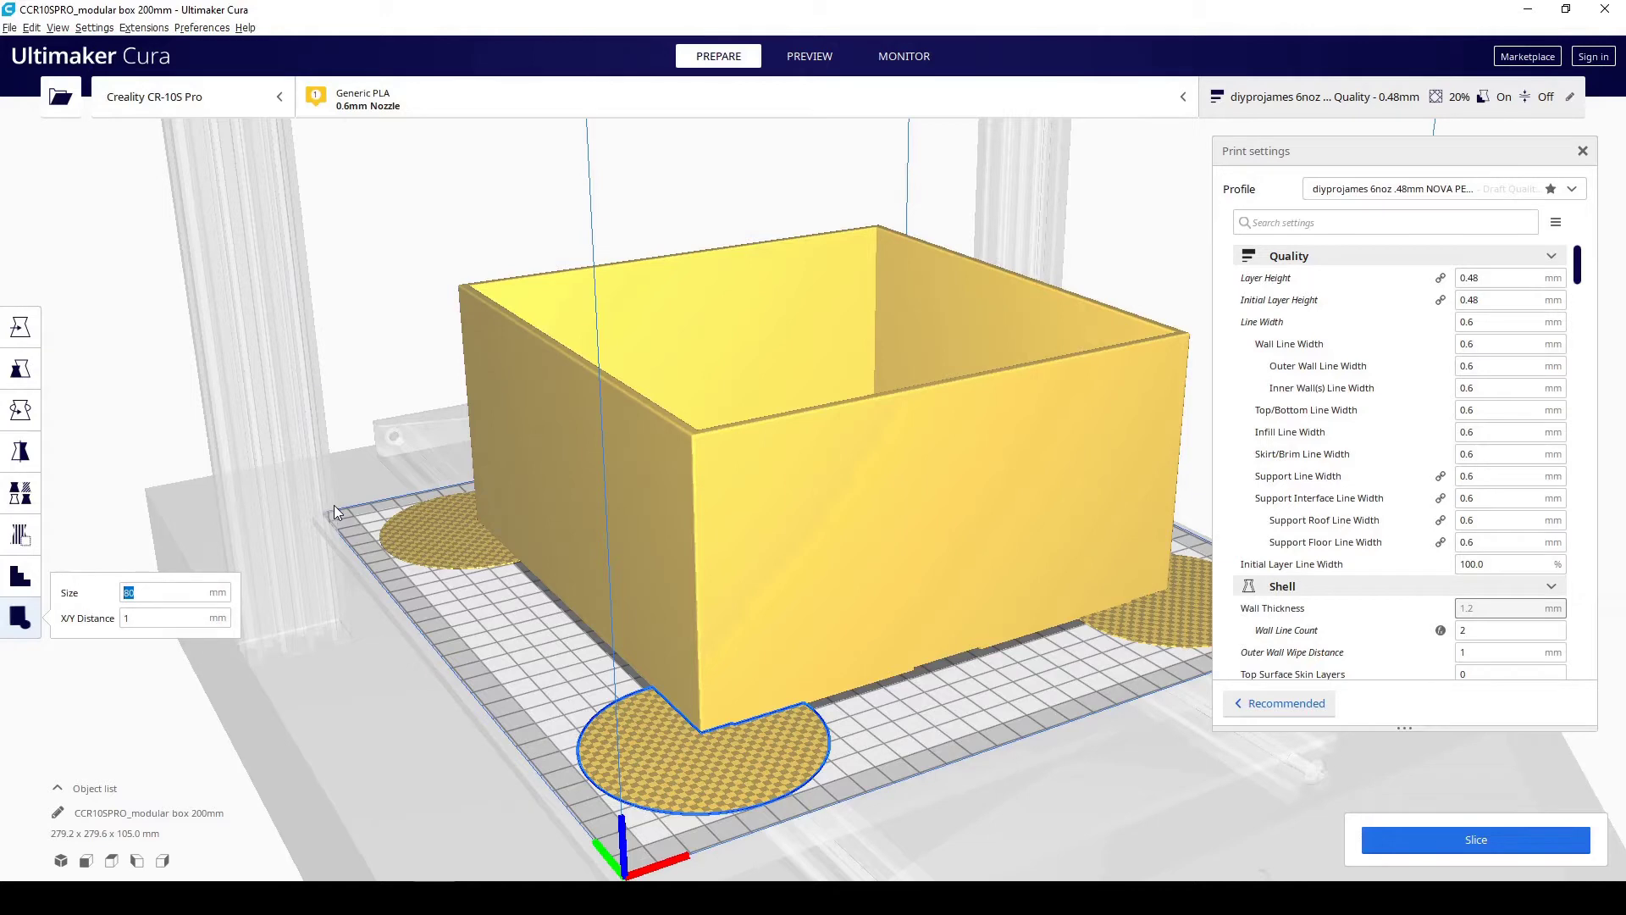
- Commit the edited value, slice the tabbed box, and show the layer preview
key(Tab)
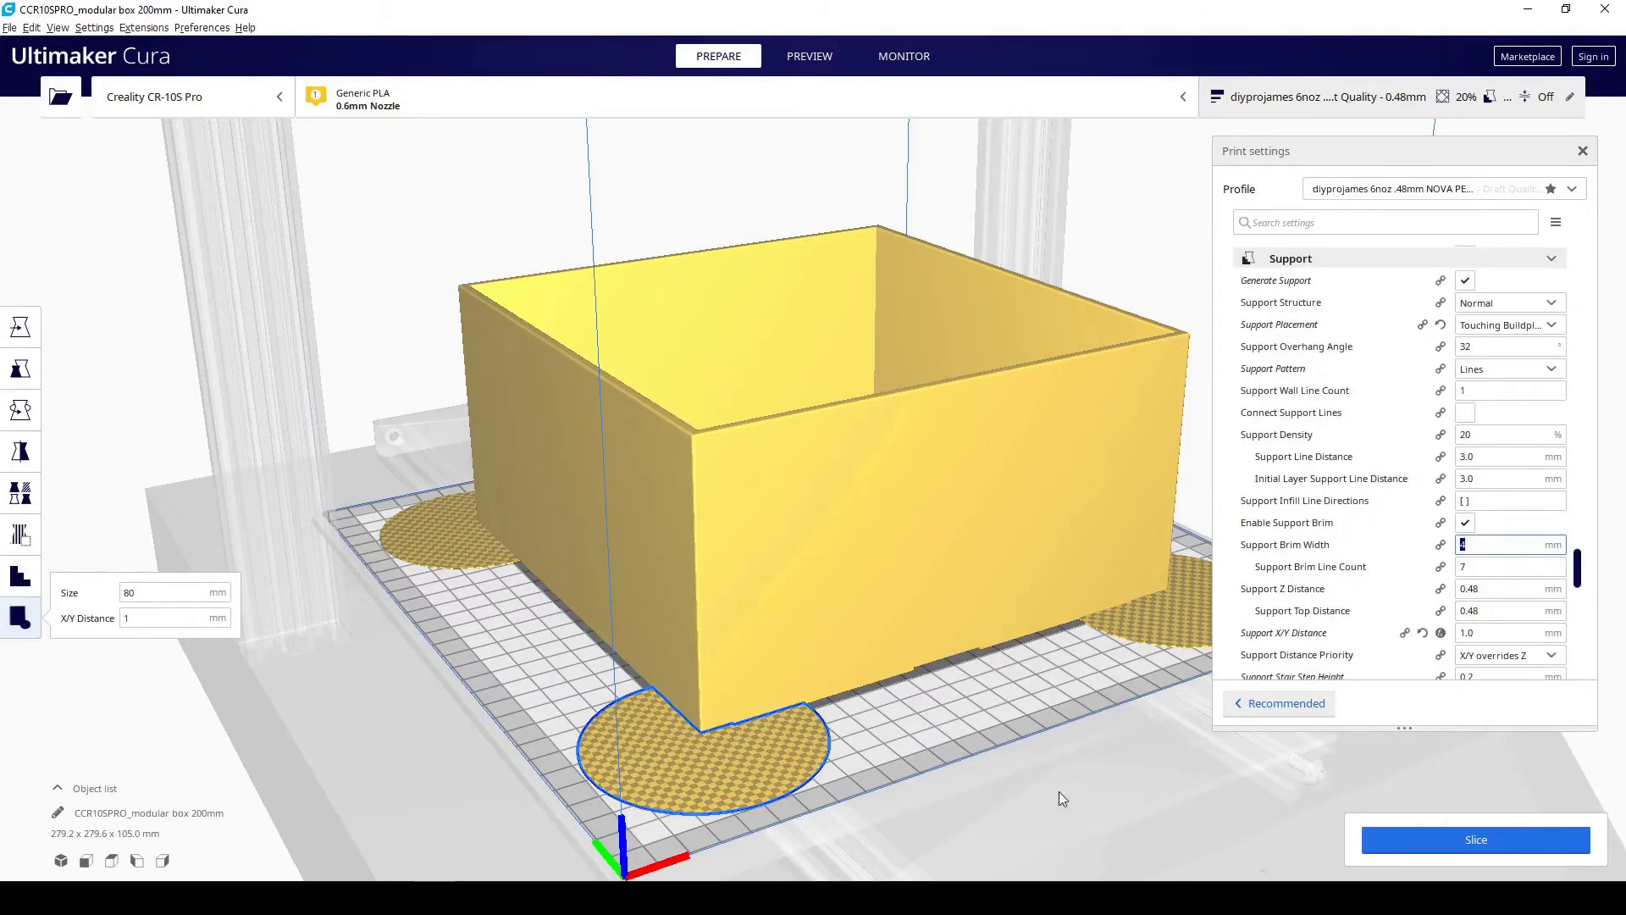
click(1372, 844)
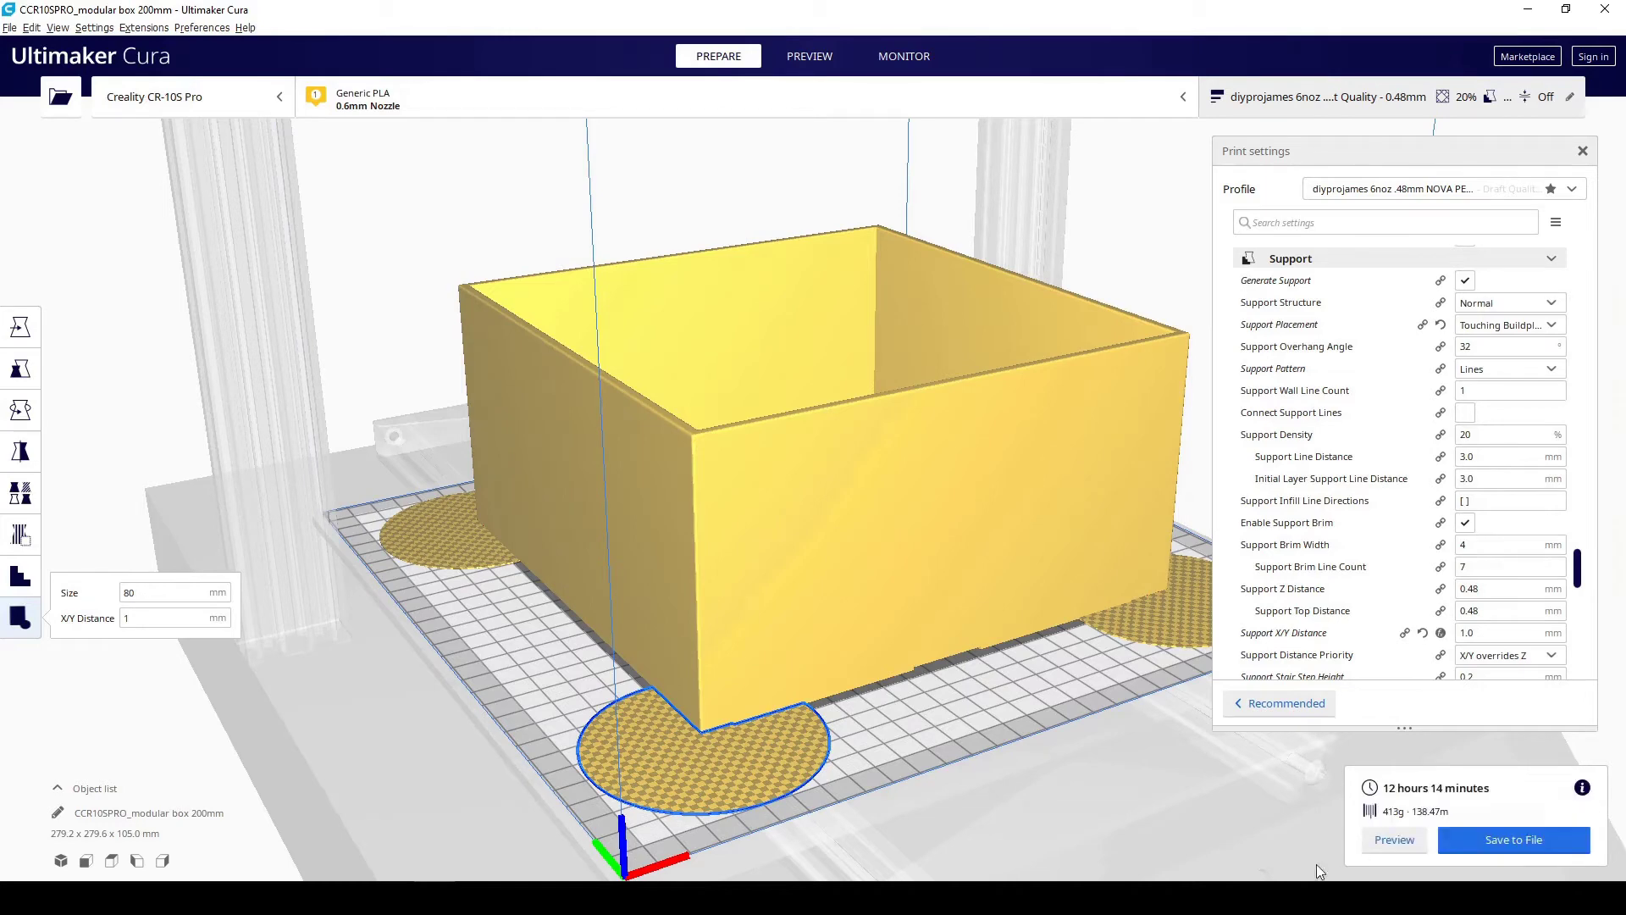
click(1413, 847)
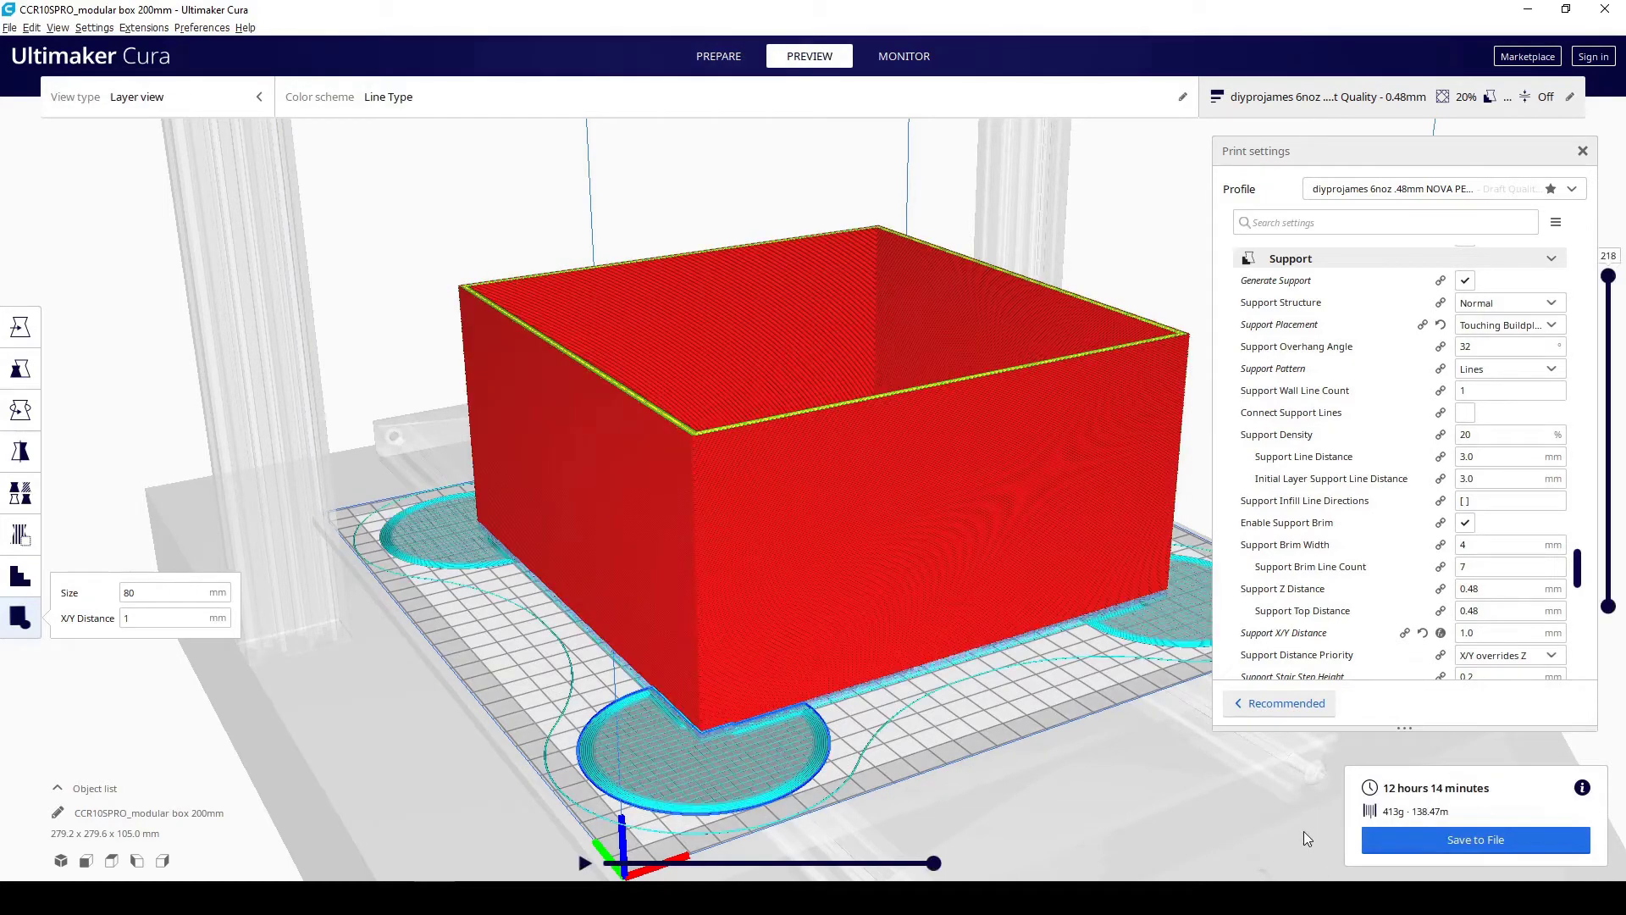
- Limit the preview to layer 1, rewind its toolpath, then select the support density value
right_drag(1248, 789, 811, 683)
scroll(857, 673, up, 5)
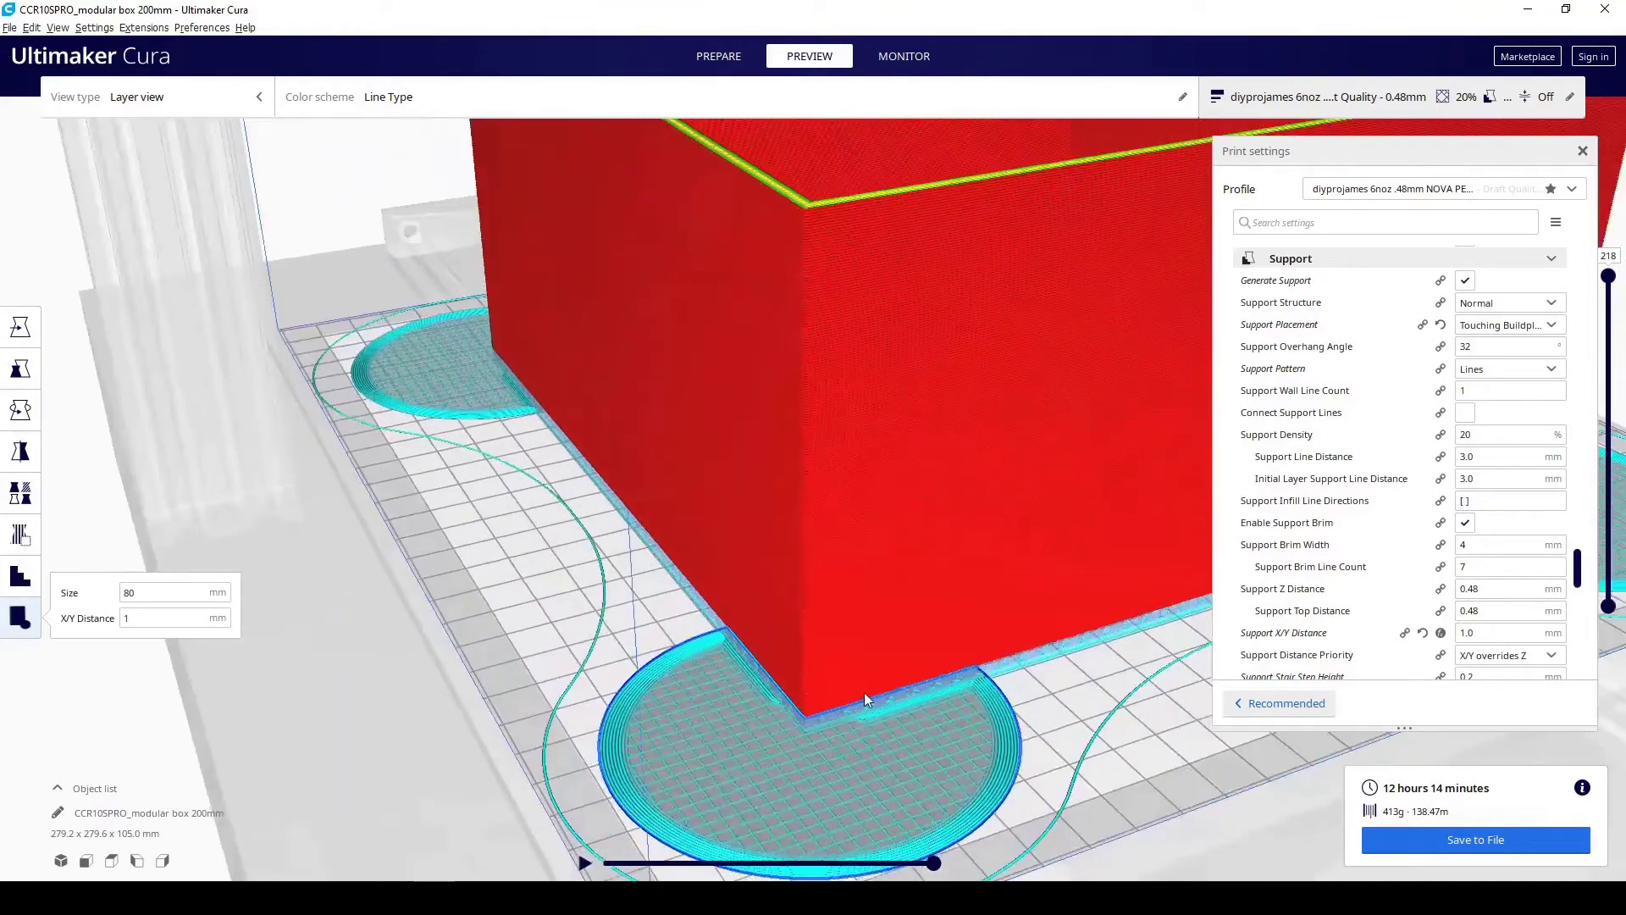
click(878, 642)
drag(1607, 276, 1618, 642)
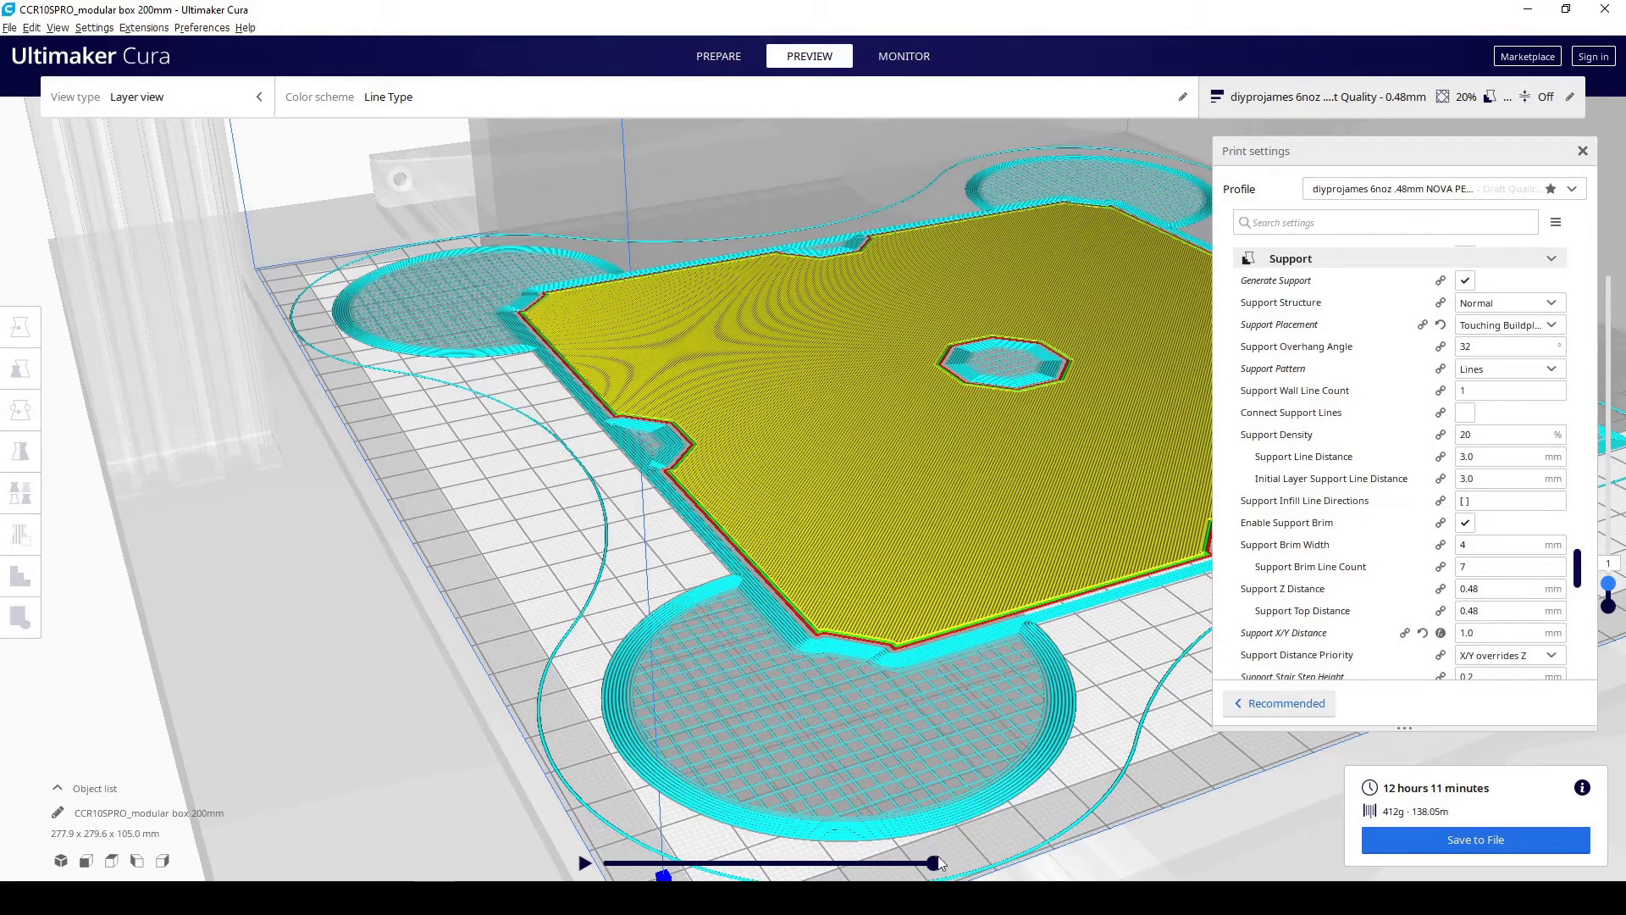
drag(933, 862, 824, 863)
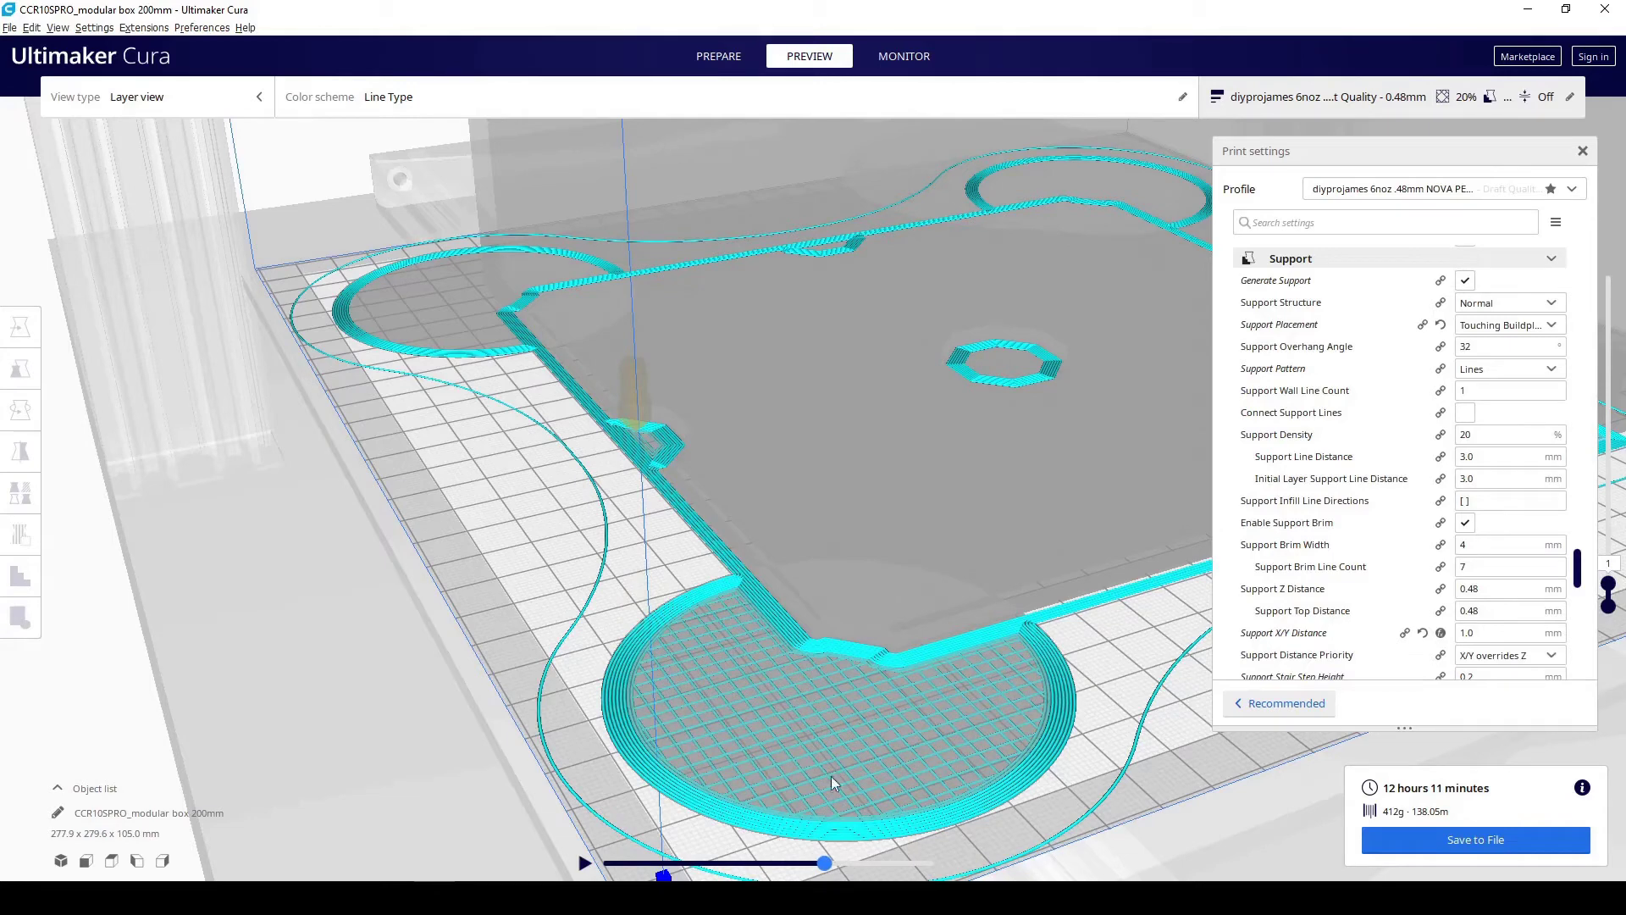
double_click(1470, 435)
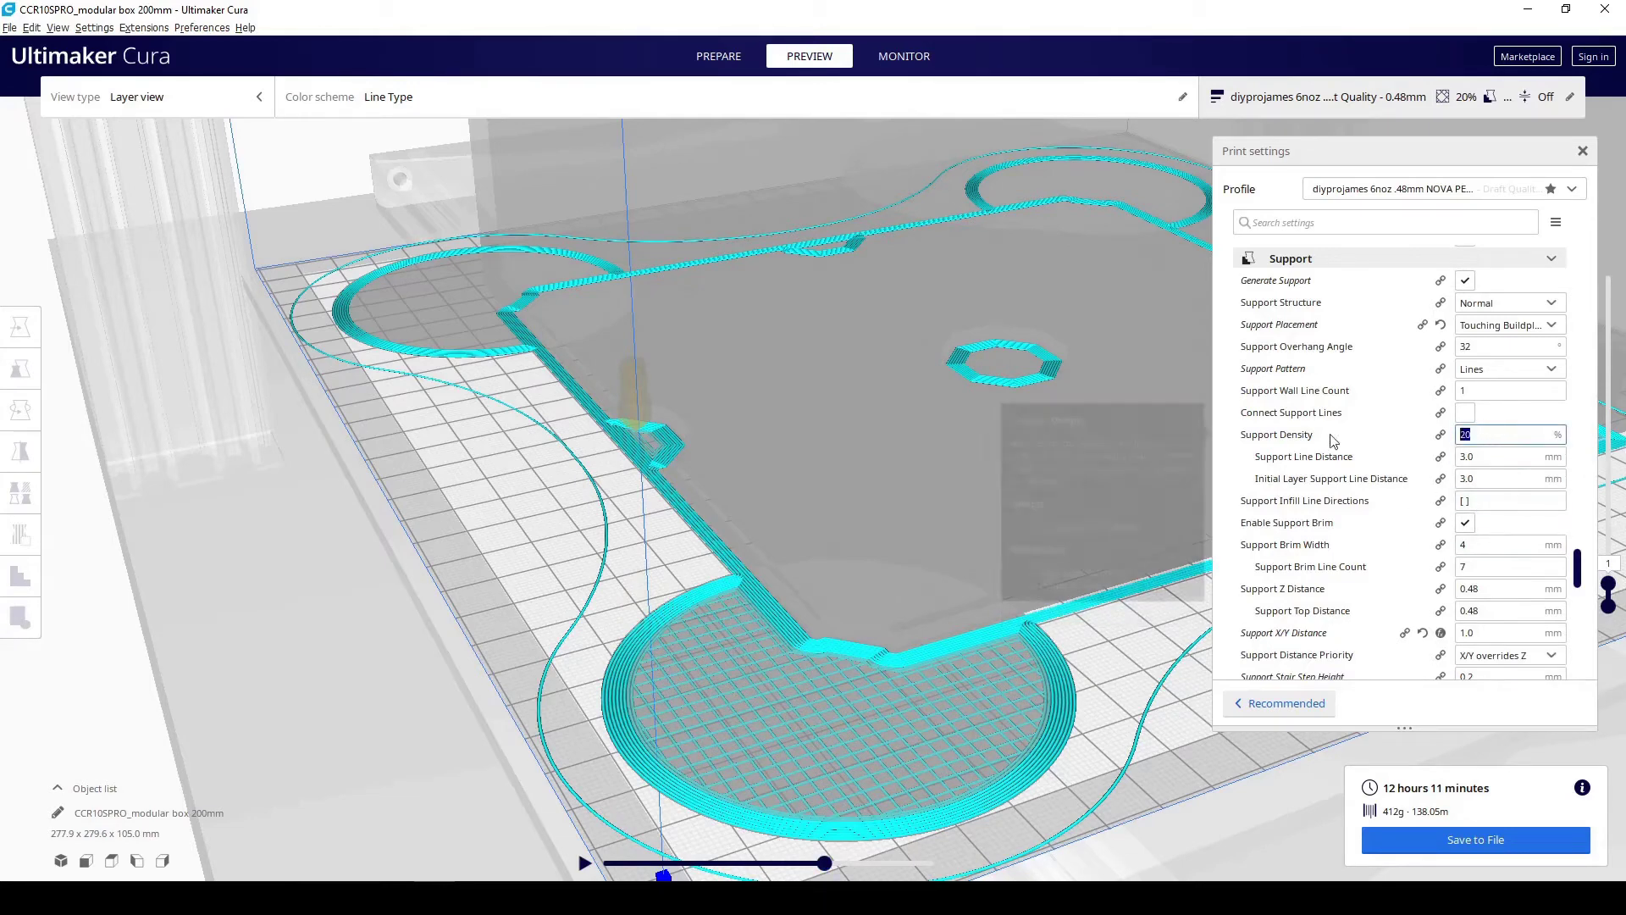
- Slice with 100% support density and scrub through the first layer's path
text(100)
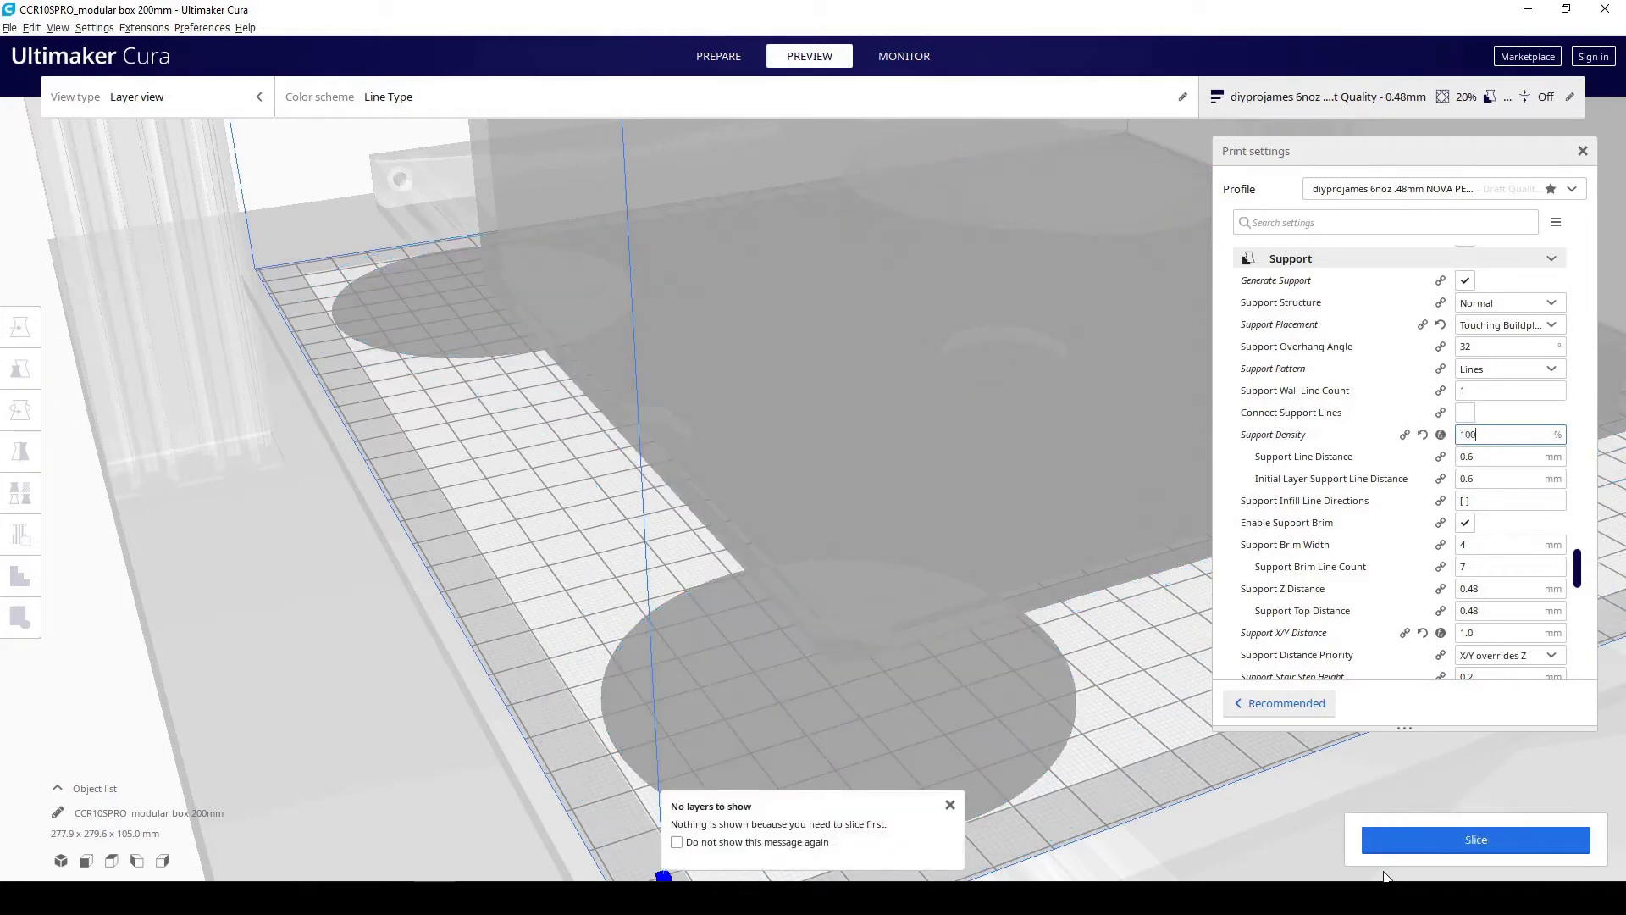
click(1476, 840)
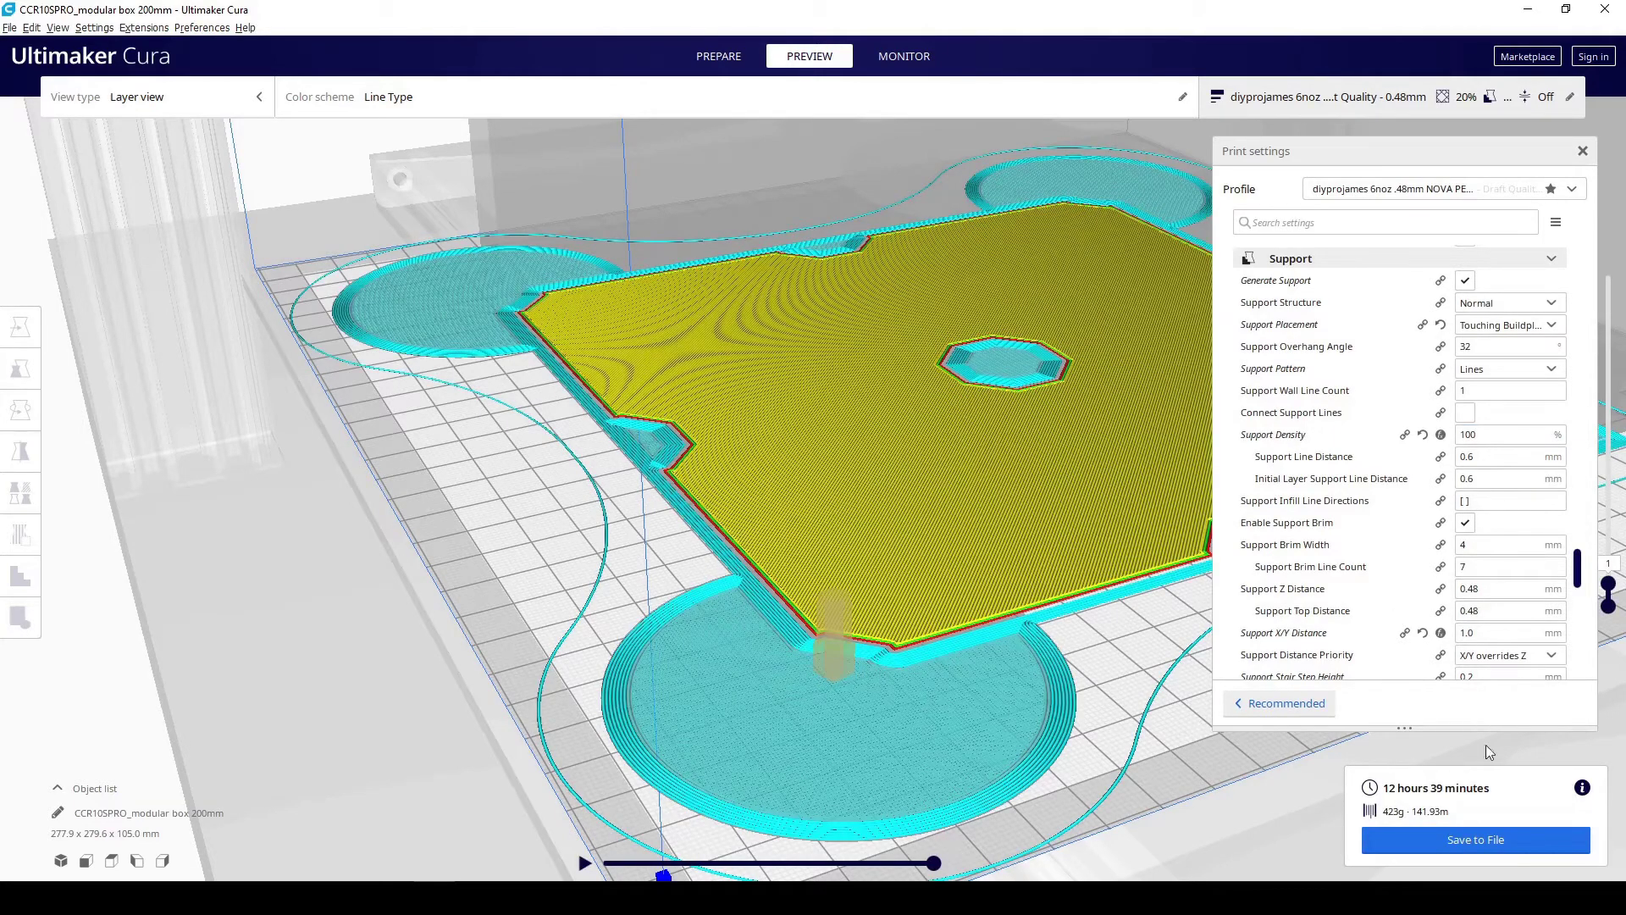
drag(932, 864, 776, 858)
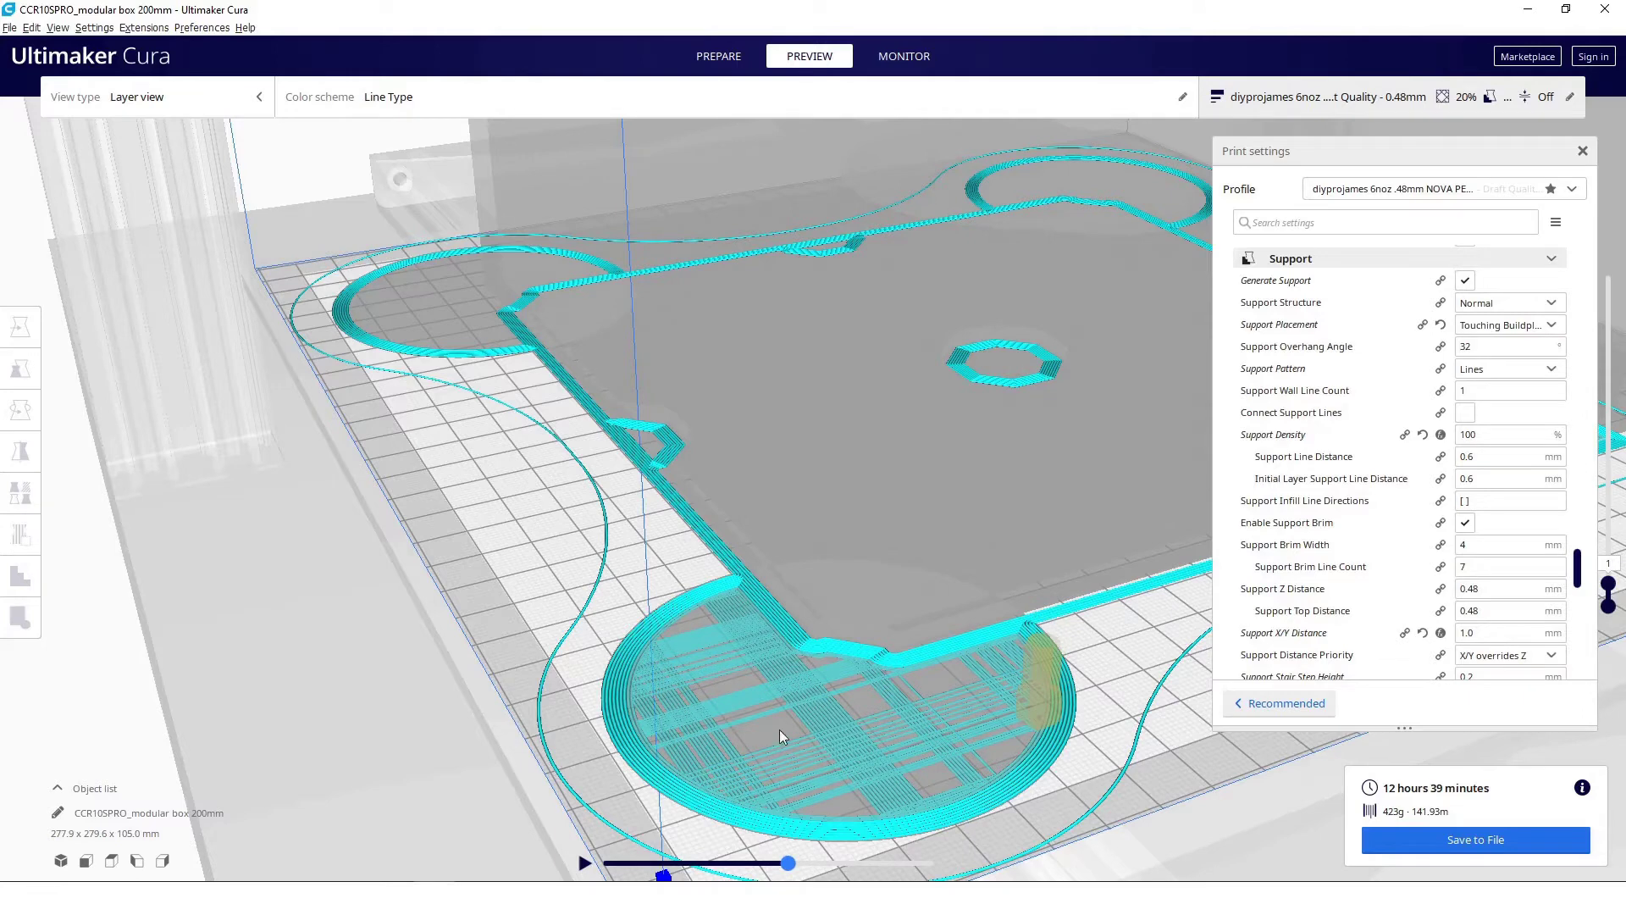
drag(788, 862, 933, 862)
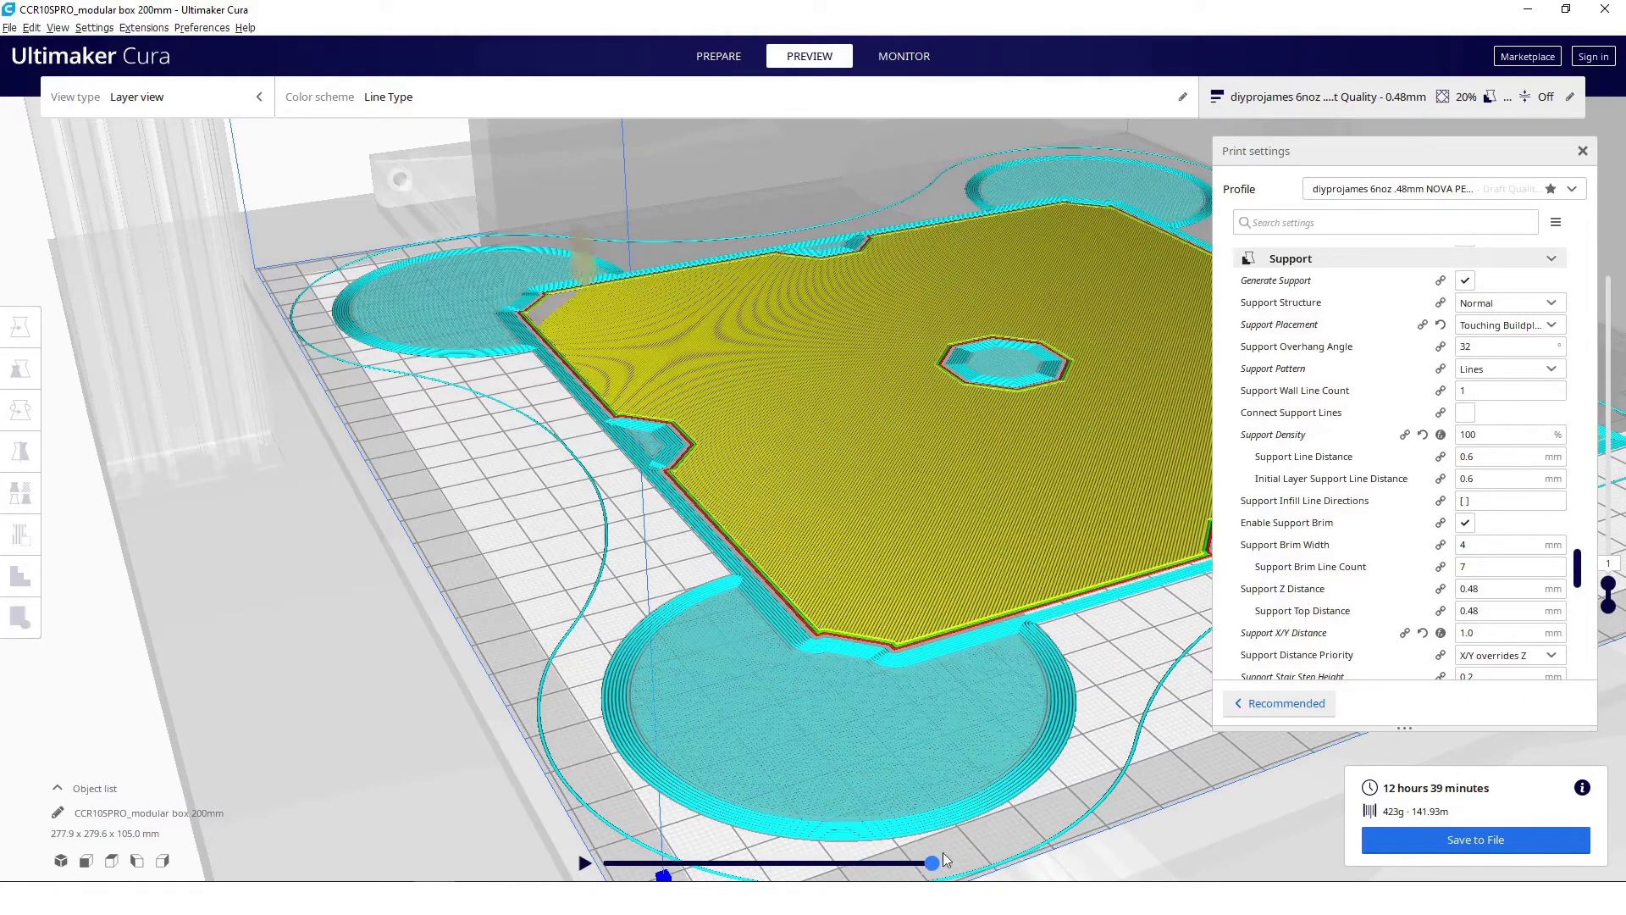
- Restore Support Density to 20%, giving 3.0 mm support line distance
click(1499, 435)
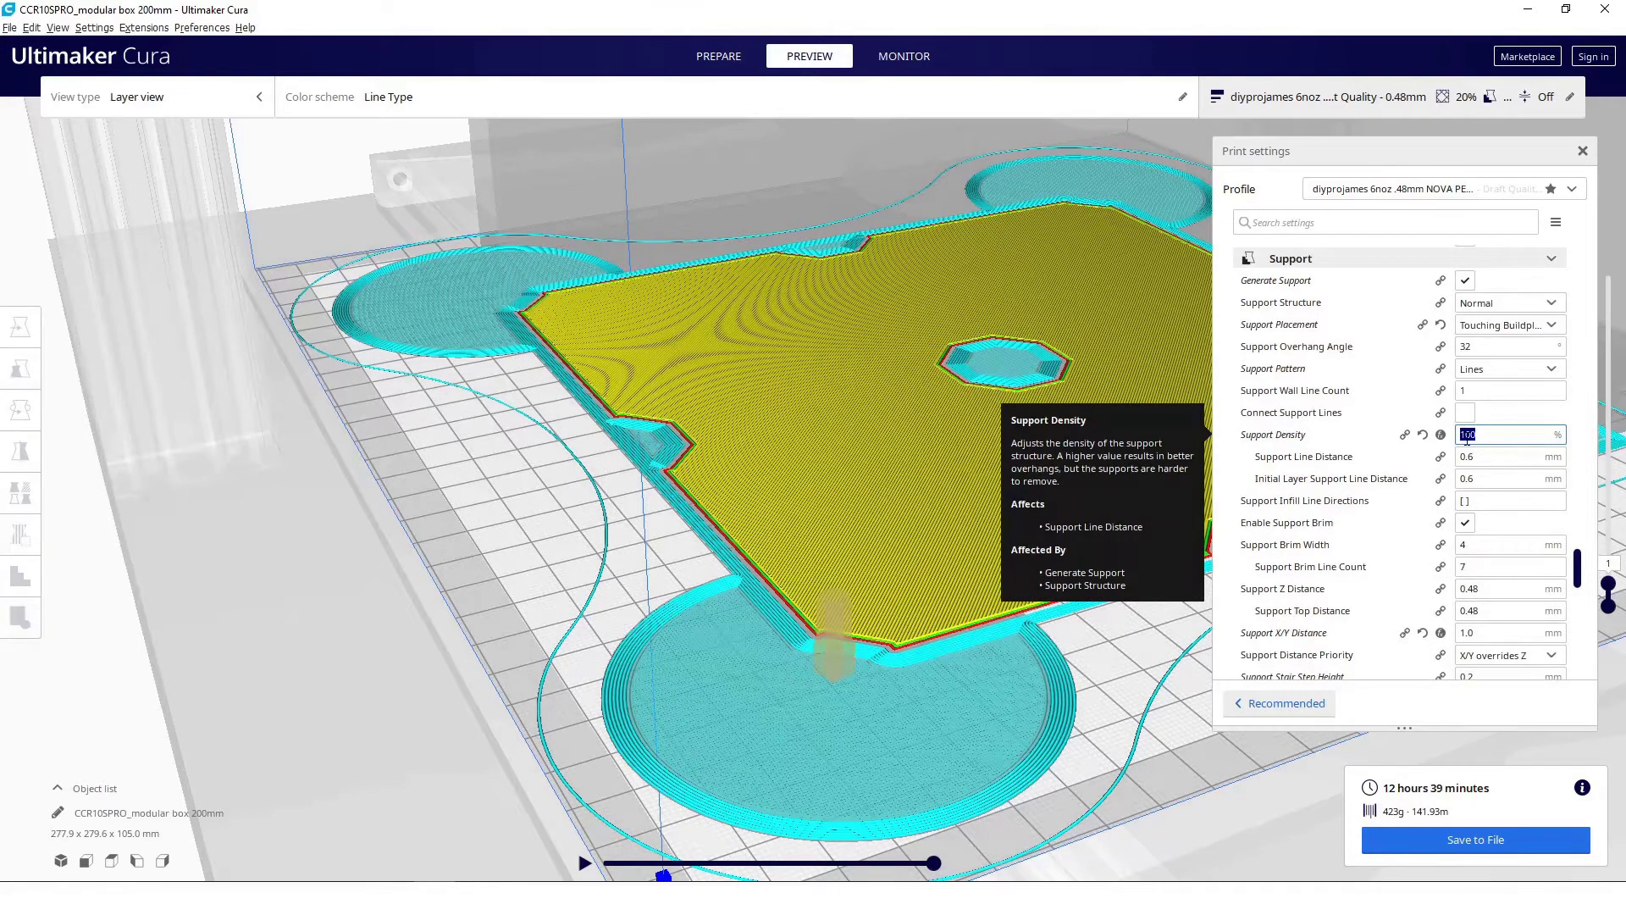
text(20)
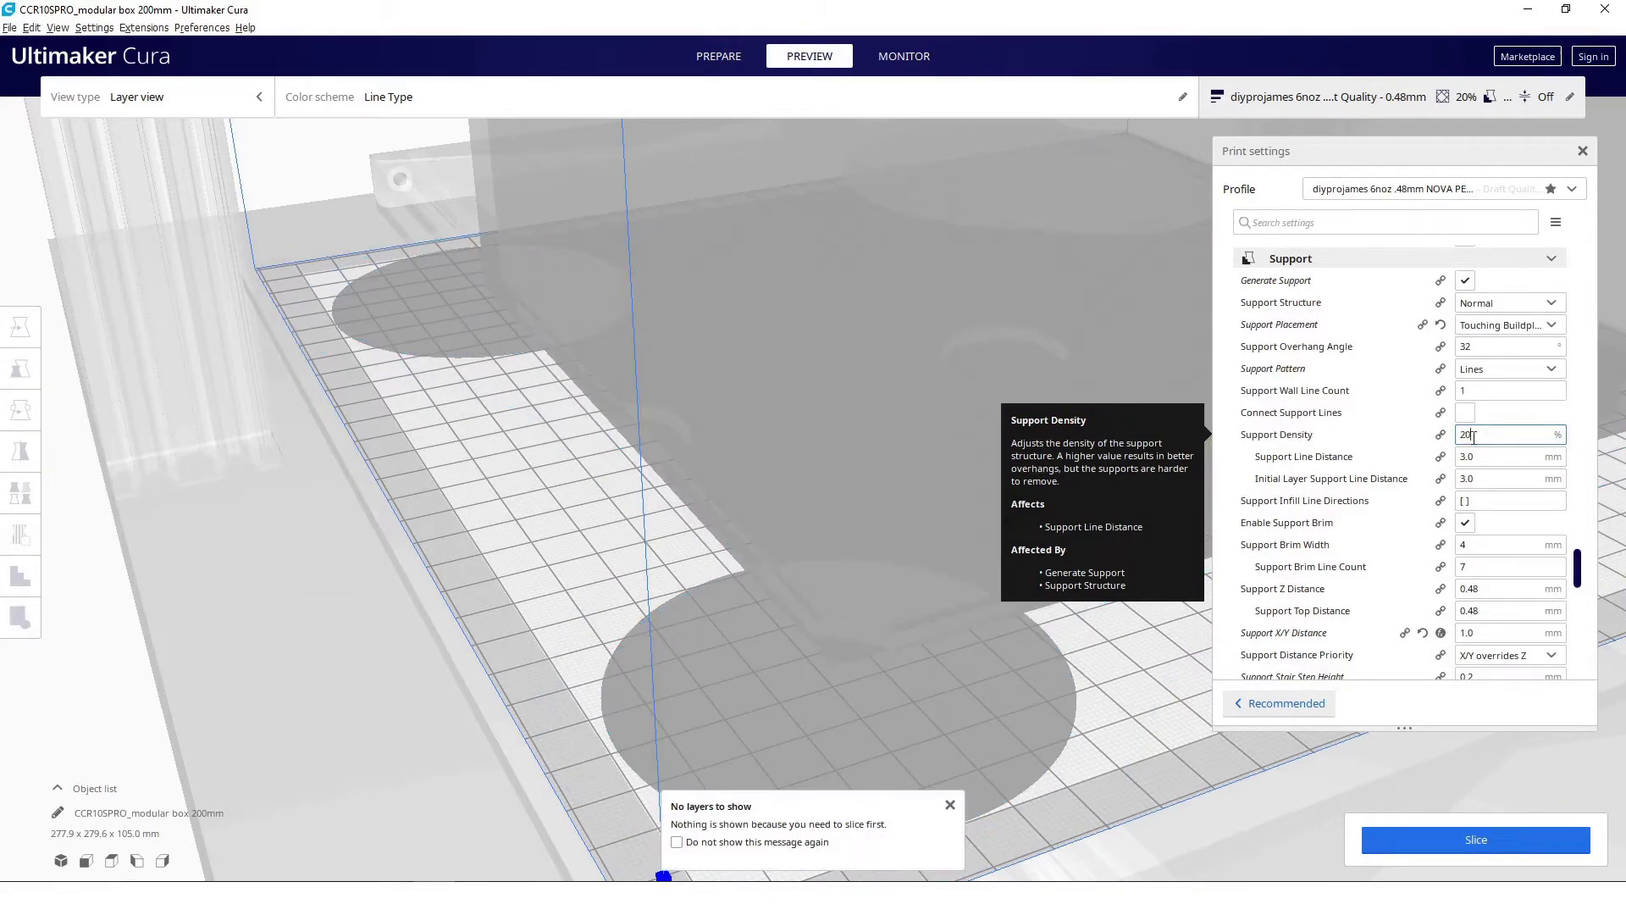
click(1477, 547)
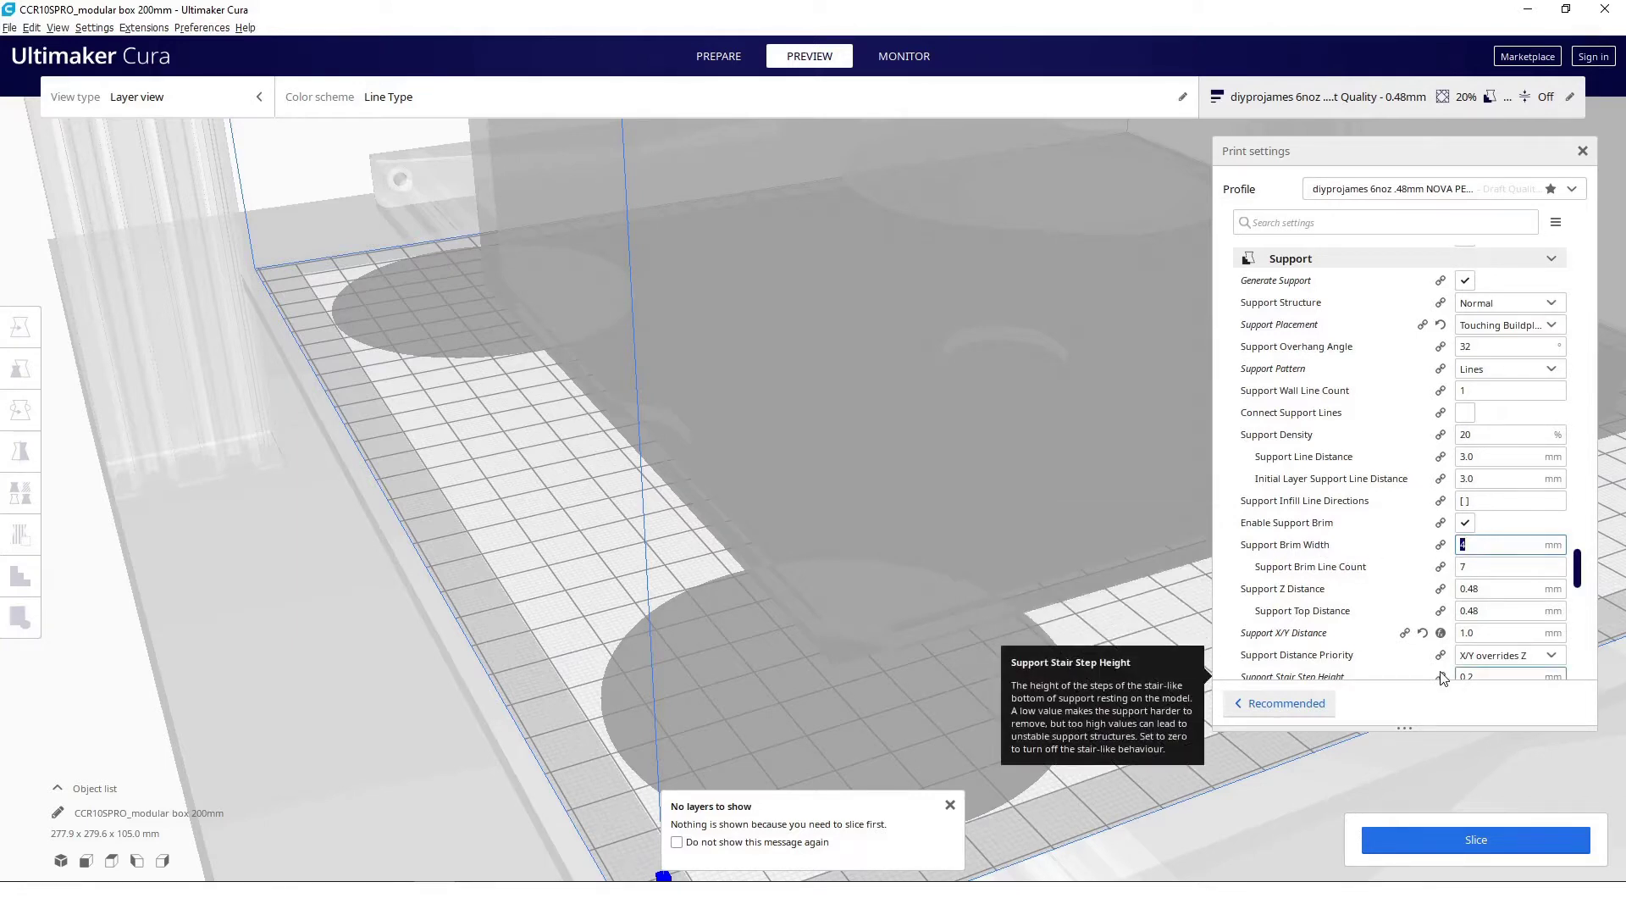
- Set Support Brim Width to 25 mm (42 lines) and reslice
text(25)
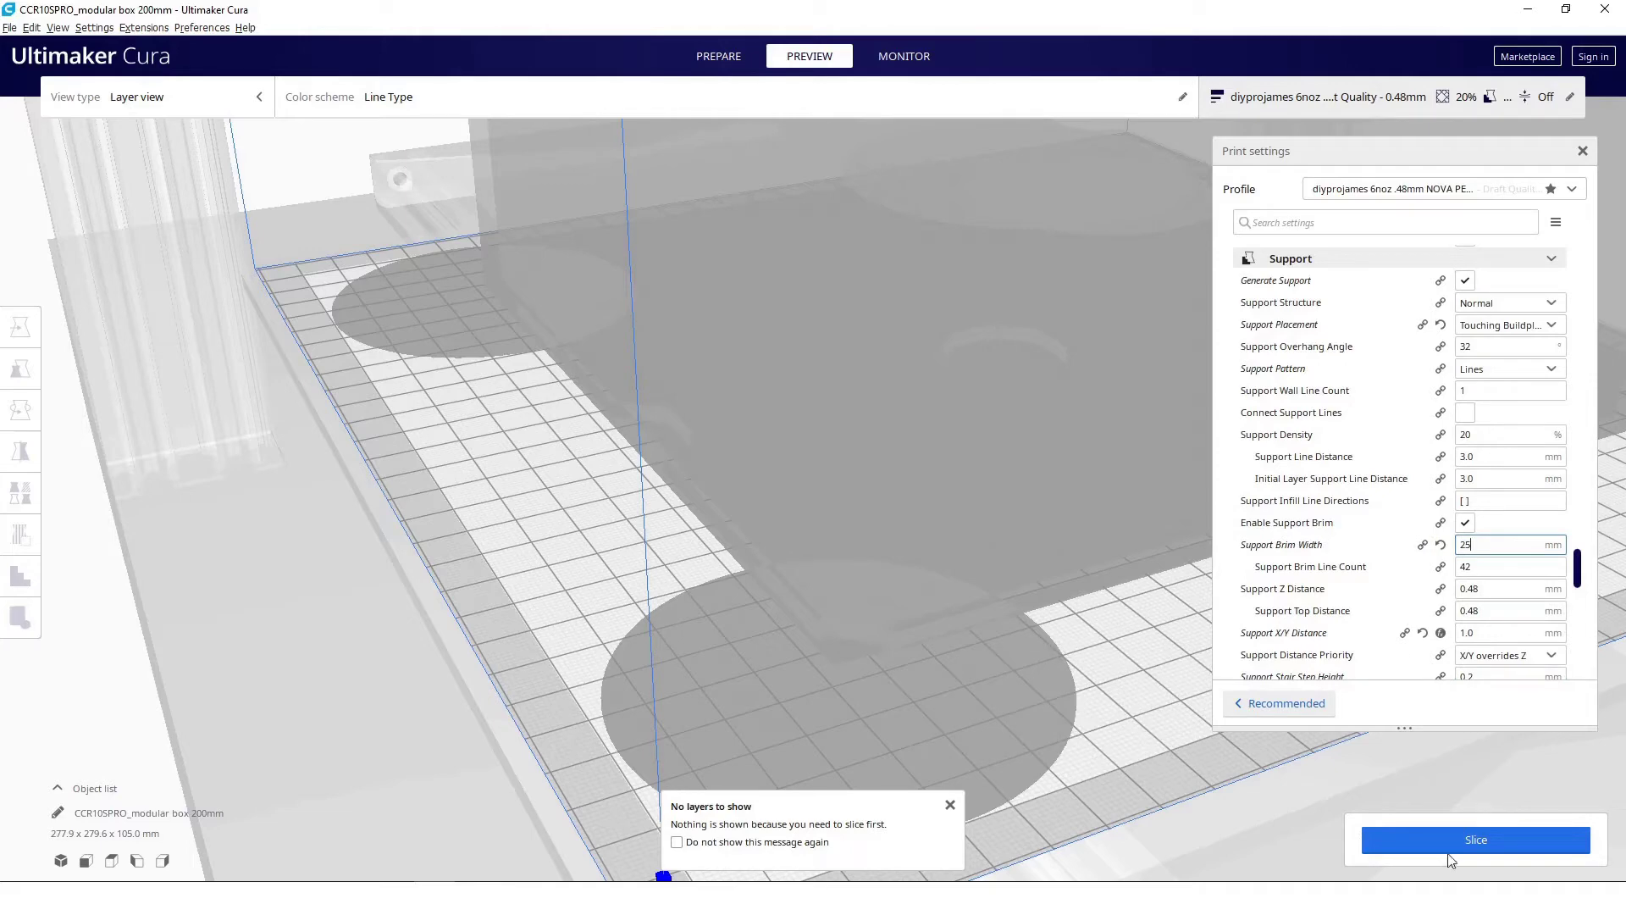
click(1451, 857)
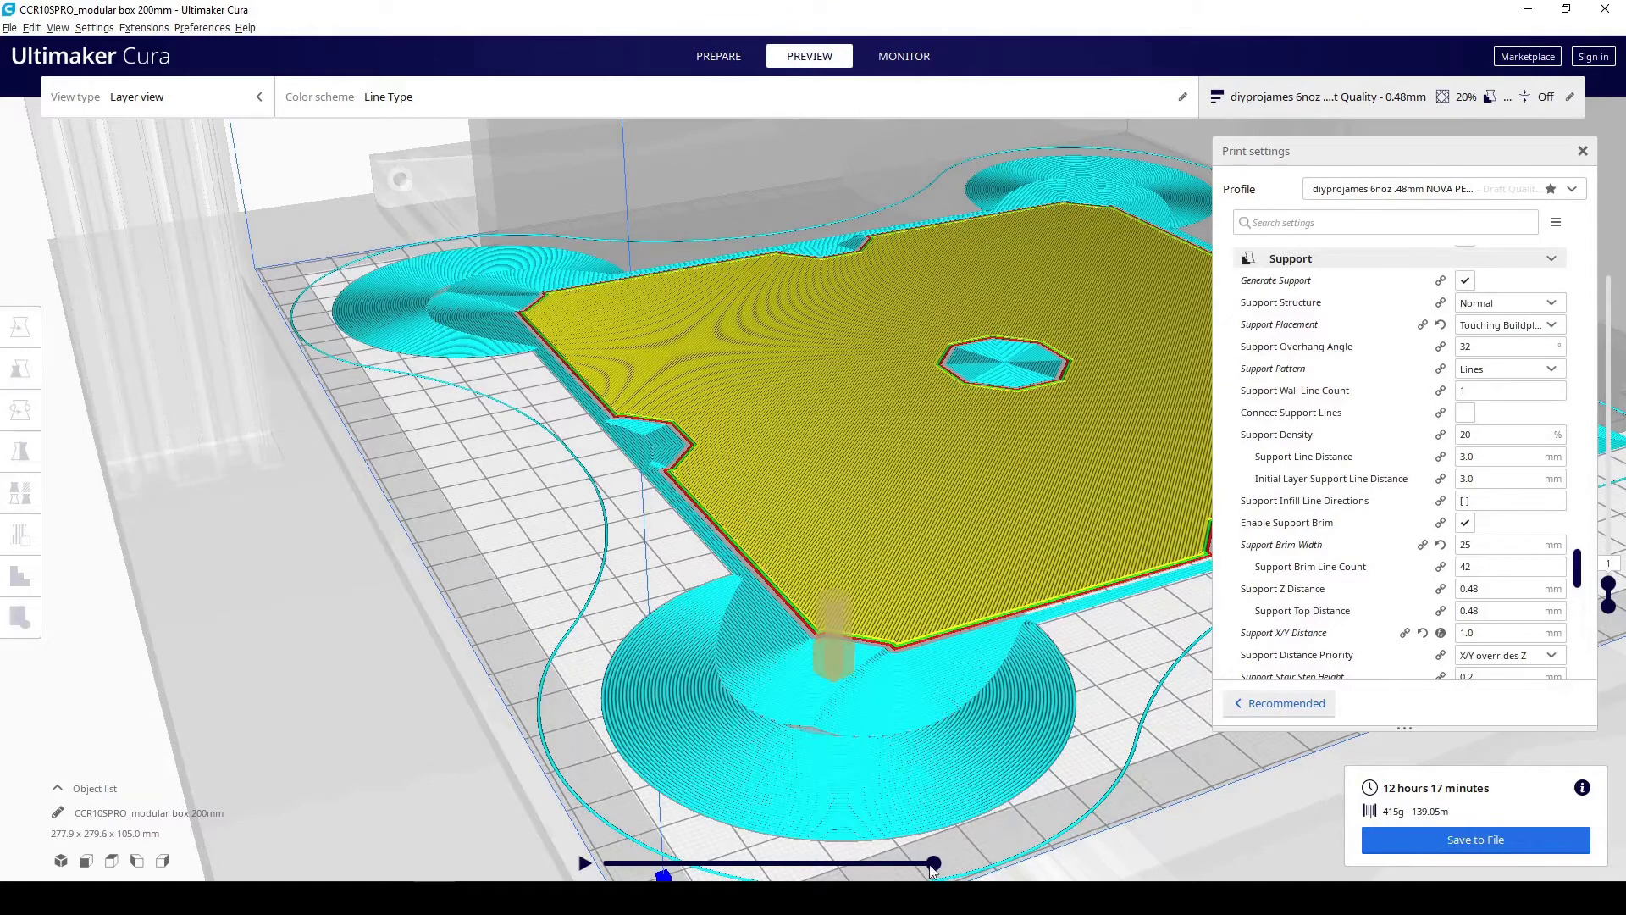
- Scrub the first-layer simulation along the wide support brim and slice again
mouse_move(932, 862)
mouse_down()
mouse_move(820, 843)
mouse_move(626, 750)
mouse_move(719, 771)
mouse_move(746, 583)
mouse_up()
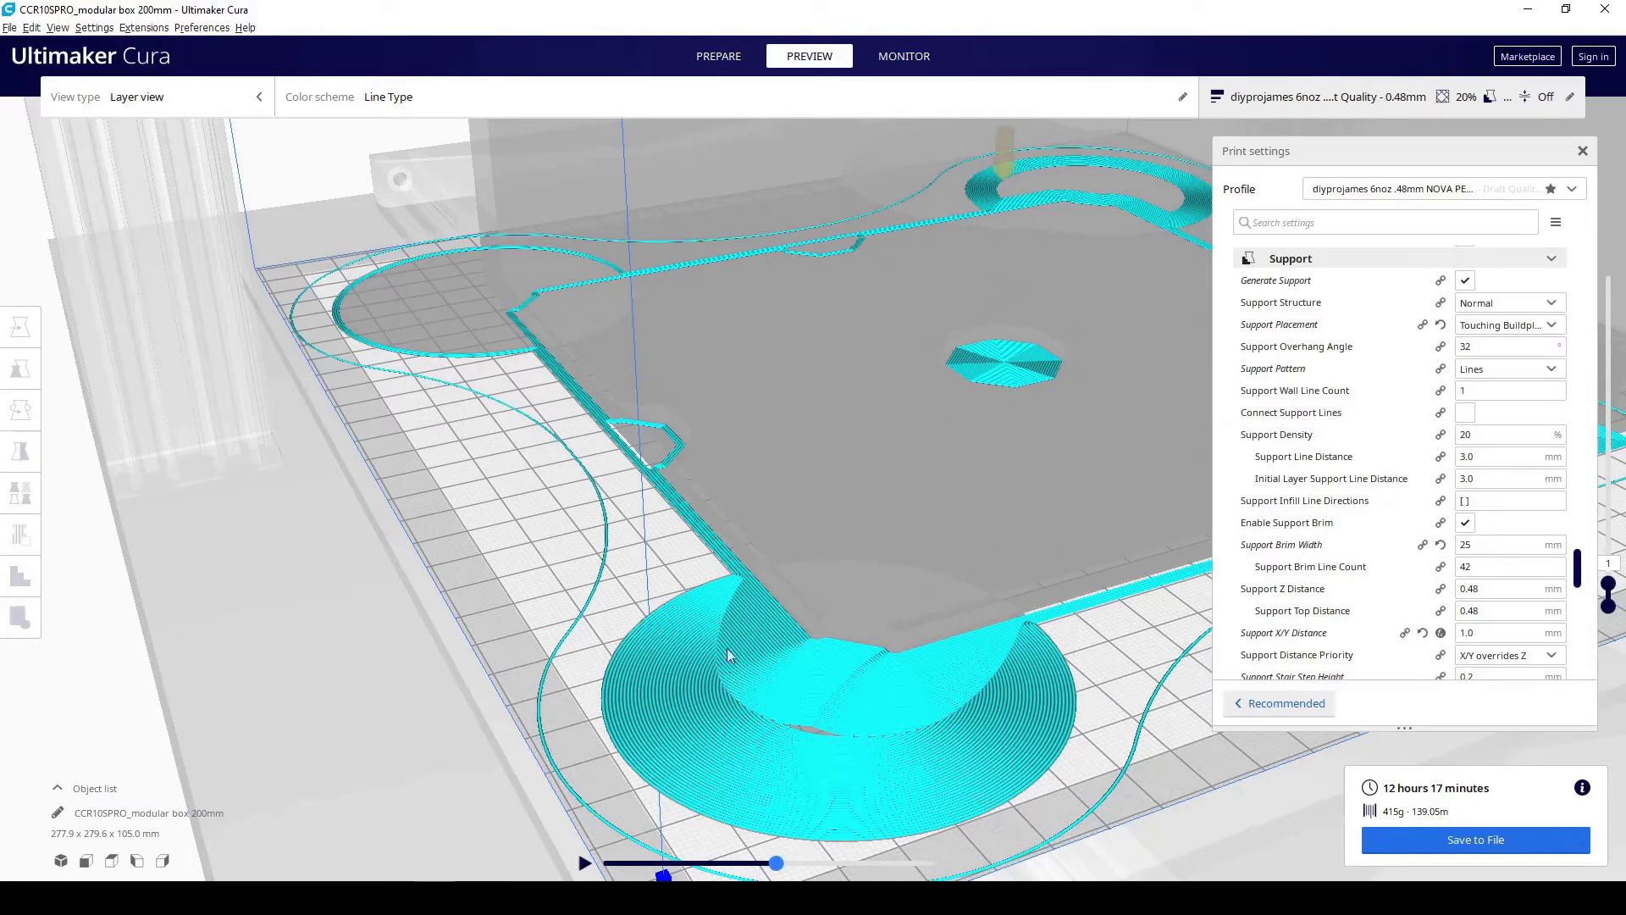
mouse_move(776, 863)
mouse_down()
mouse_move(983, 875)
mouse_move(792, 864)
mouse_move(826, 864)
mouse_up()
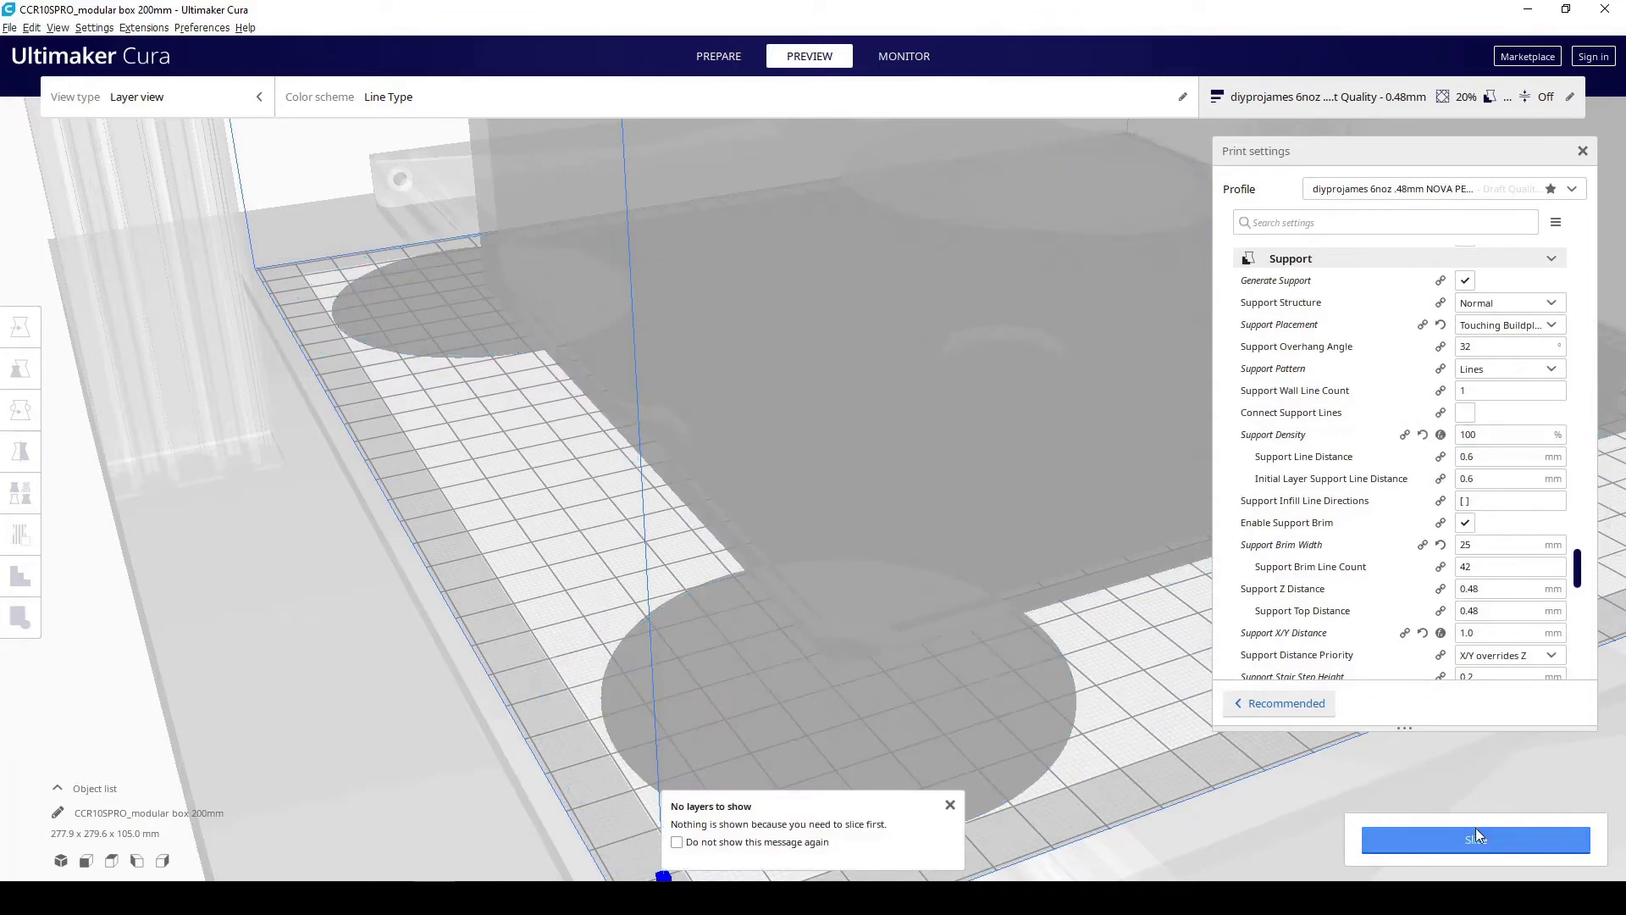
click(1472, 838)
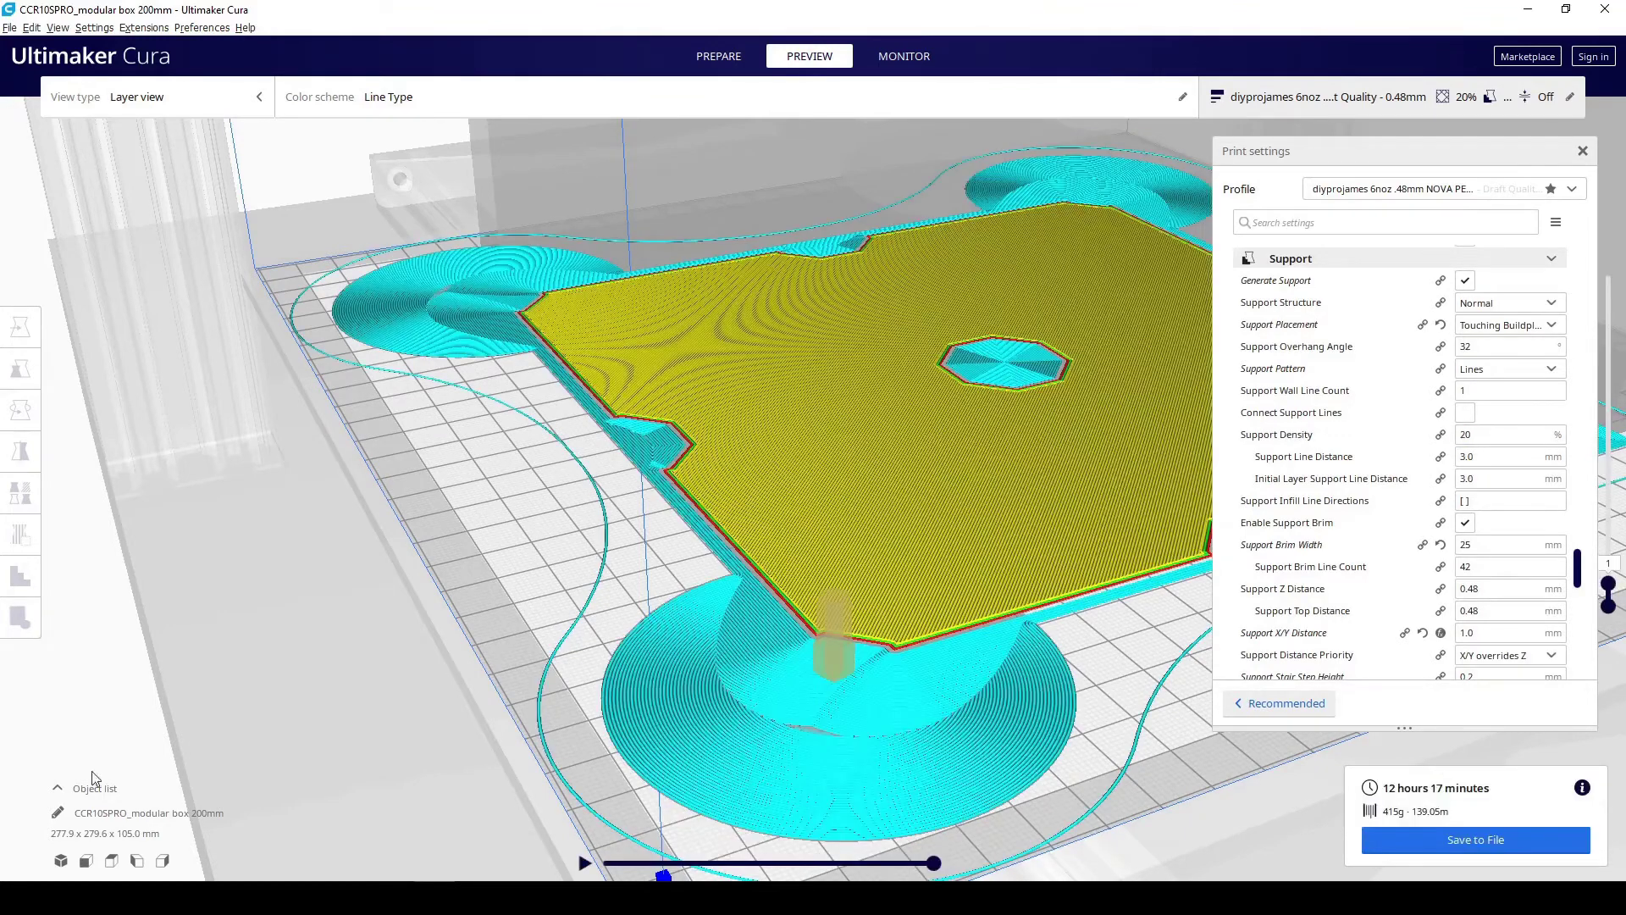
- Show the Object list and select the RoundTab(2) support blocker
click(74, 792)
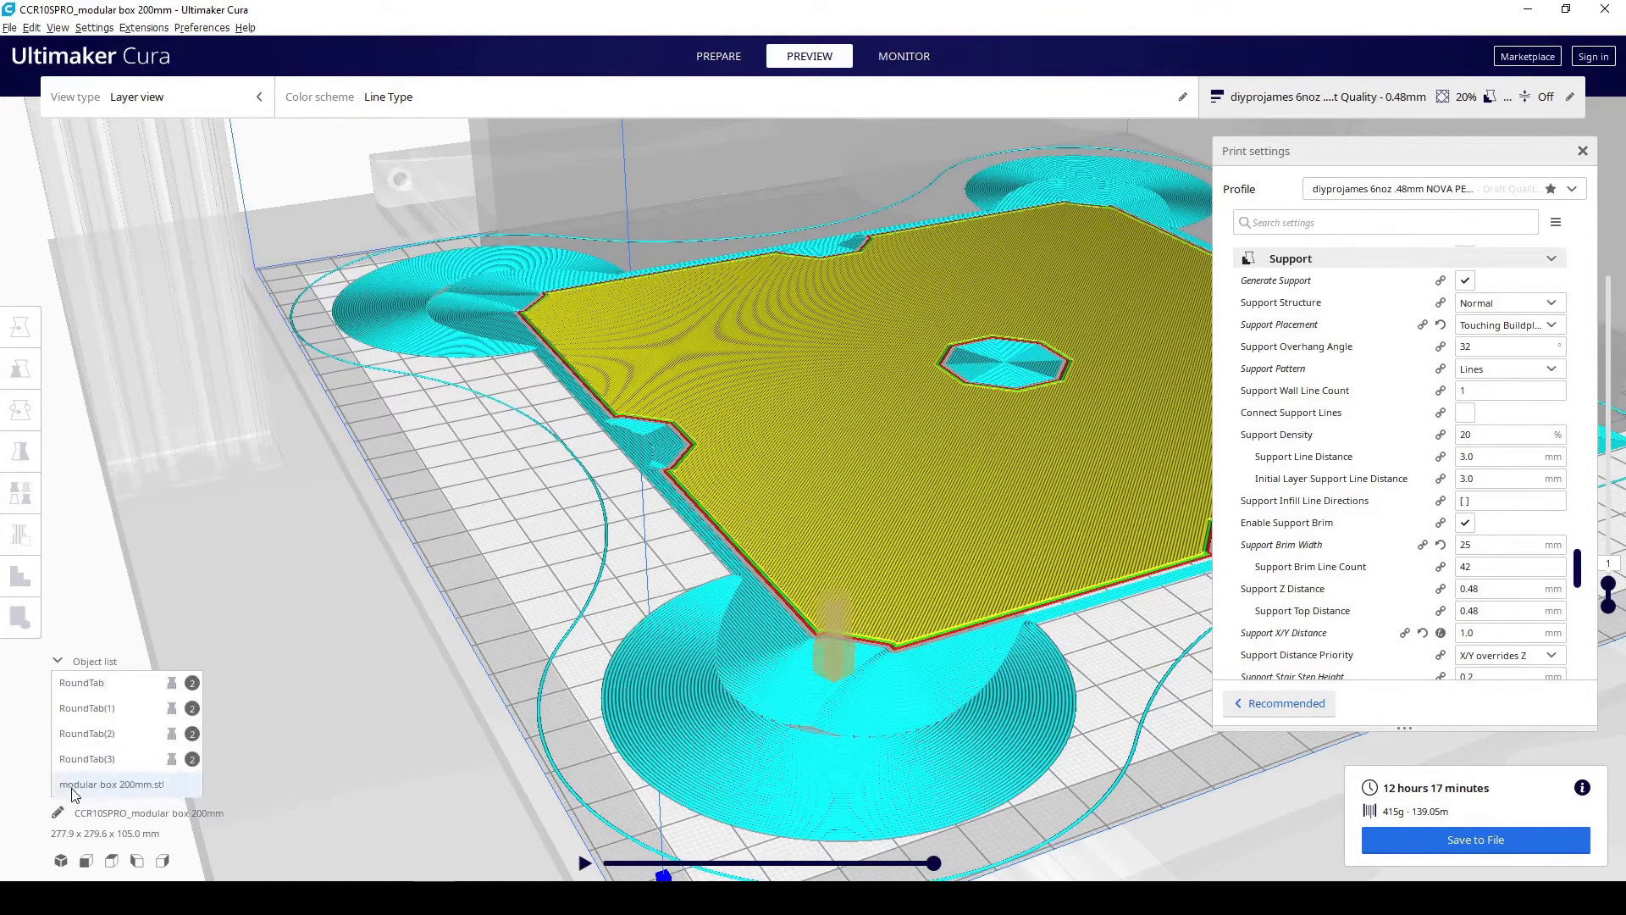
click(847, 790)
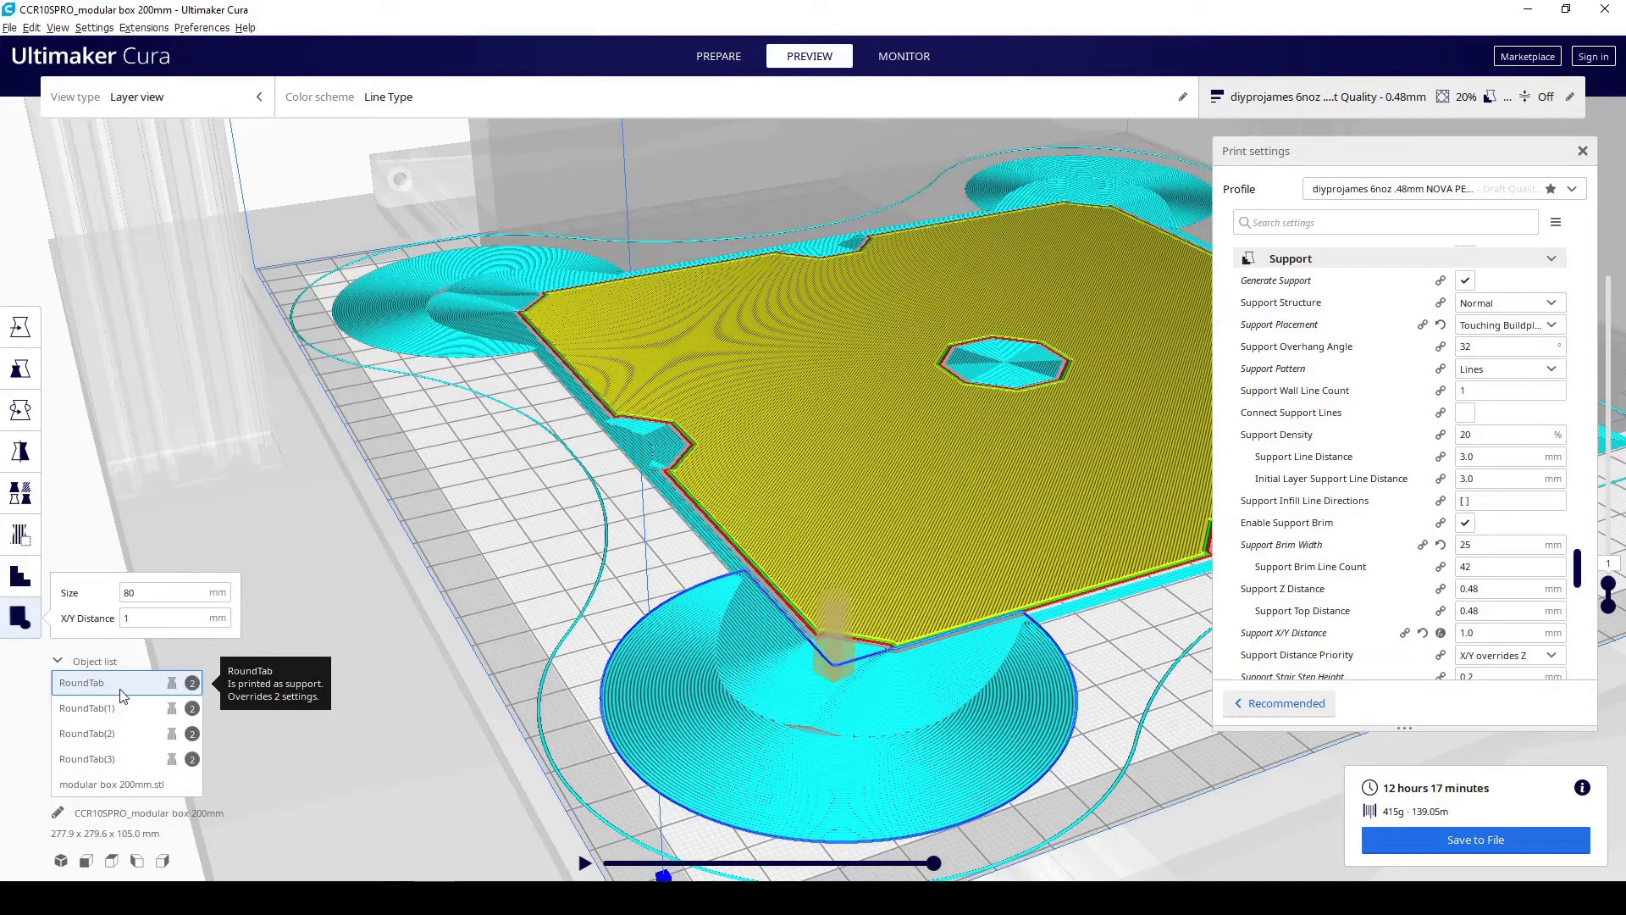
scroll(1022, 652, up, 5)
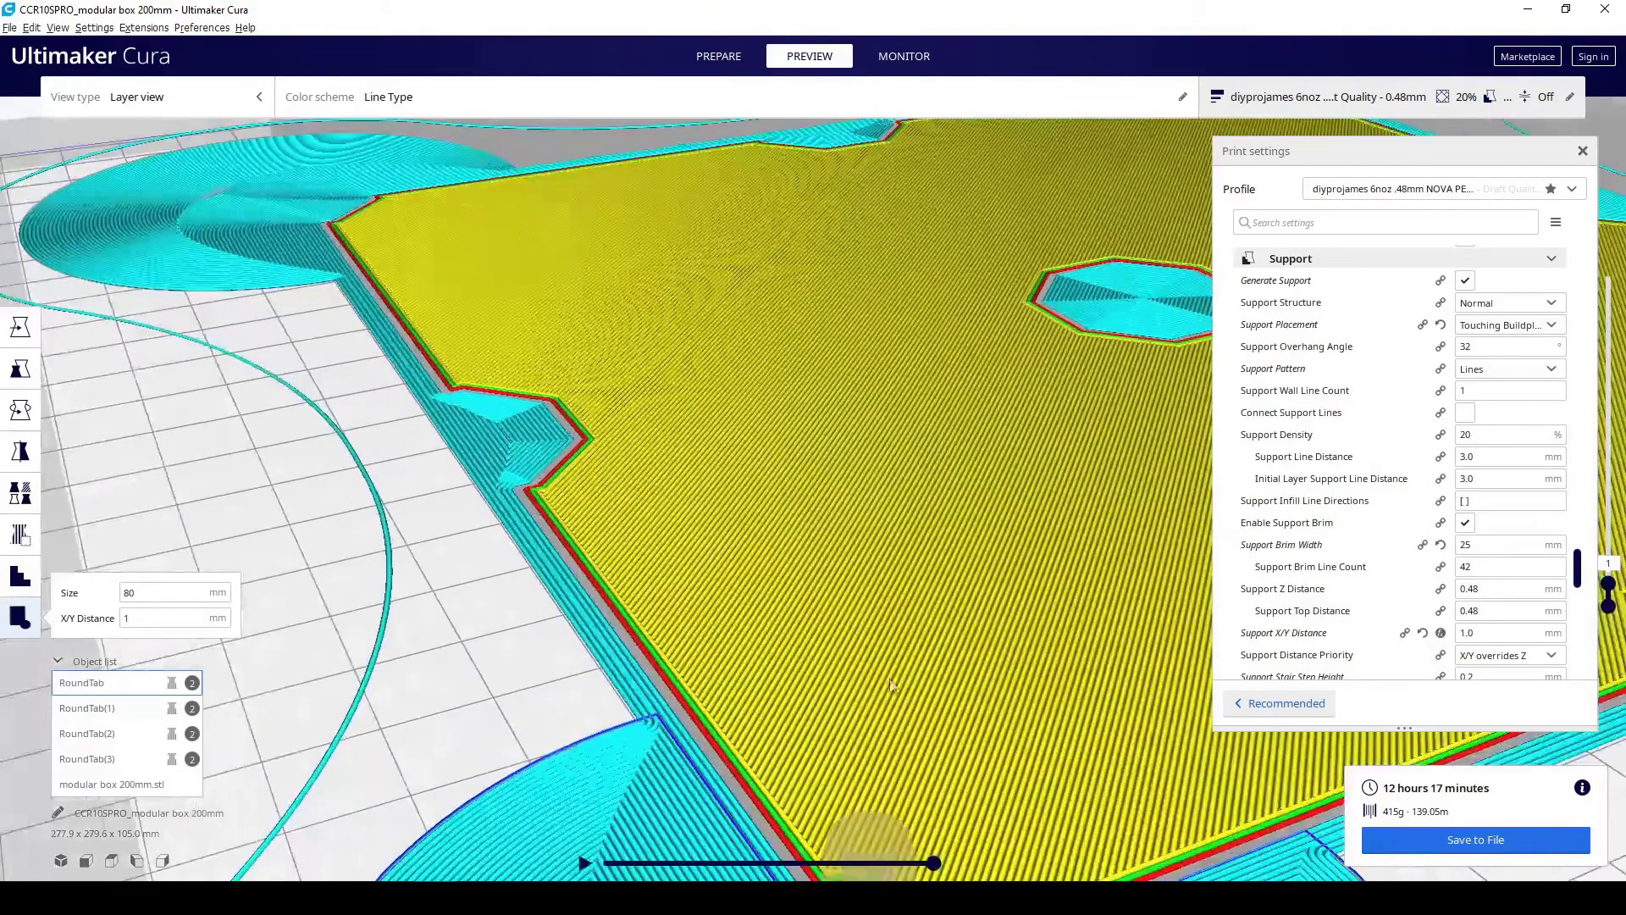
scroll(753, 703, up, 5)
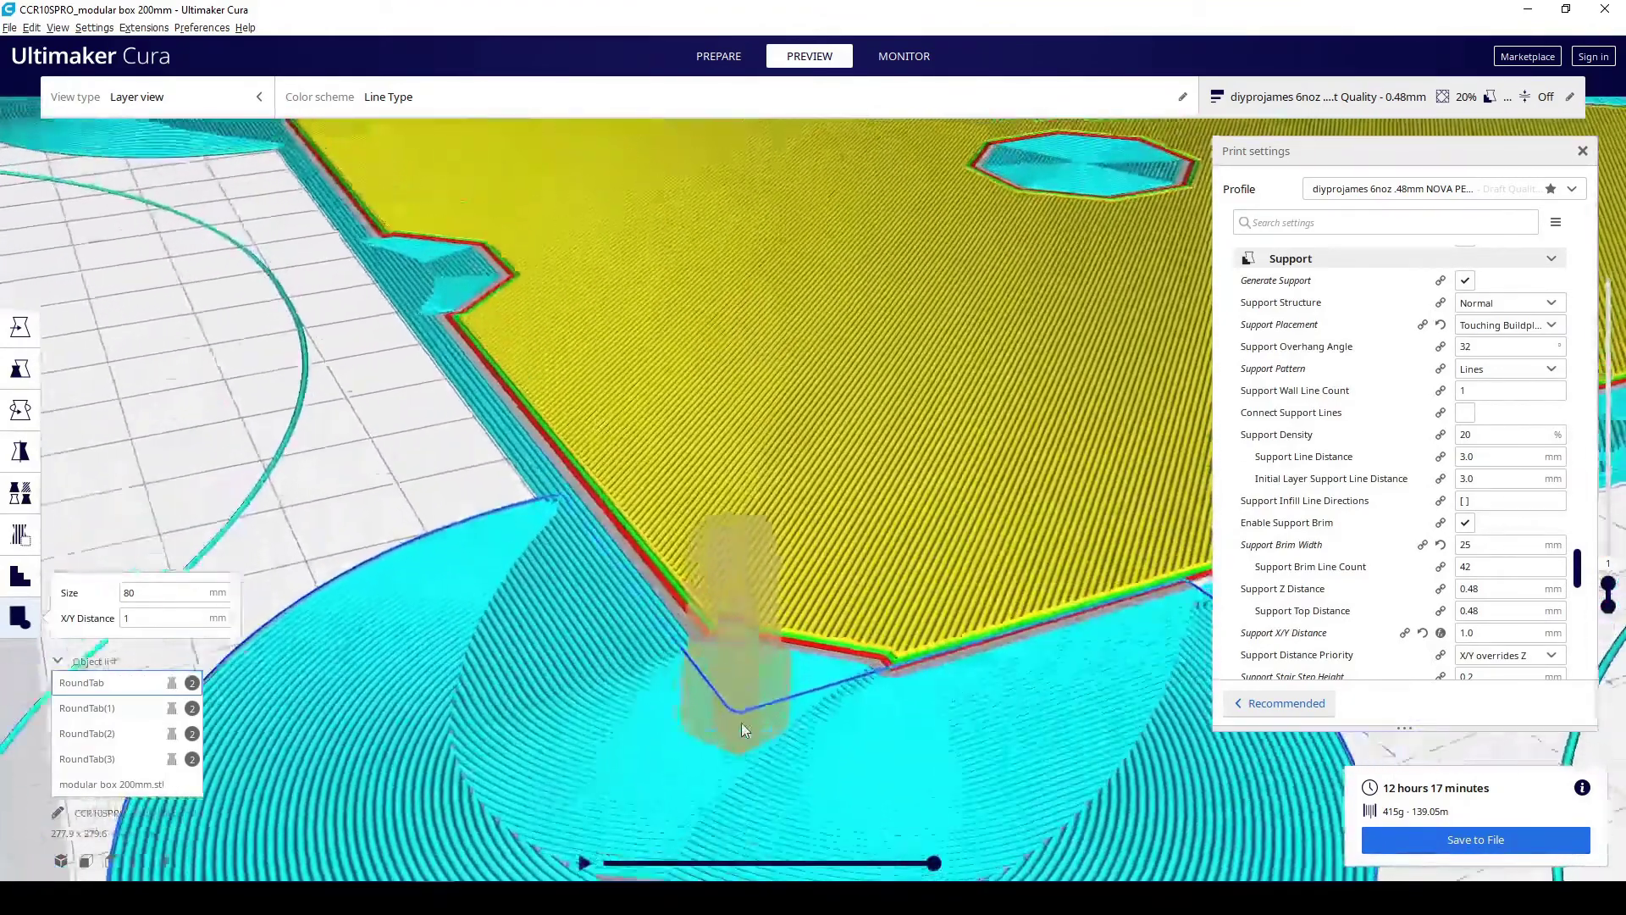
scroll(638, 648, up, 5)
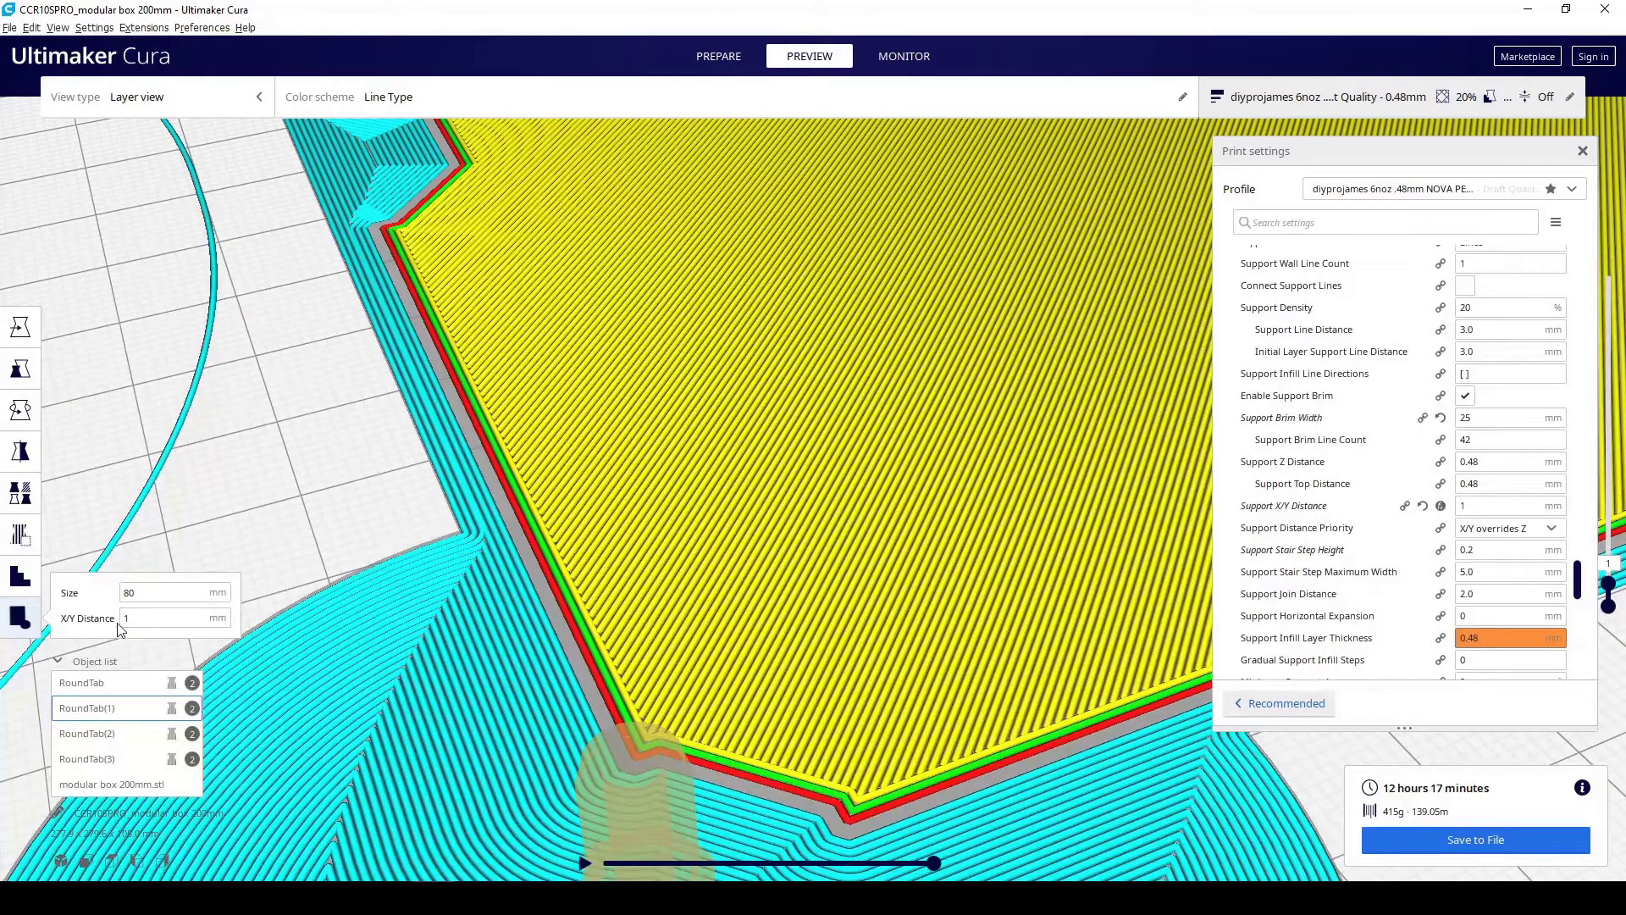
click(93, 682)
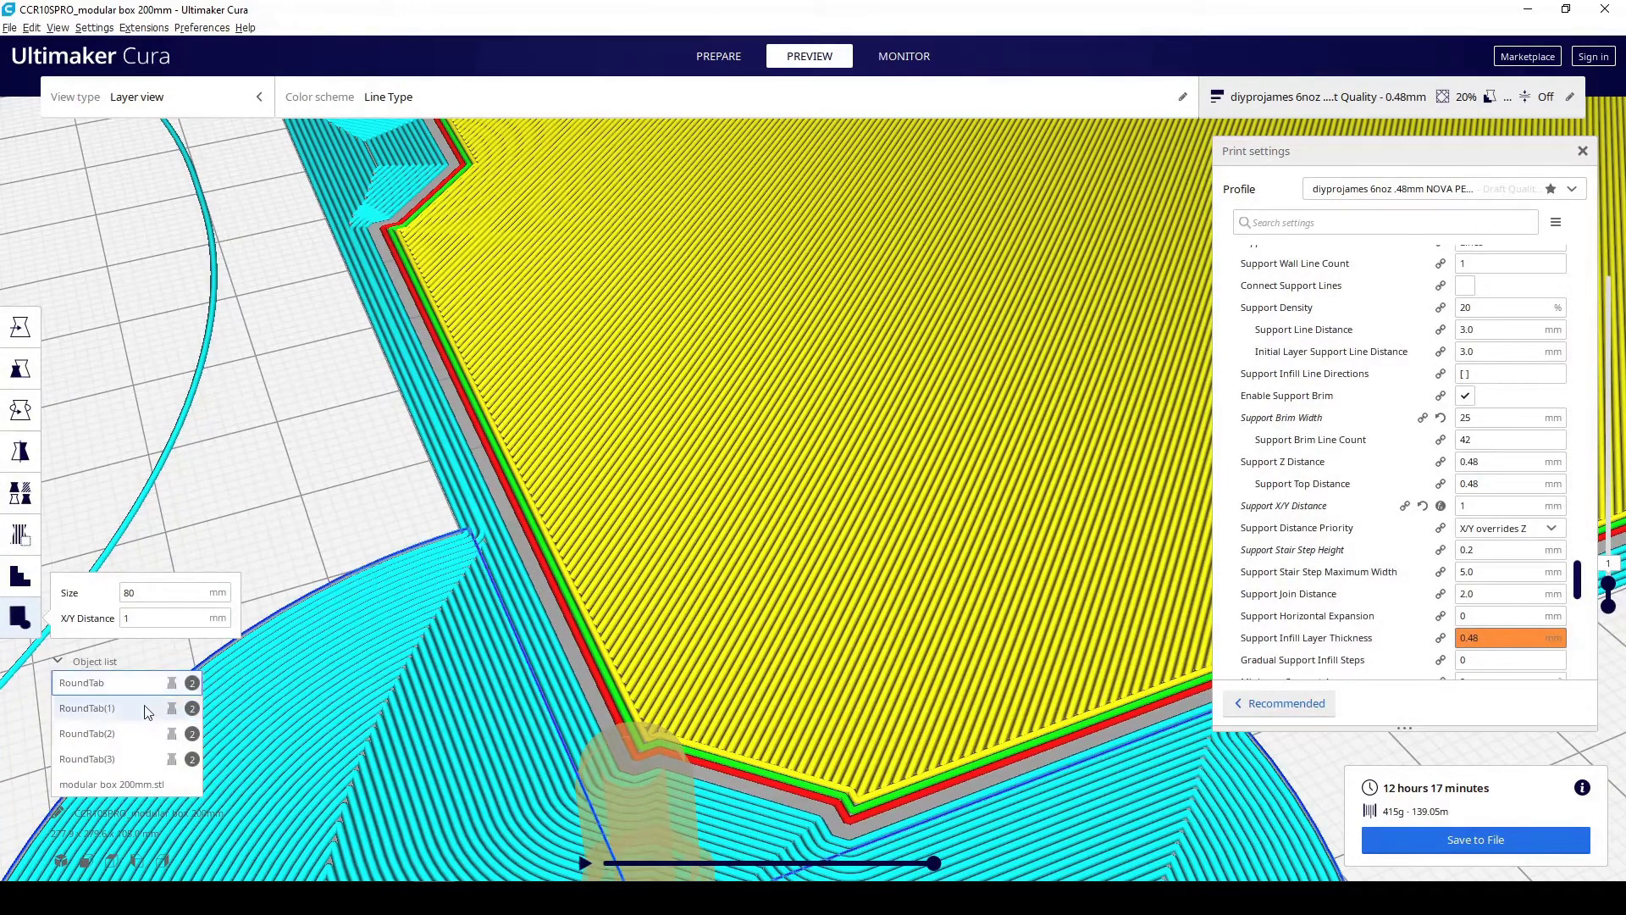
ctrl+click(142, 733)
click(142, 727)
drag(136, 620, 87, 627)
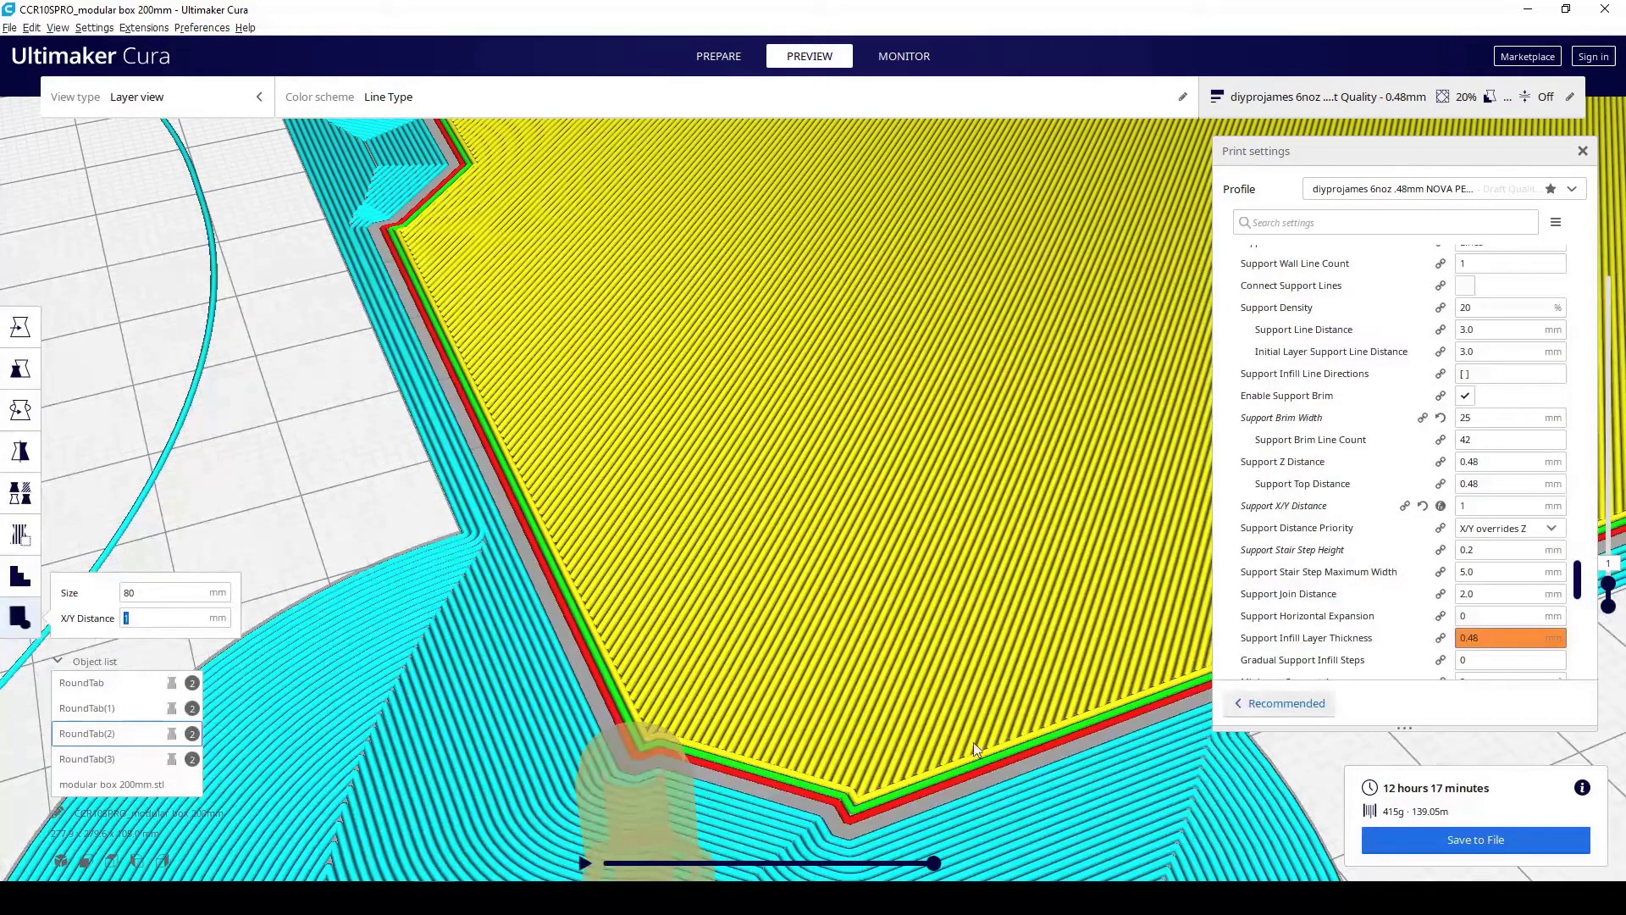
- Set Support X/Y Distance to 0.2 mm, reslice, then change it to 0.3 mm
click(1491, 506)
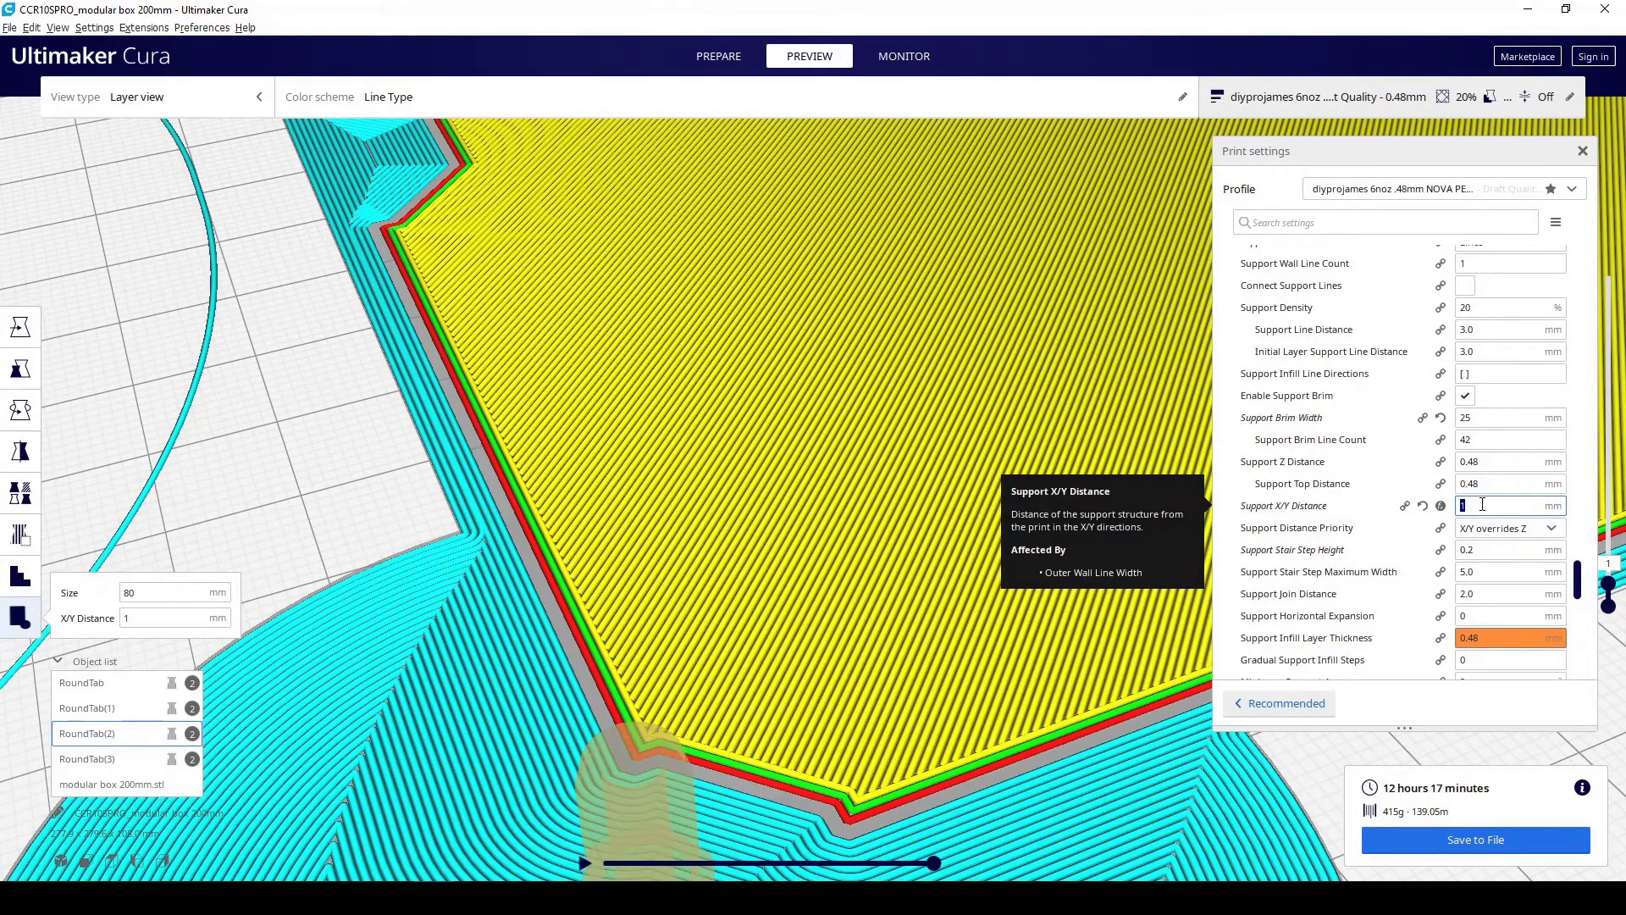
text(.20)
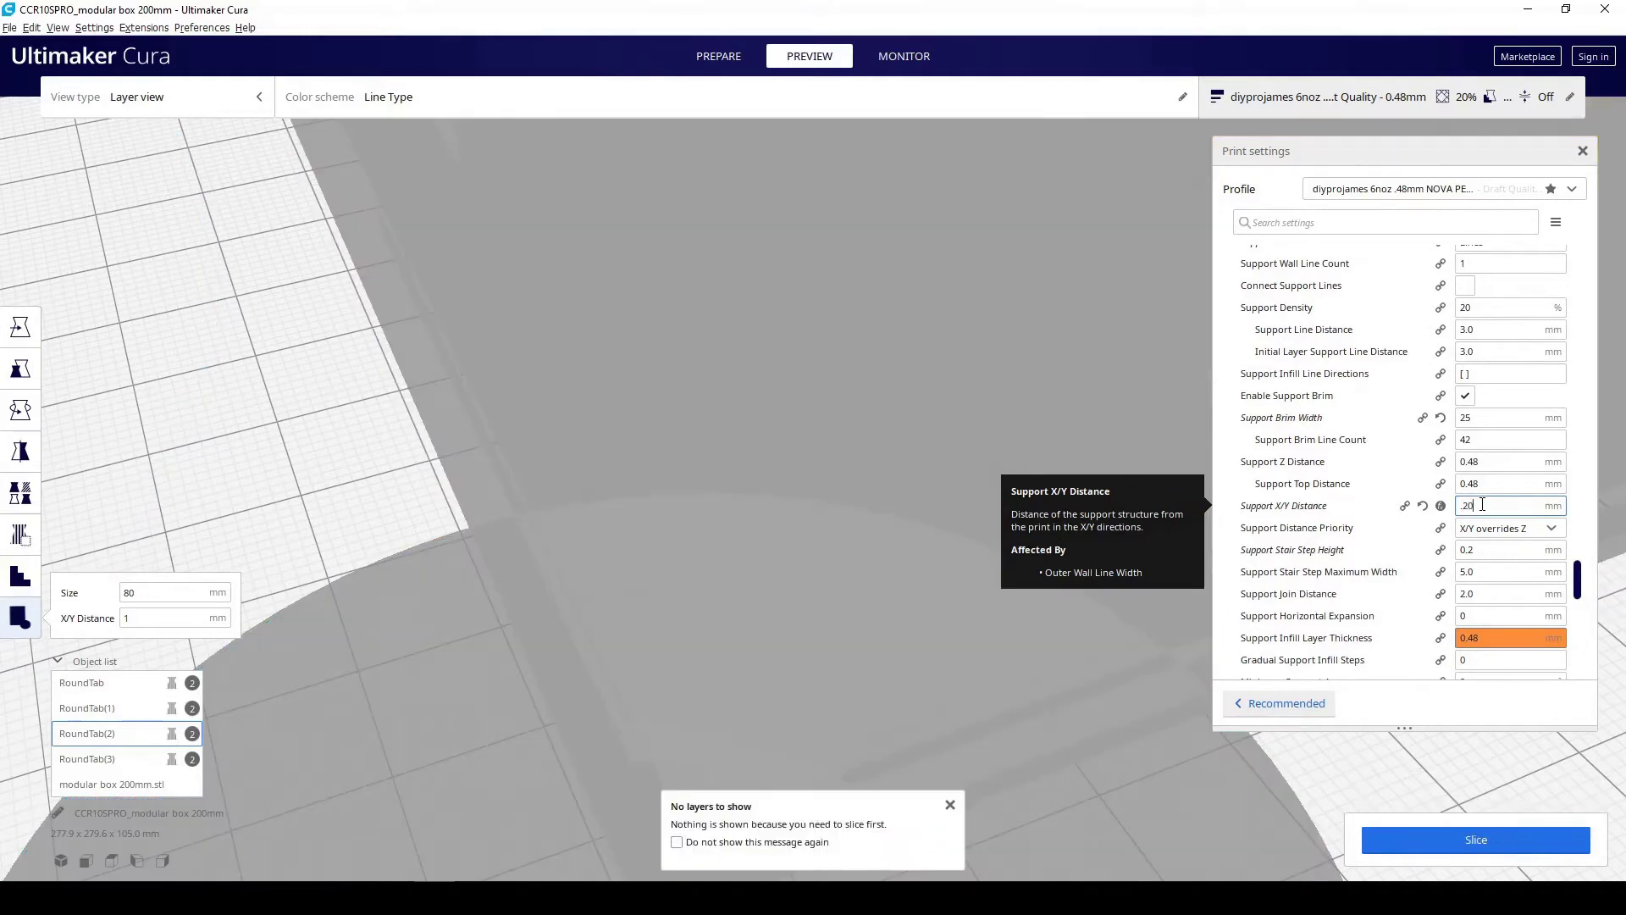
key(BackSpace)
click(1478, 839)
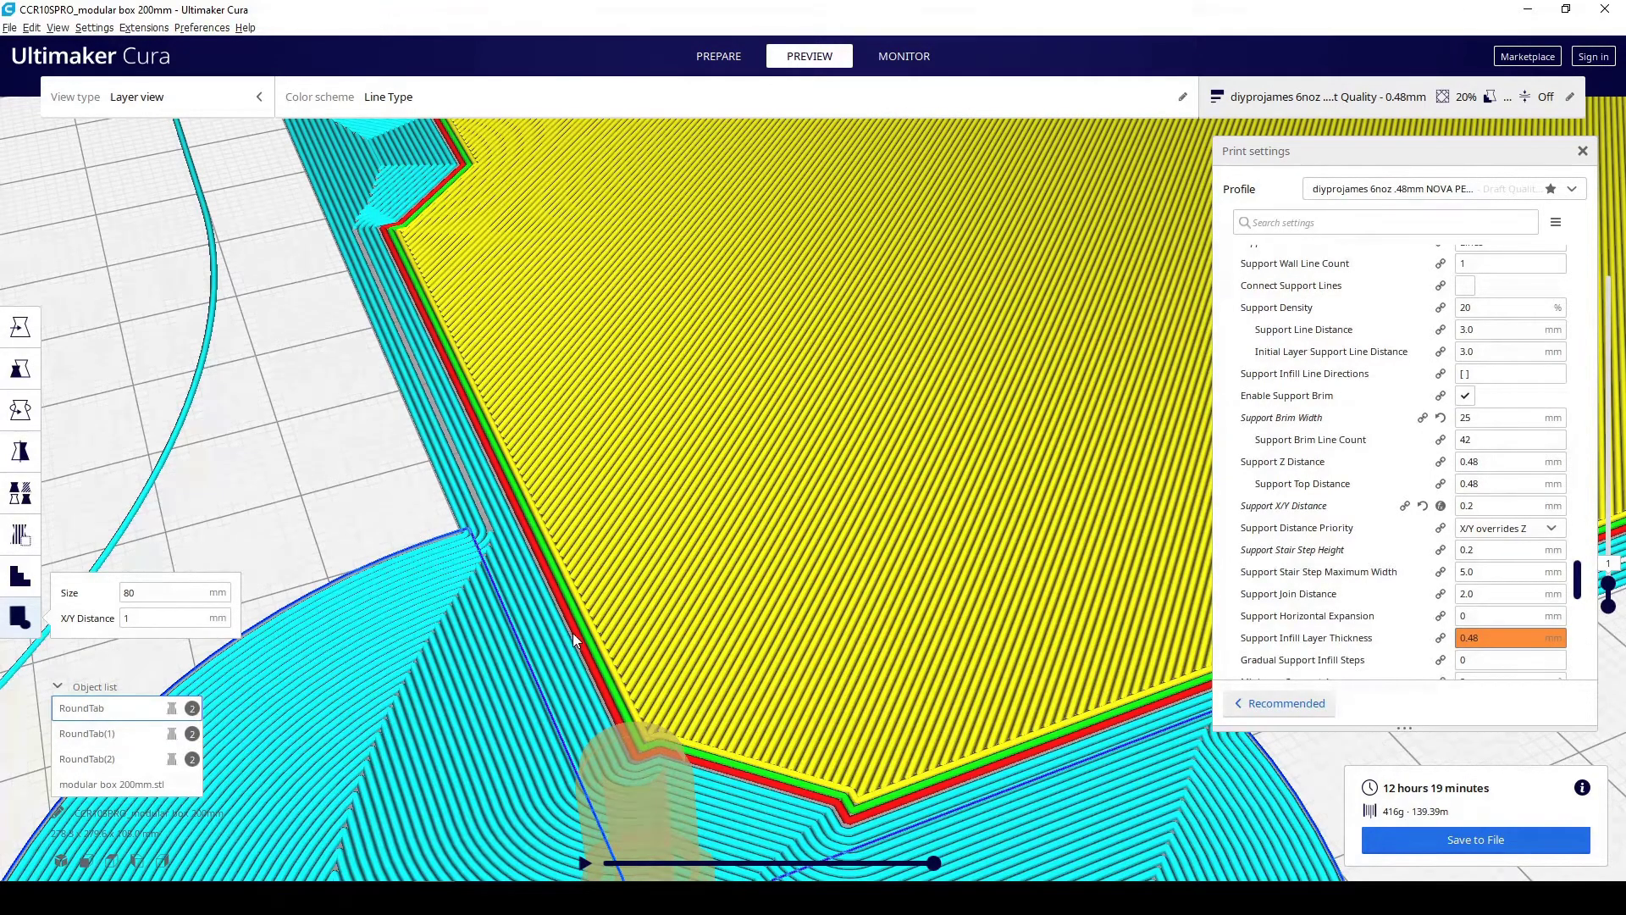
triple_click(1491, 505)
text(0.3)
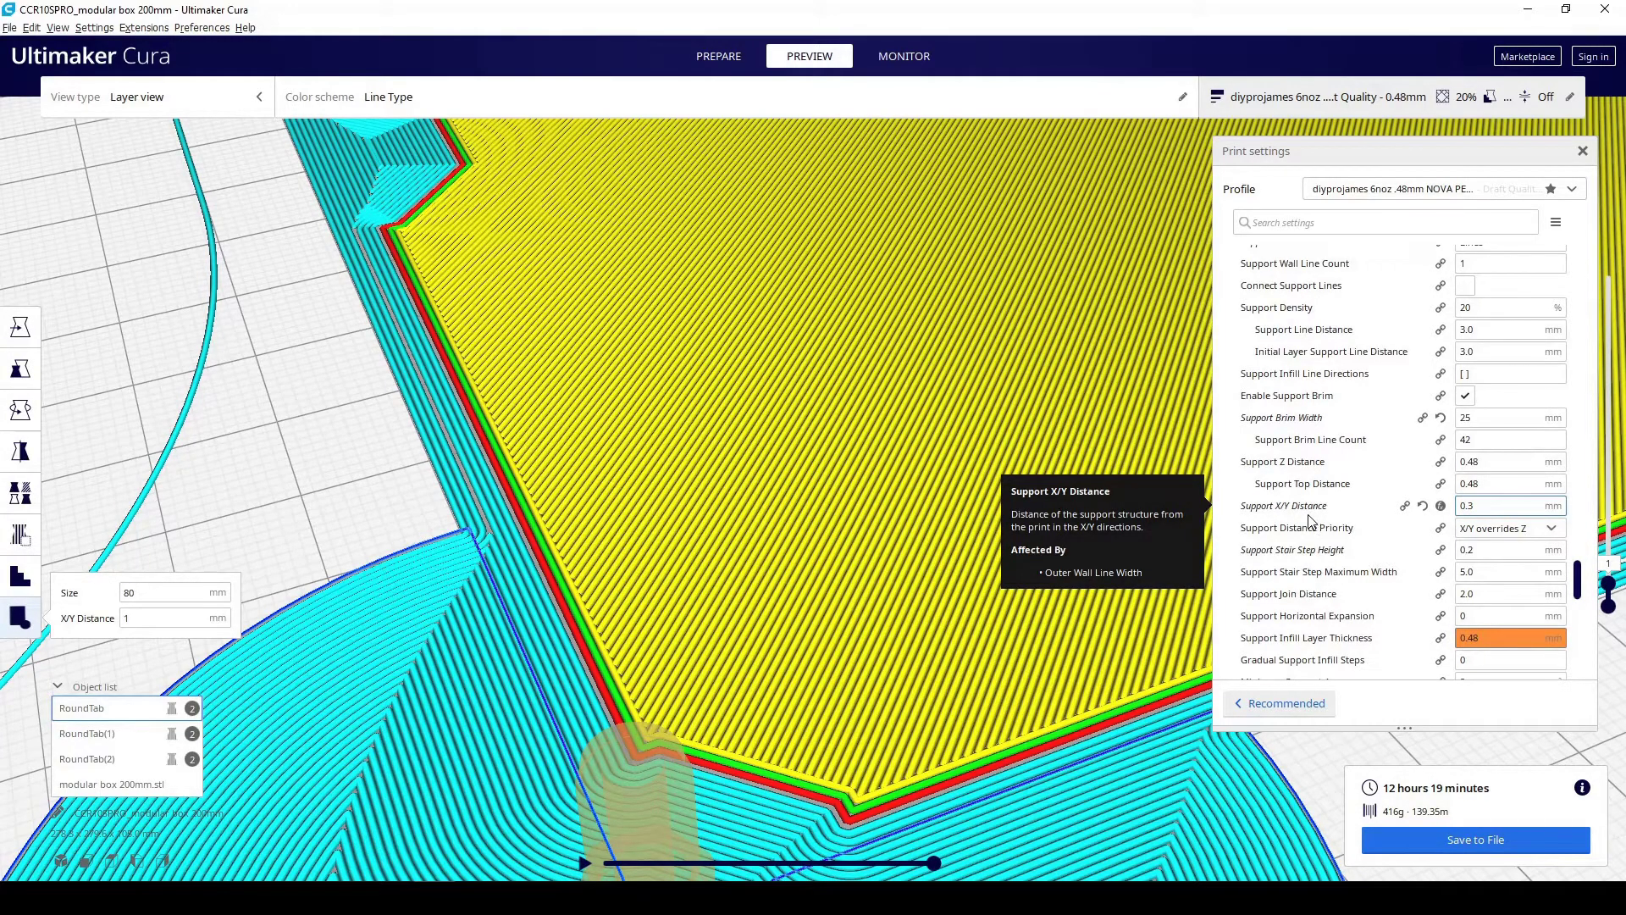
mouse_move(1287, 541)
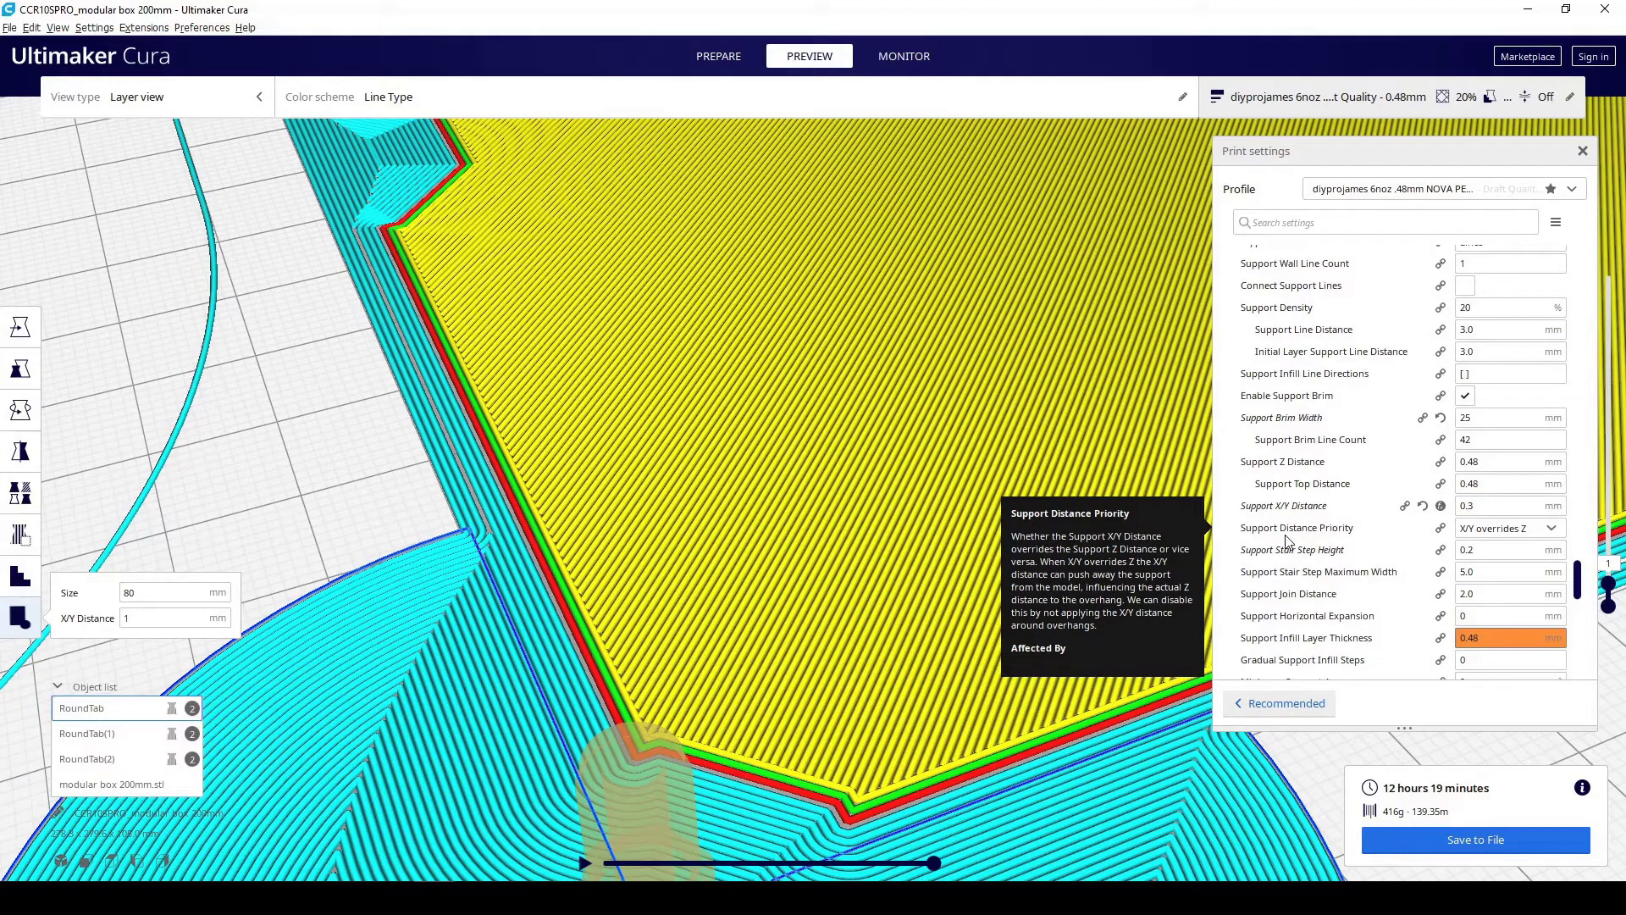
scroll(1339, 508, down, 10)
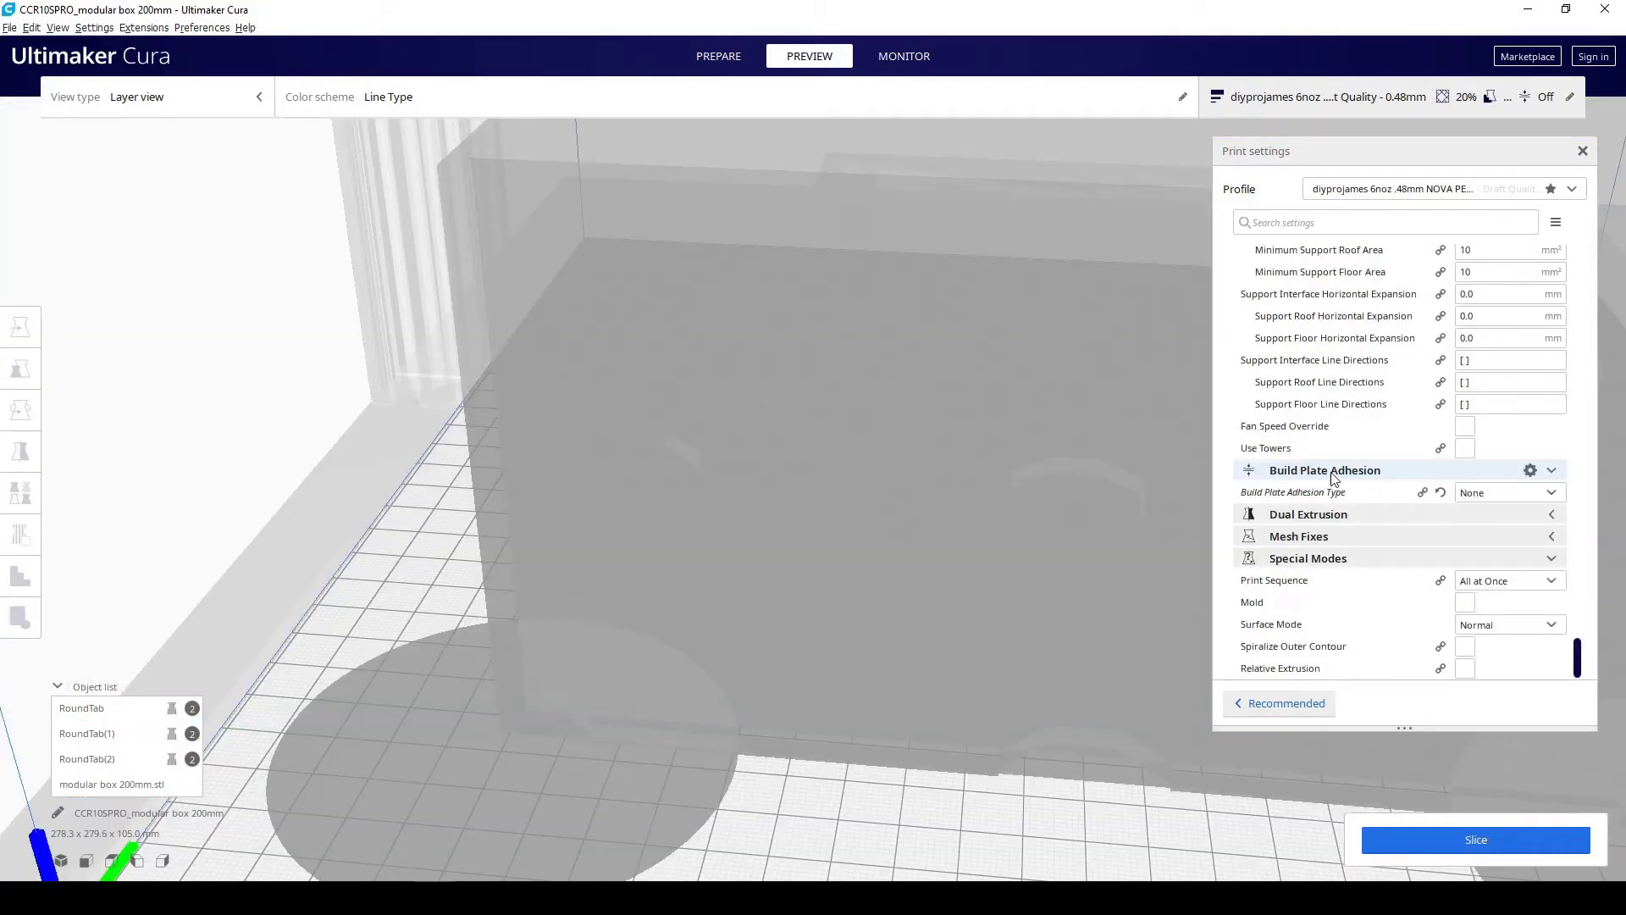
click(1475, 494)
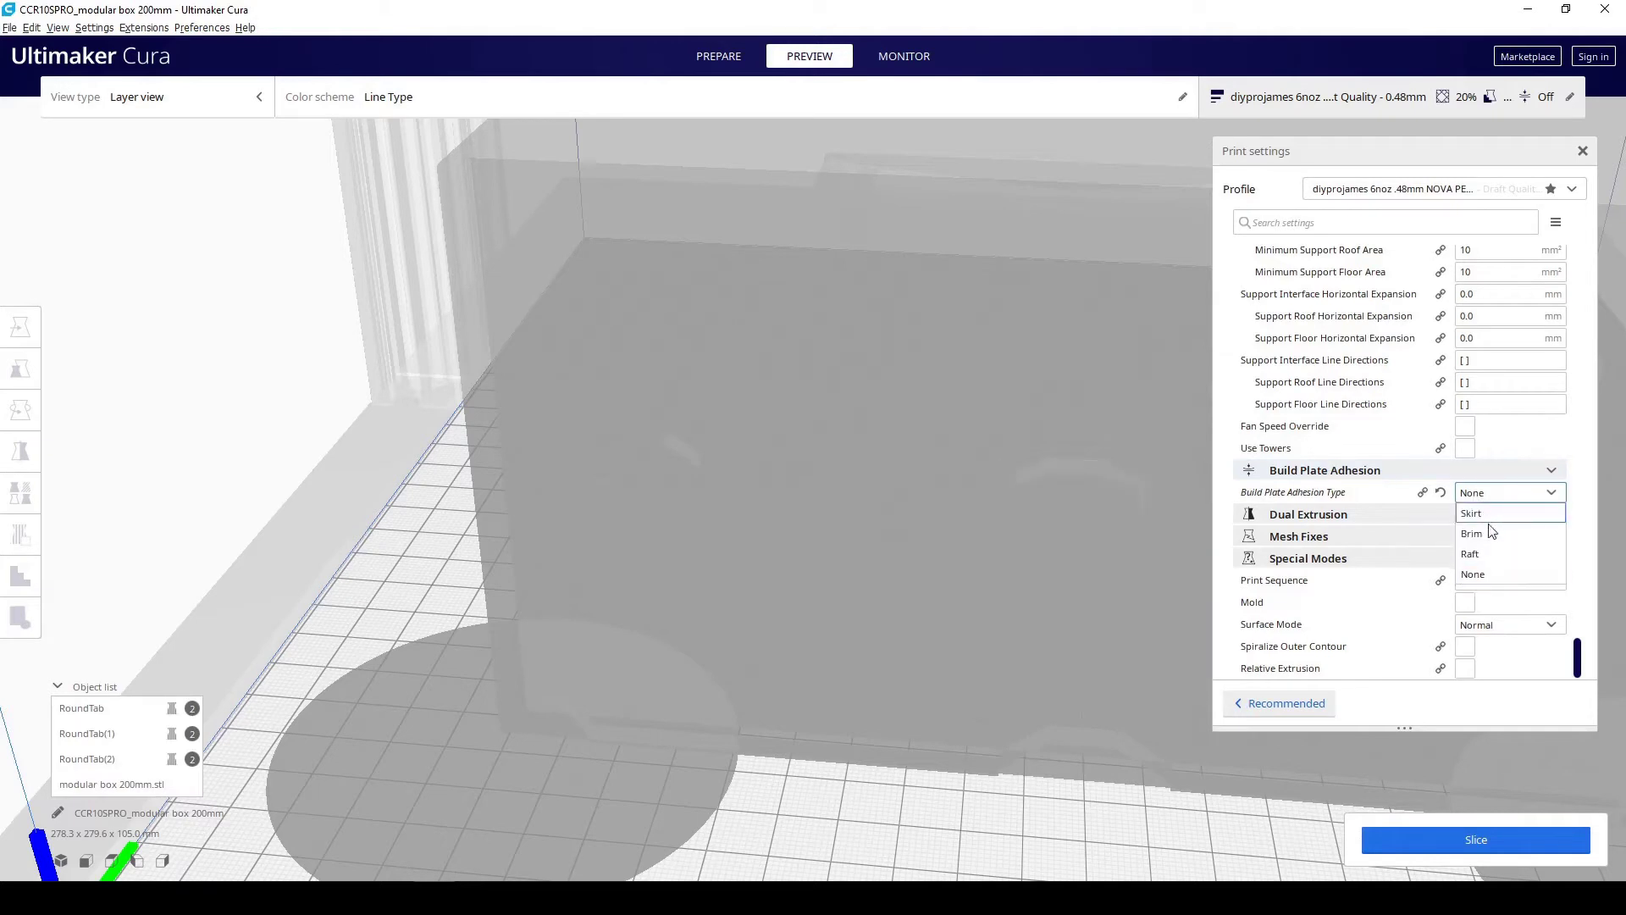
click(1489, 540)
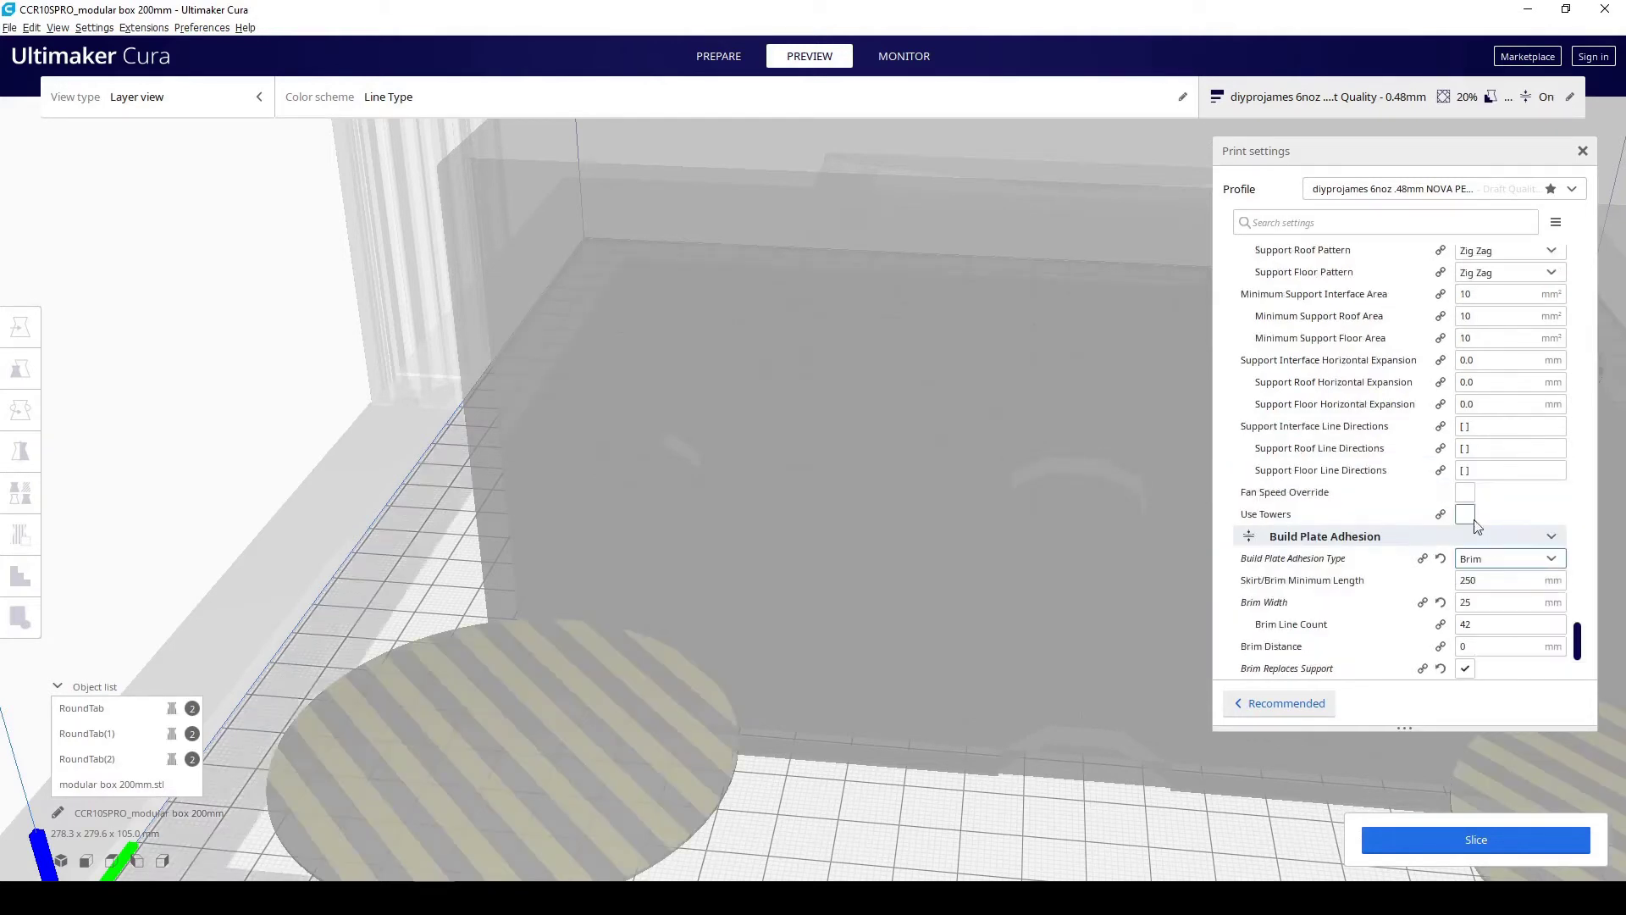
scroll(1500, 583, down, 2)
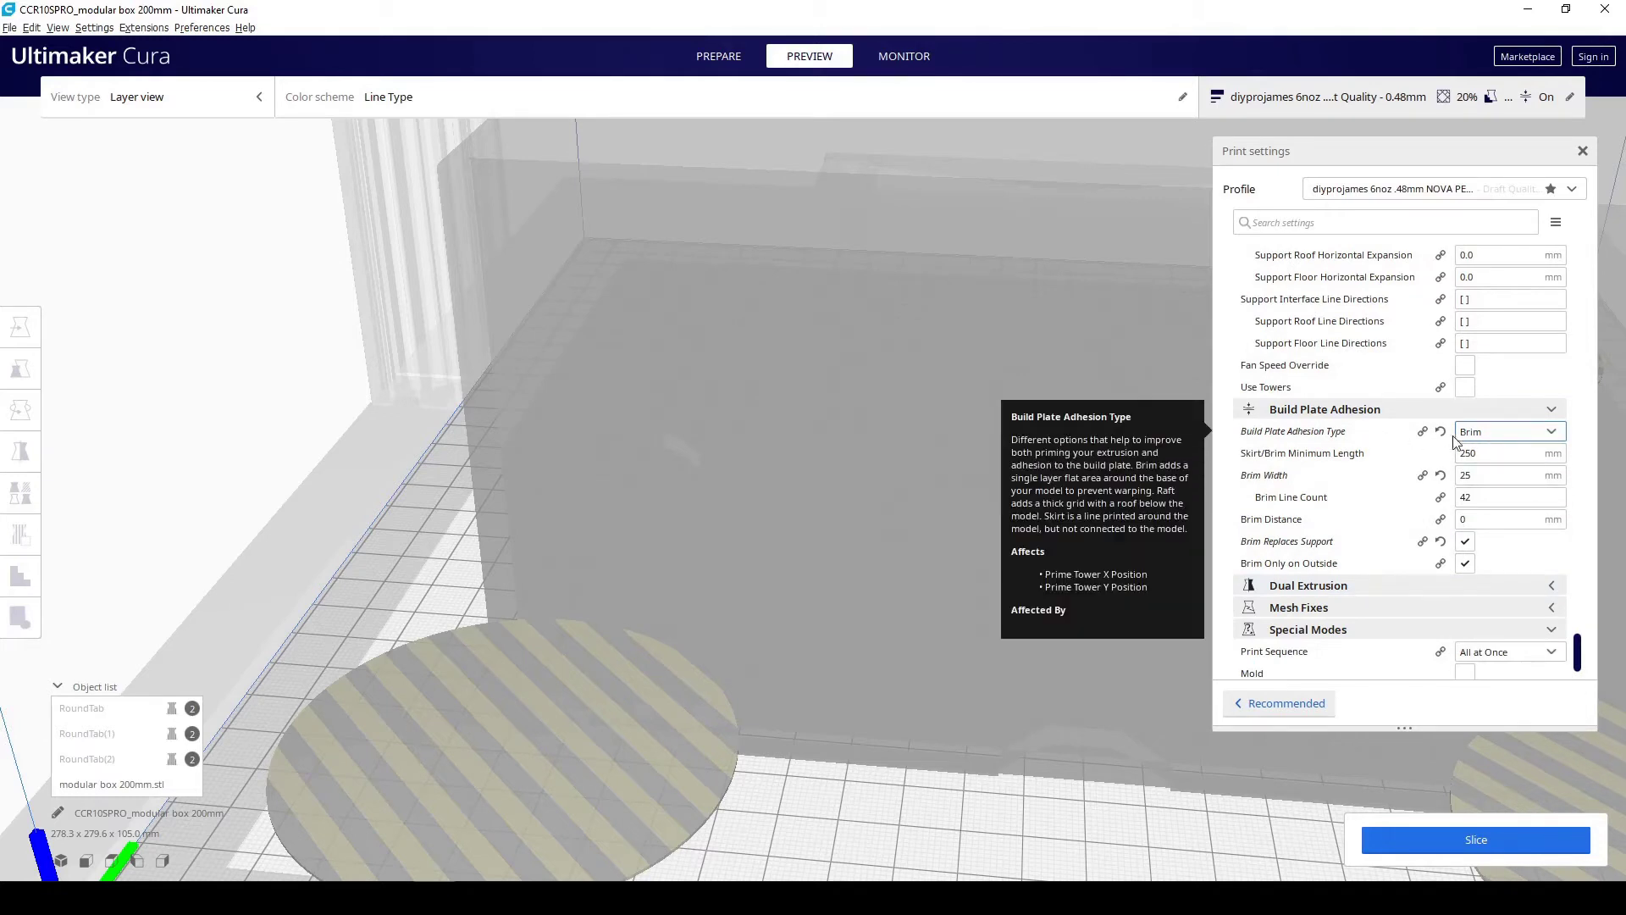
click(1519, 438)
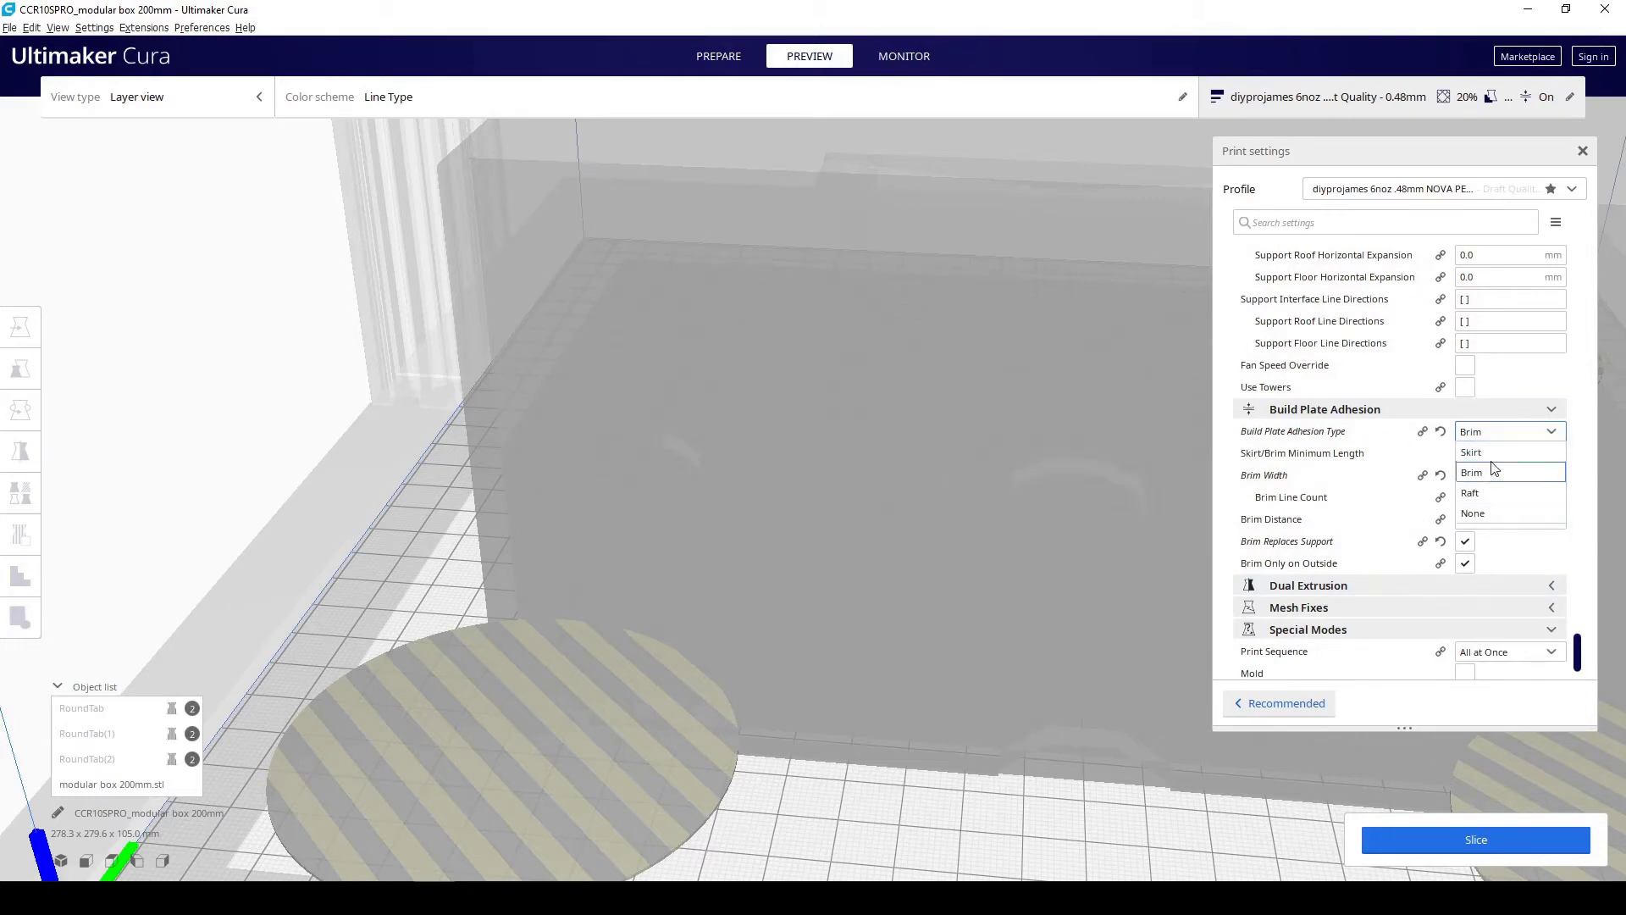
click(1495, 515)
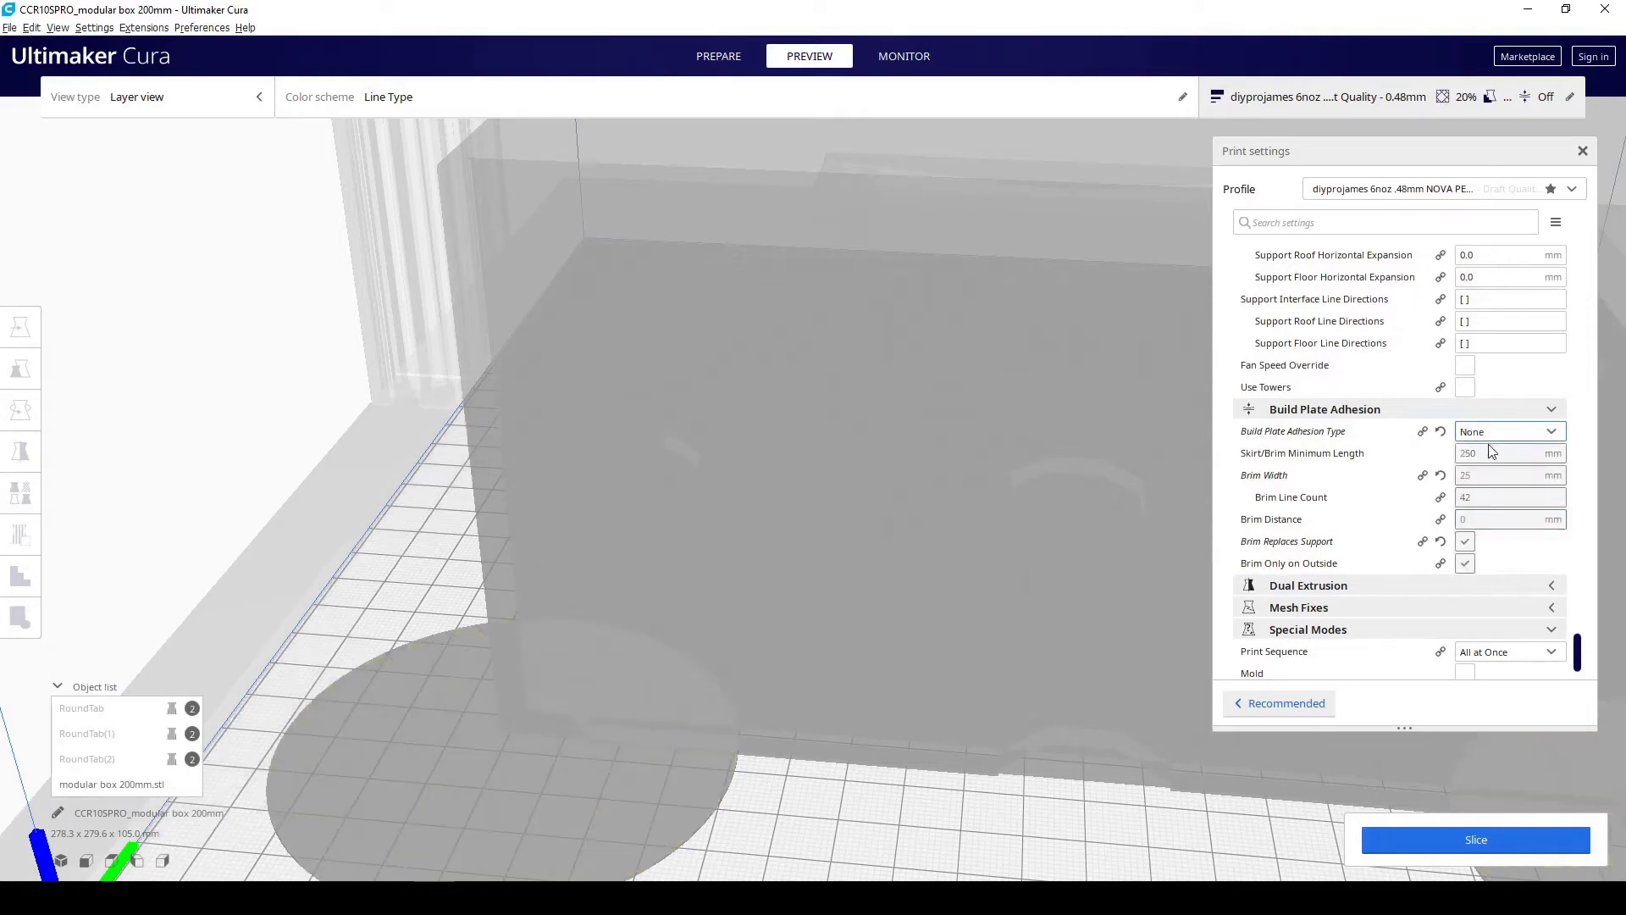
scroll(1418, 450, up, 10)
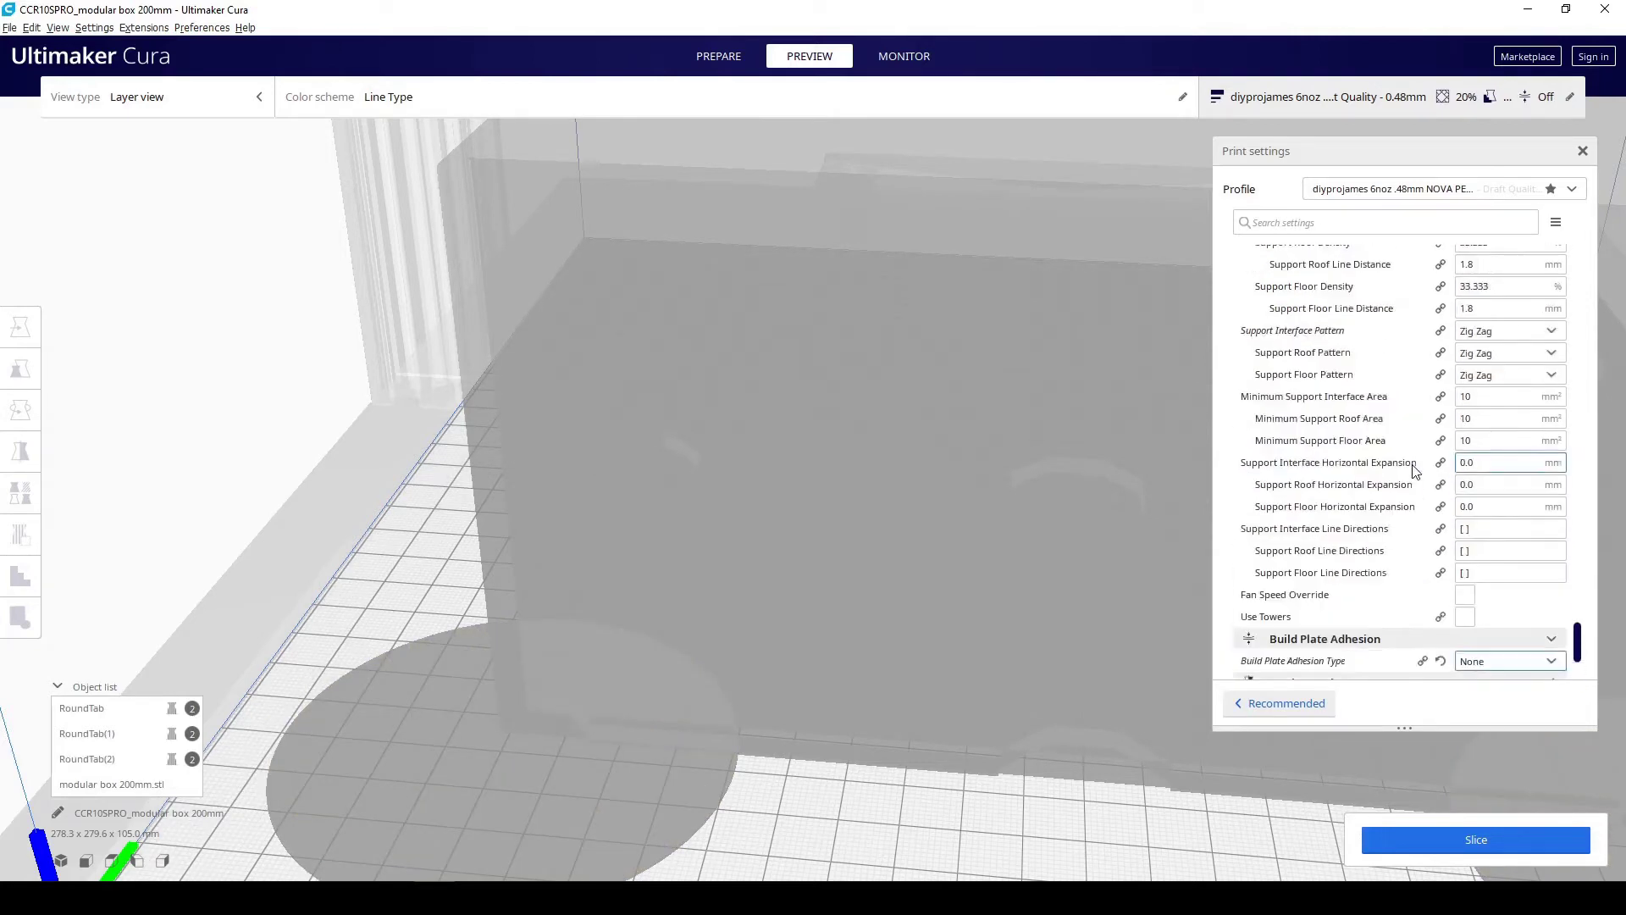
scroll(1413, 471, up, 5)
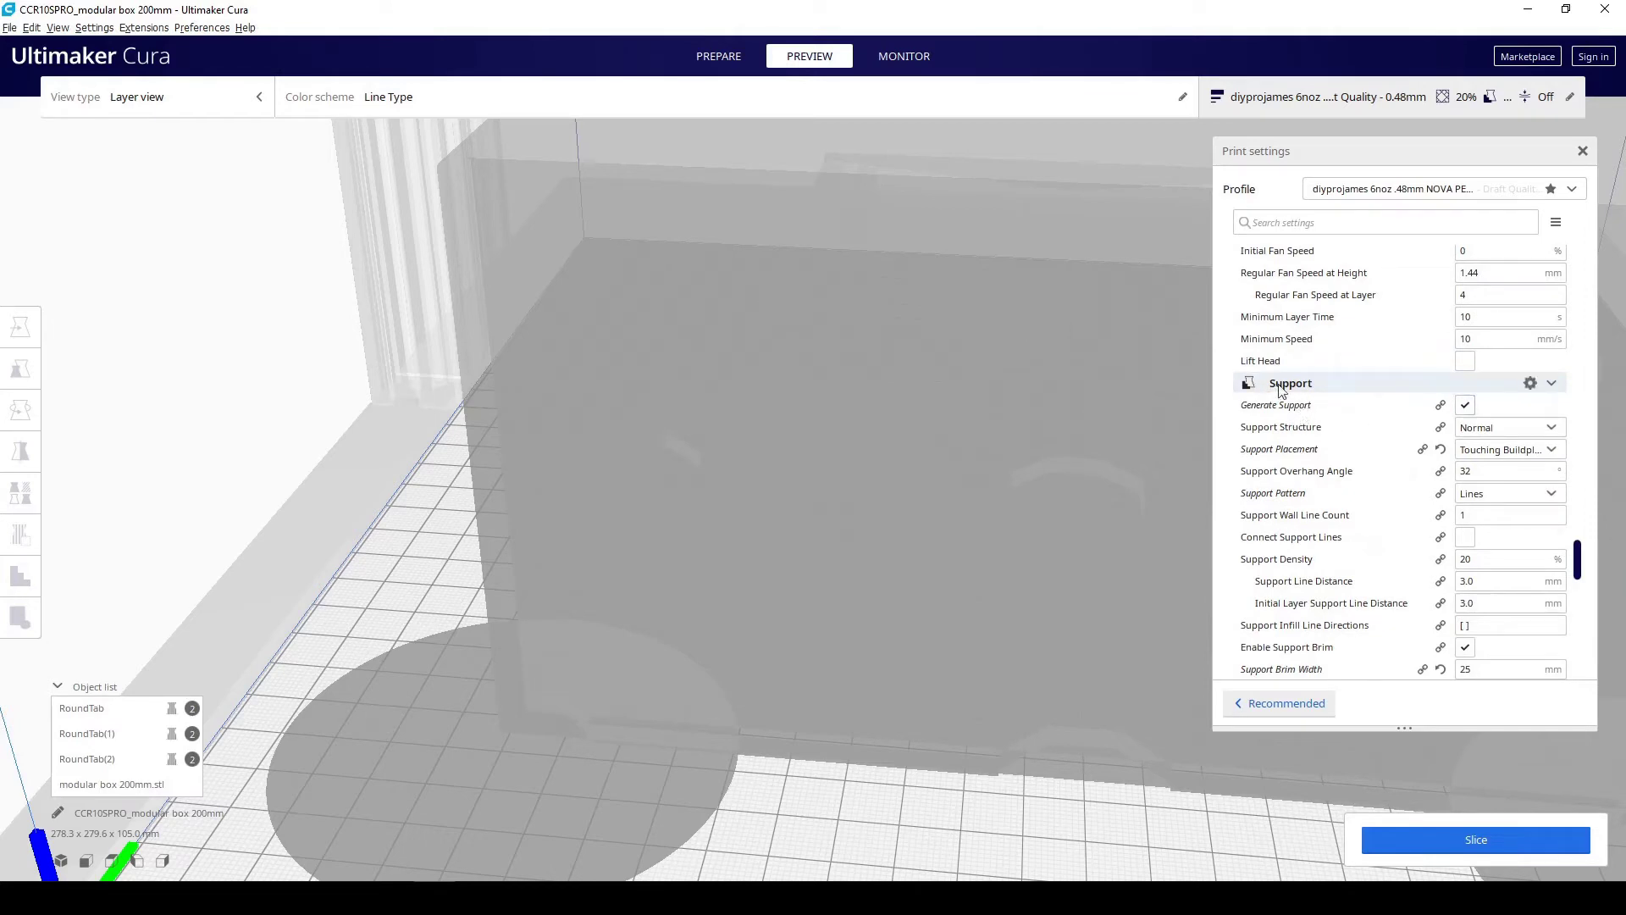
scroll(1352, 491, down, 3)
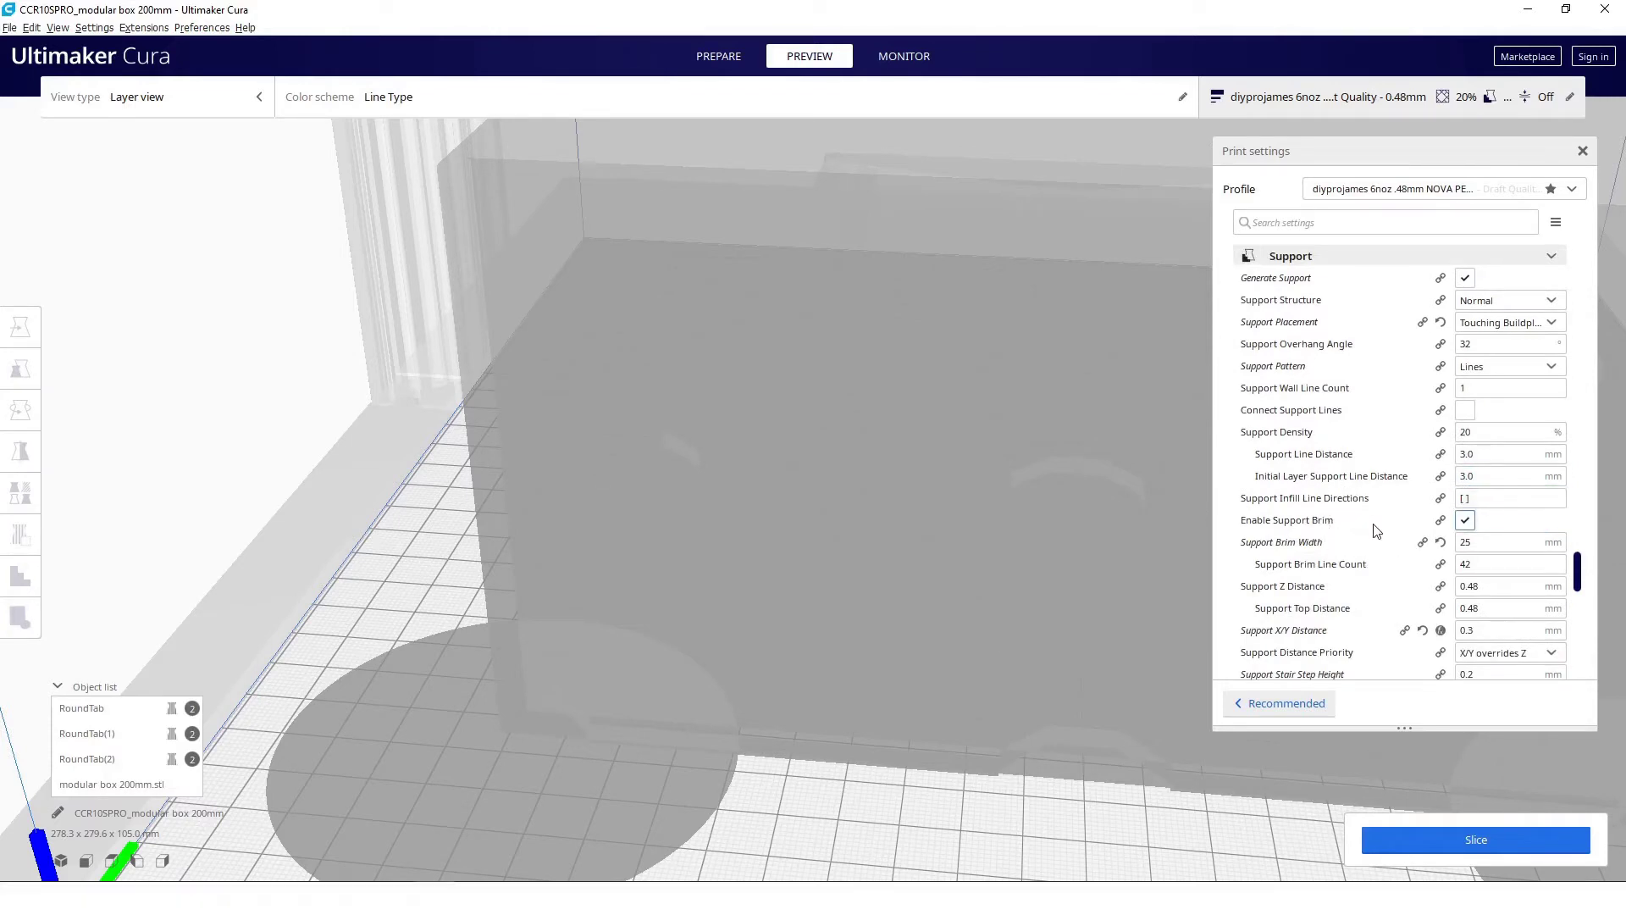
mouse_move(1285, 531)
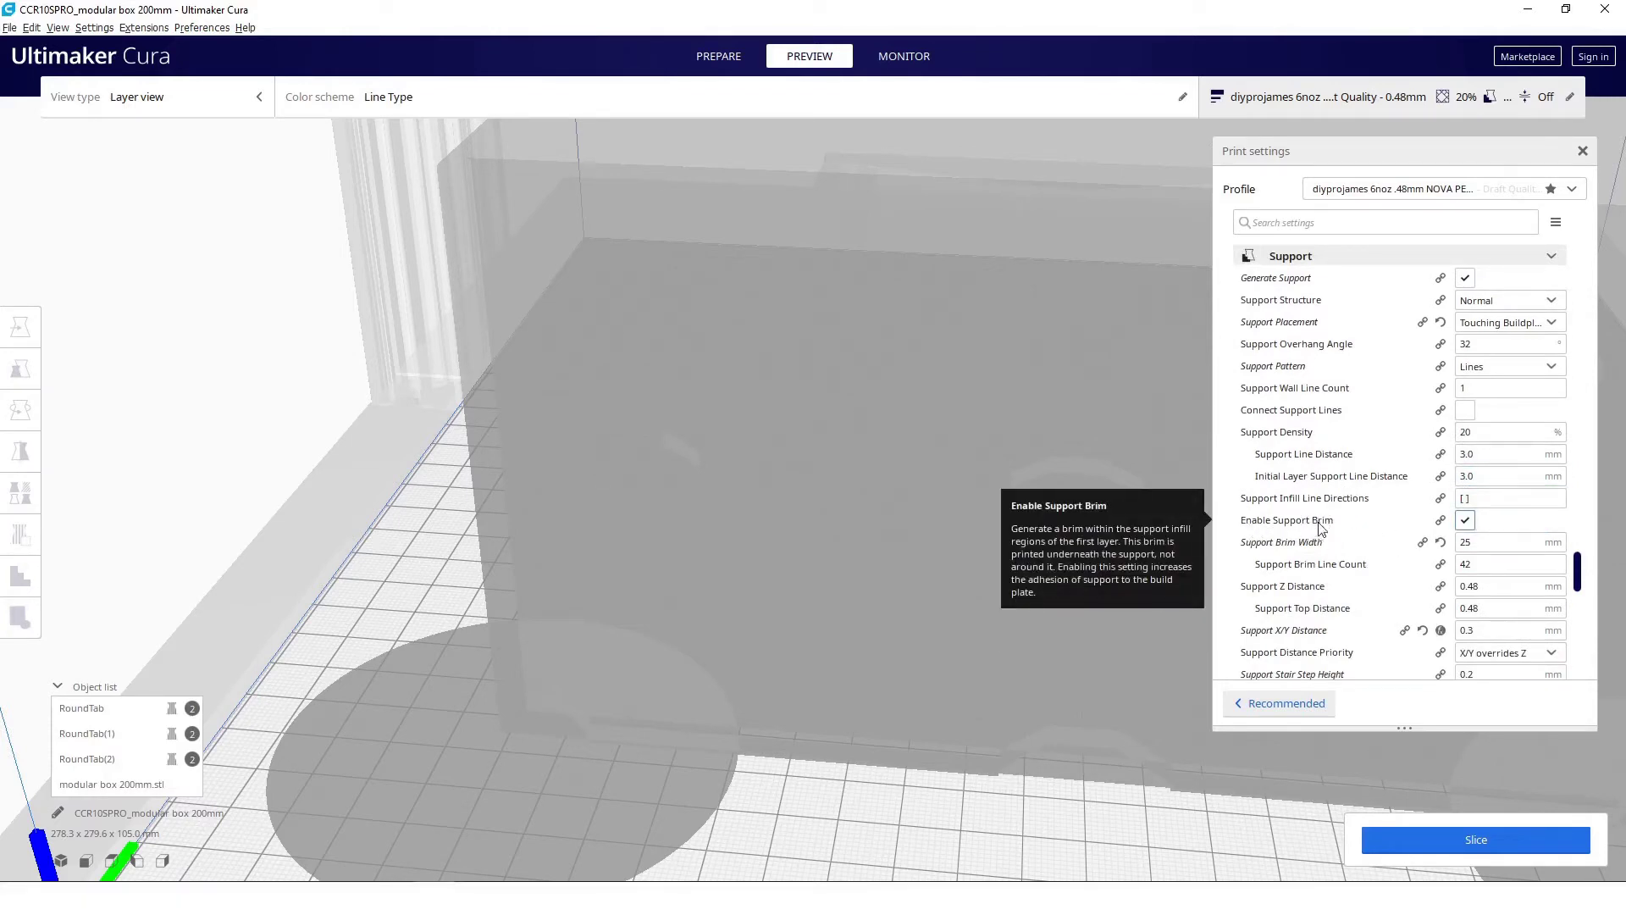
click(1466, 521)
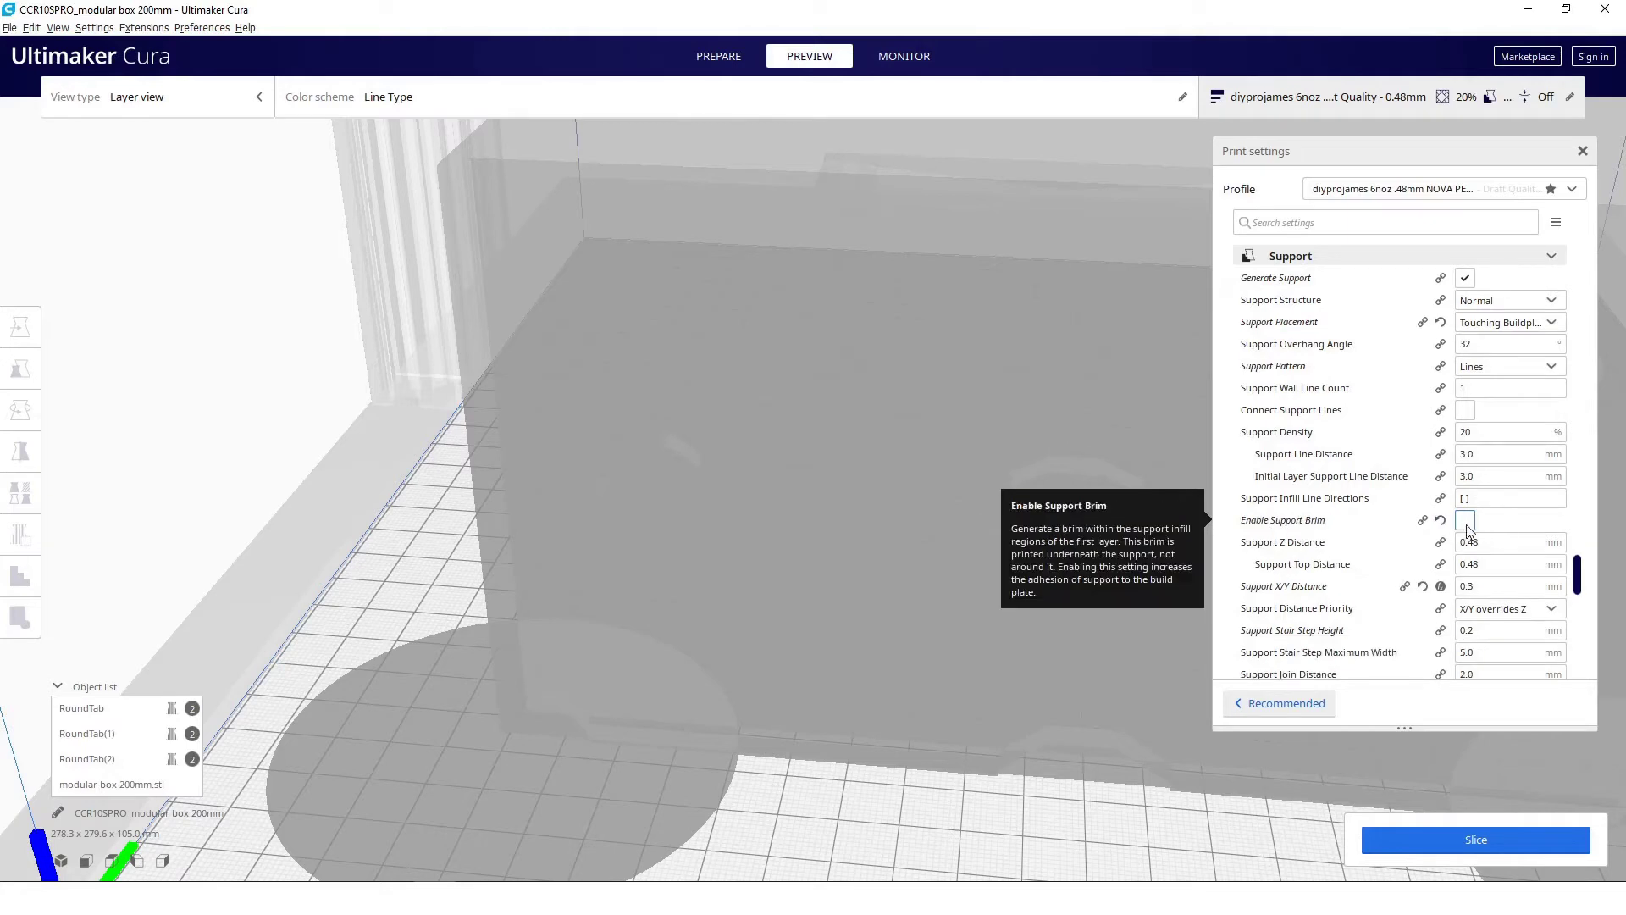
click(1466, 521)
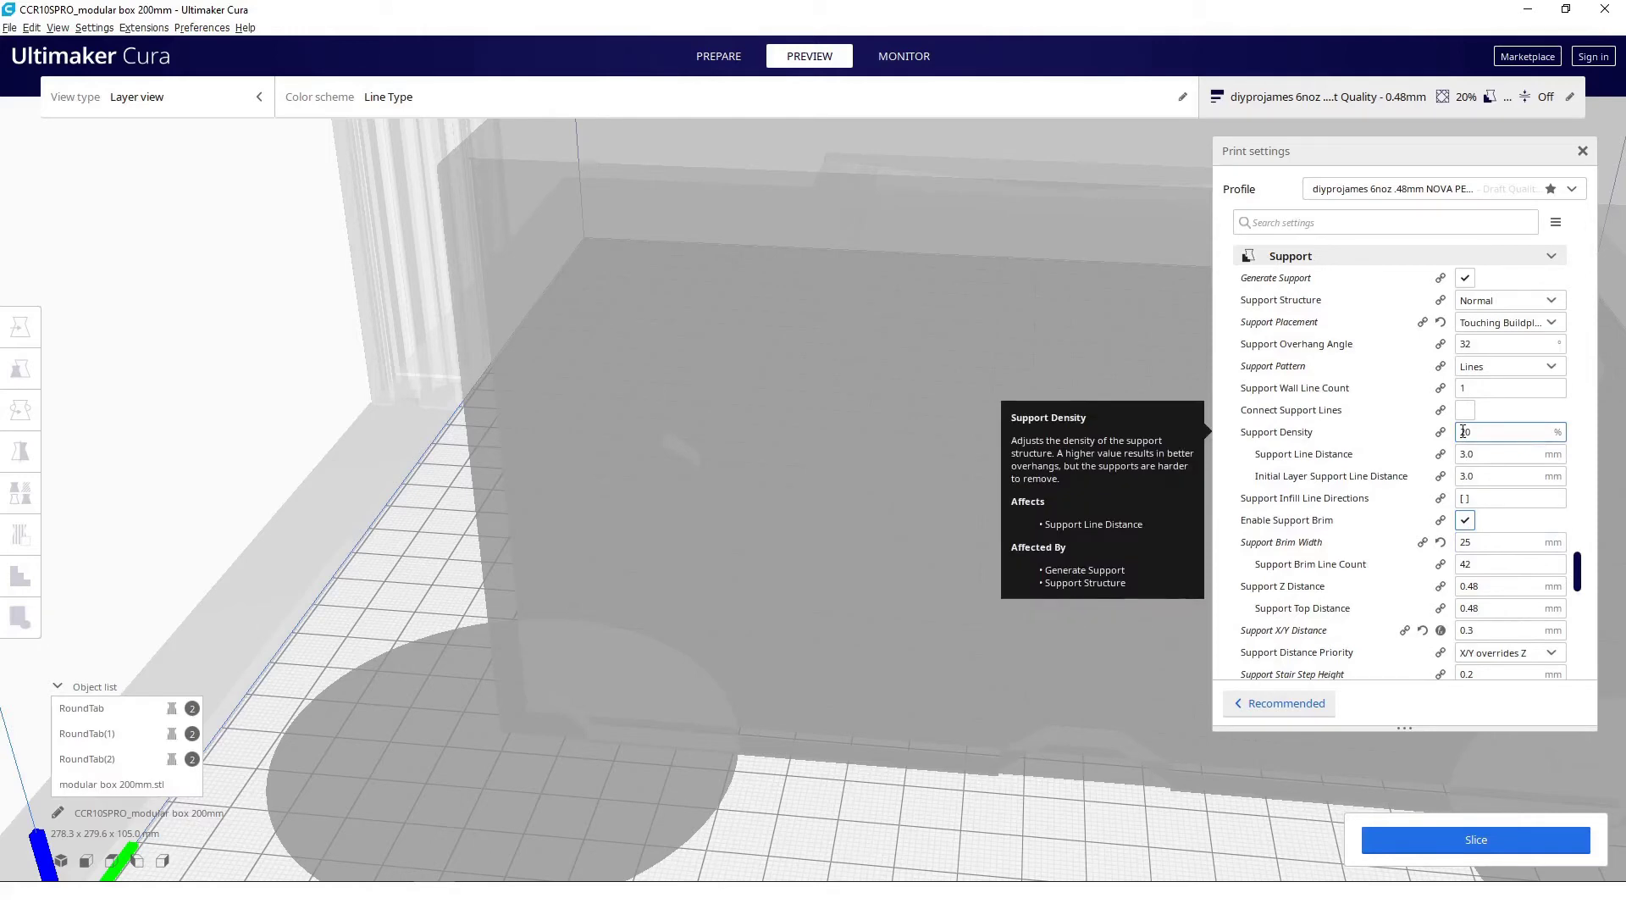
scroll(1463, 432, up, 1)
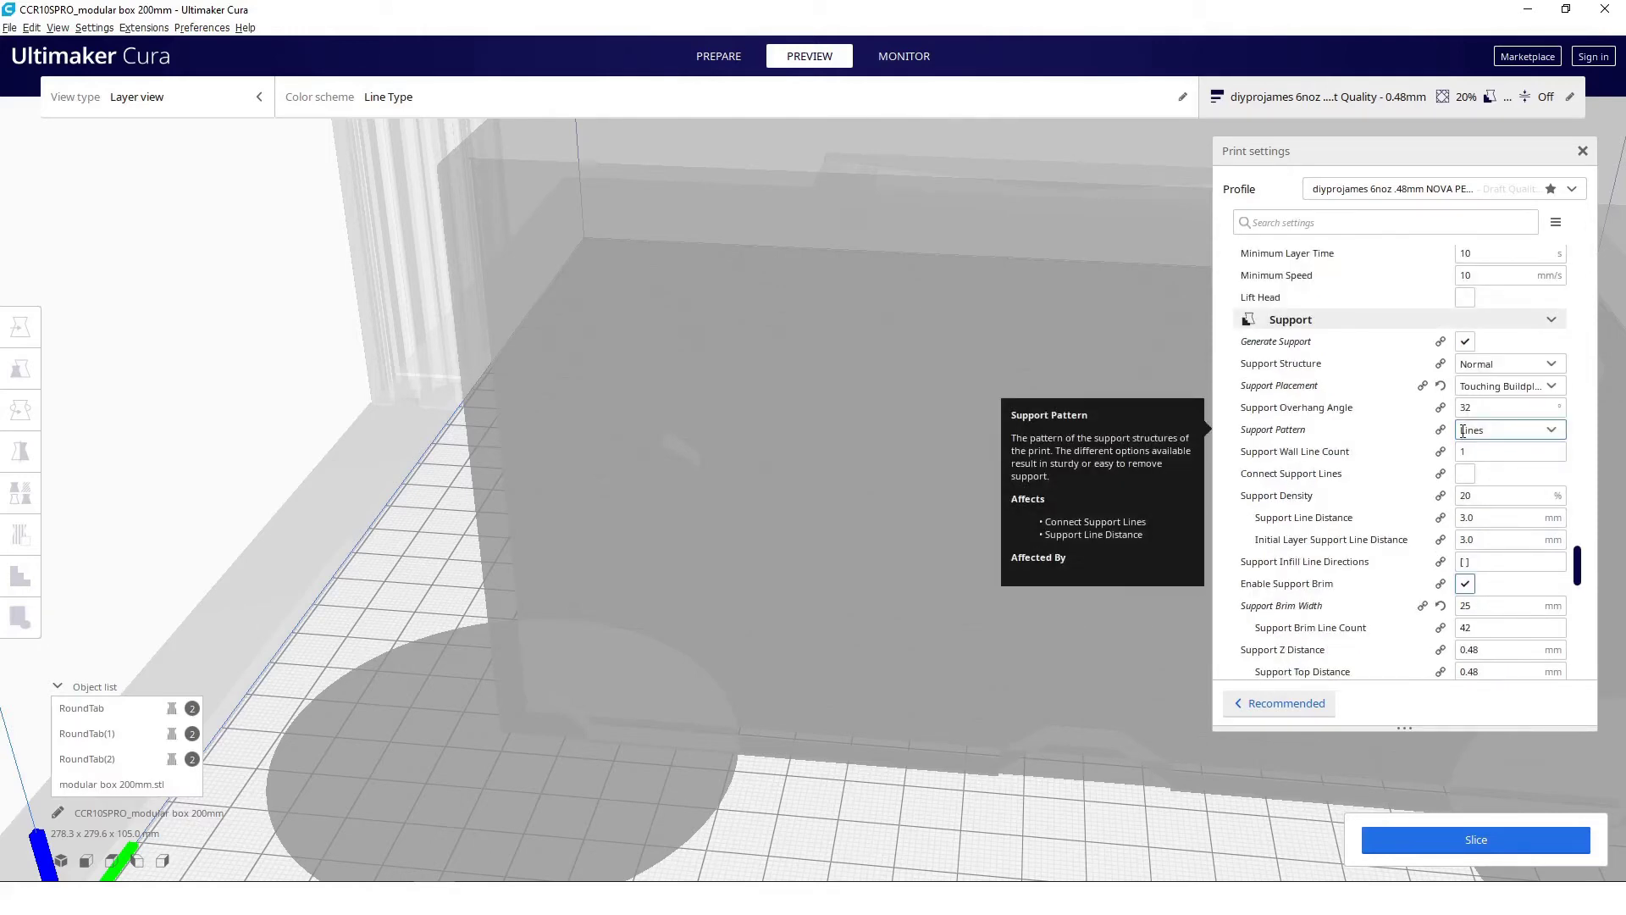
scroll(1463, 432, down, 1)
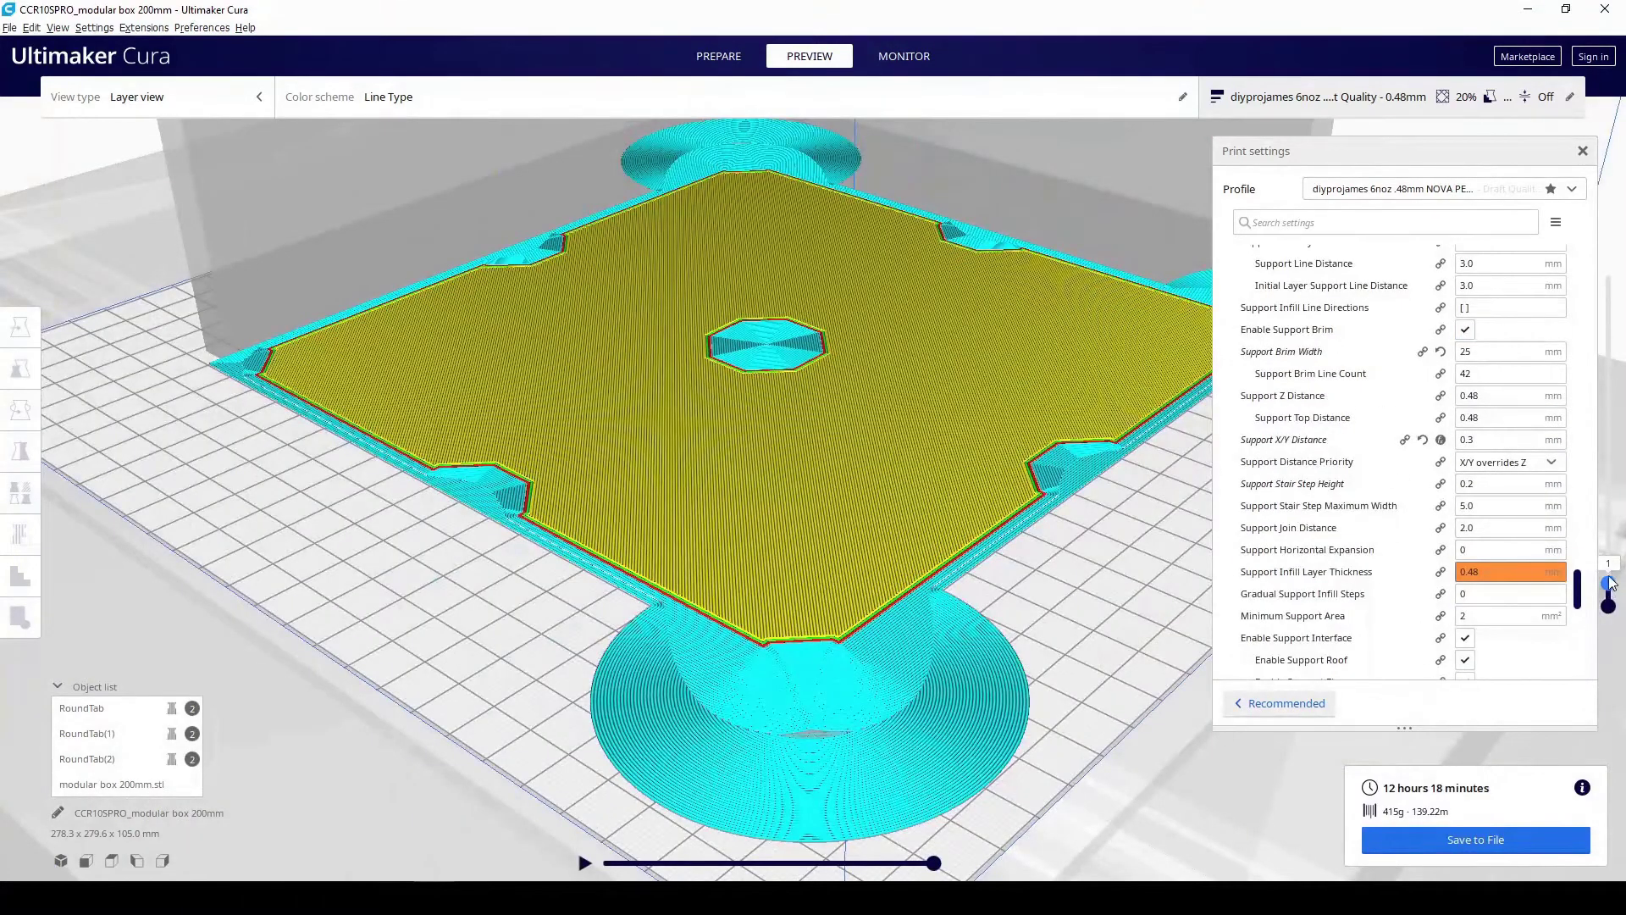
- Inspect the sliced preview at layers 8–9 from a low side angle
drag(1608, 585, 1611, 573)
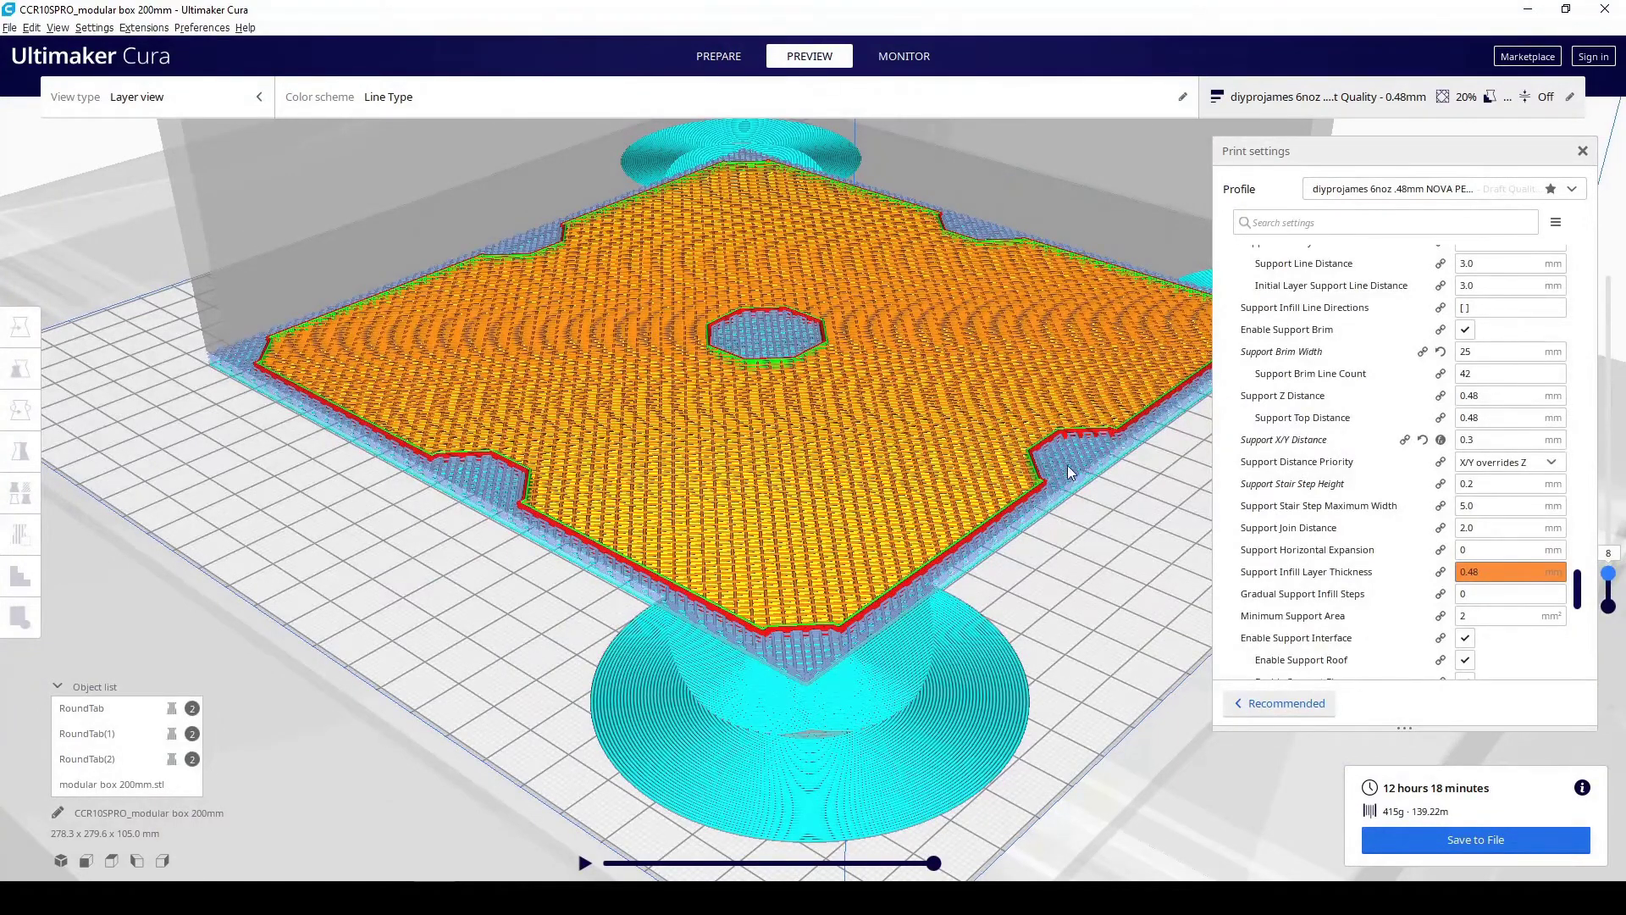
scroll(1069, 473, up, 5)
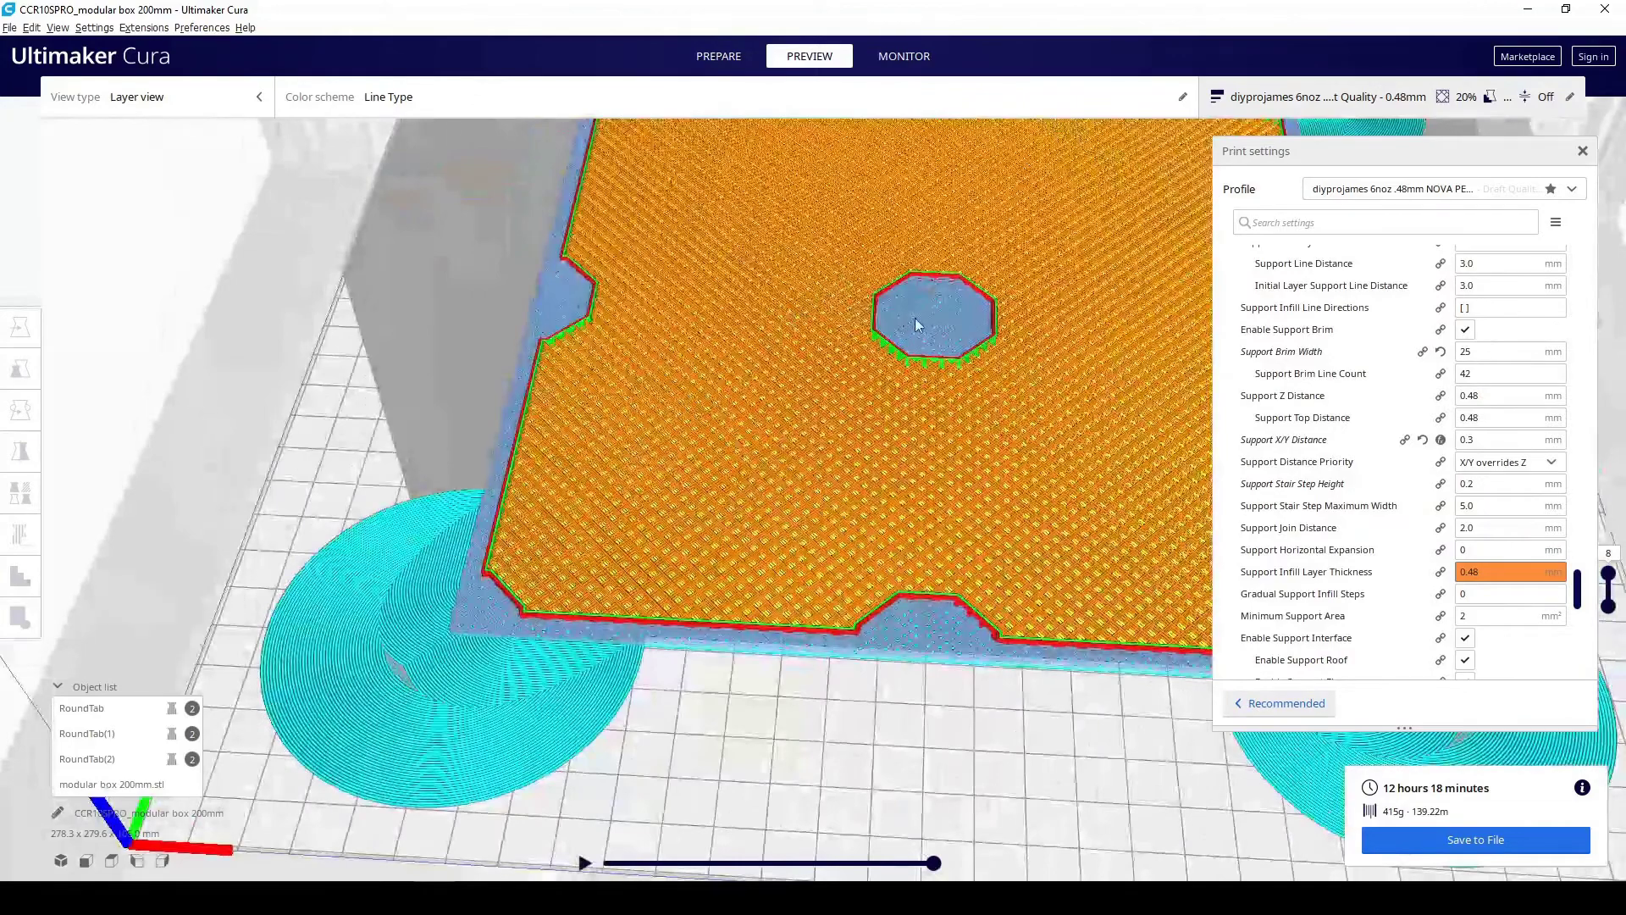
scroll(917, 324, down, 5)
right_drag(917, 324, 652, 690)
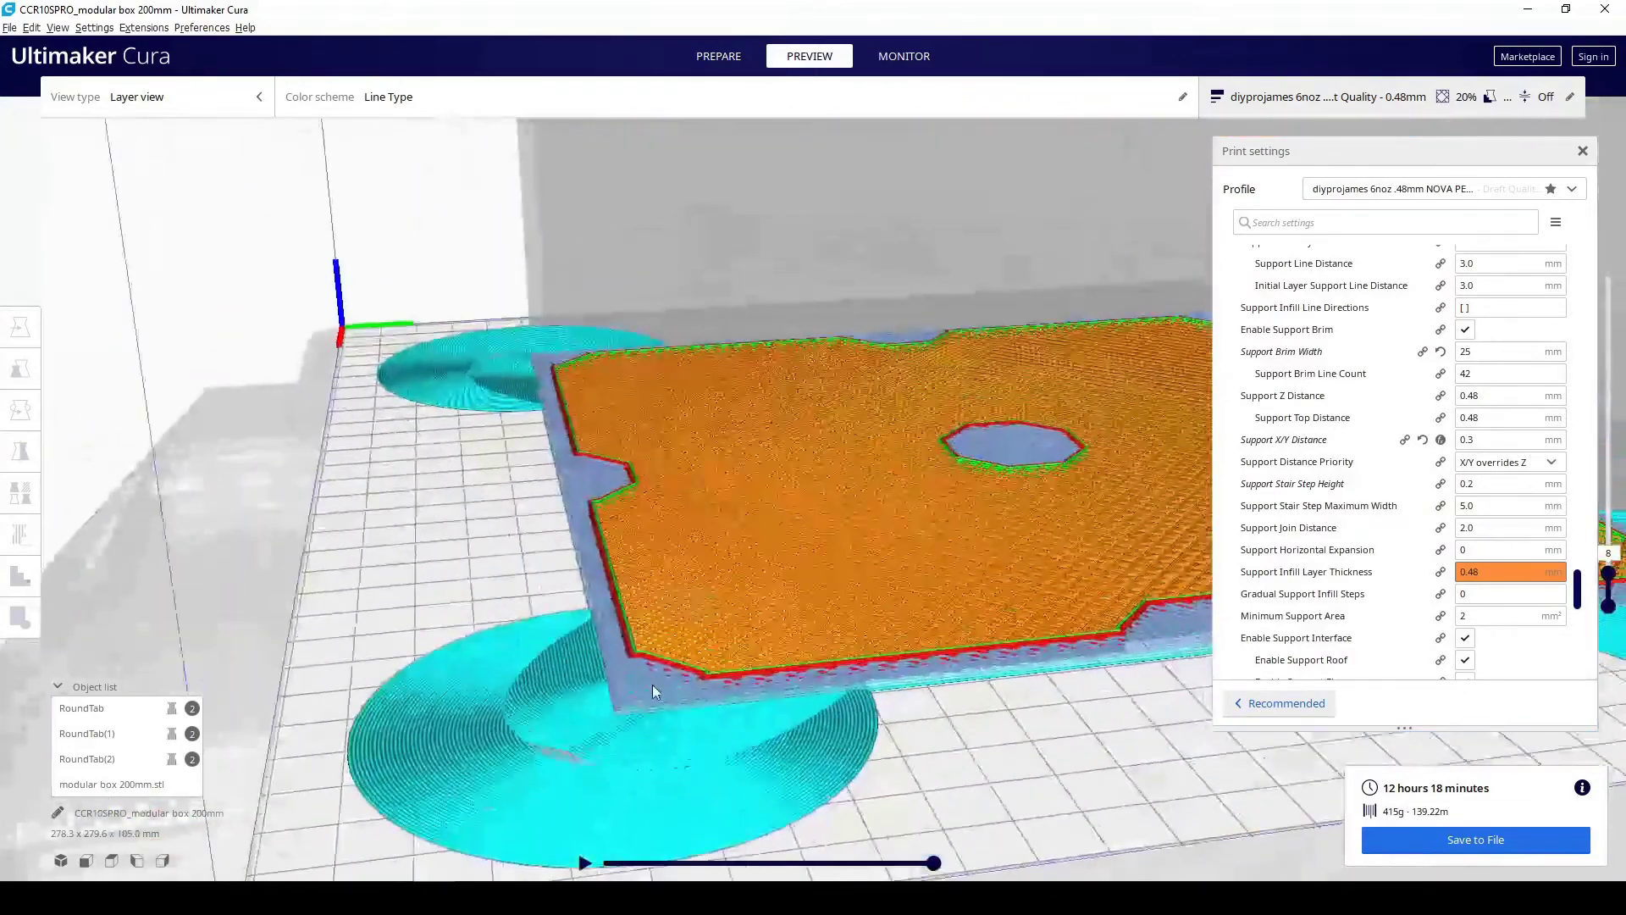
scroll(637, 720, up, 1)
scroll(628, 704, down, 1)
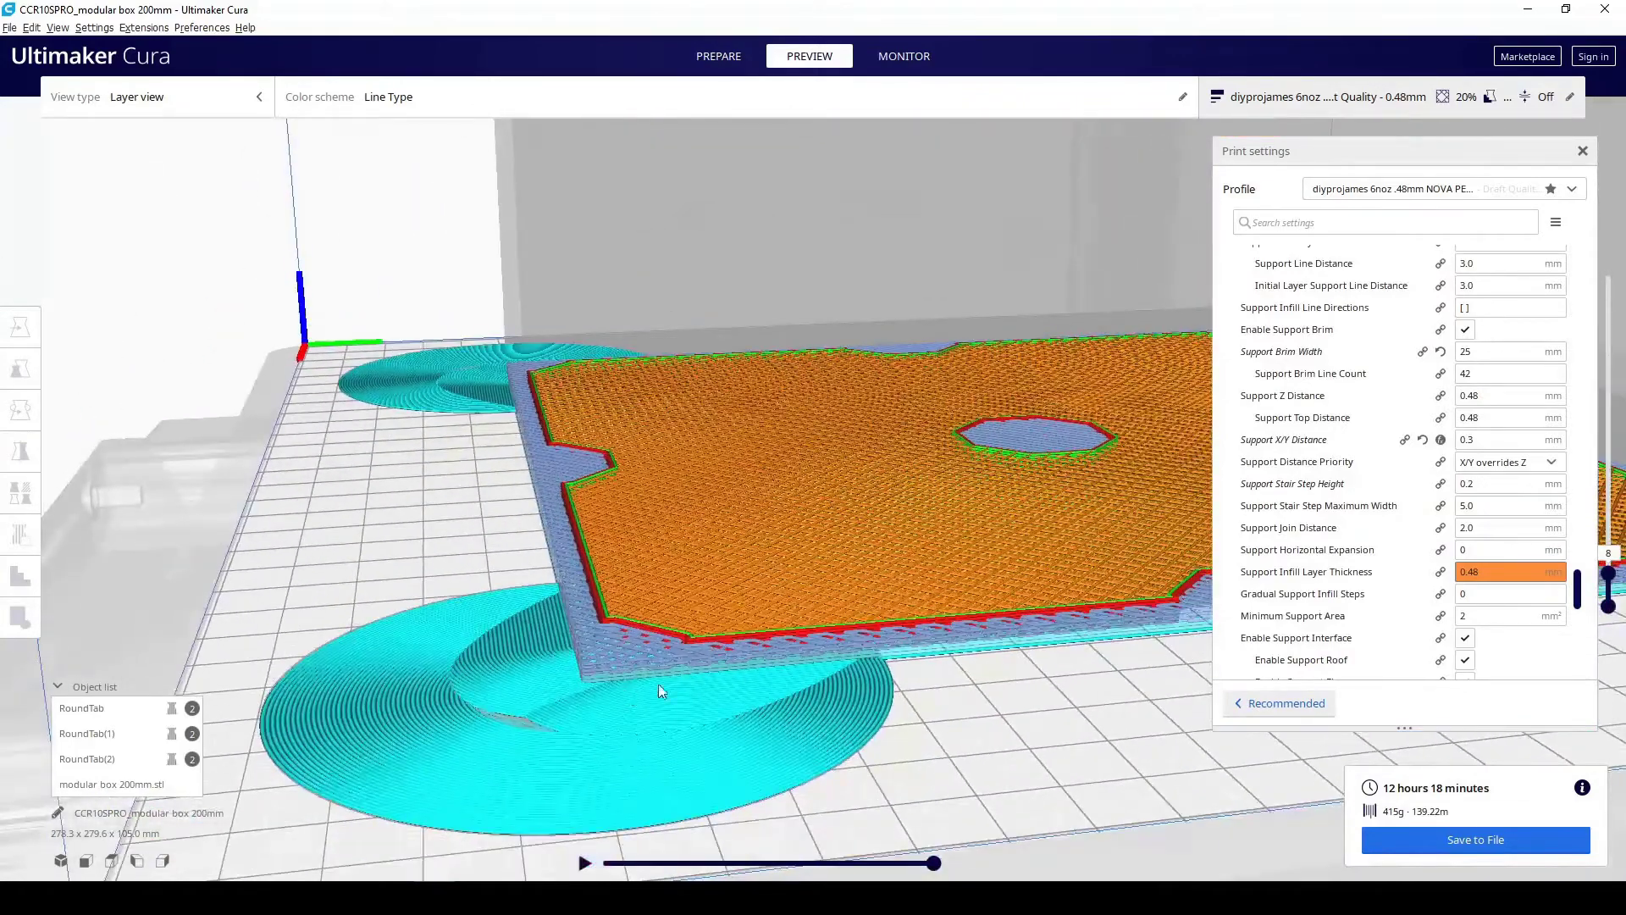
right_drag(746, 640, 1059, 610)
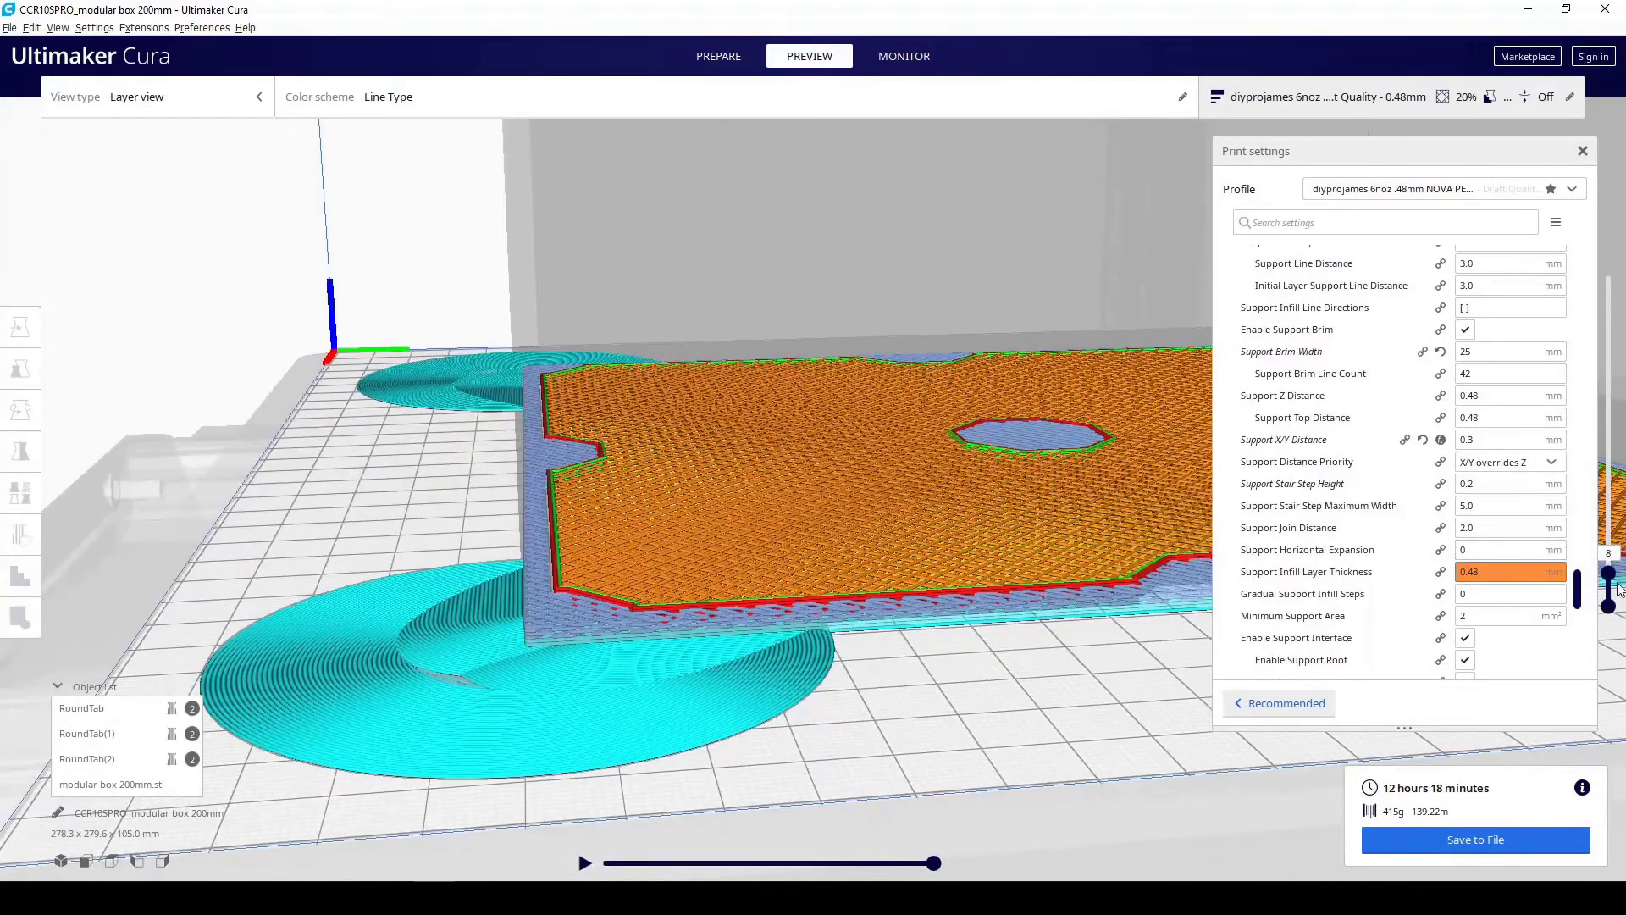
drag(1607, 572, 1604, 566)
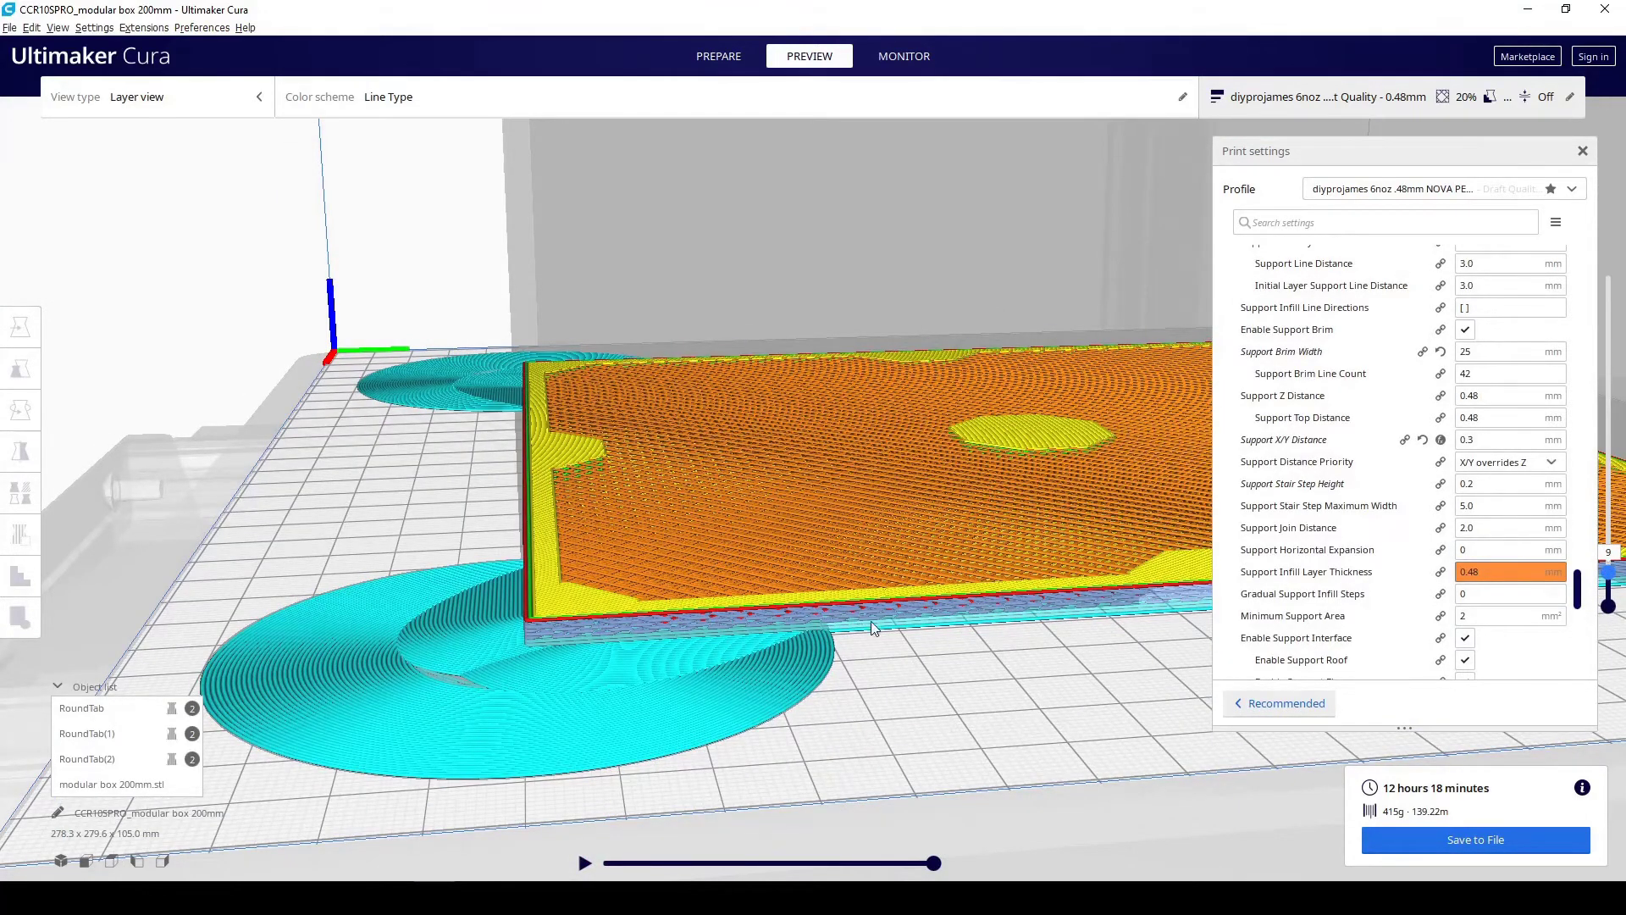
- Turn off Generate Support and reslice the box
right_drag(871, 627, 1144, 474)
scroll(1274, 415, up, 5)
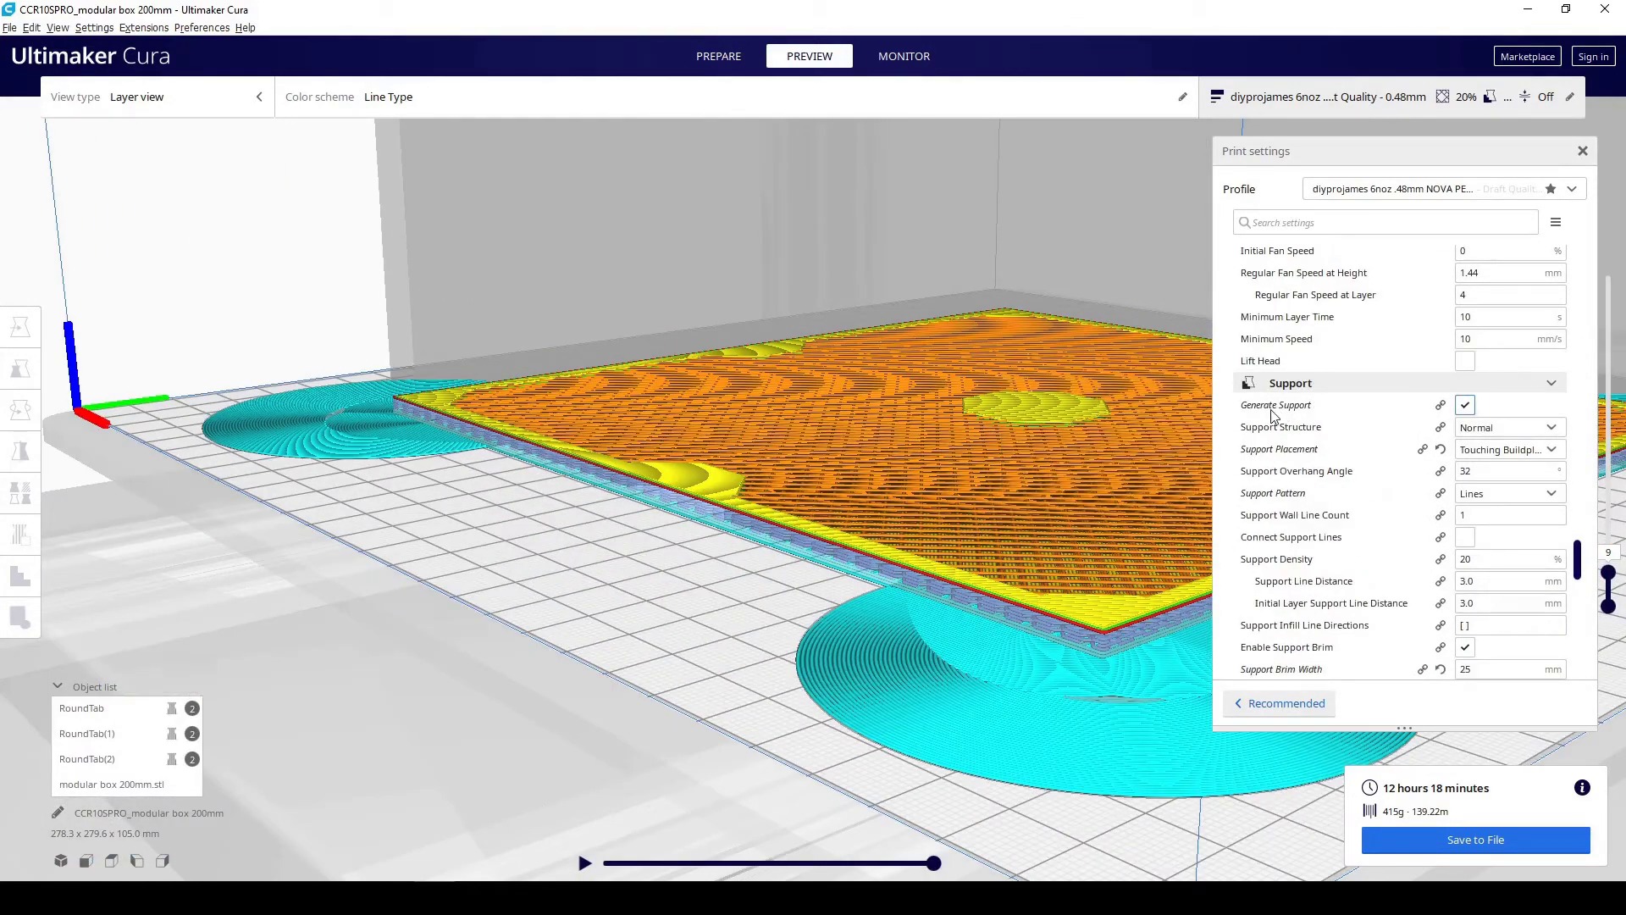
click(1466, 405)
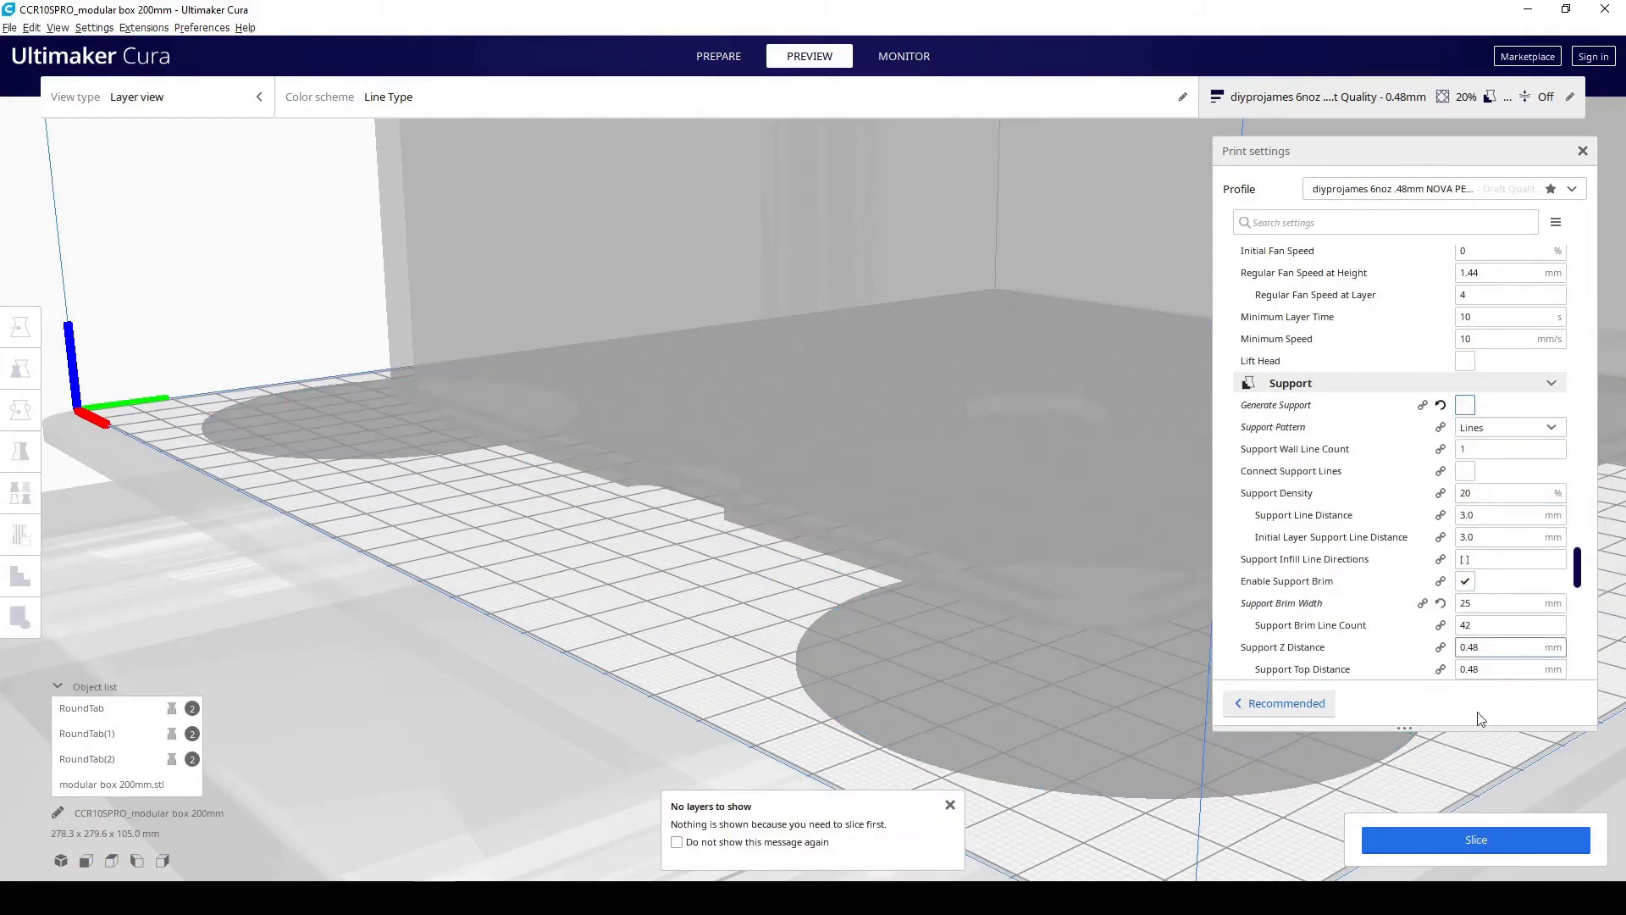
click(1486, 841)
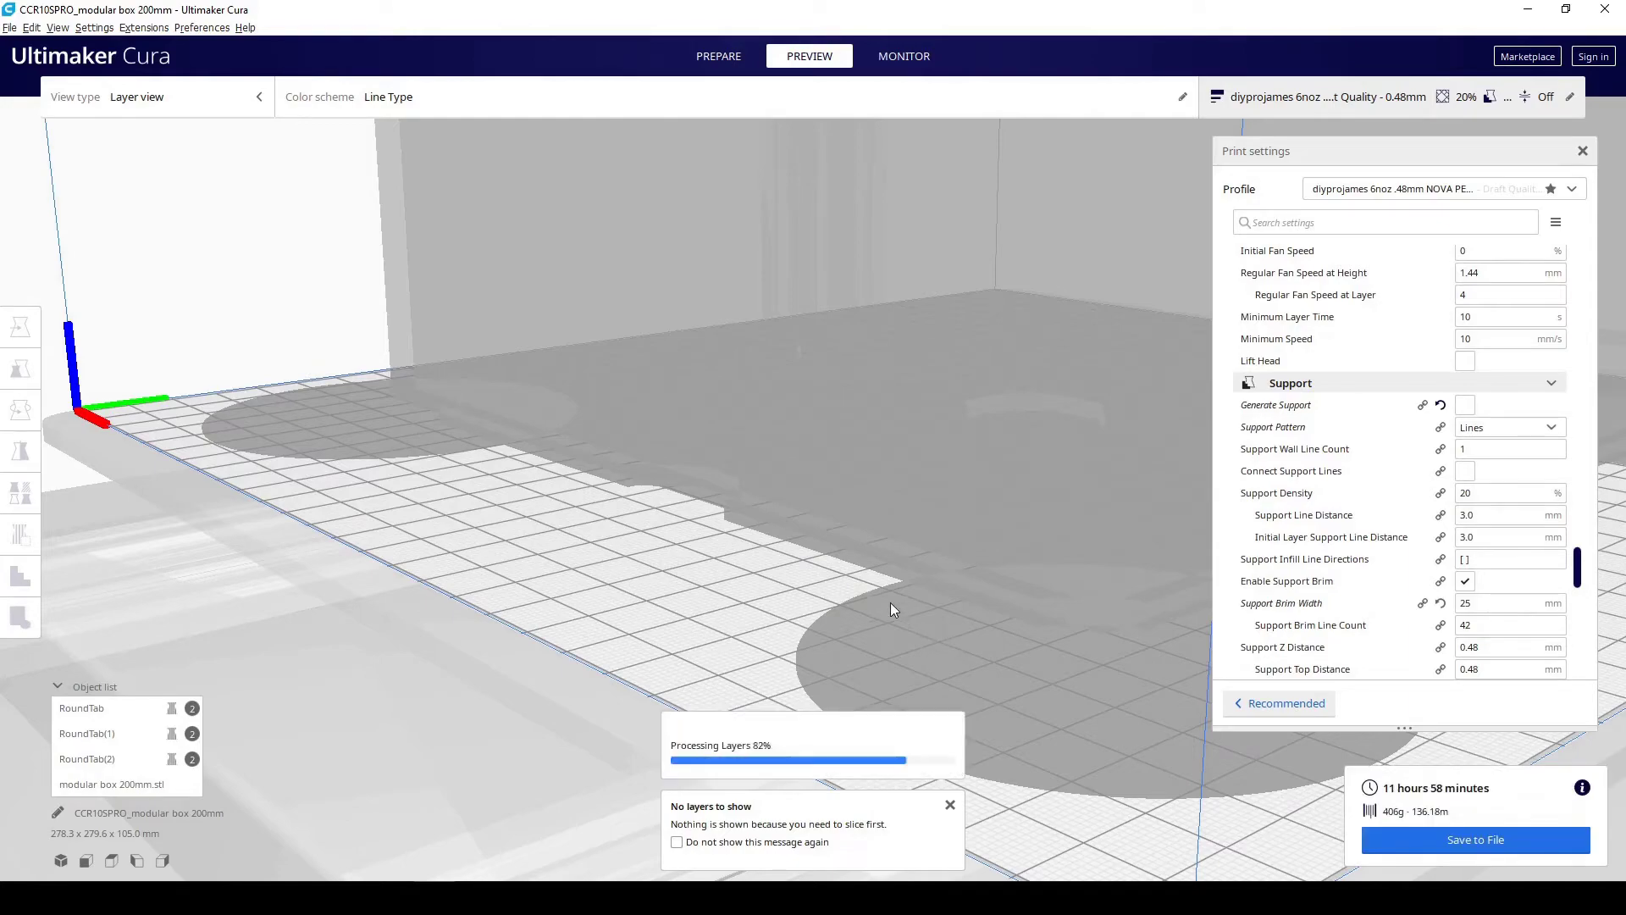
- Orbit the support-free layer view down onto the plate's octagonal hole
right_drag(858, 582, 639, 359)
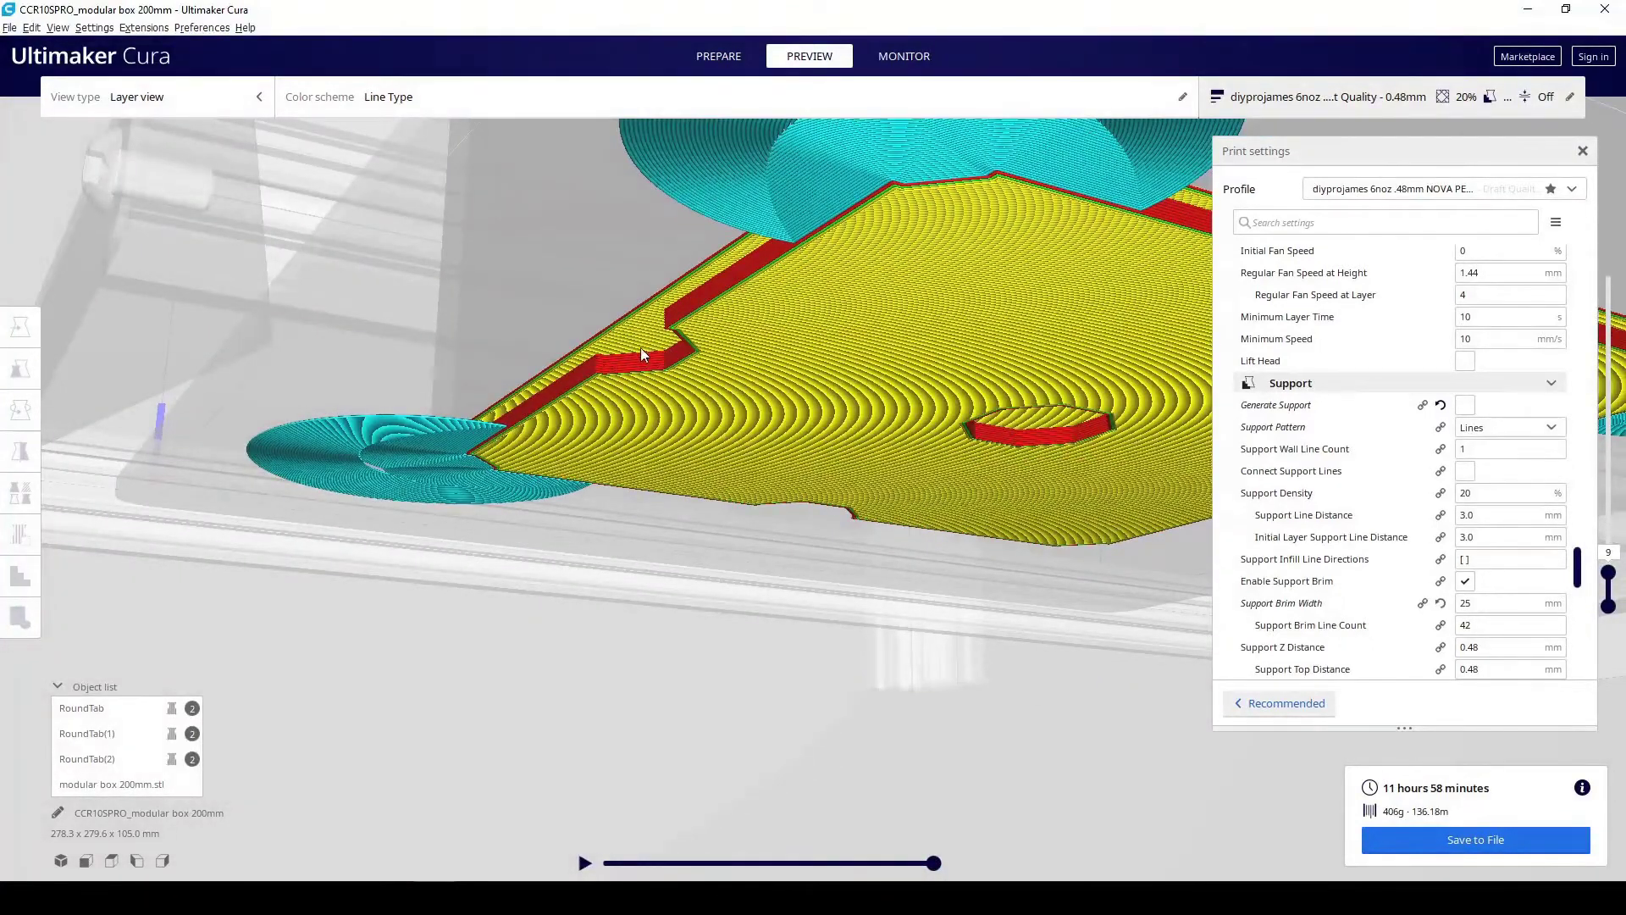
right_drag(670, 324, 693, 316)
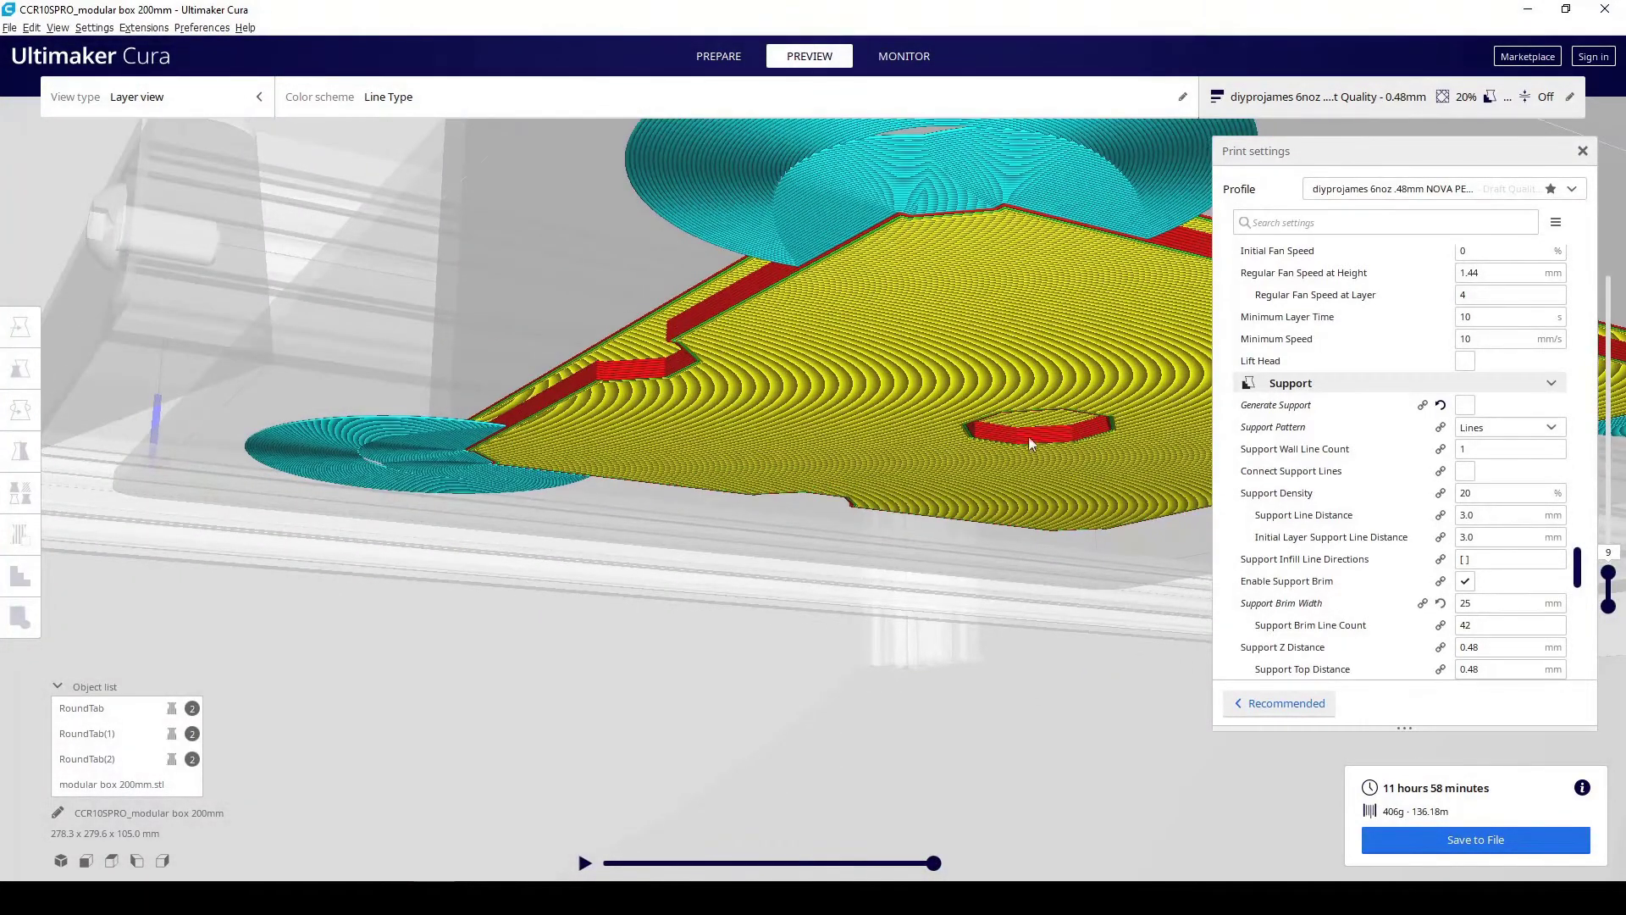
right_drag(1029, 435, 643, 593)
scroll(652, 627, down, 5)
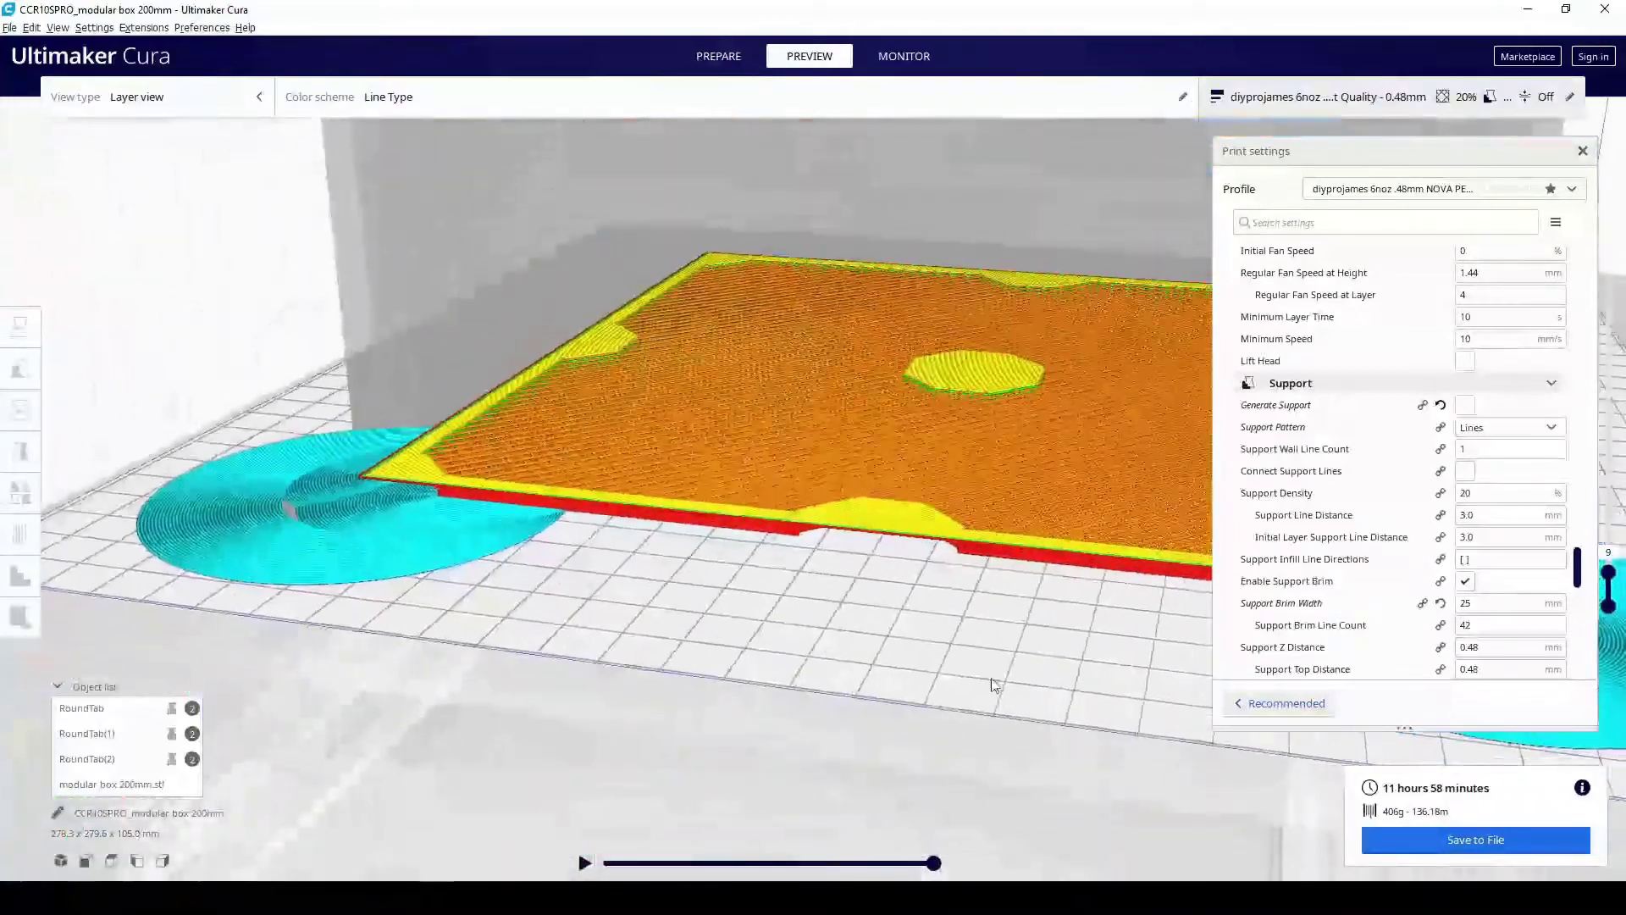
- Re-enable Generate Support, reslice, and zoom the preview onto the octagonal hole
click(1470, 407)
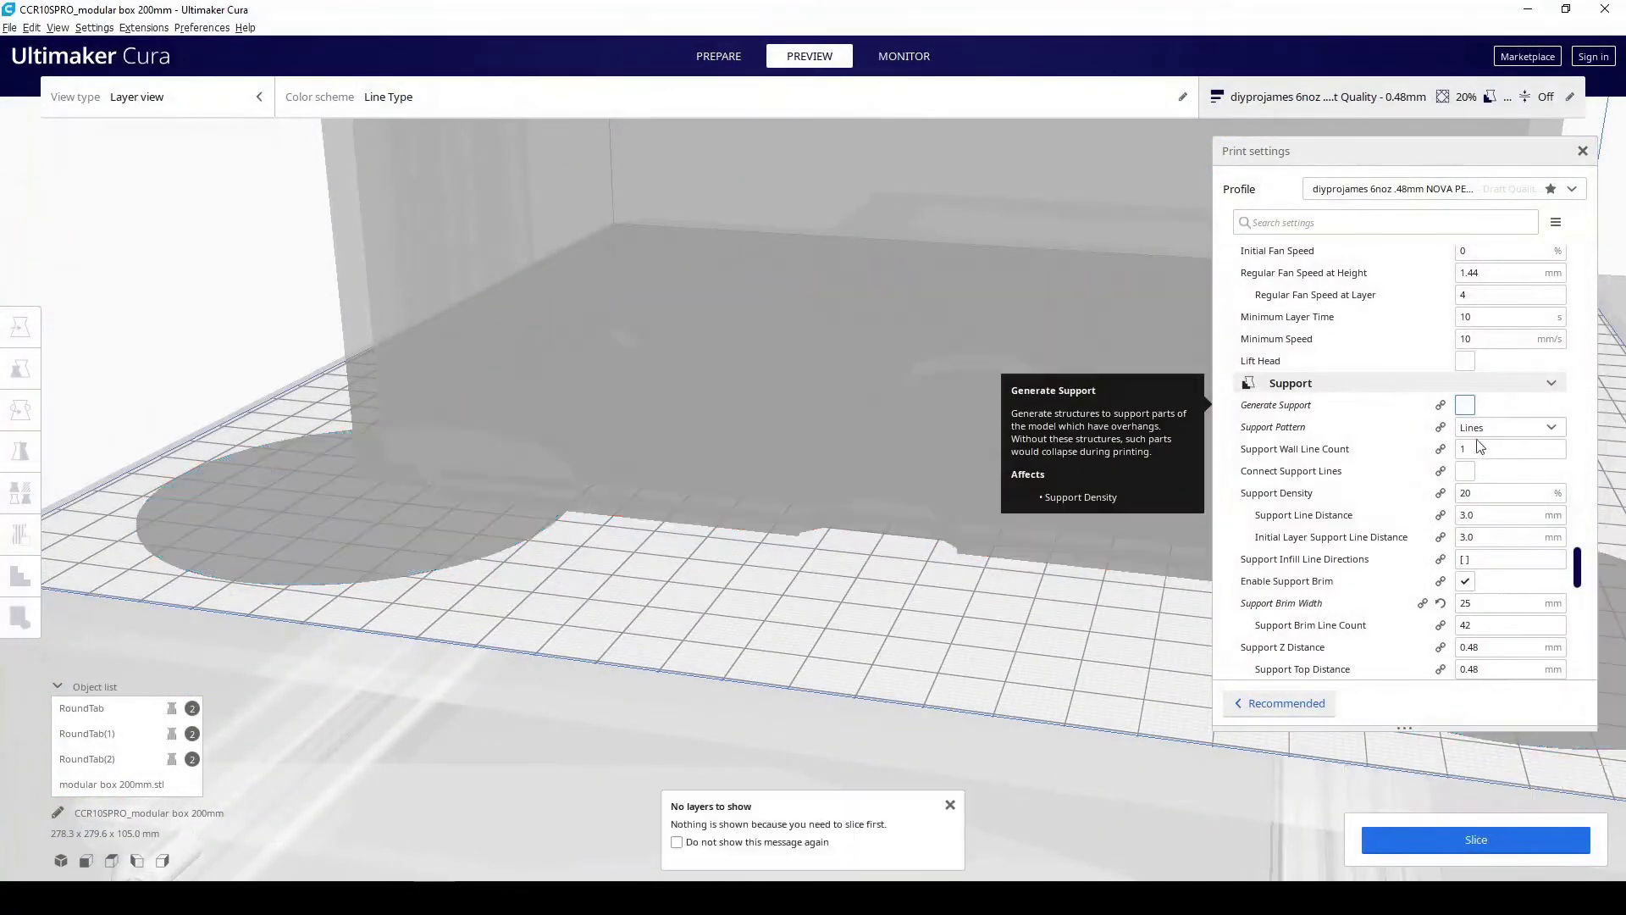
click(1465, 405)
click(1434, 839)
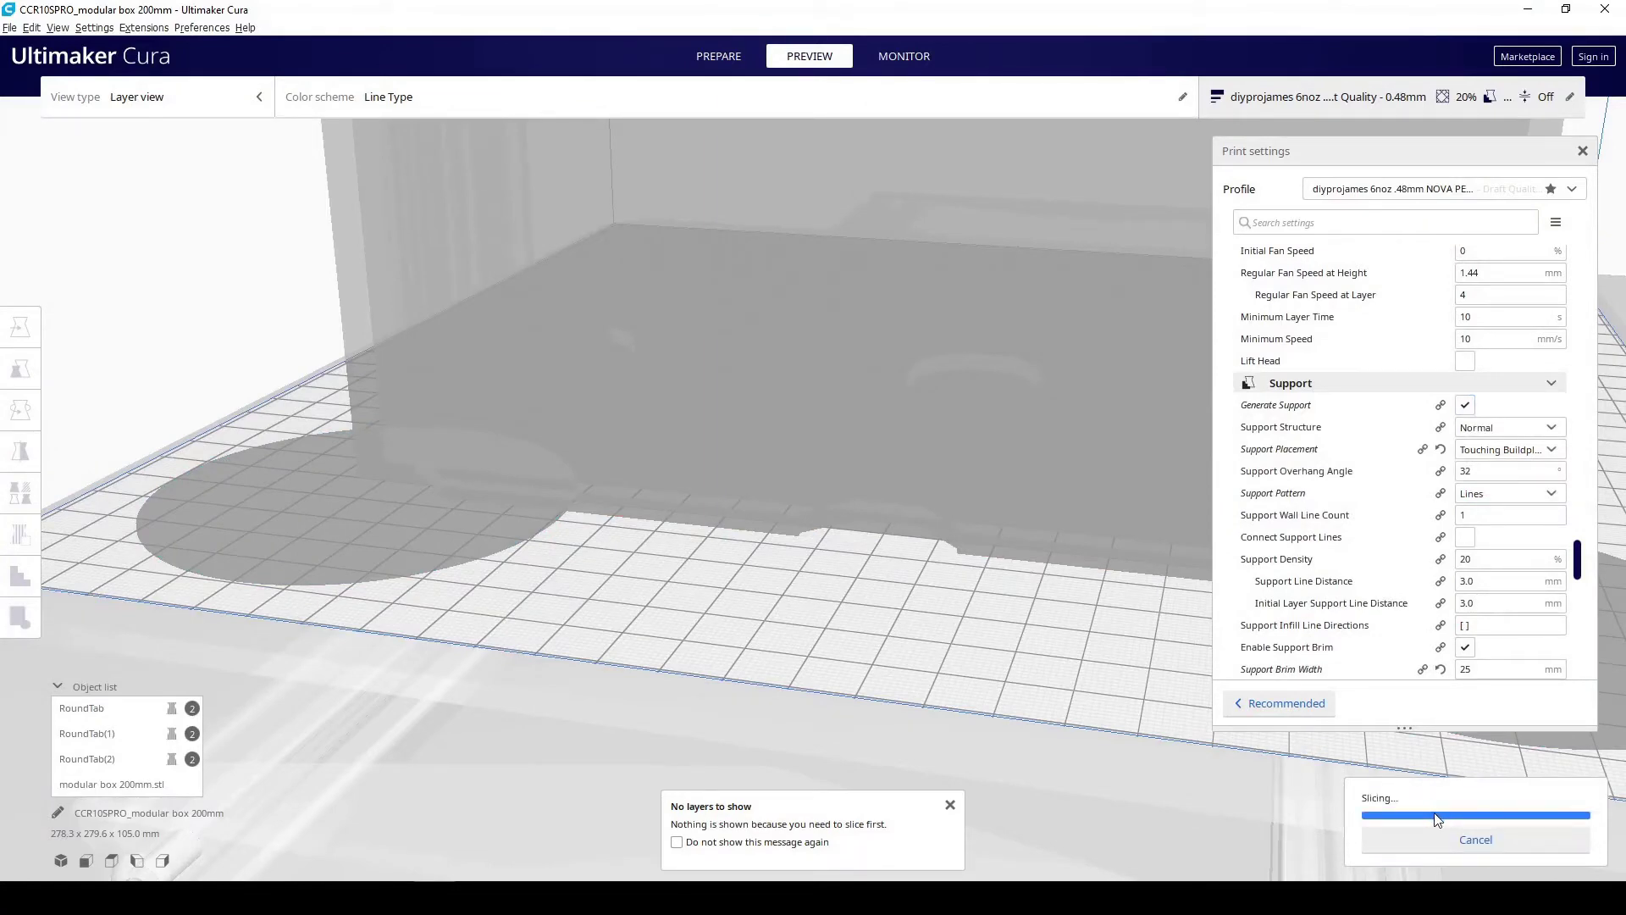
right_drag(1006, 705, 828, 553)
scroll(763, 677, up, 5)
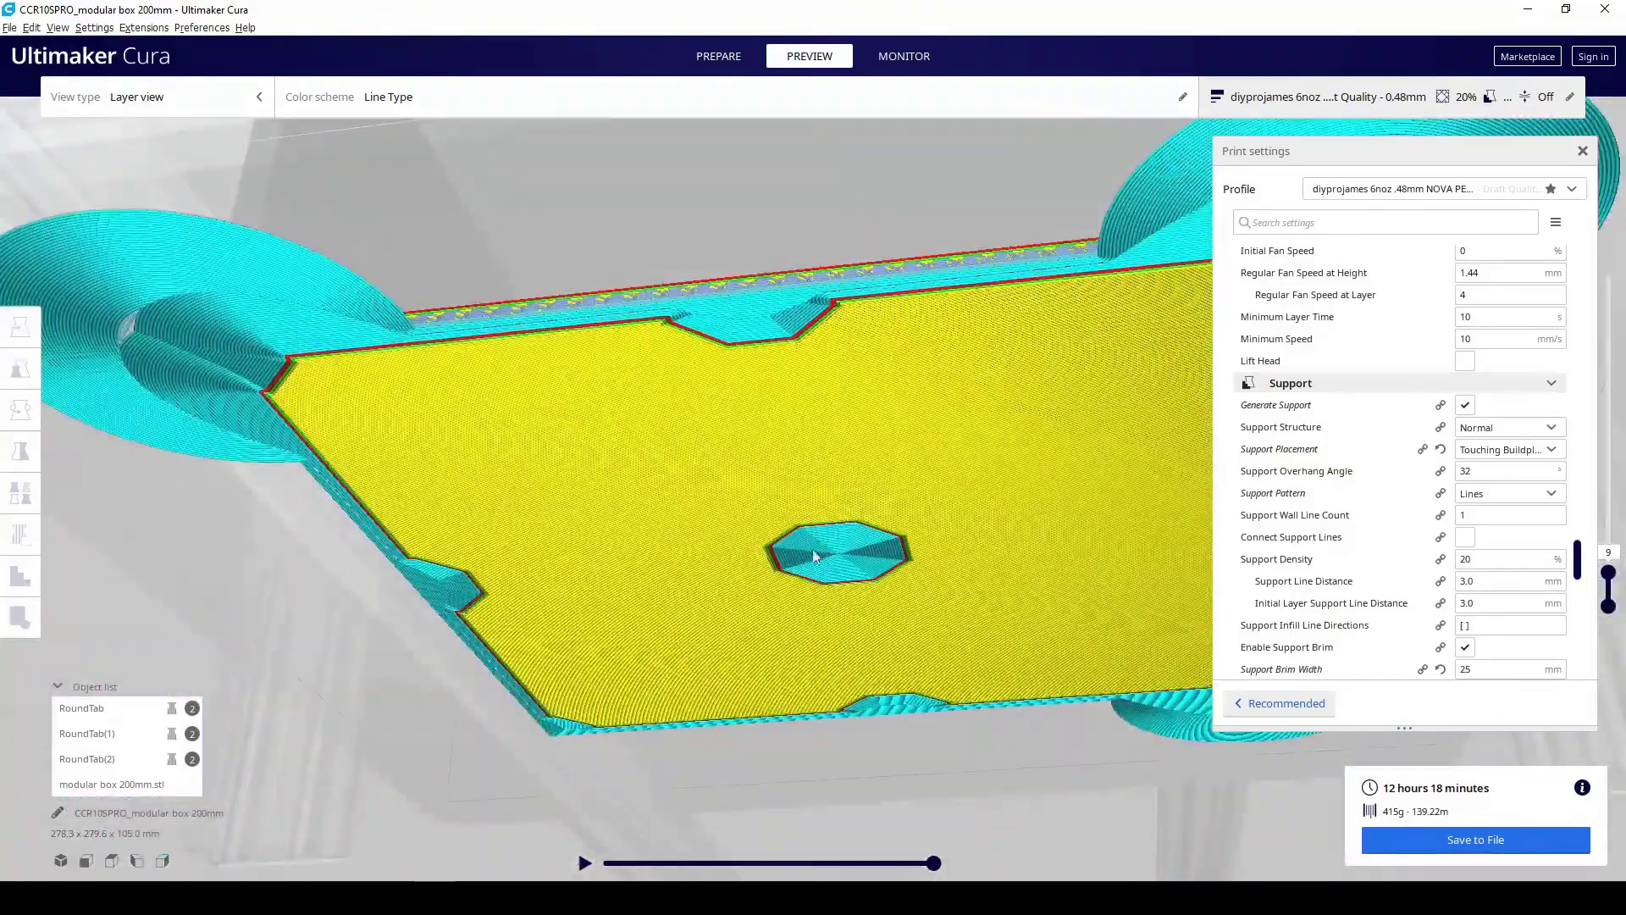
scroll(851, 546, up, 5)
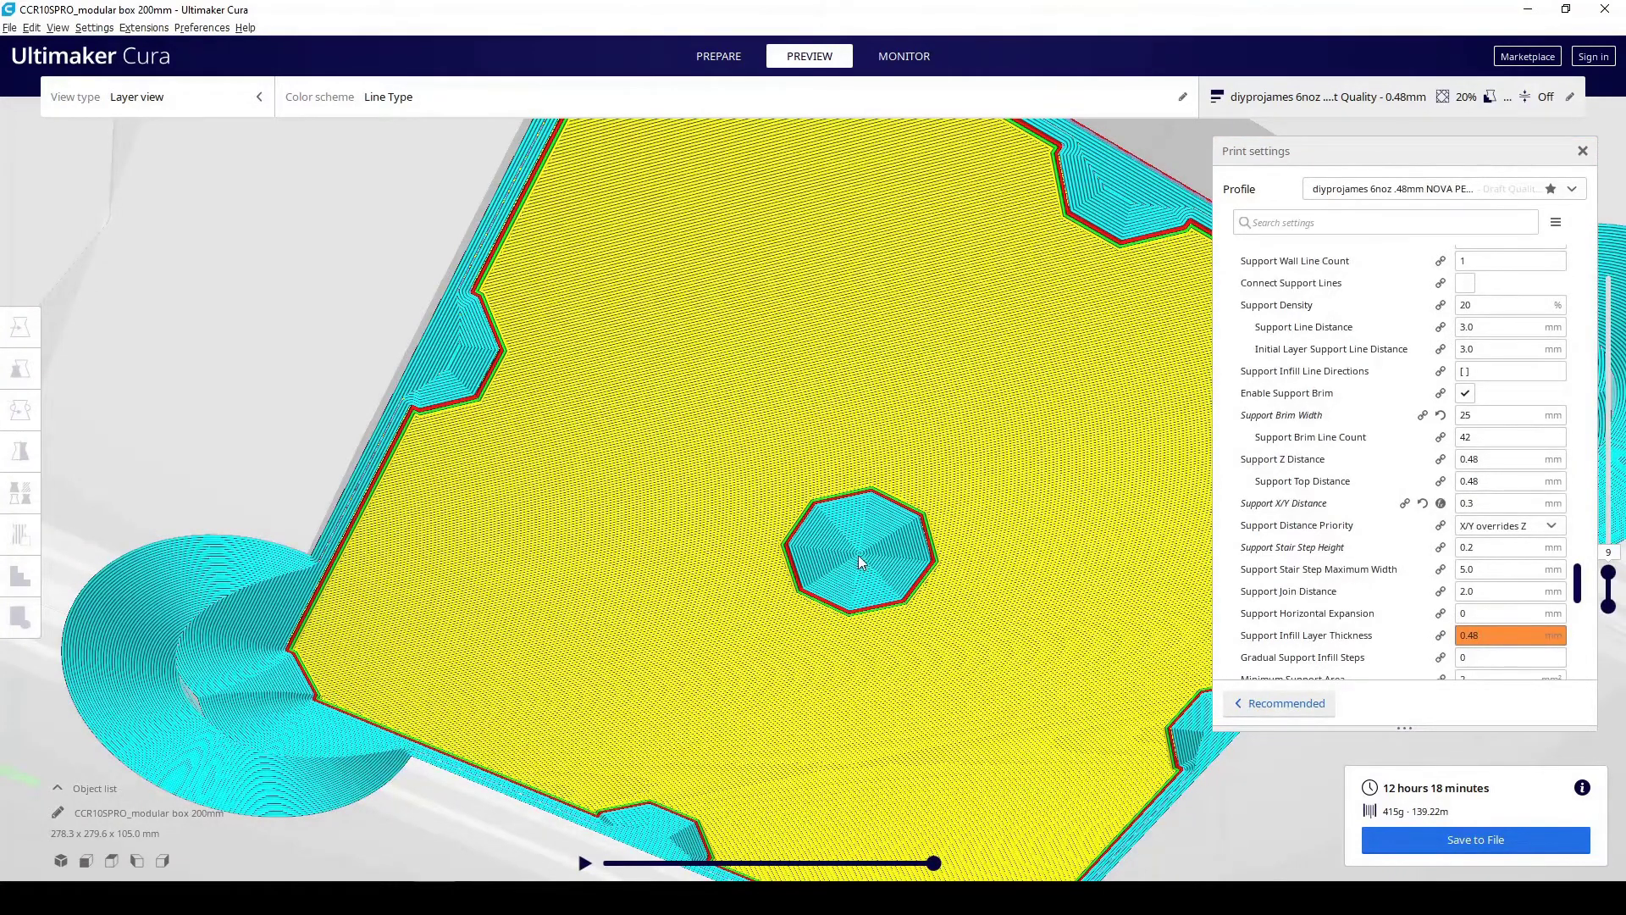
scroll(868, 550, down, 1)
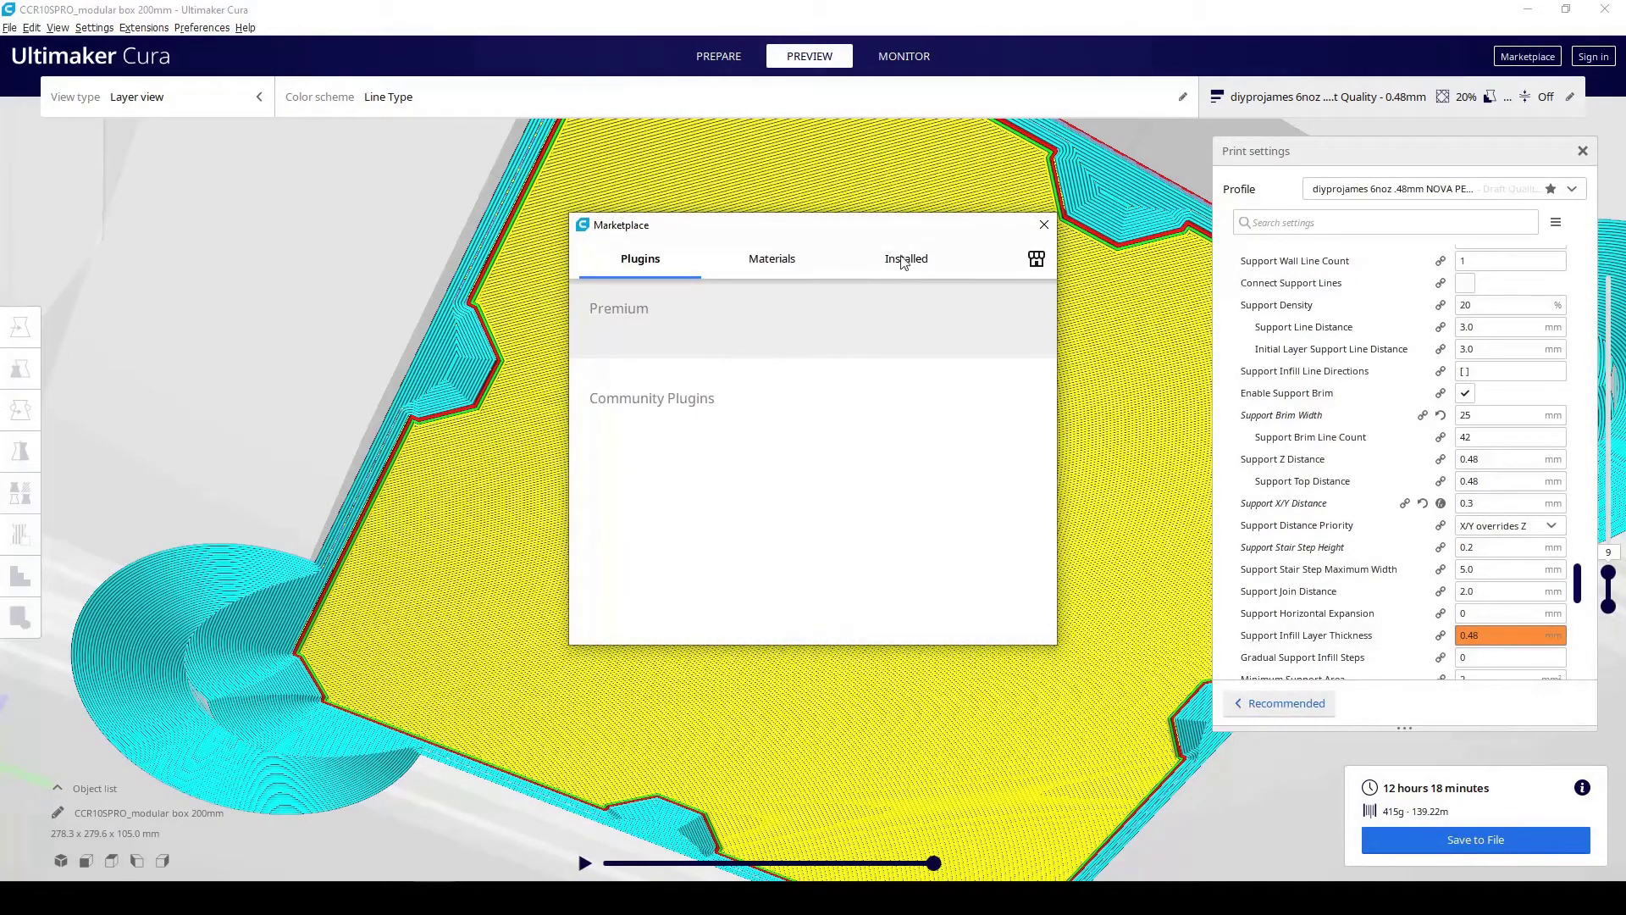
- View the Marketplace's list of installed plugins
click(921, 267)
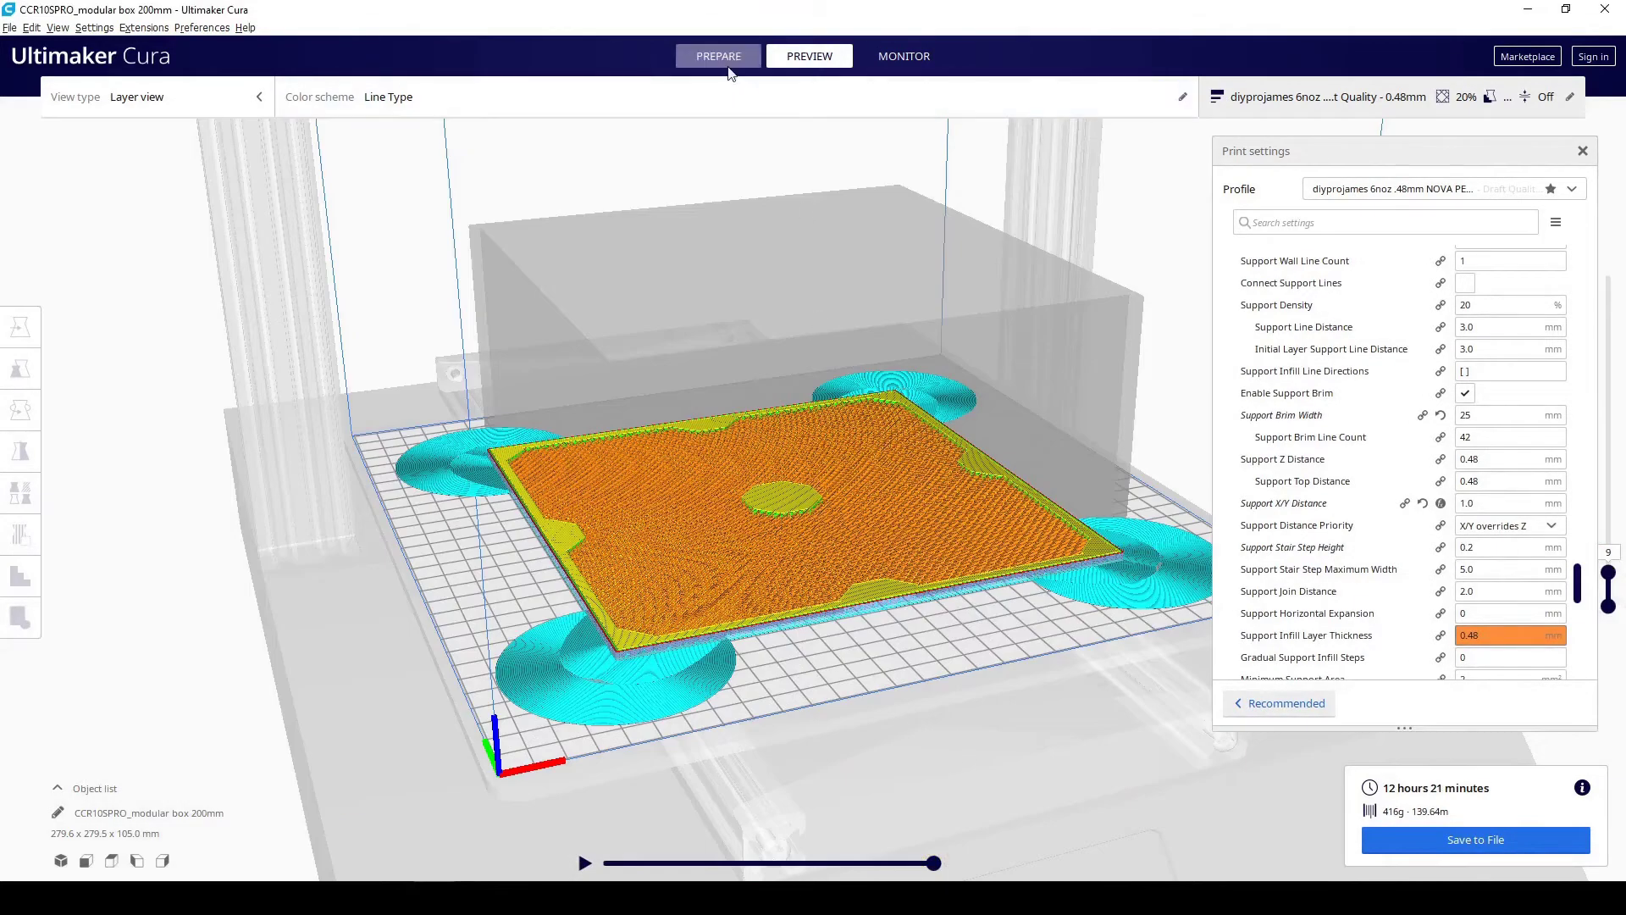
- In Prepare, place a cylinder support blocker on the box's front wall
click(708, 54)
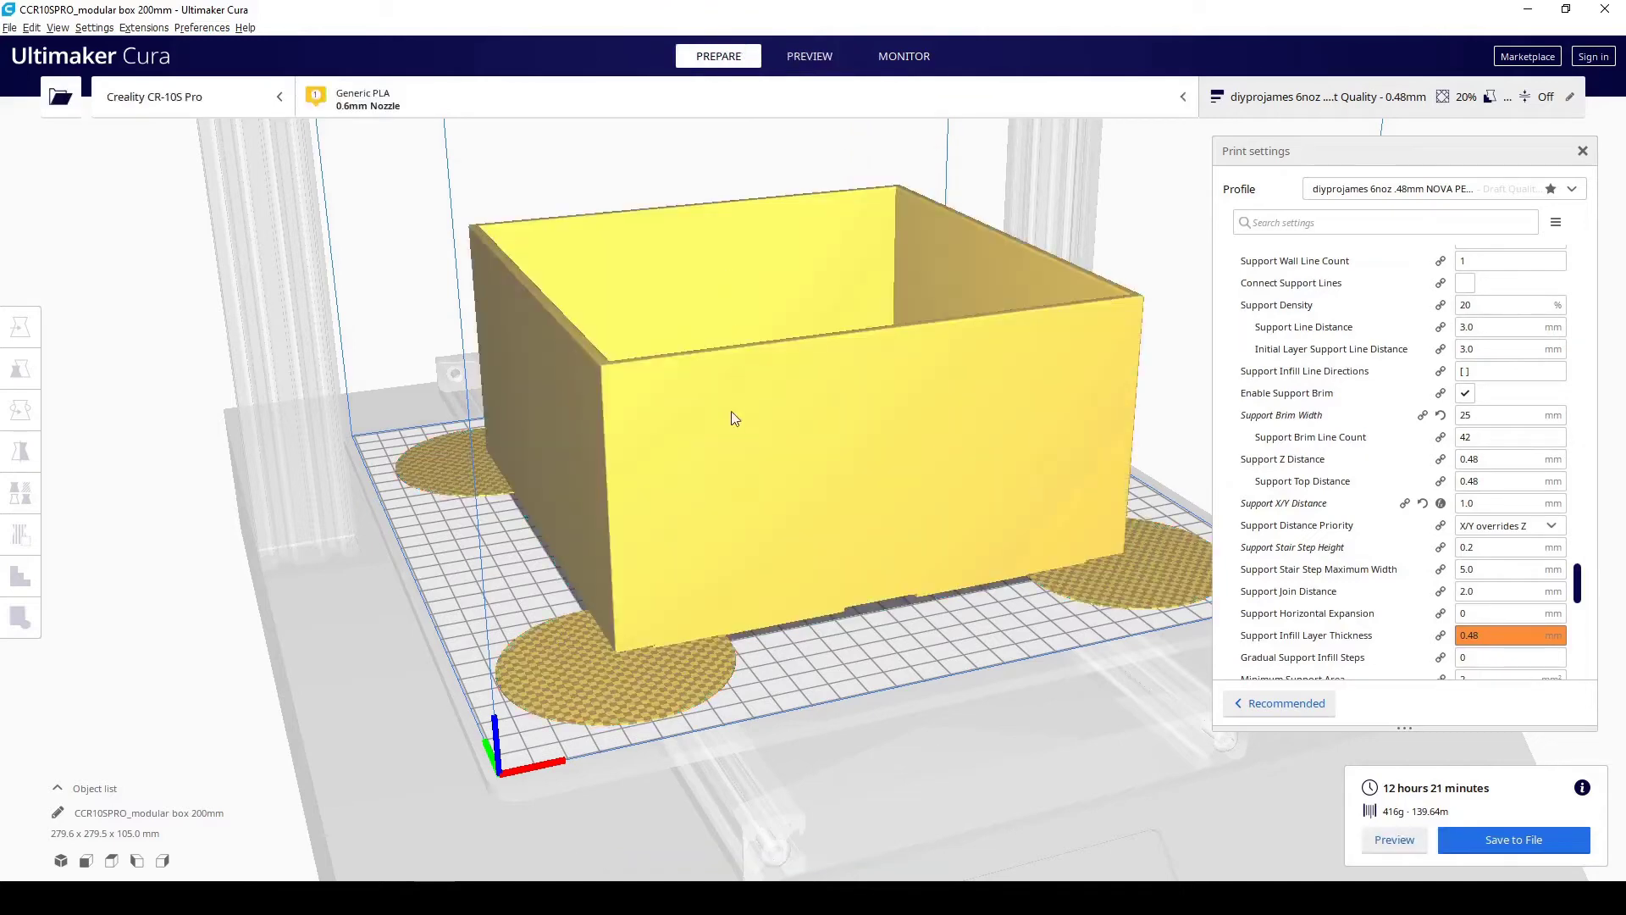
click(781, 455)
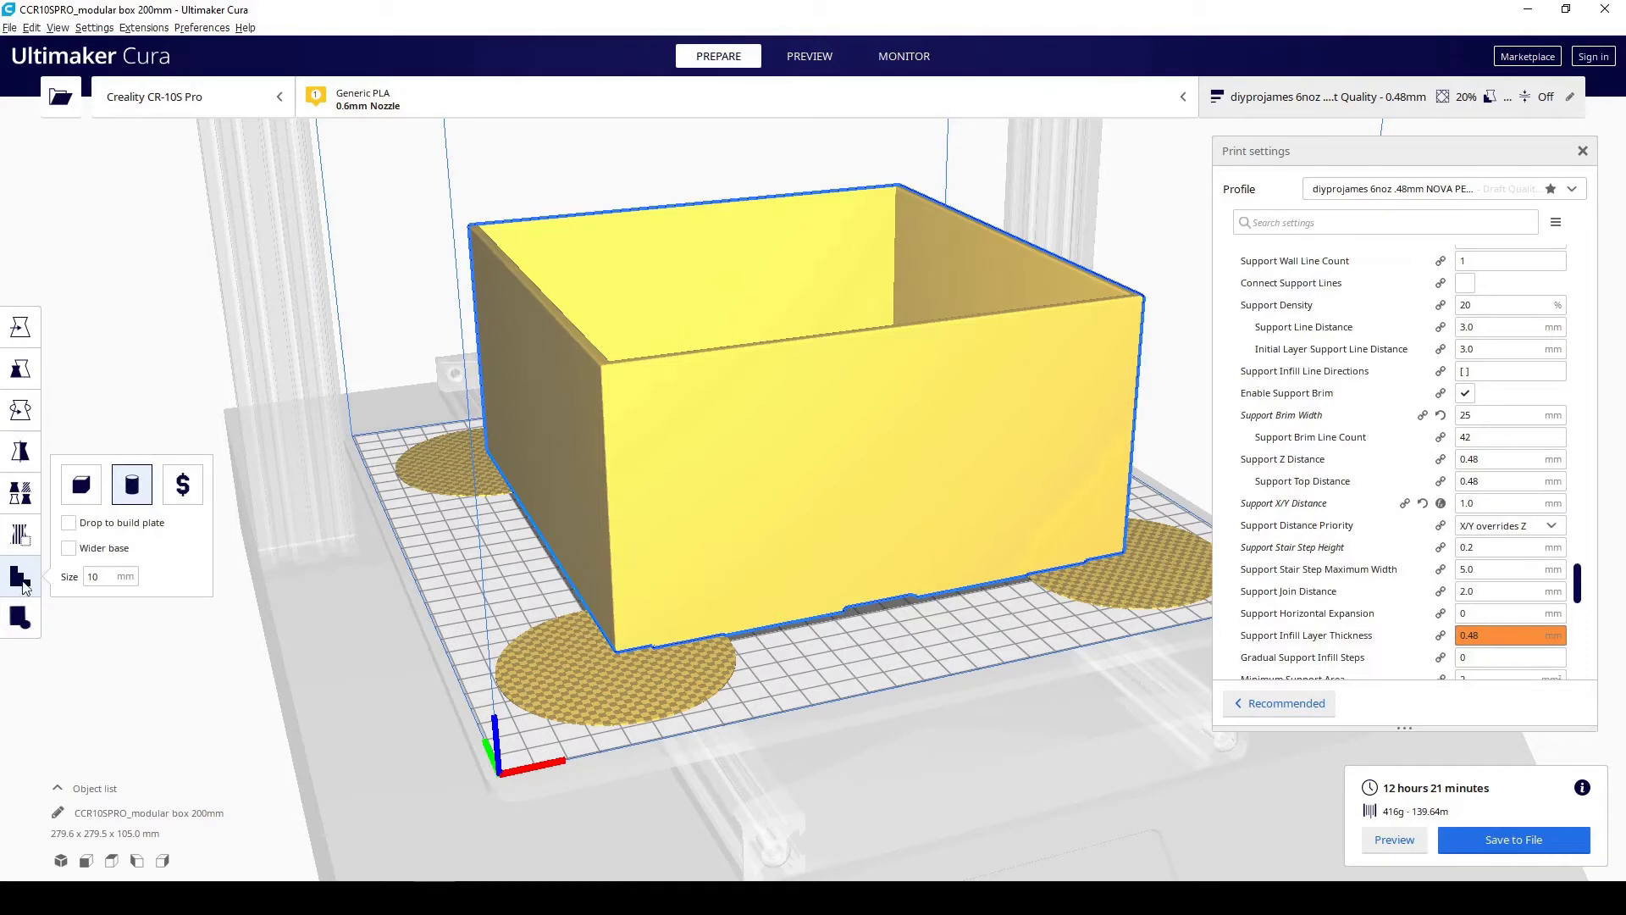
click(23, 585)
click(21, 580)
click(836, 494)
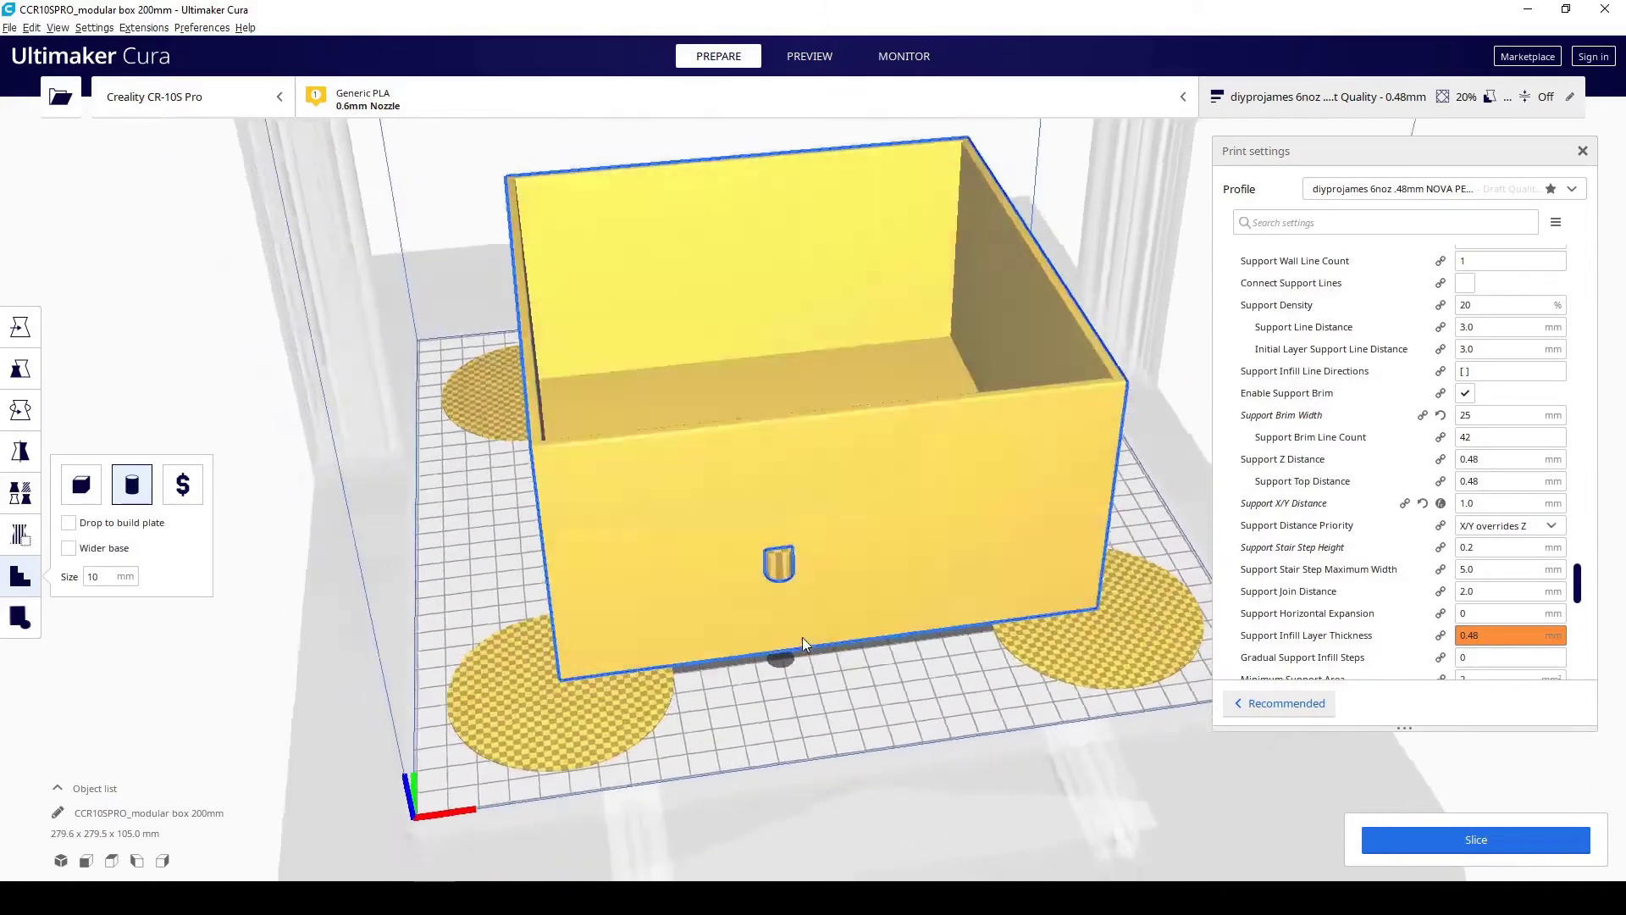
- Try scaling the blocker cylinder, then reset it to 10 × 10 × 11 mm
click(770, 557)
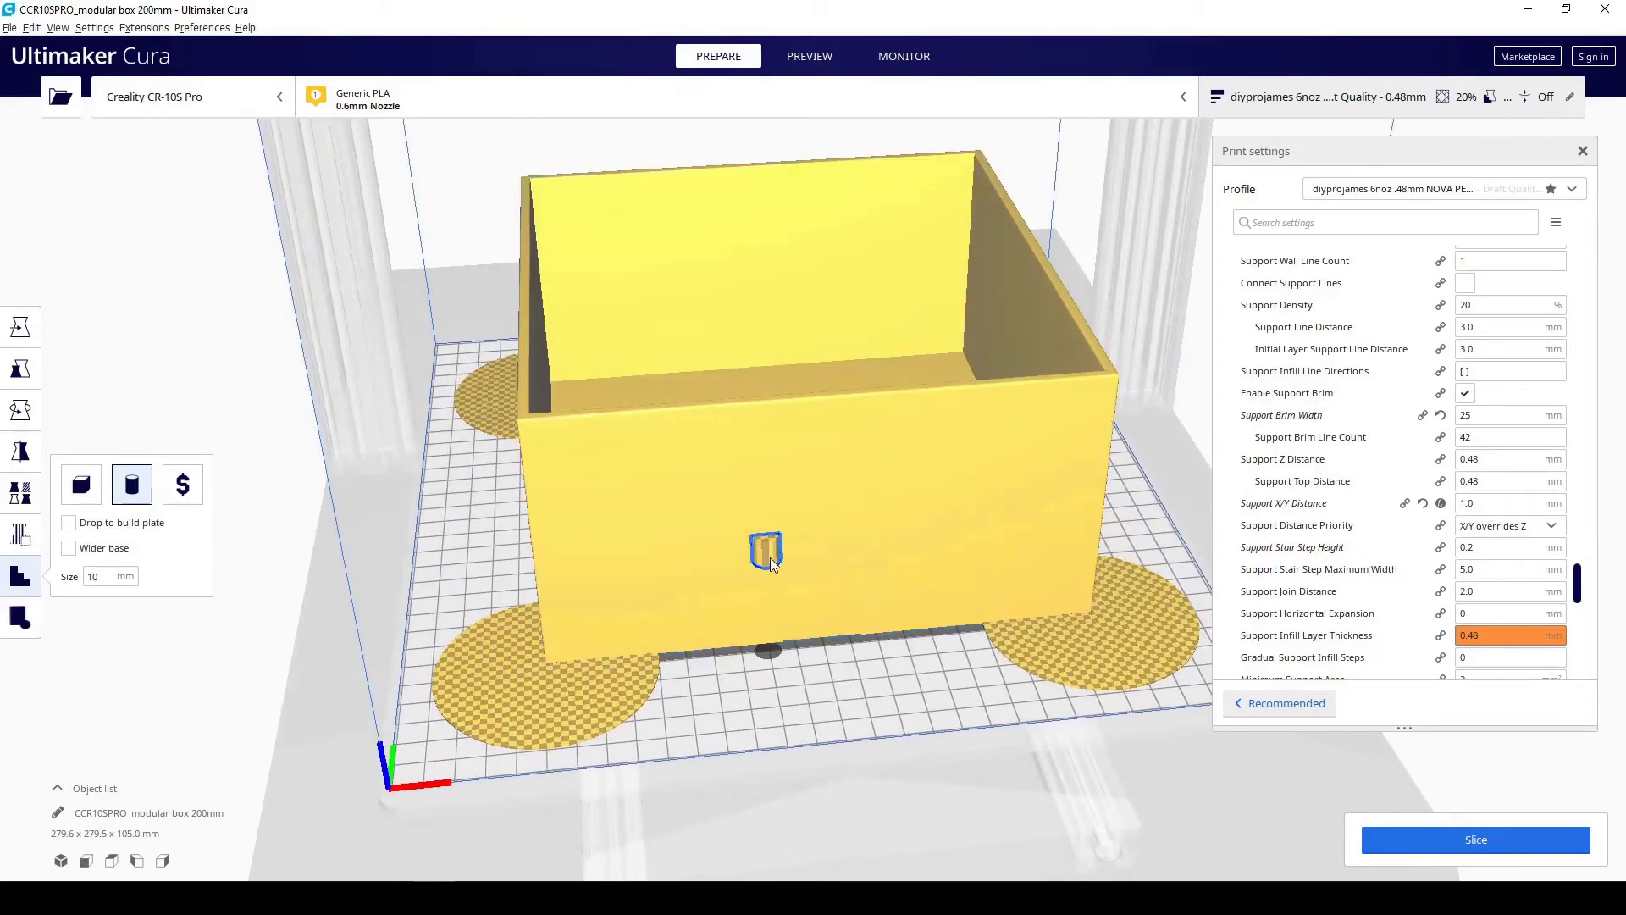
key(s)
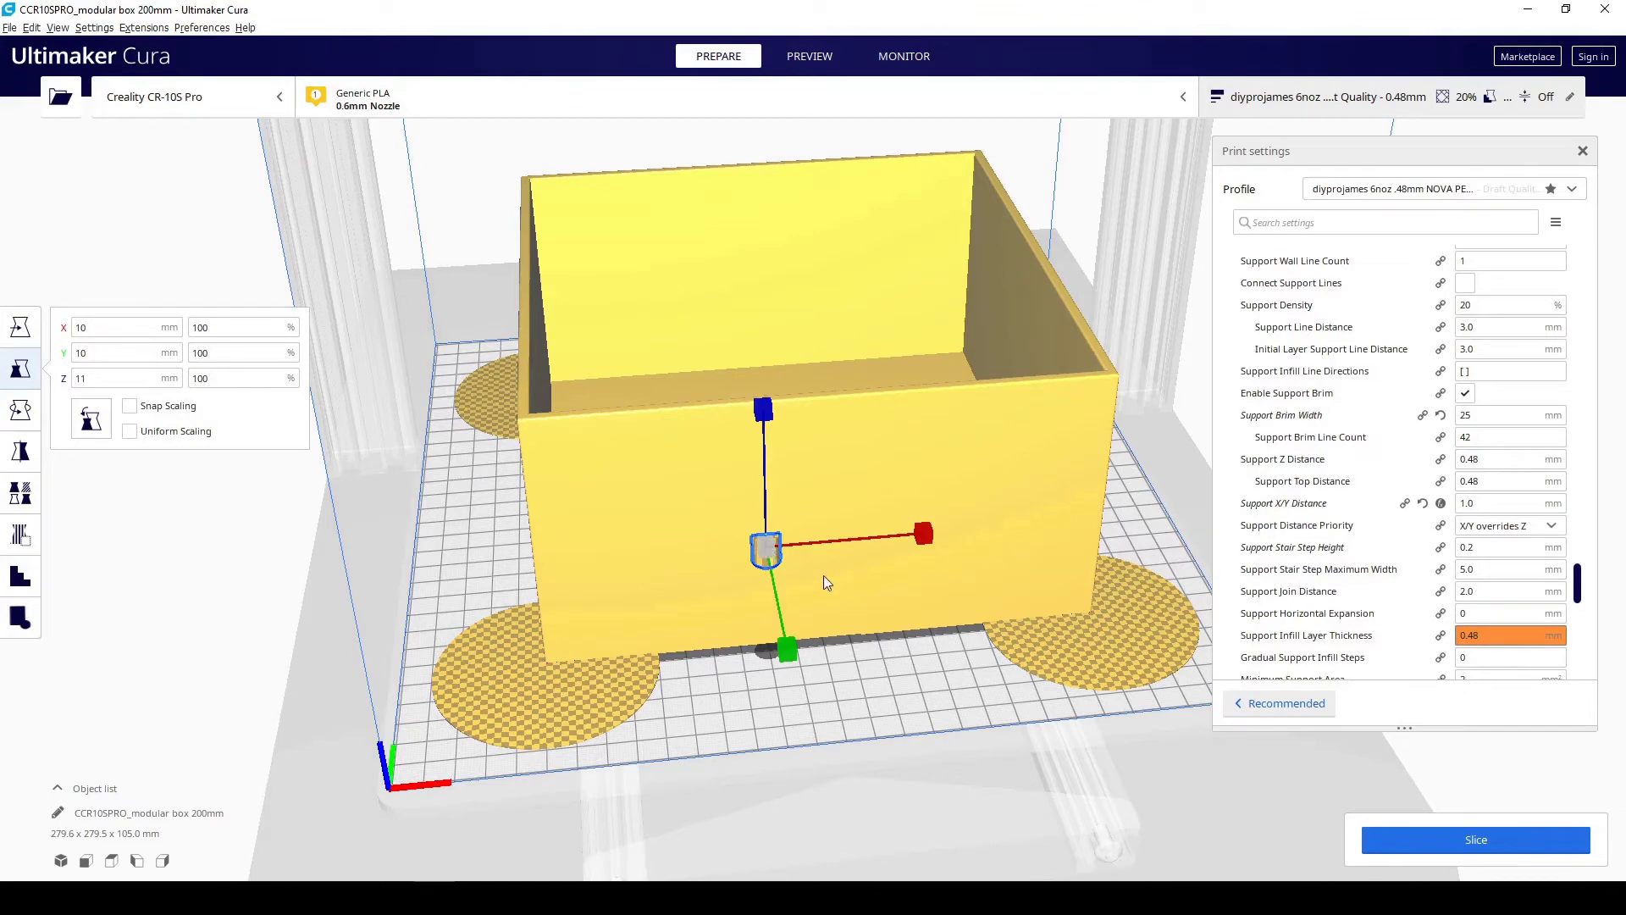
drag(775, 547, 1271, 745)
right_drag(737, 644, 813, 552)
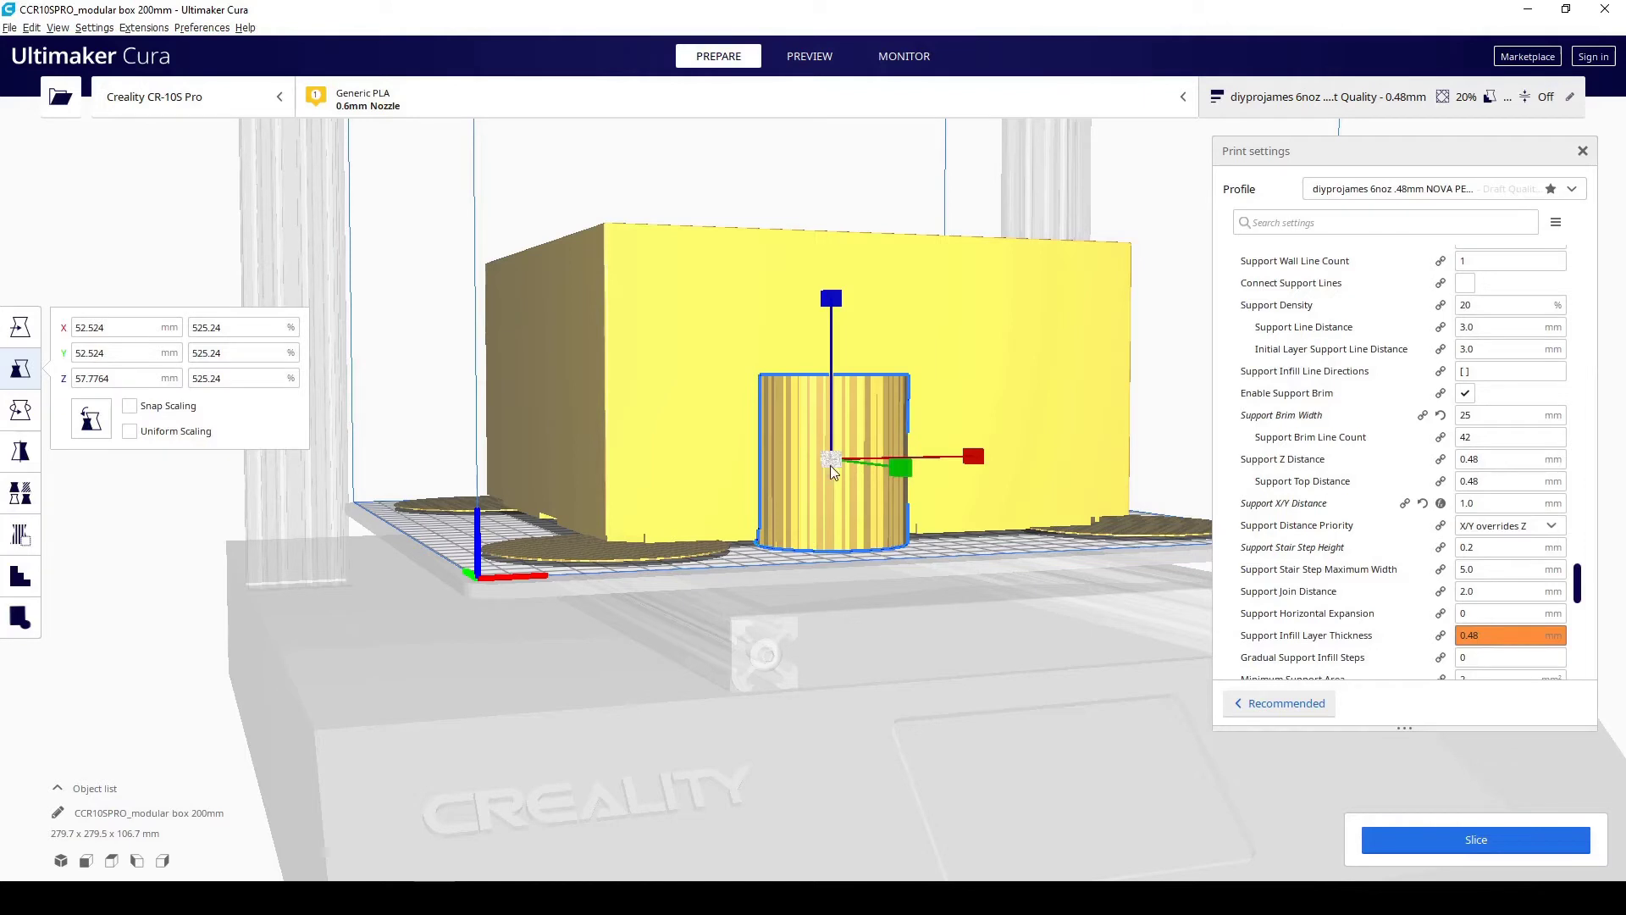
drag(832, 466, 925, 381)
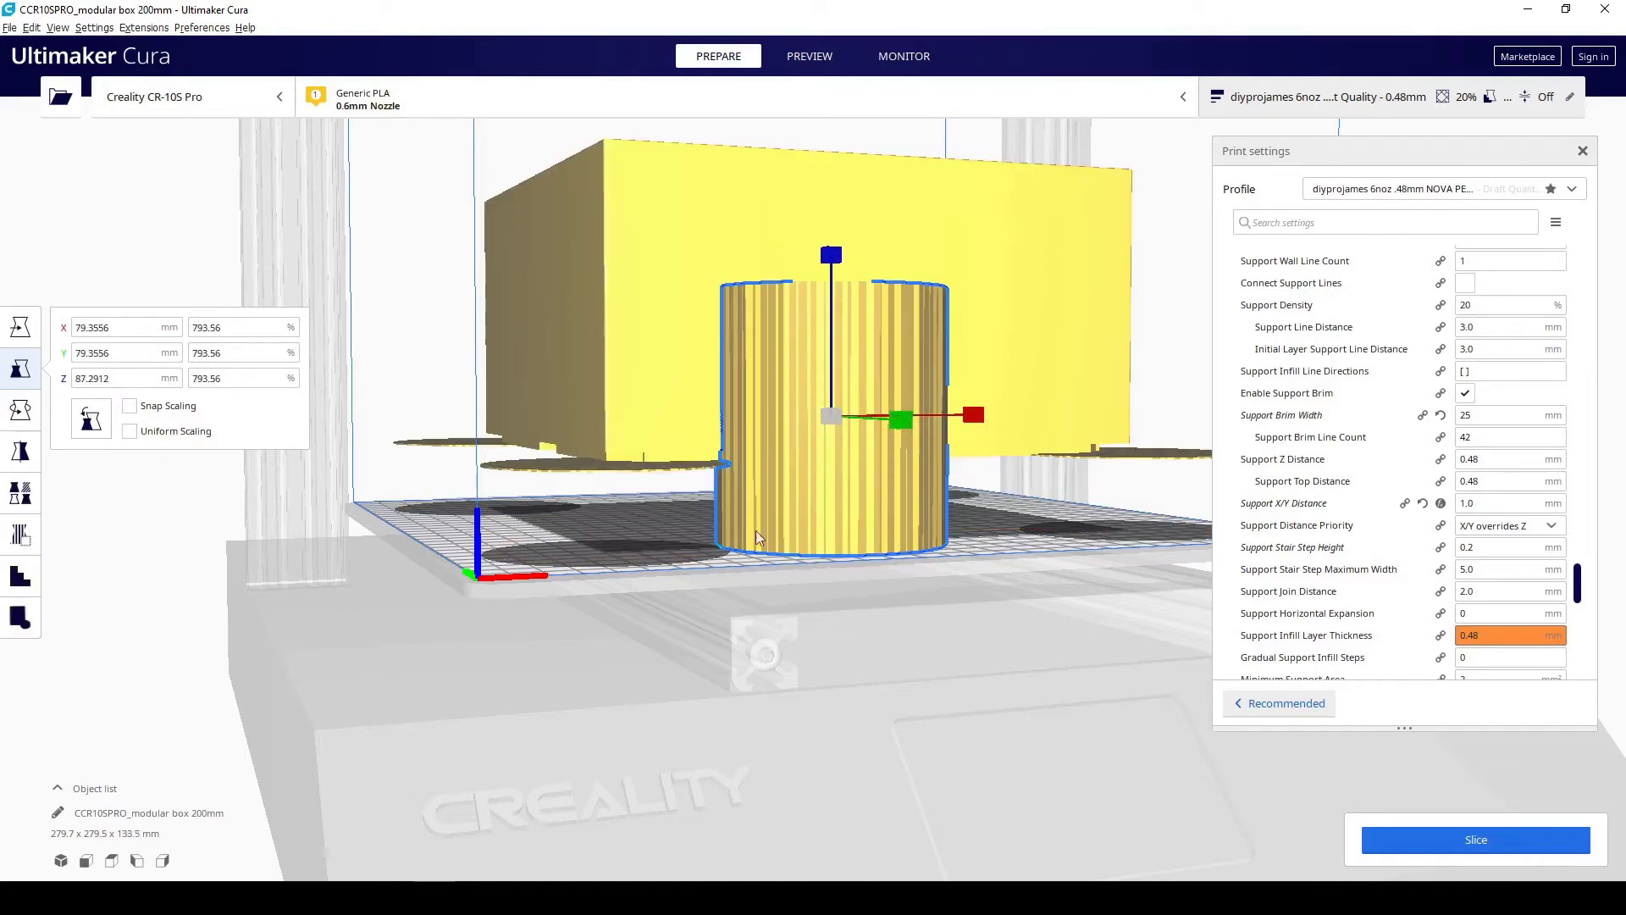
key(shift)
drag(822, 473, 845, 535)
right_drag(846, 535, 802, 560)
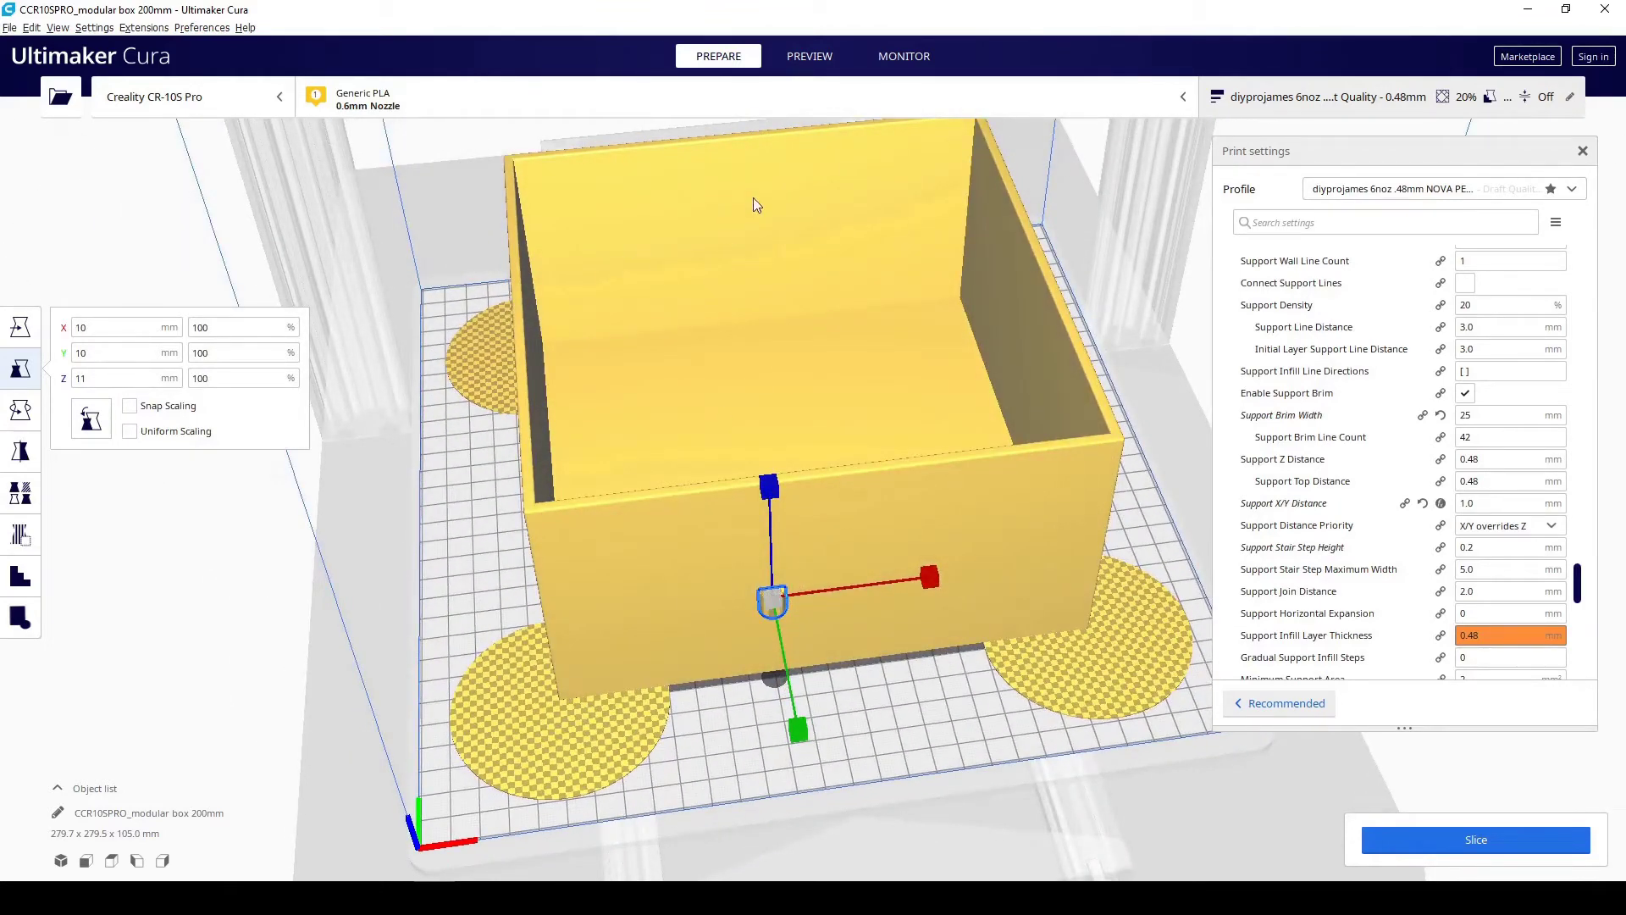
- Disable 'Automatically drop models to the build plate', then enlarge the blocker to about 69.7 mm
click(202, 27)
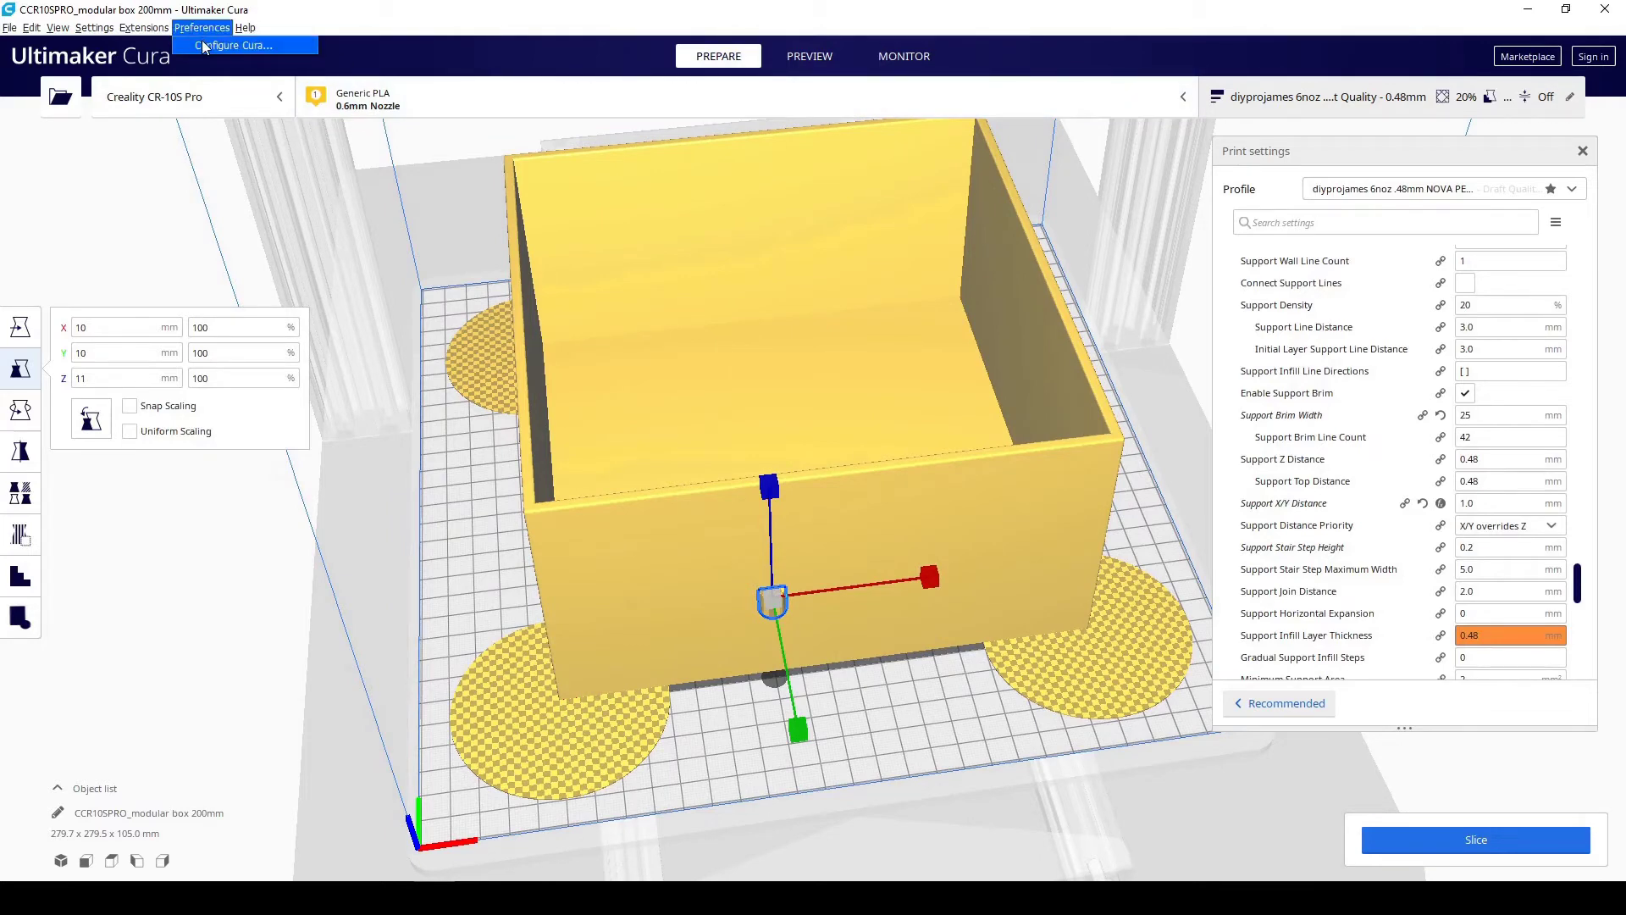
click(203, 45)
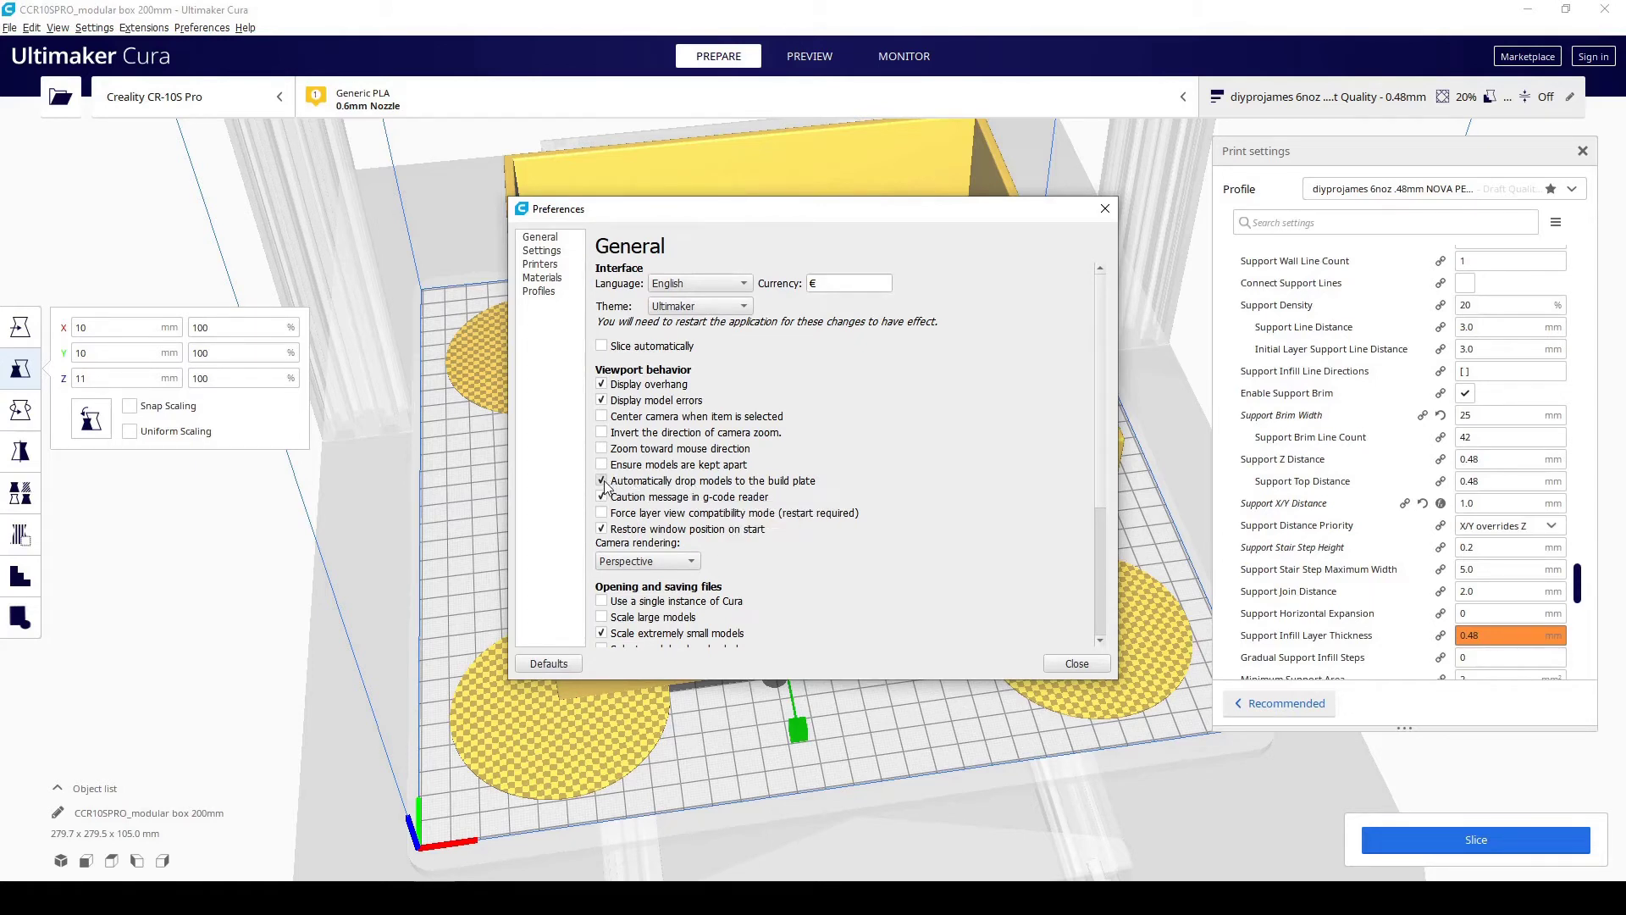
click(602, 481)
click(1076, 664)
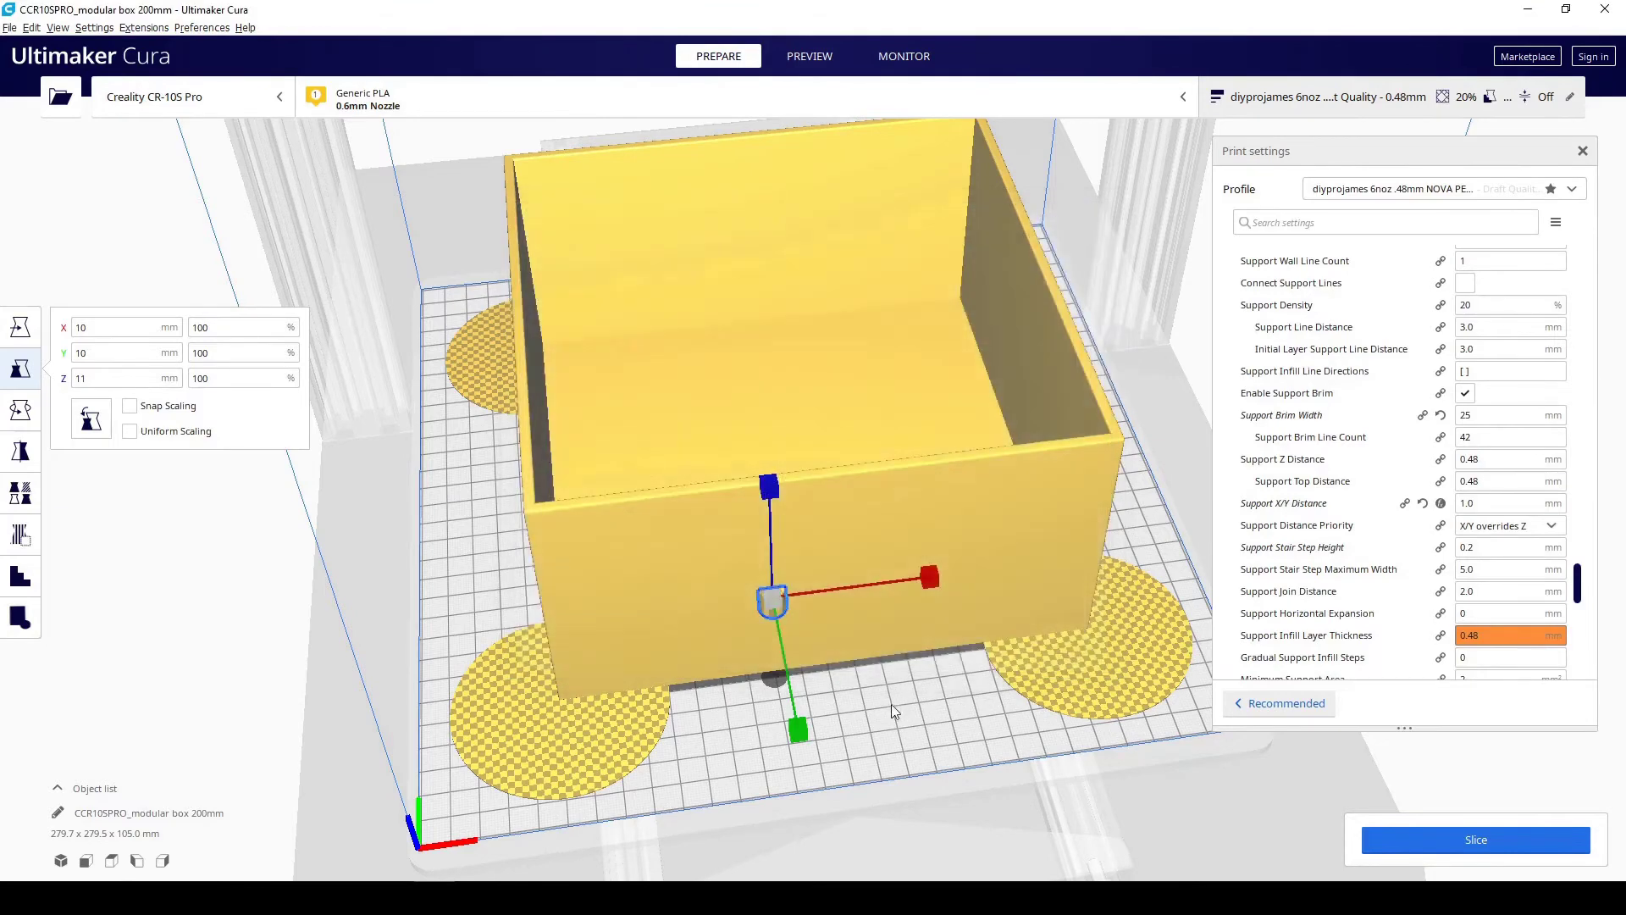
right_drag(892, 704, 876, 593)
- Scale the blocker cylinder up to 696.72%, about 70 mm across
drag(800, 504, 643, 644)
right_drag(644, 644, 929, 672)
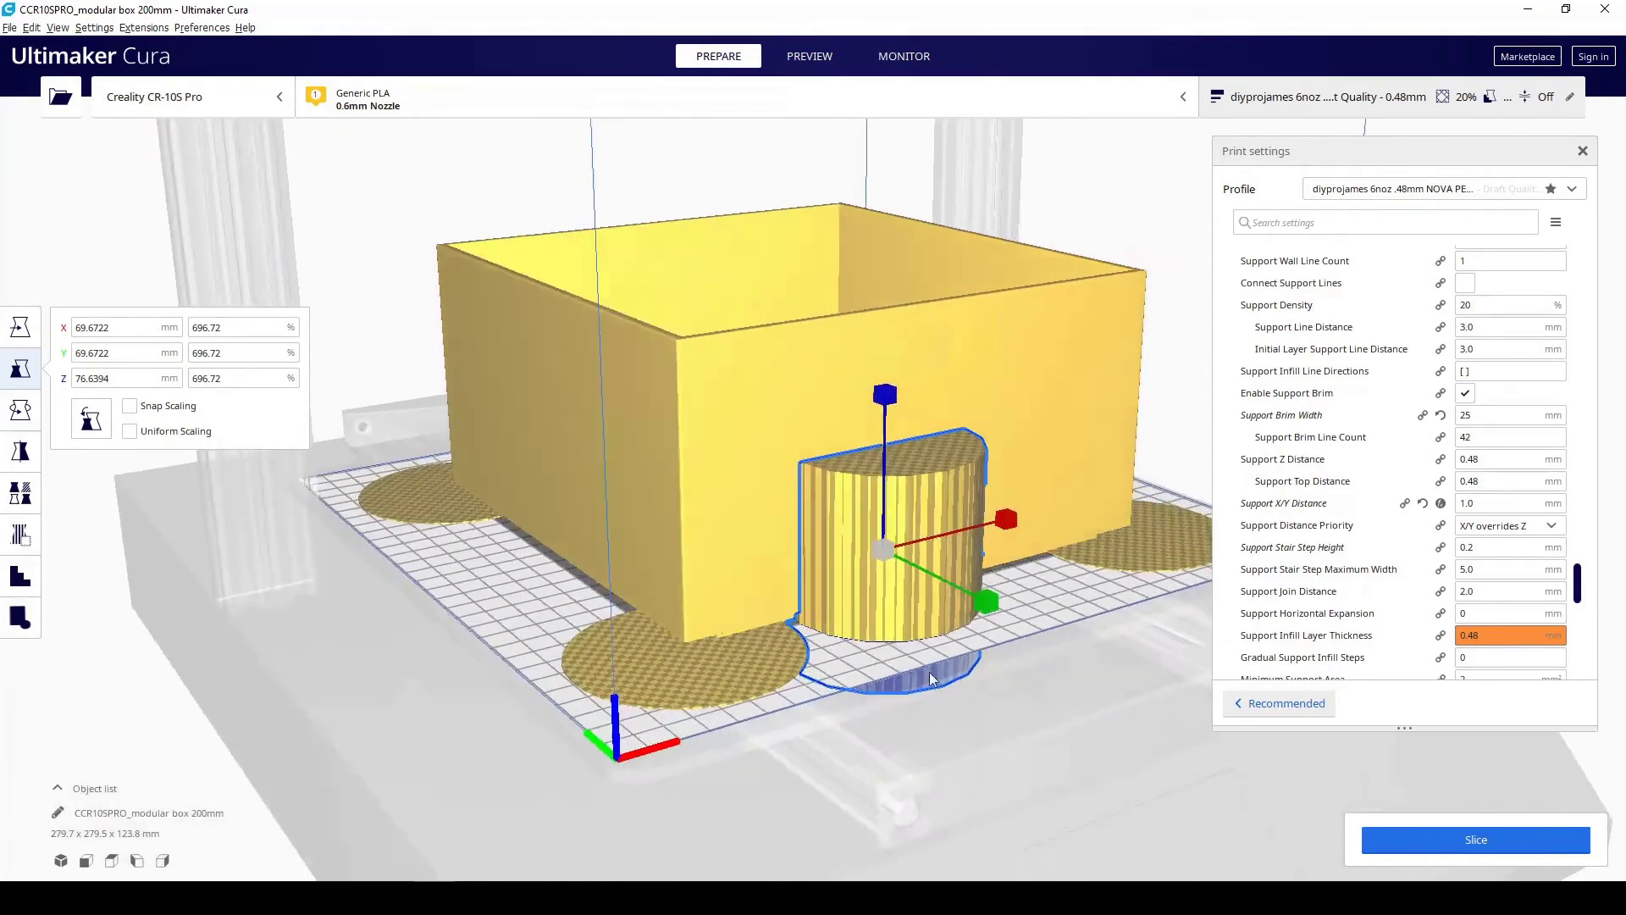
right_drag(919, 732, 987, 594)
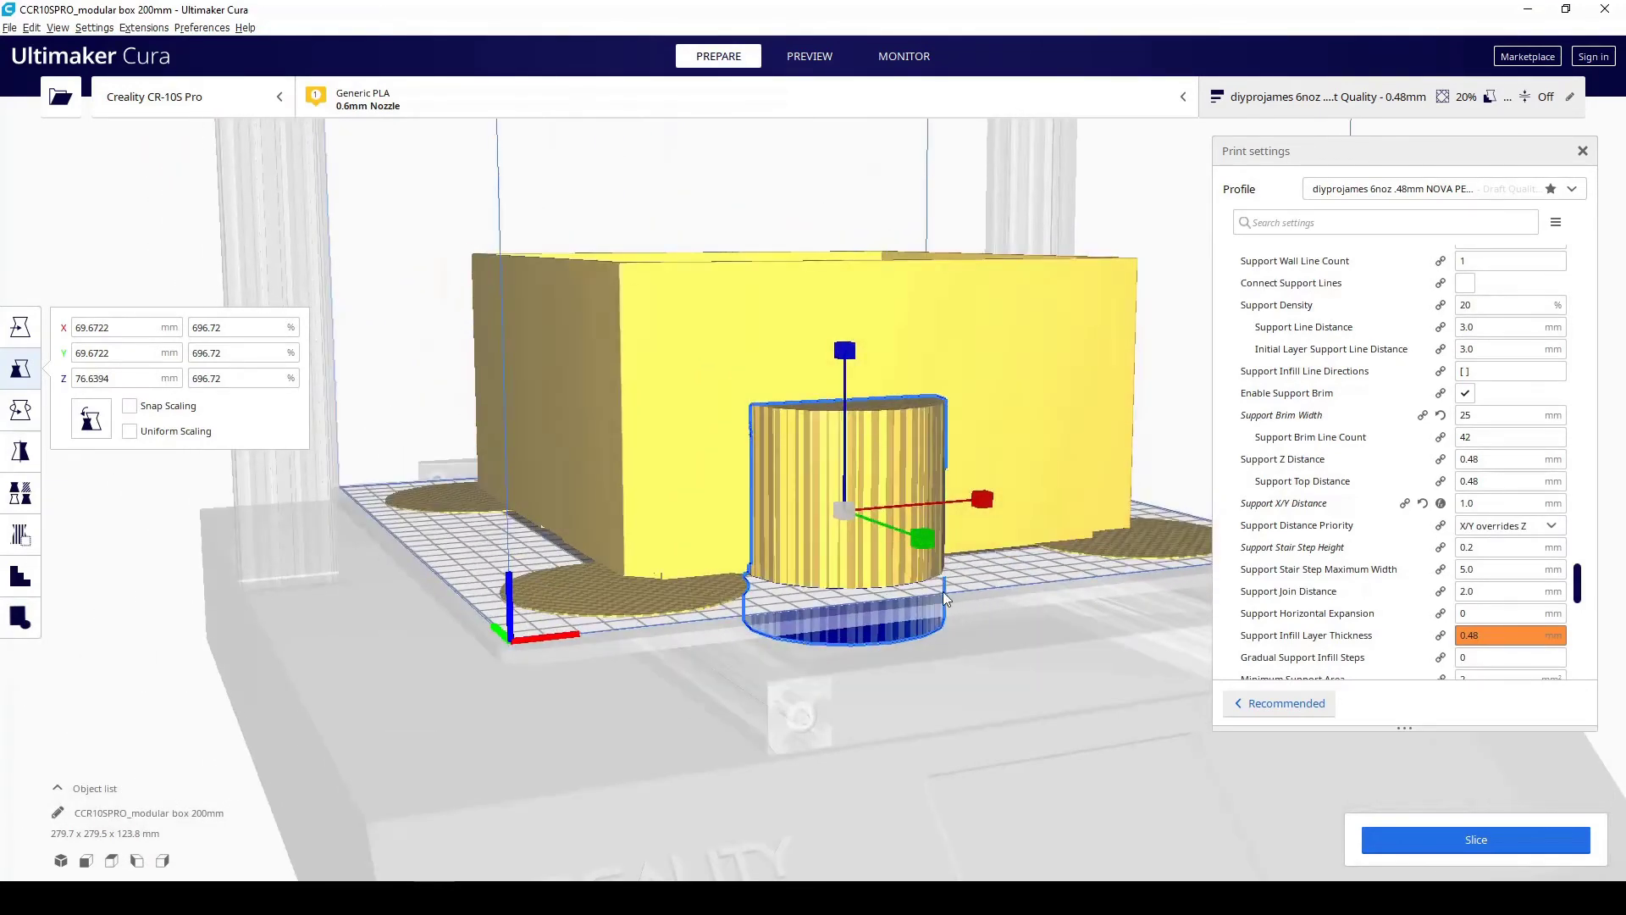
- Move the cylinder into the centre of the box
key(t)
right_drag(882, 587, 1163, 715)
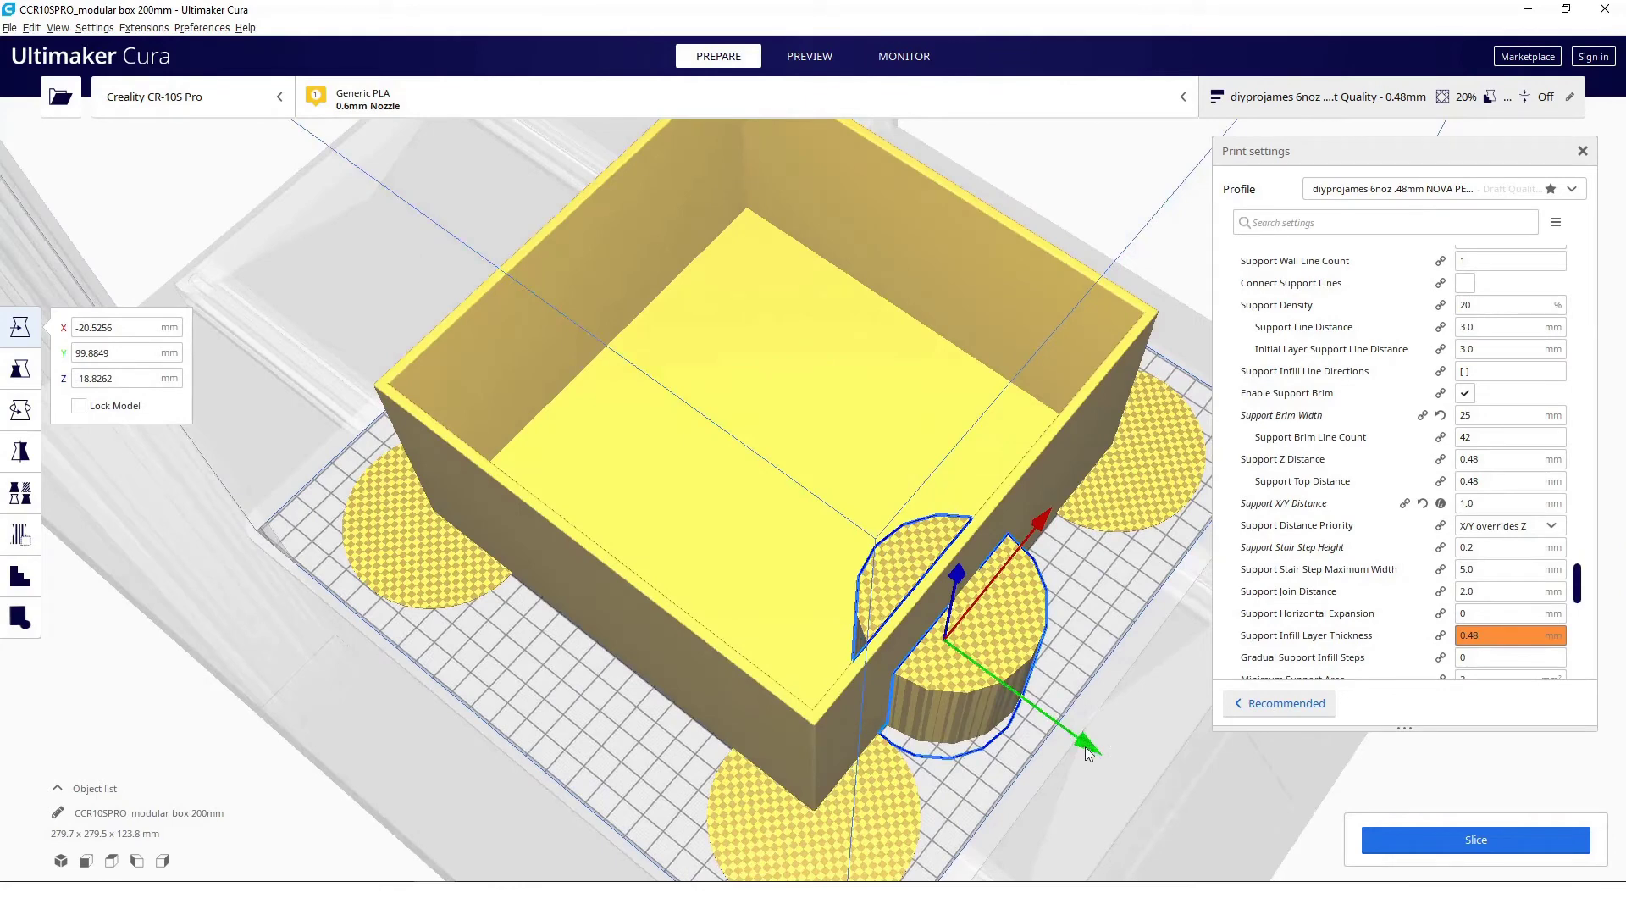
drag(1085, 745, 813, 610)
right_drag(813, 609, 720, 541)
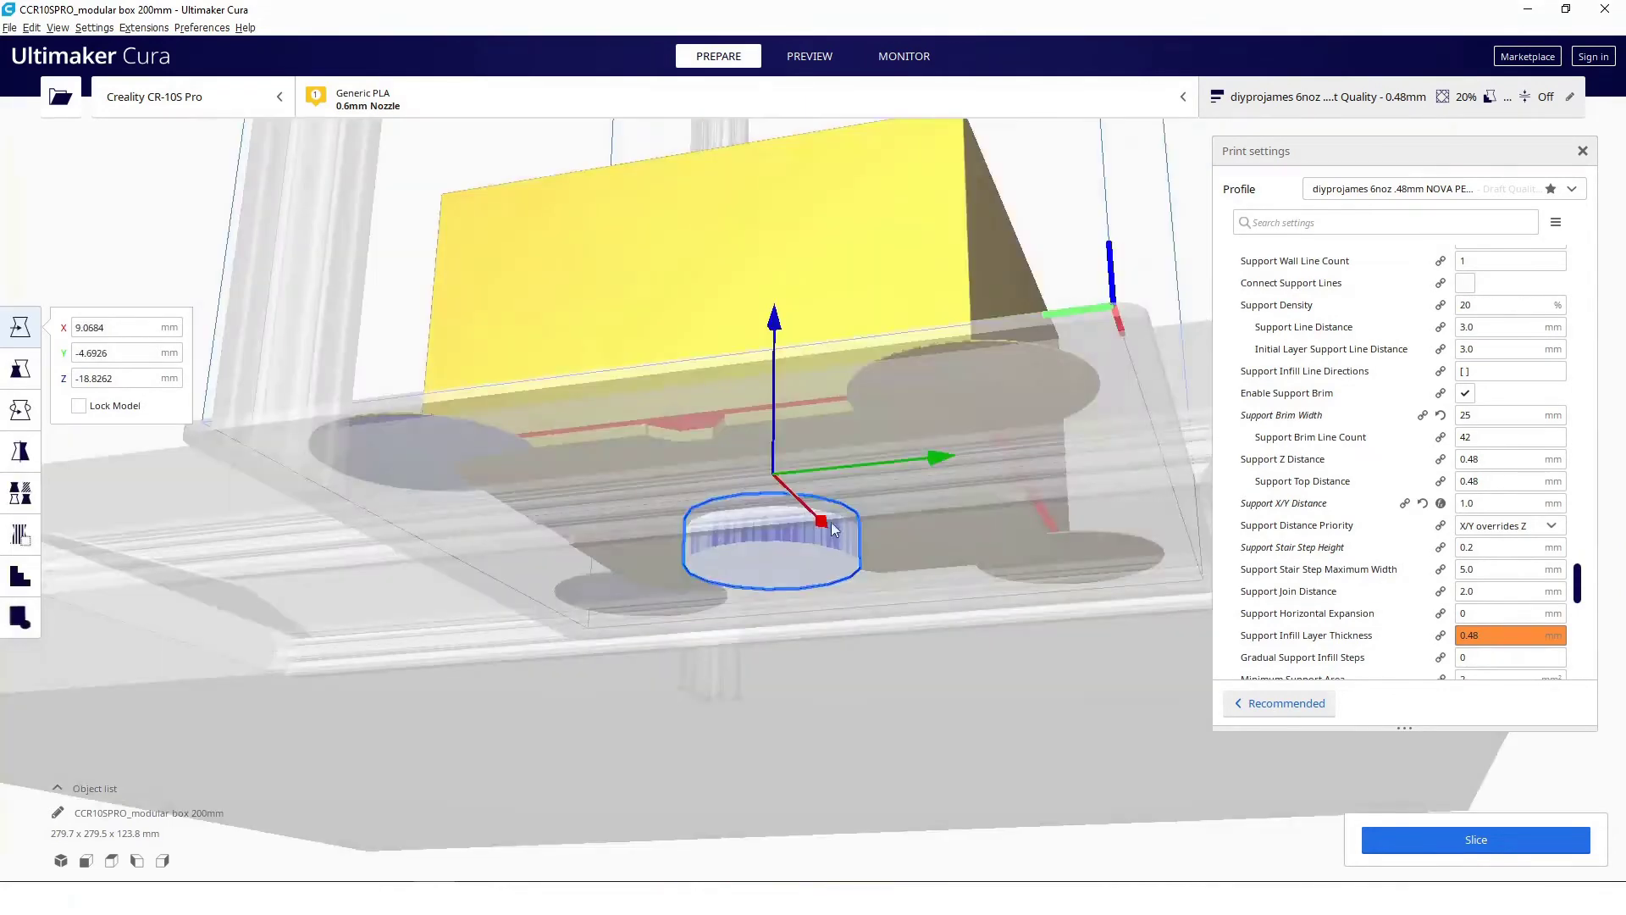
right_drag(833, 529, 510, 602)
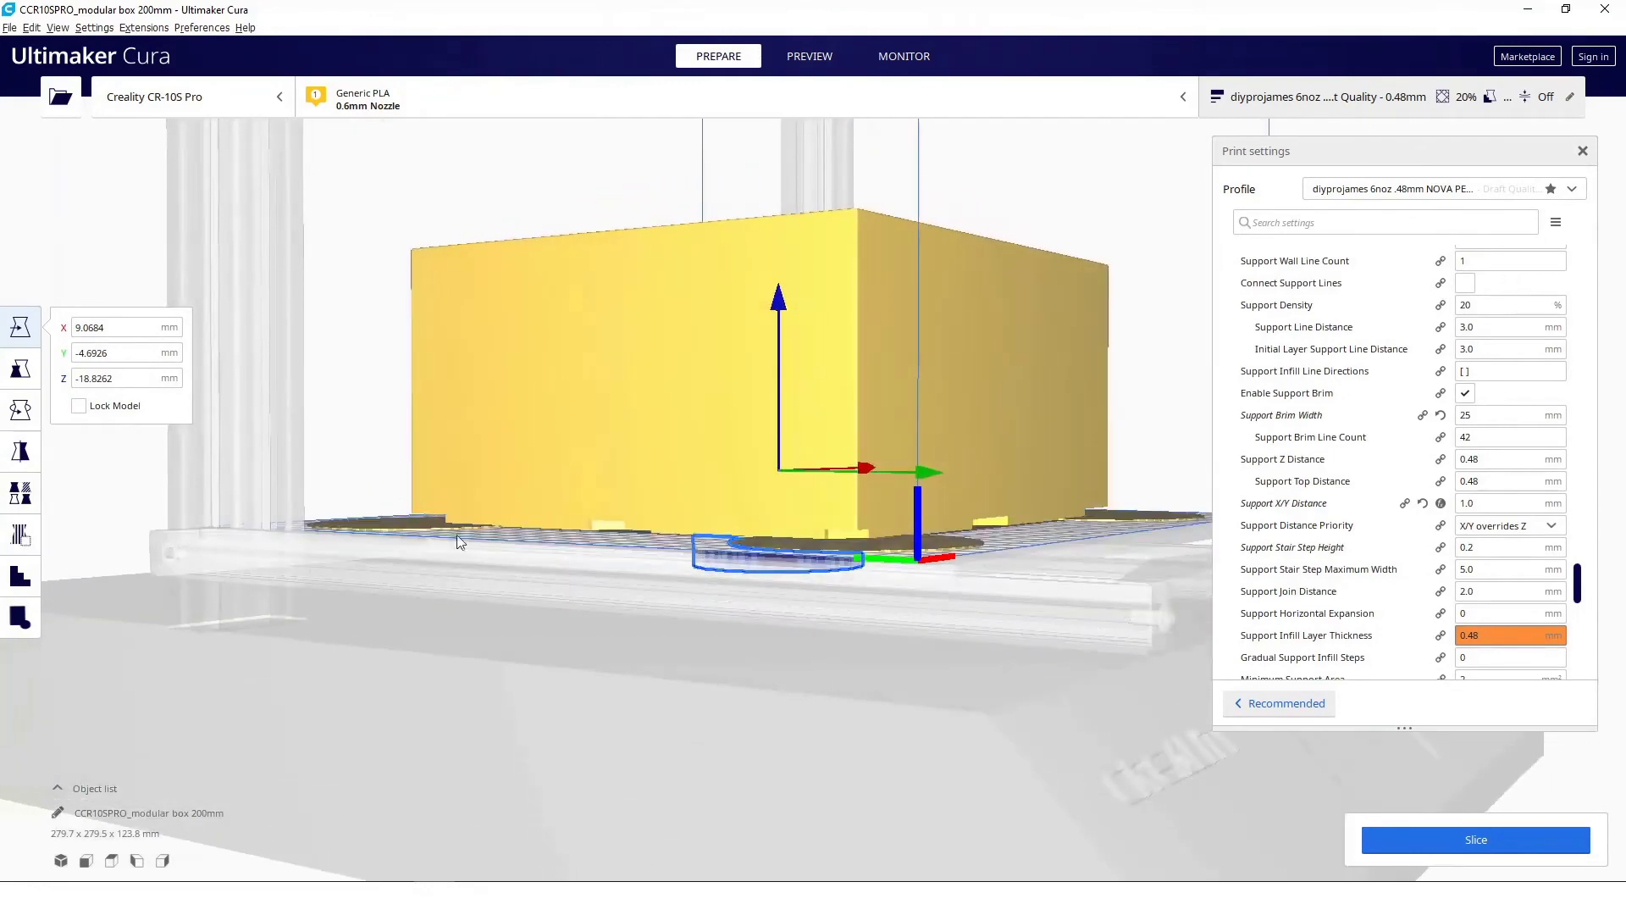
right_drag(620, 552, 602, 665)
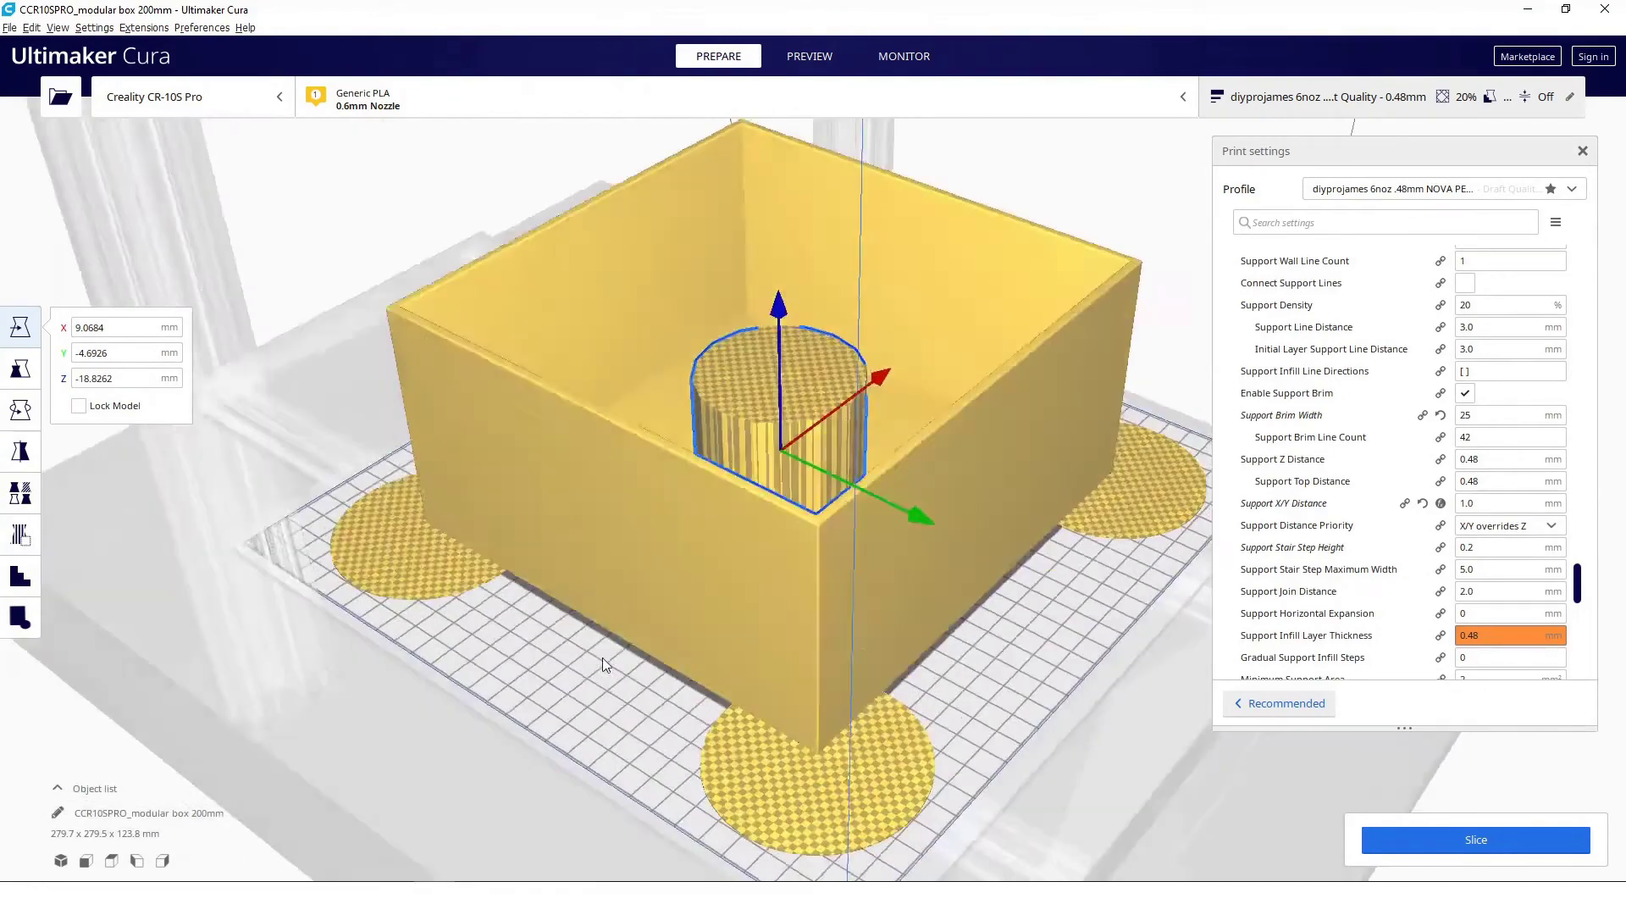
- Set the cylinder's per-model mesh type to 'Don't support overlaps' and slice
click(28, 548)
click(28, 544)
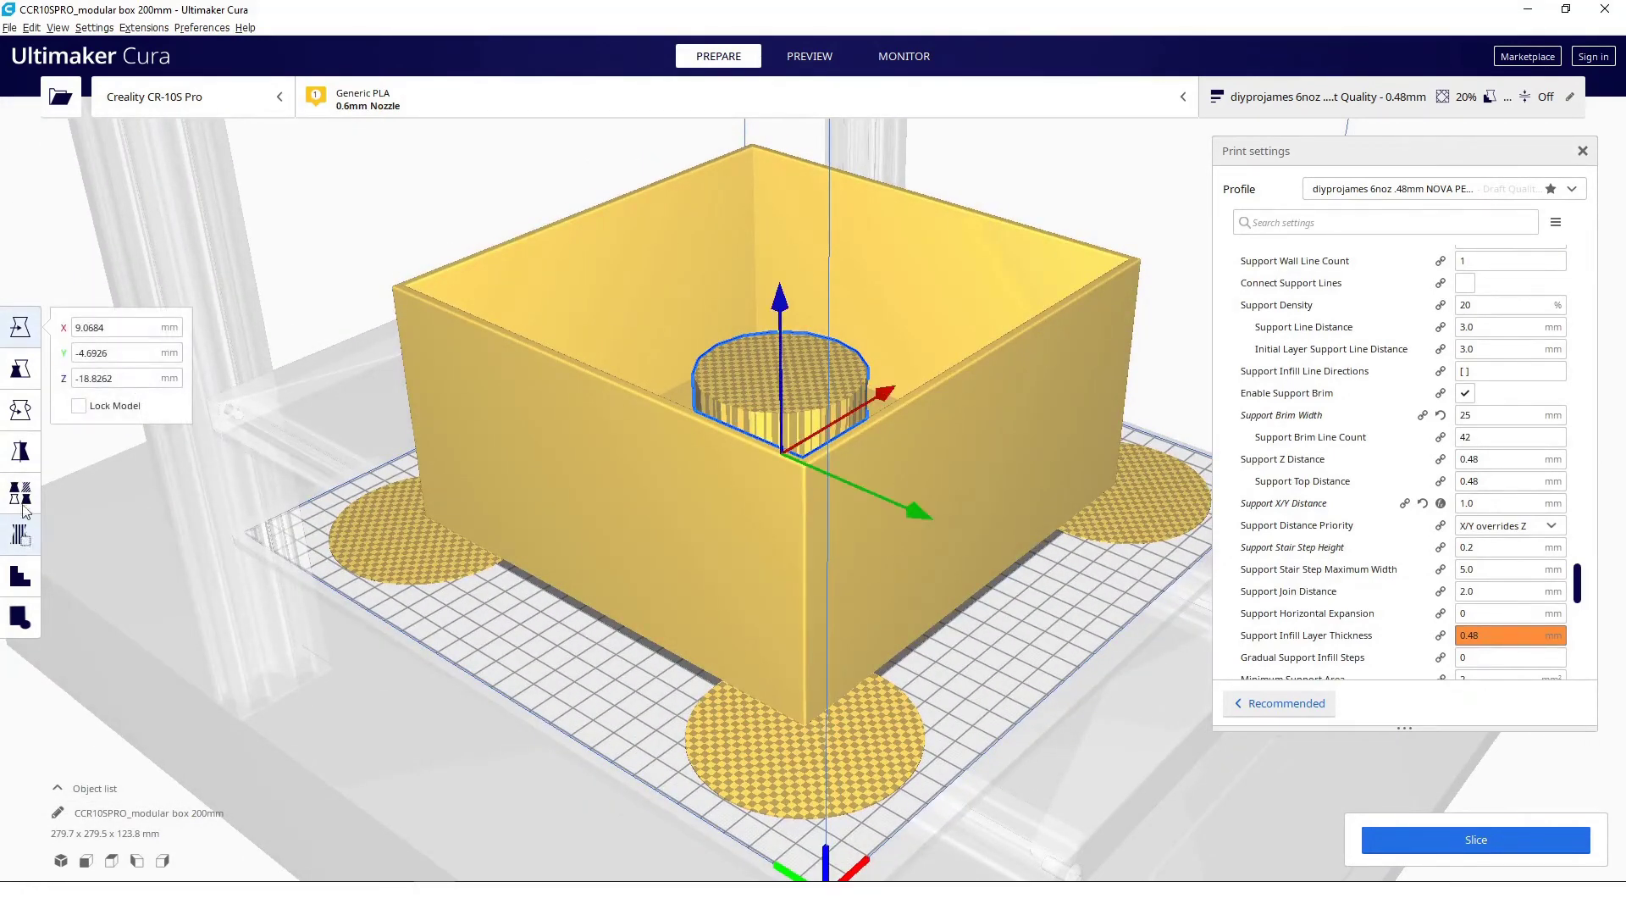
click(20, 495)
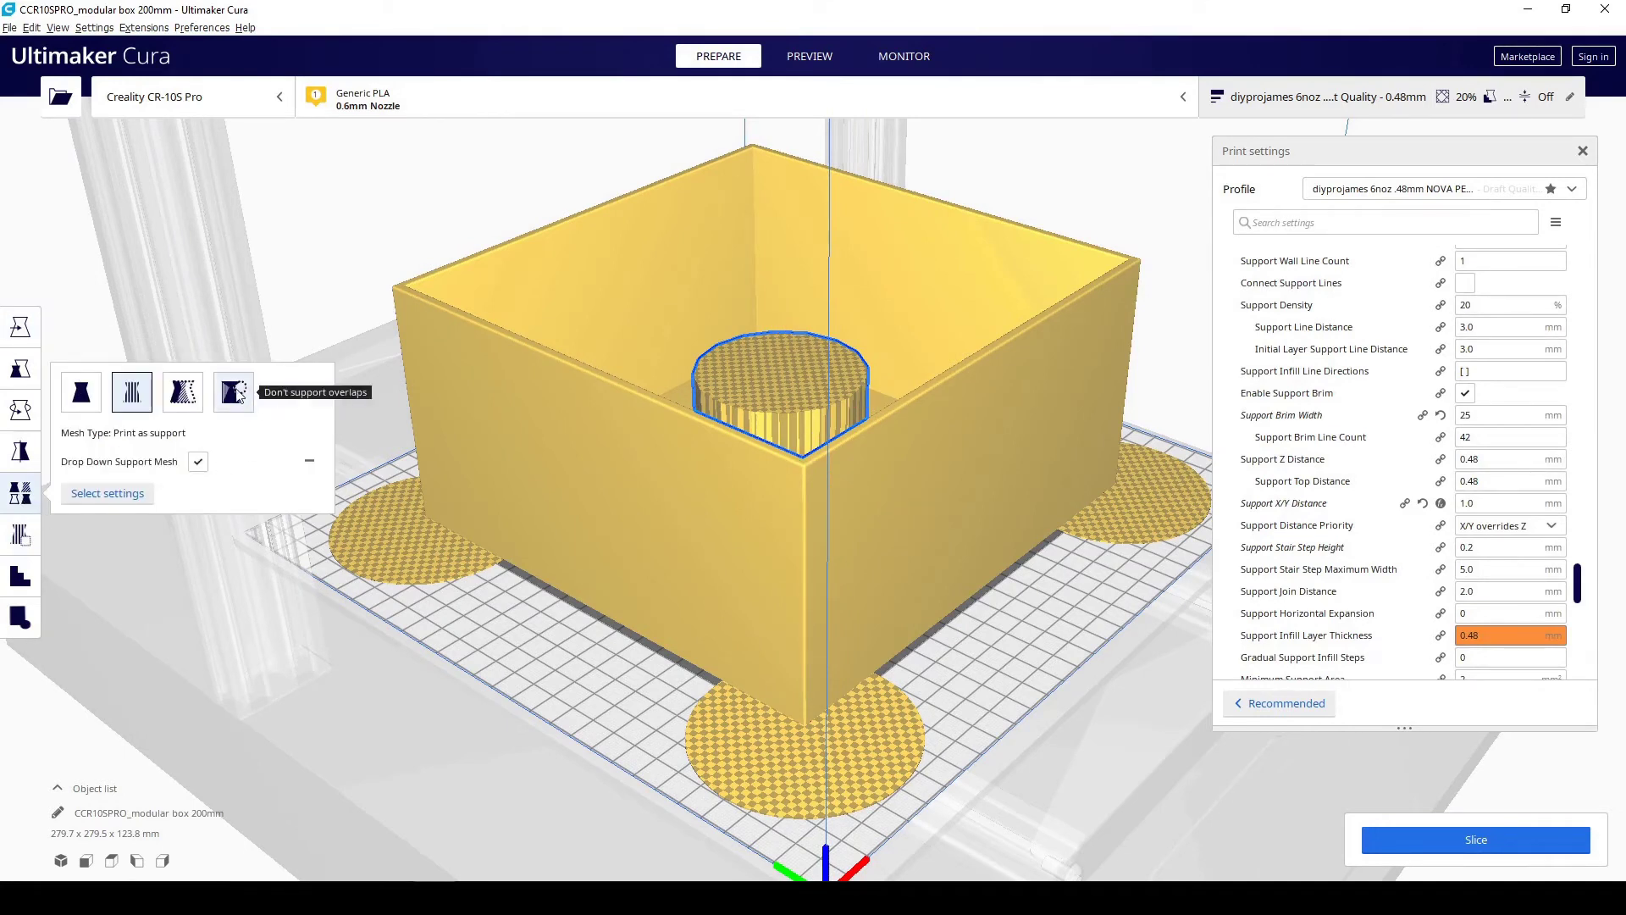
click(236, 392)
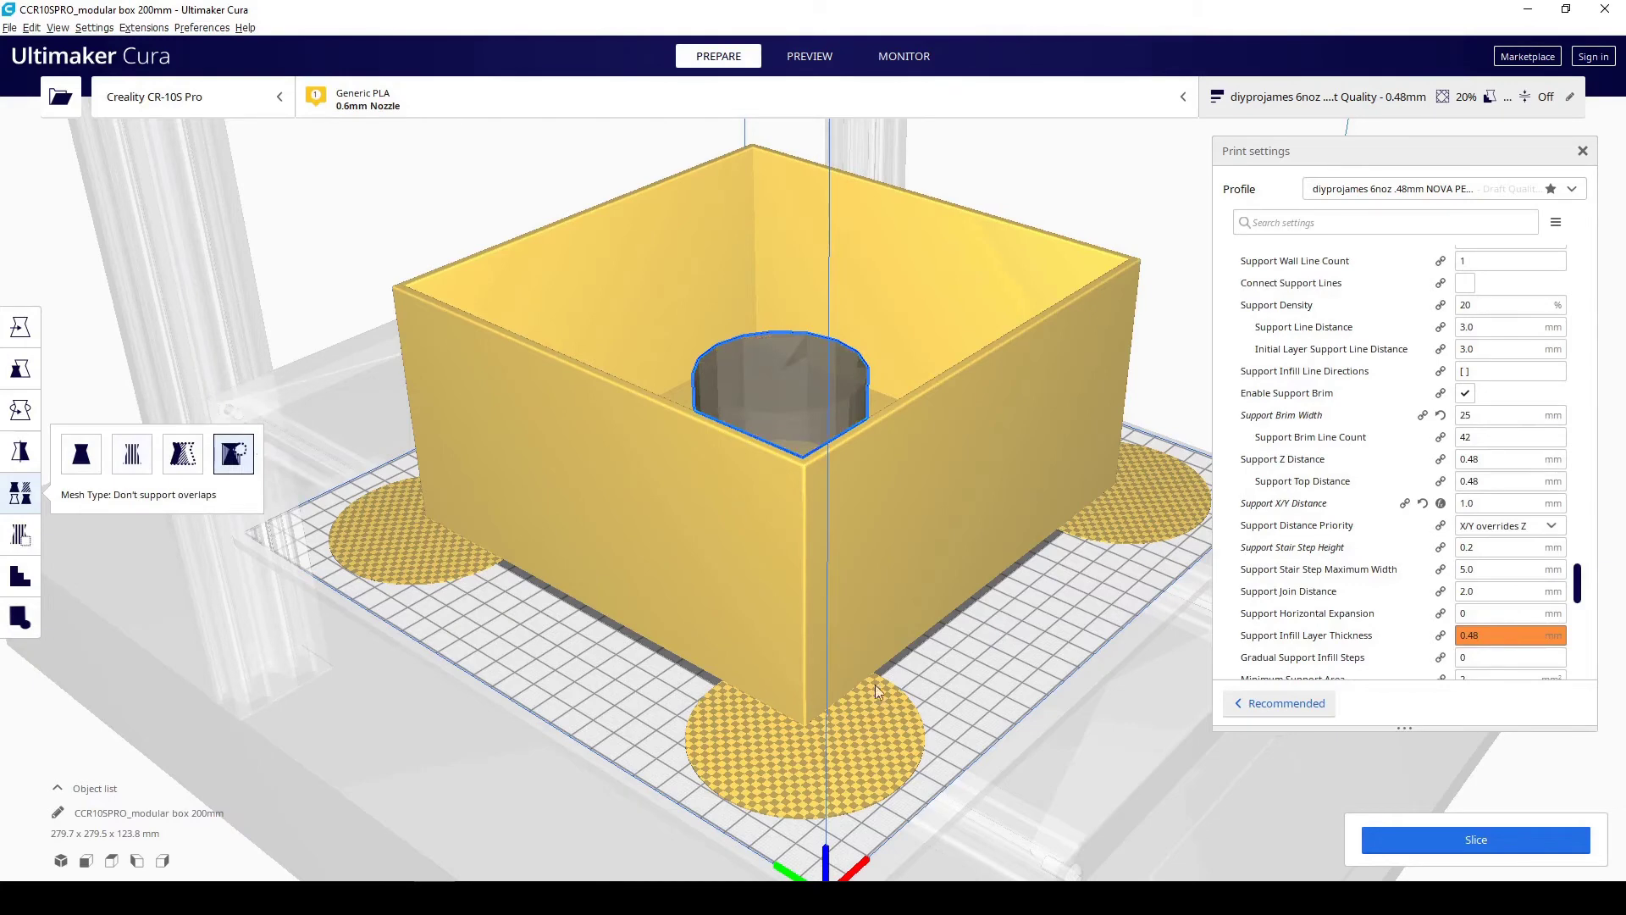
right_drag(788, 403, 1420, 755)
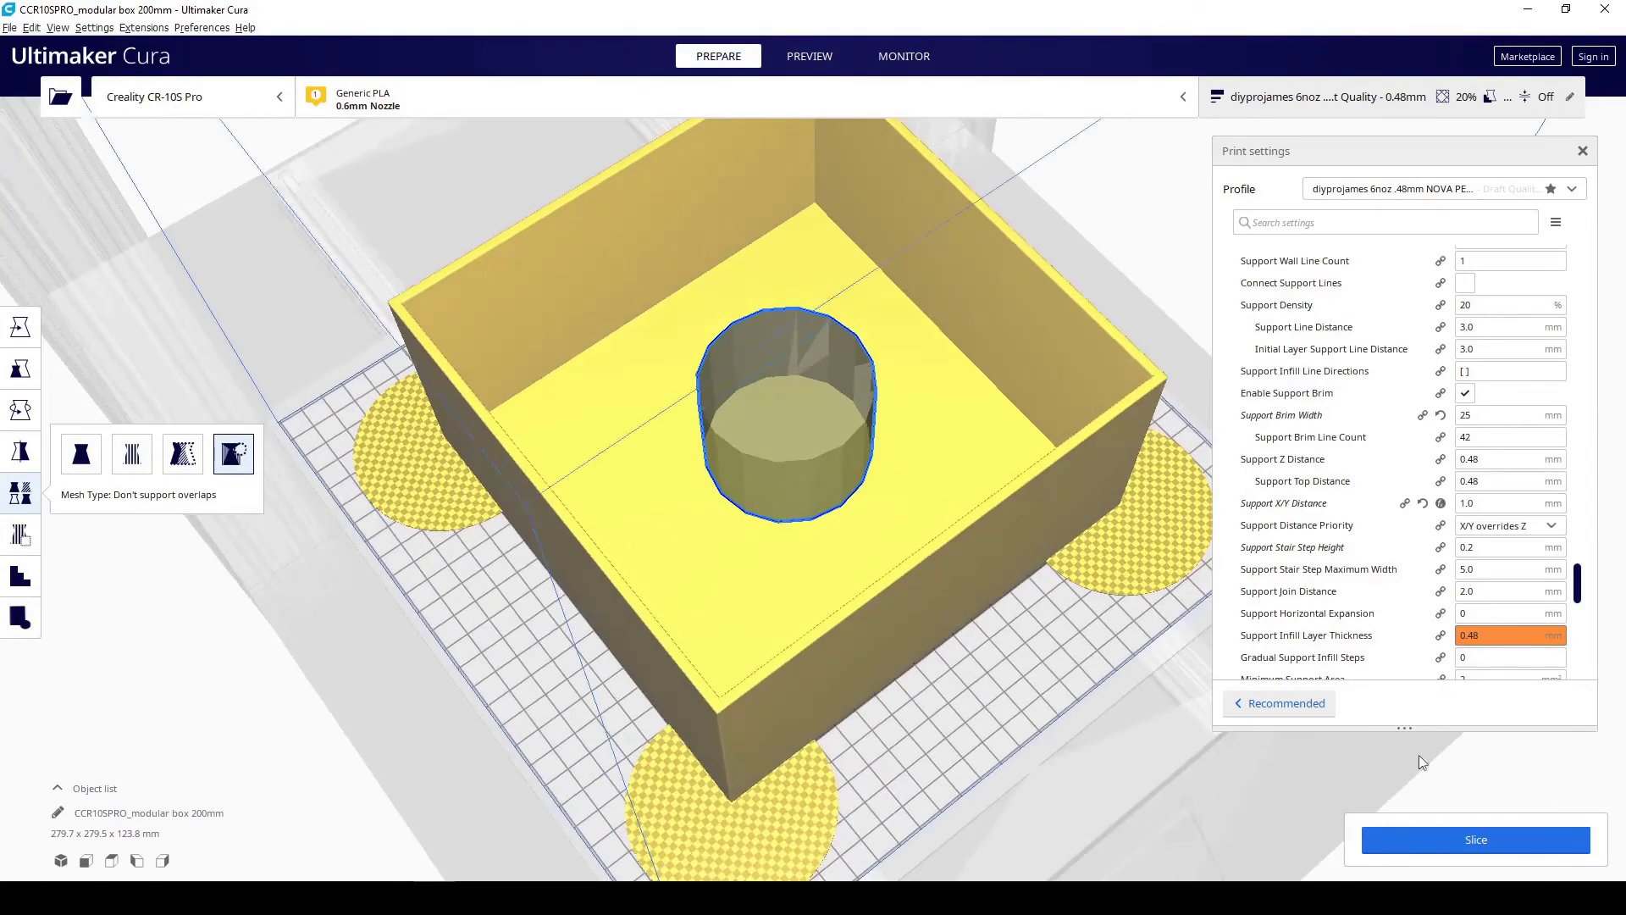
click(1503, 852)
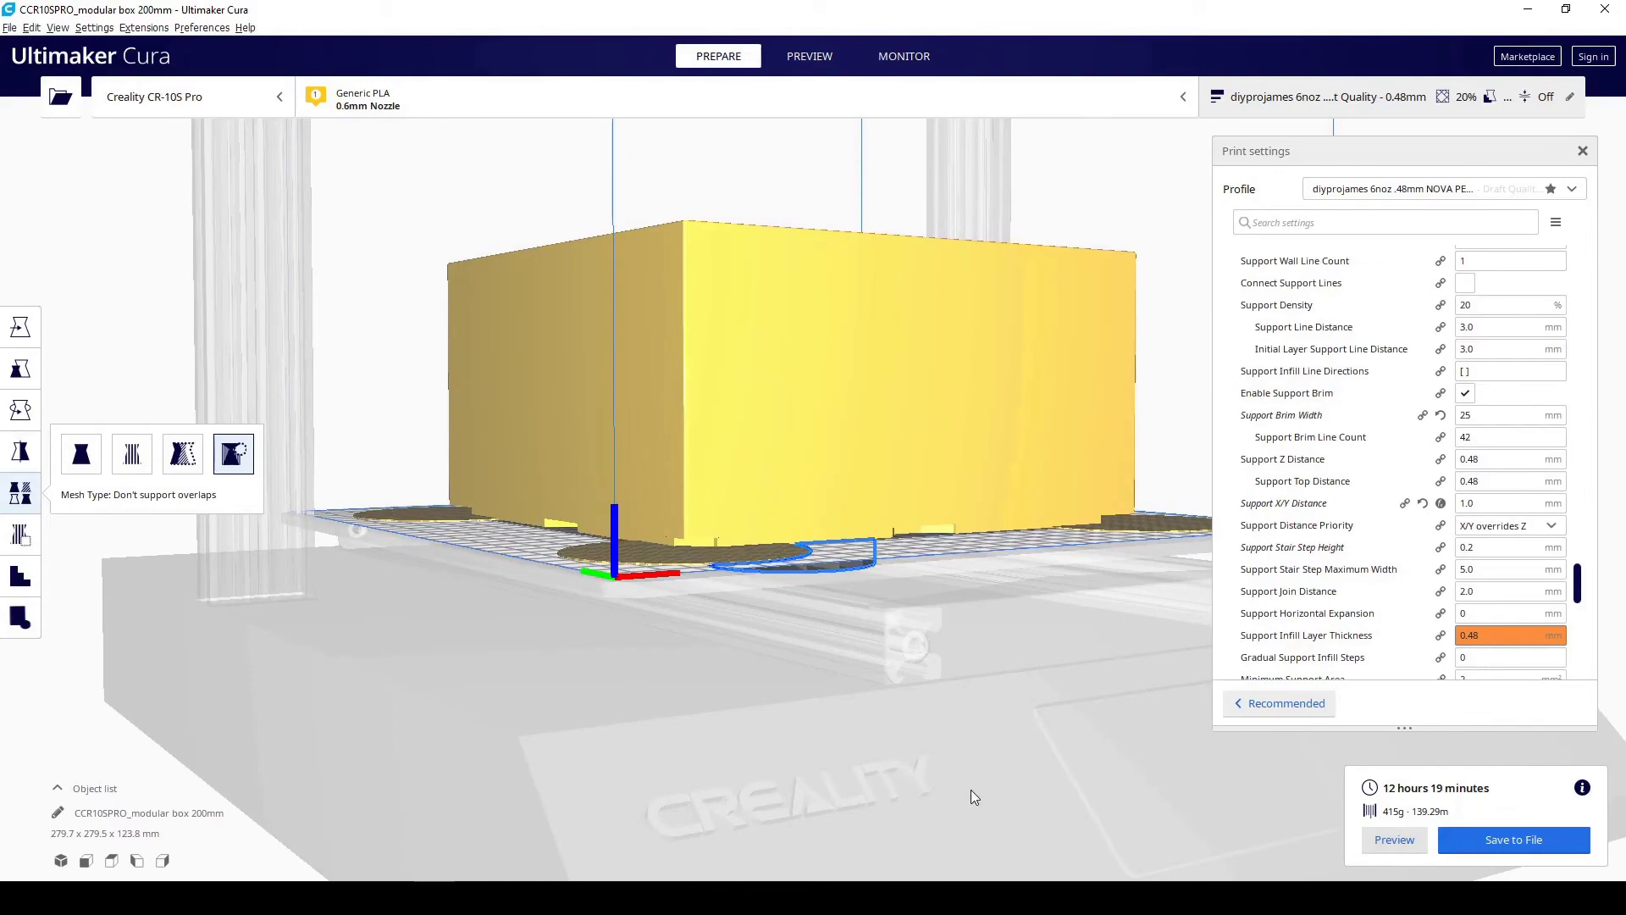
- Inspect the 12 h 19 min, 415 g layer preview from above and the front
right_drag(943, 774, 747, 512)
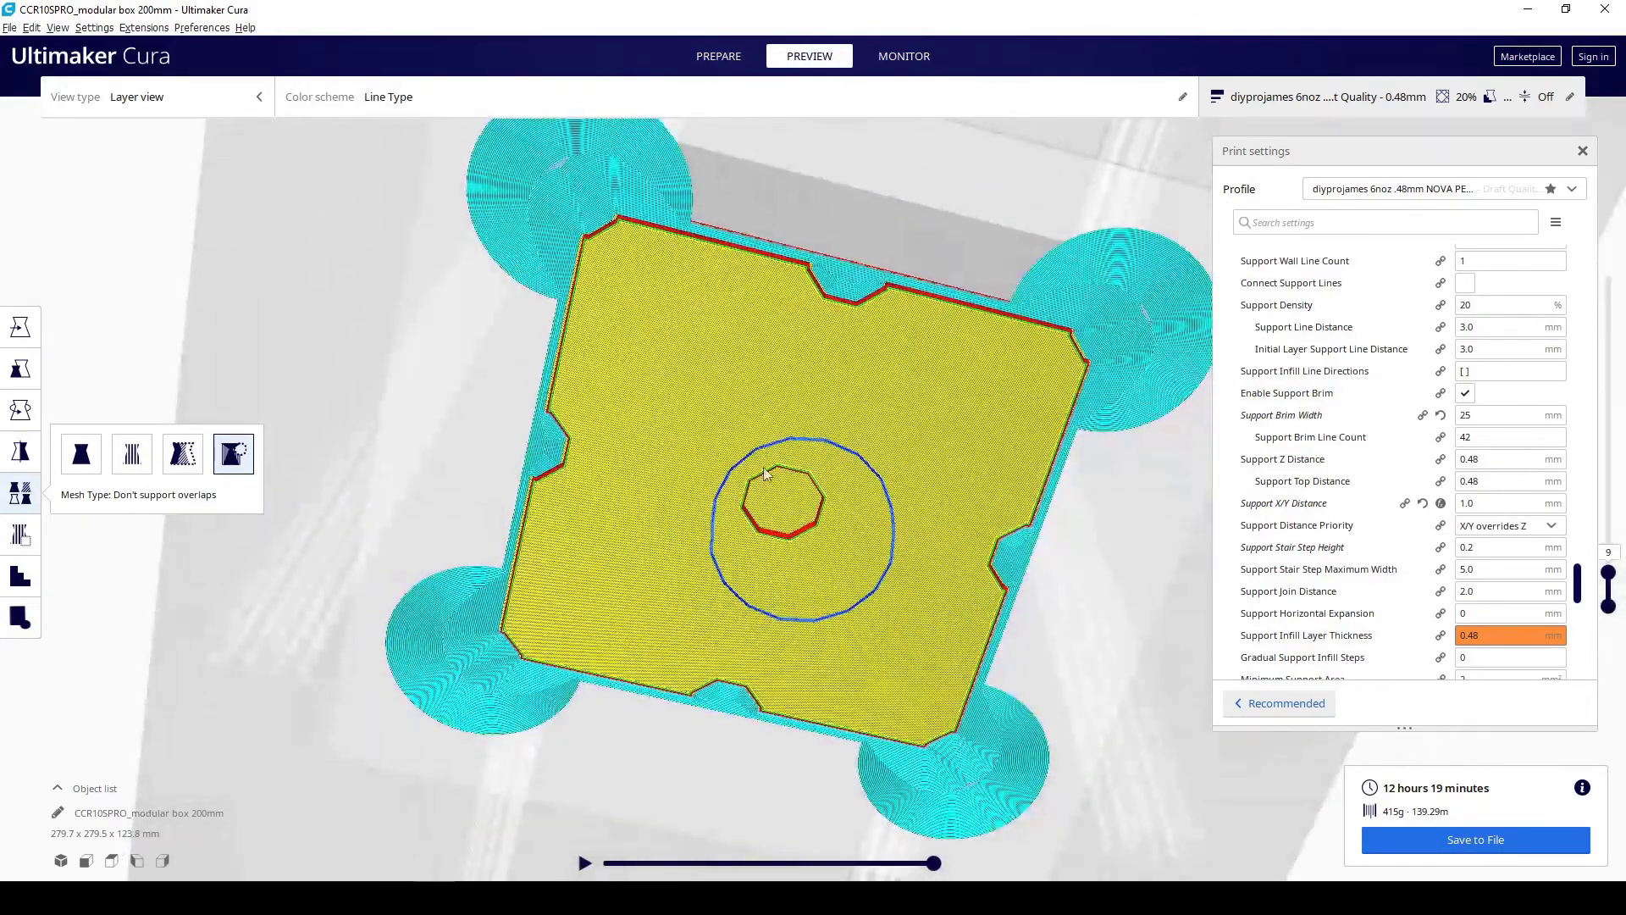
right_drag(813, 471, 574, 449)
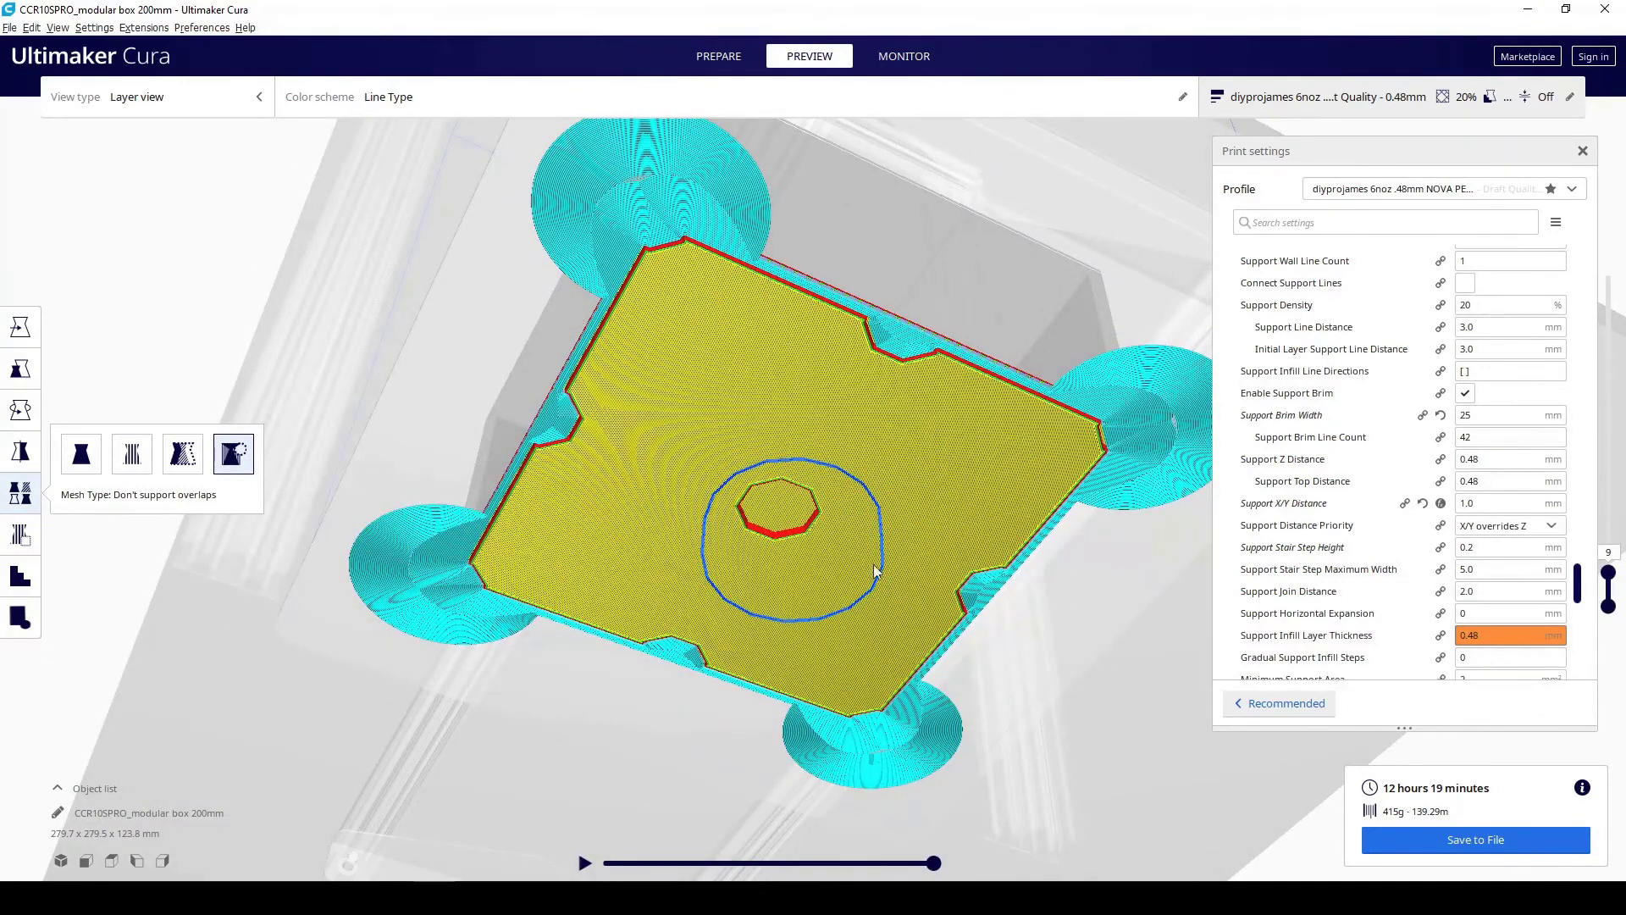
right_drag(873, 564, 585, 536)
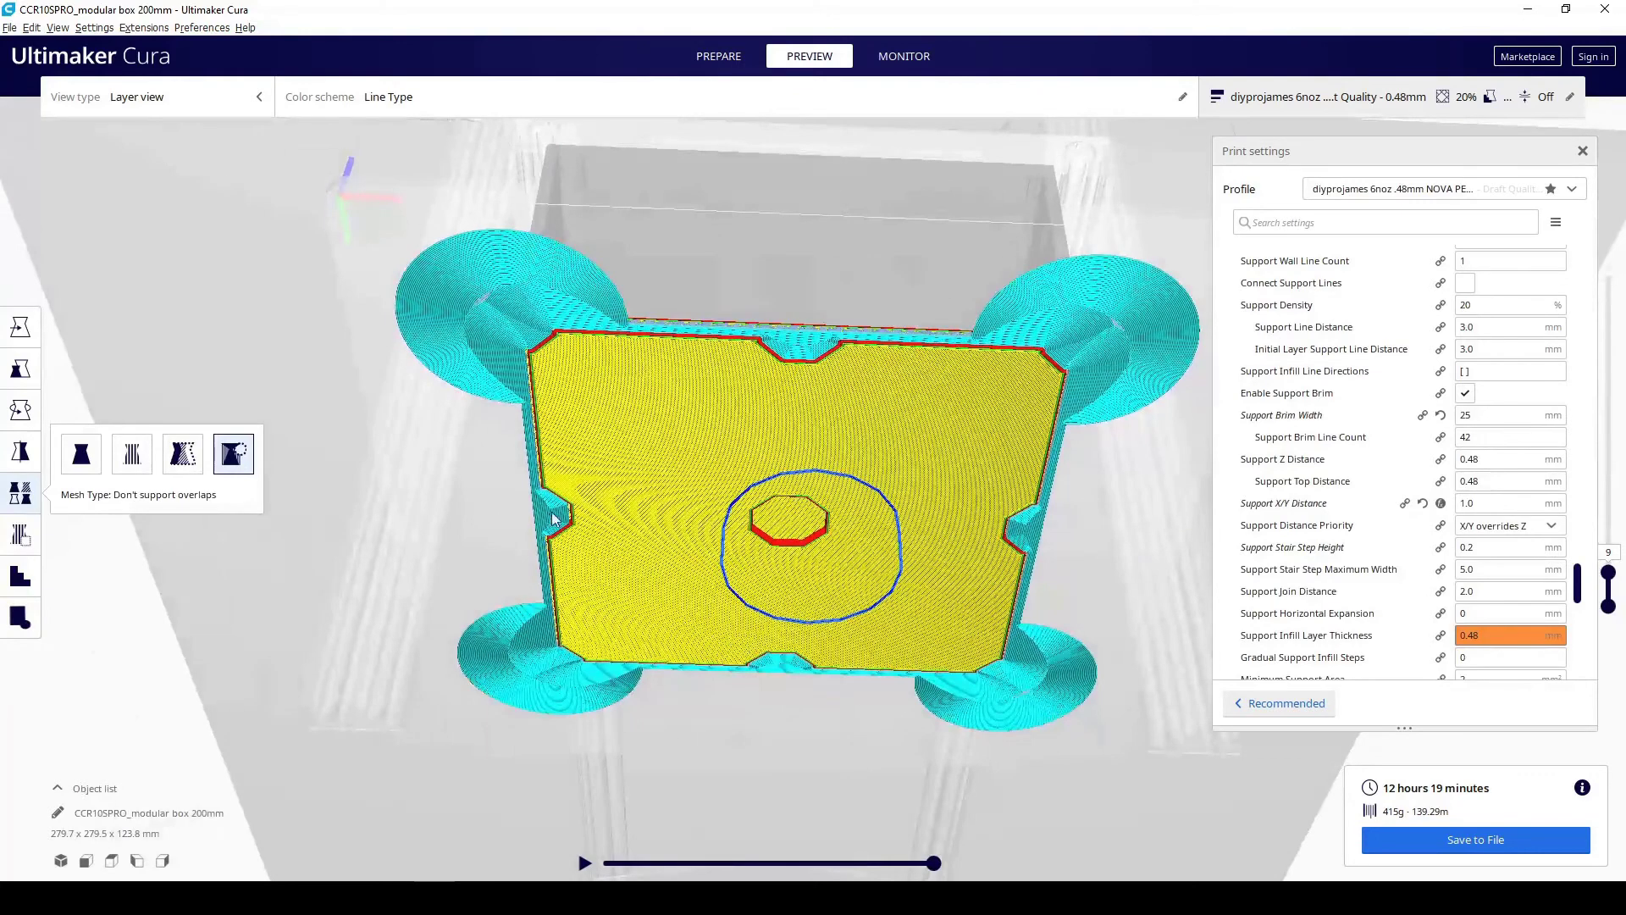
right_drag(549, 536, 768, 521)
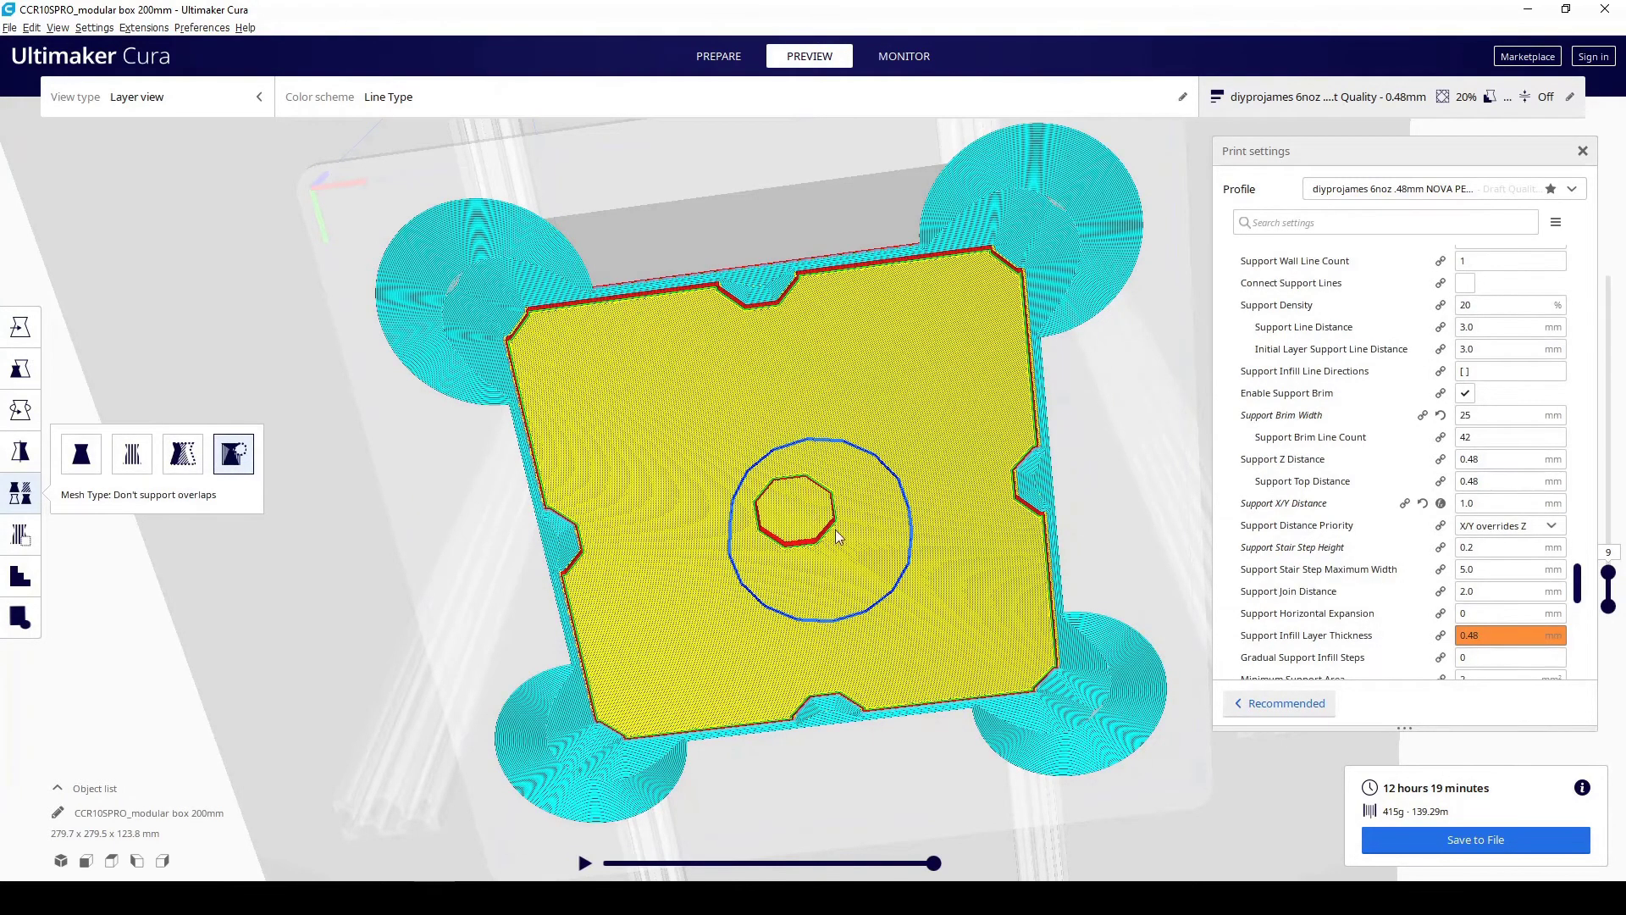
double_click(1499, 503)
- Change Support X/Y Distance from 3 mm to 0.3 mm and re-slice
text(.3)
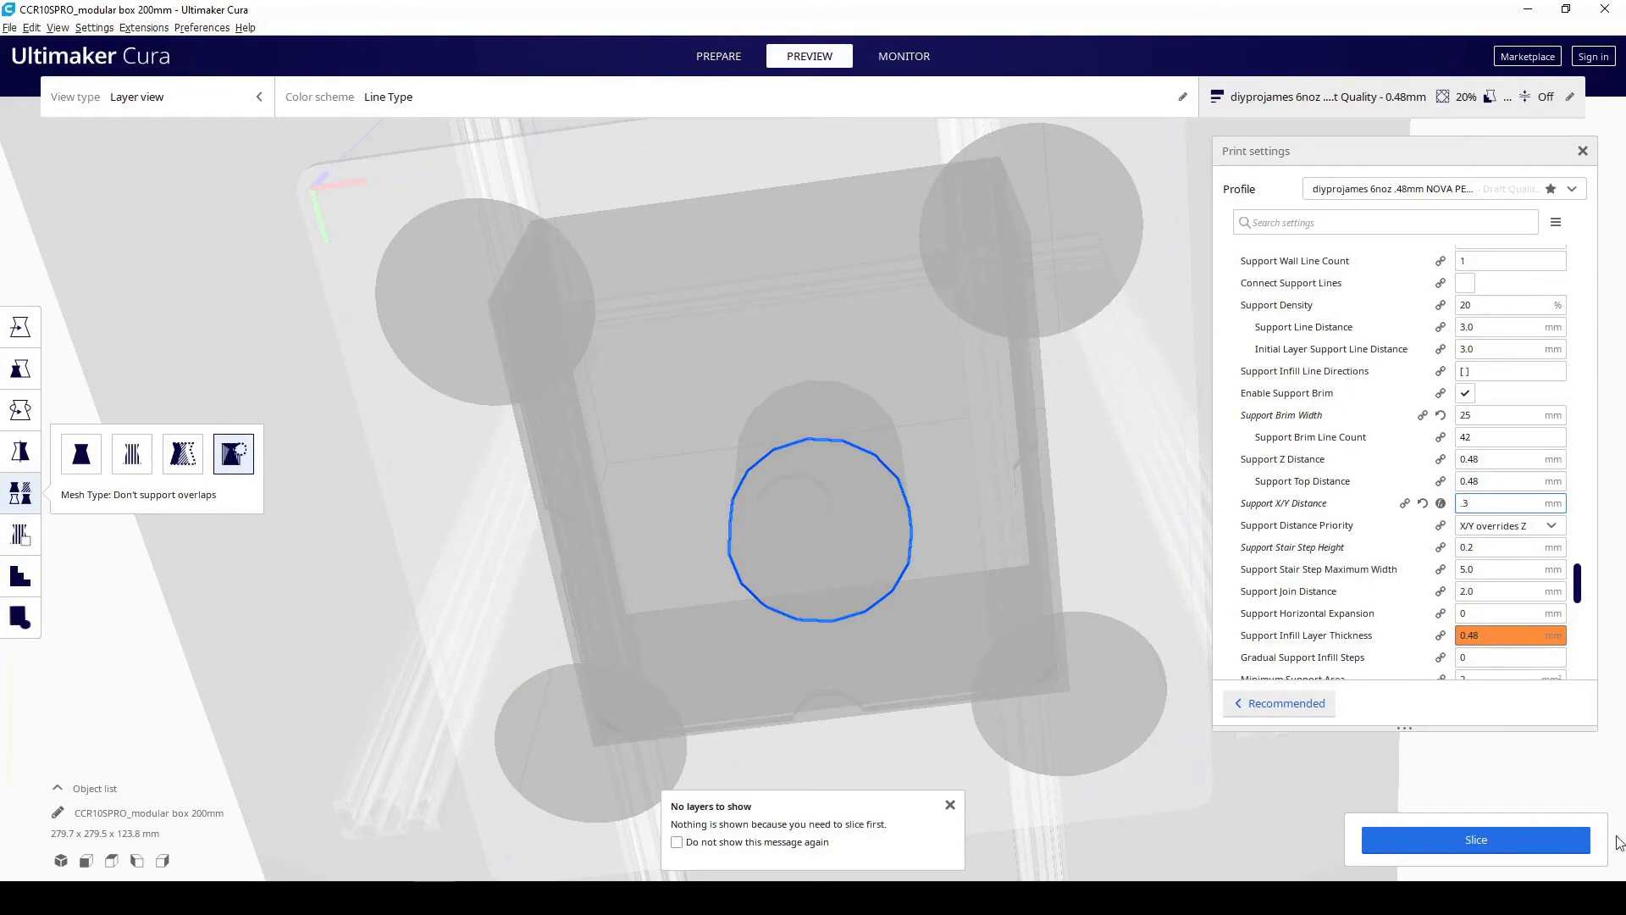
click(1525, 838)
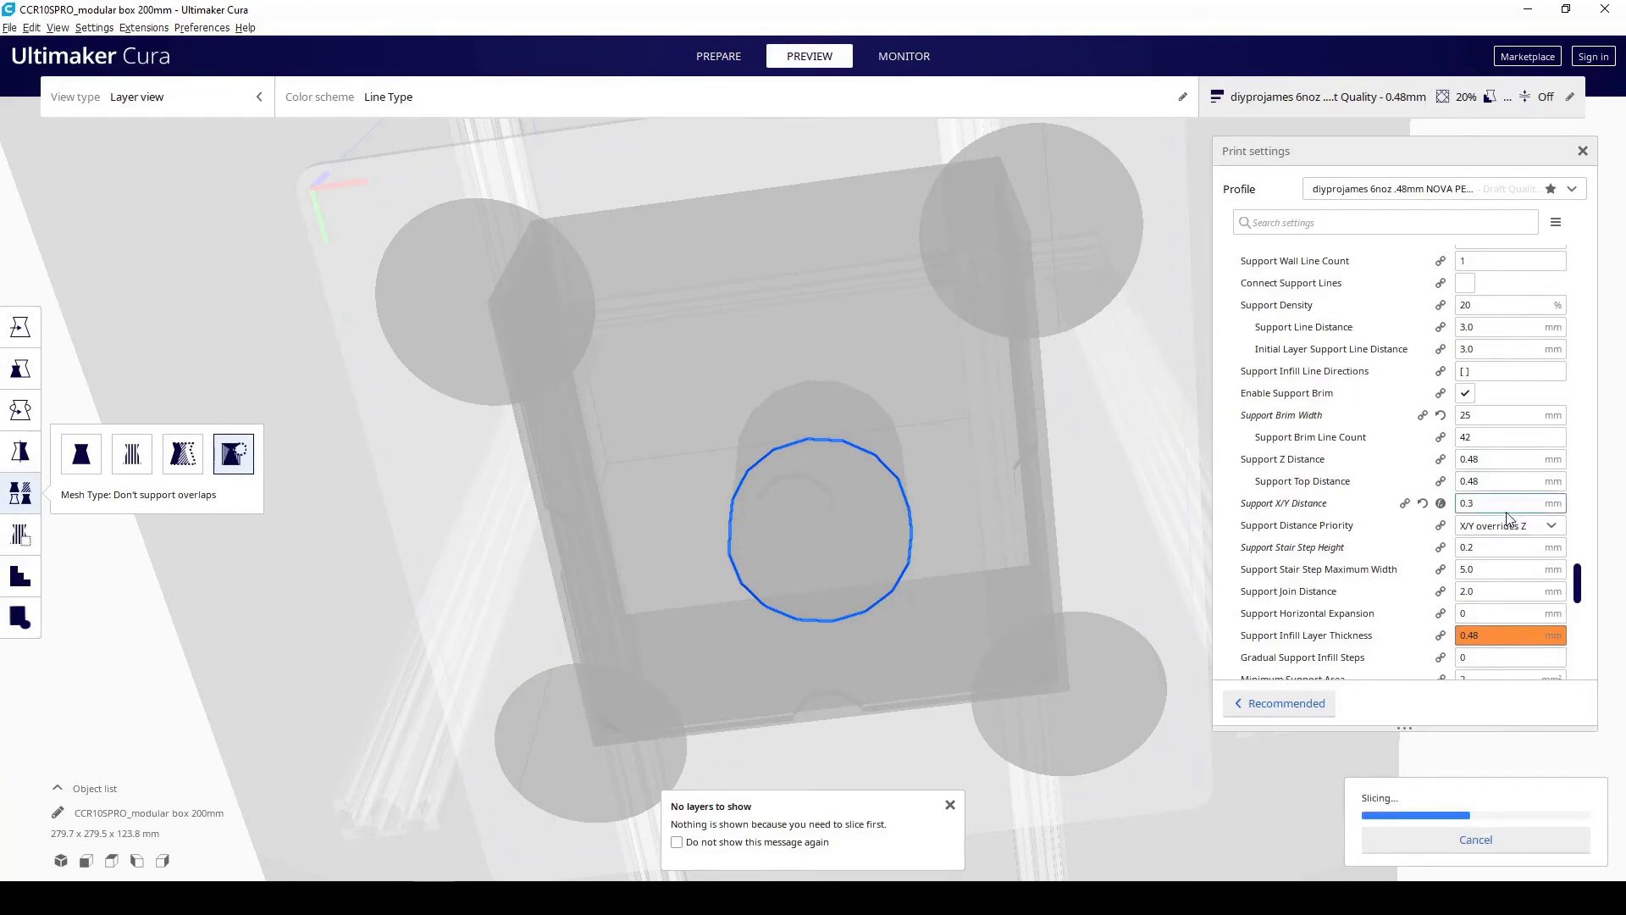